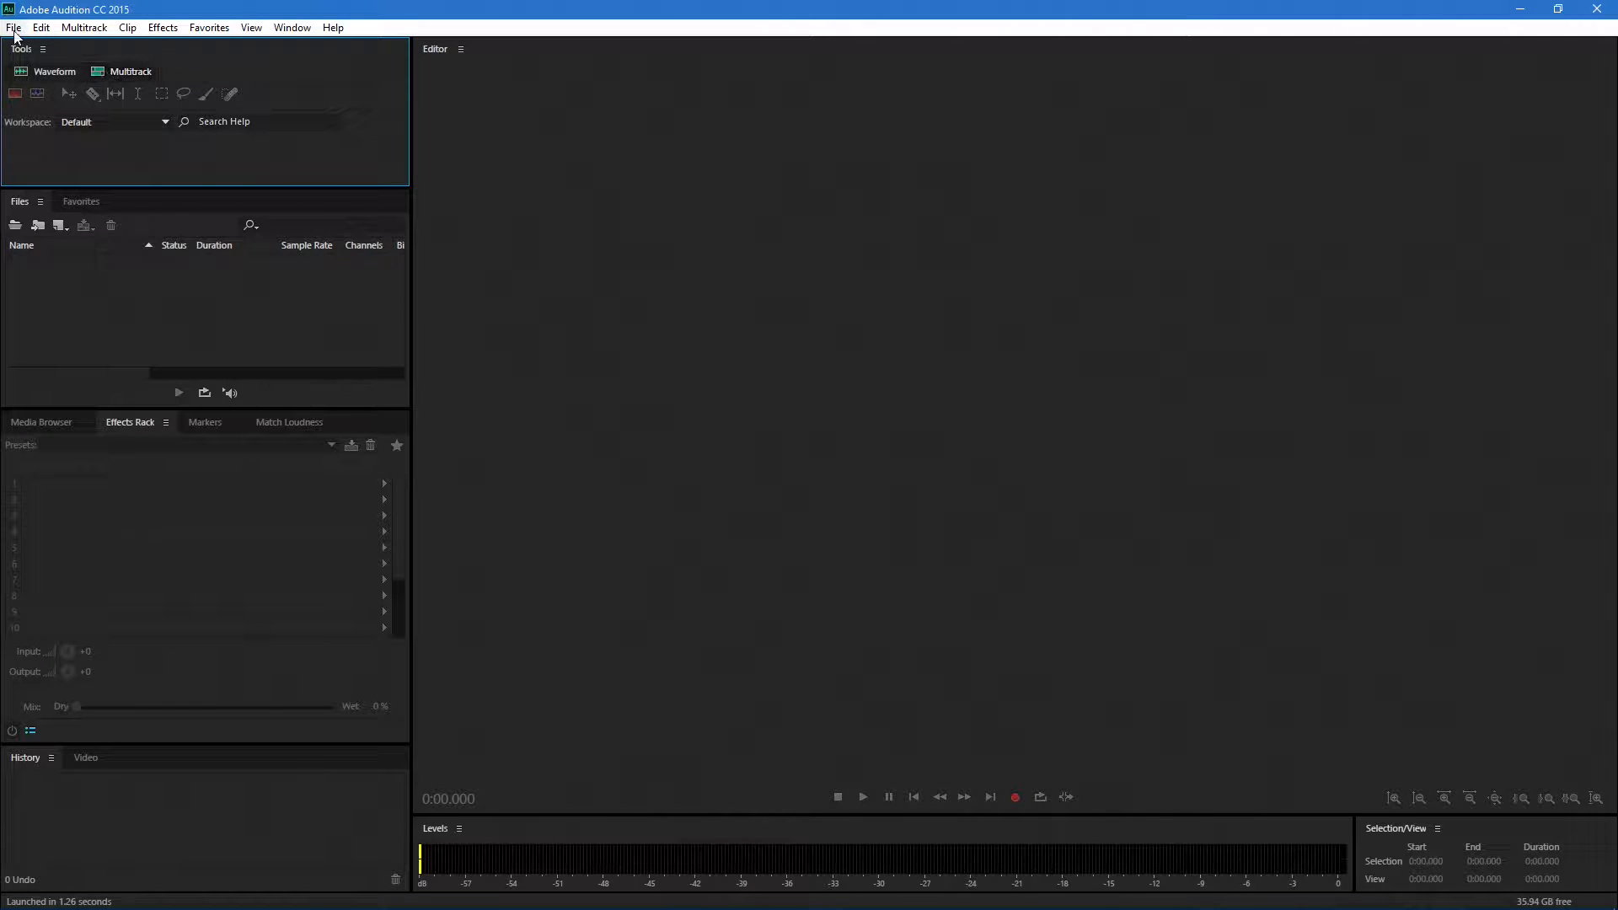
Step: Open the recent session Practice Session.sesx and use the Move tool to place its playhead at about 2.7 seconds
{"action": "left_click", "coordinate": [14, 28]}
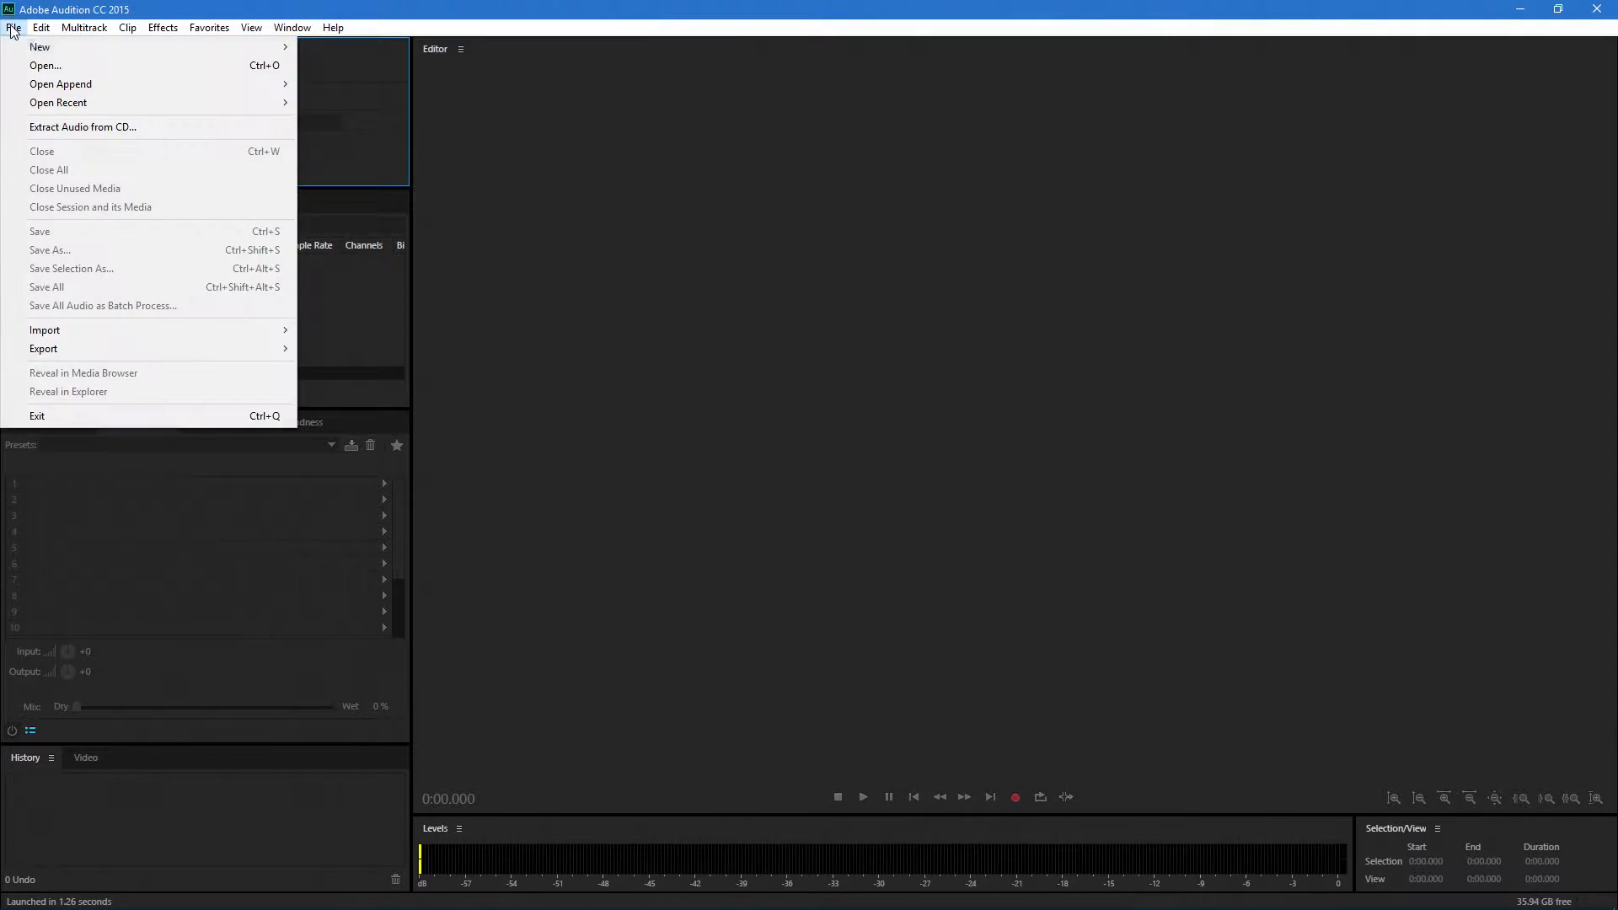
{"action": "mouse_move", "coordinate": [178, 55]}
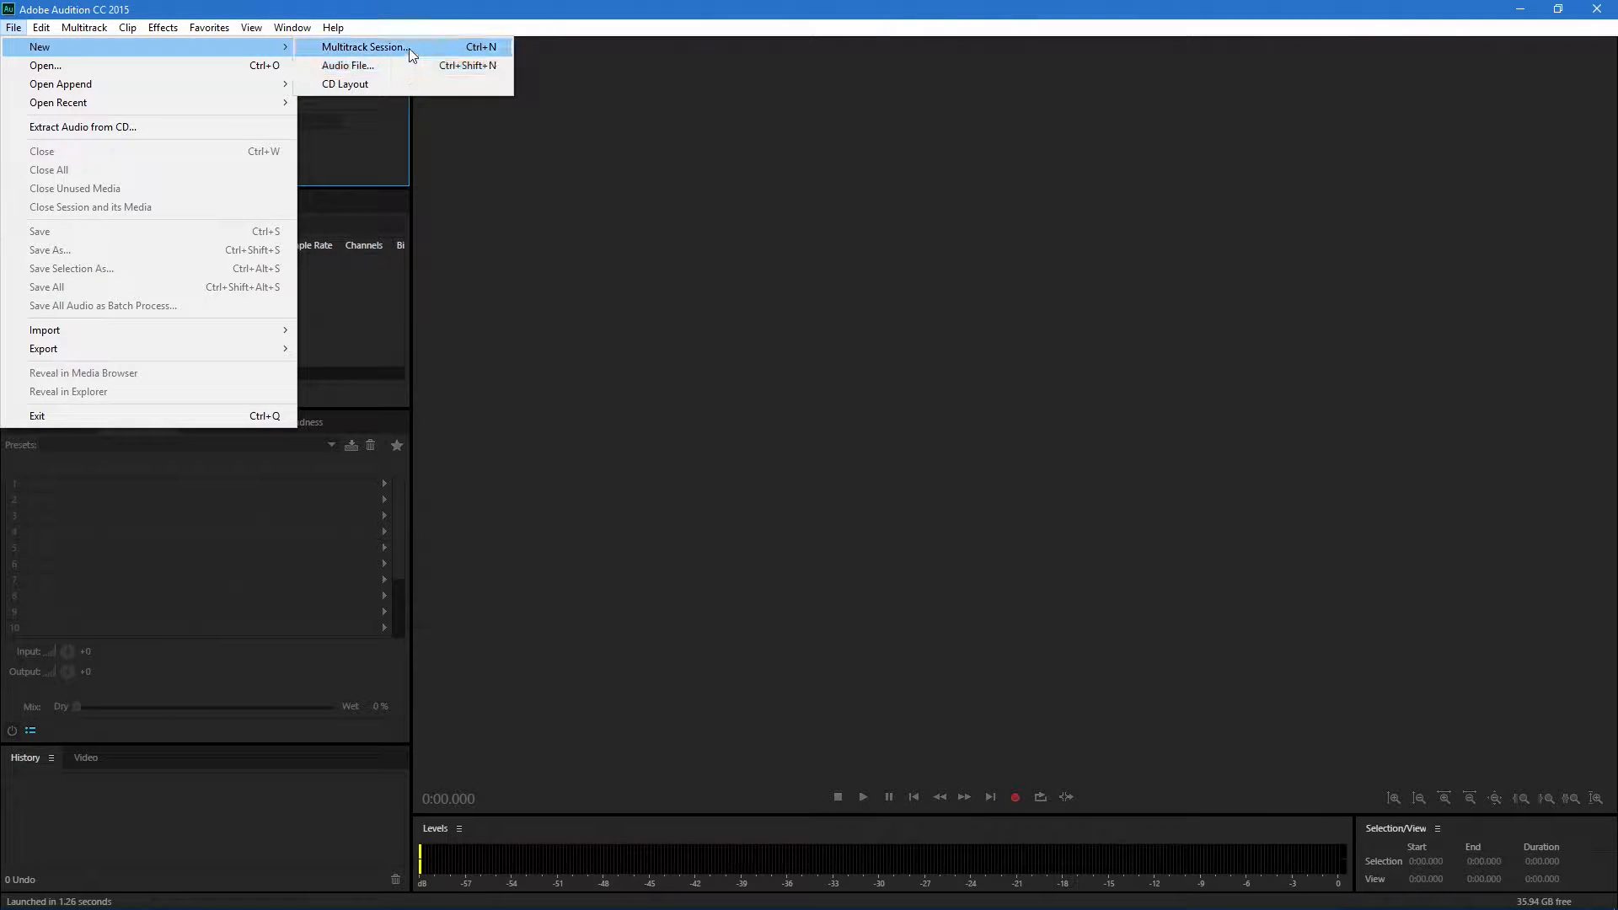
{"action": "mouse_move", "coordinate": [278, 102]}
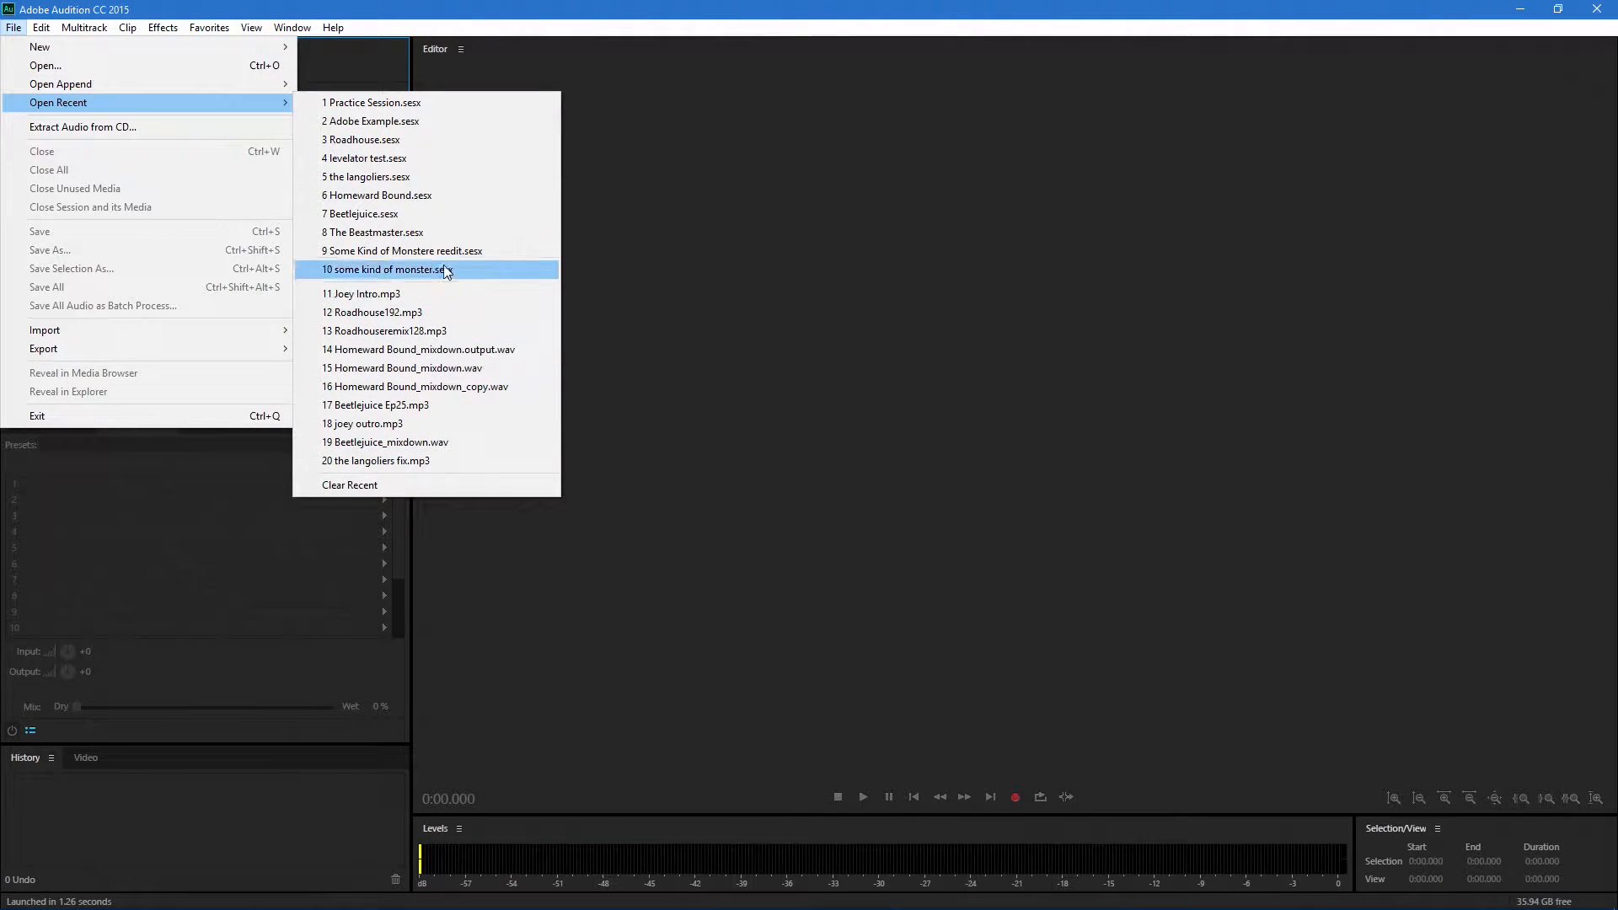
{"action": "left_click", "coordinate": [449, 104]}
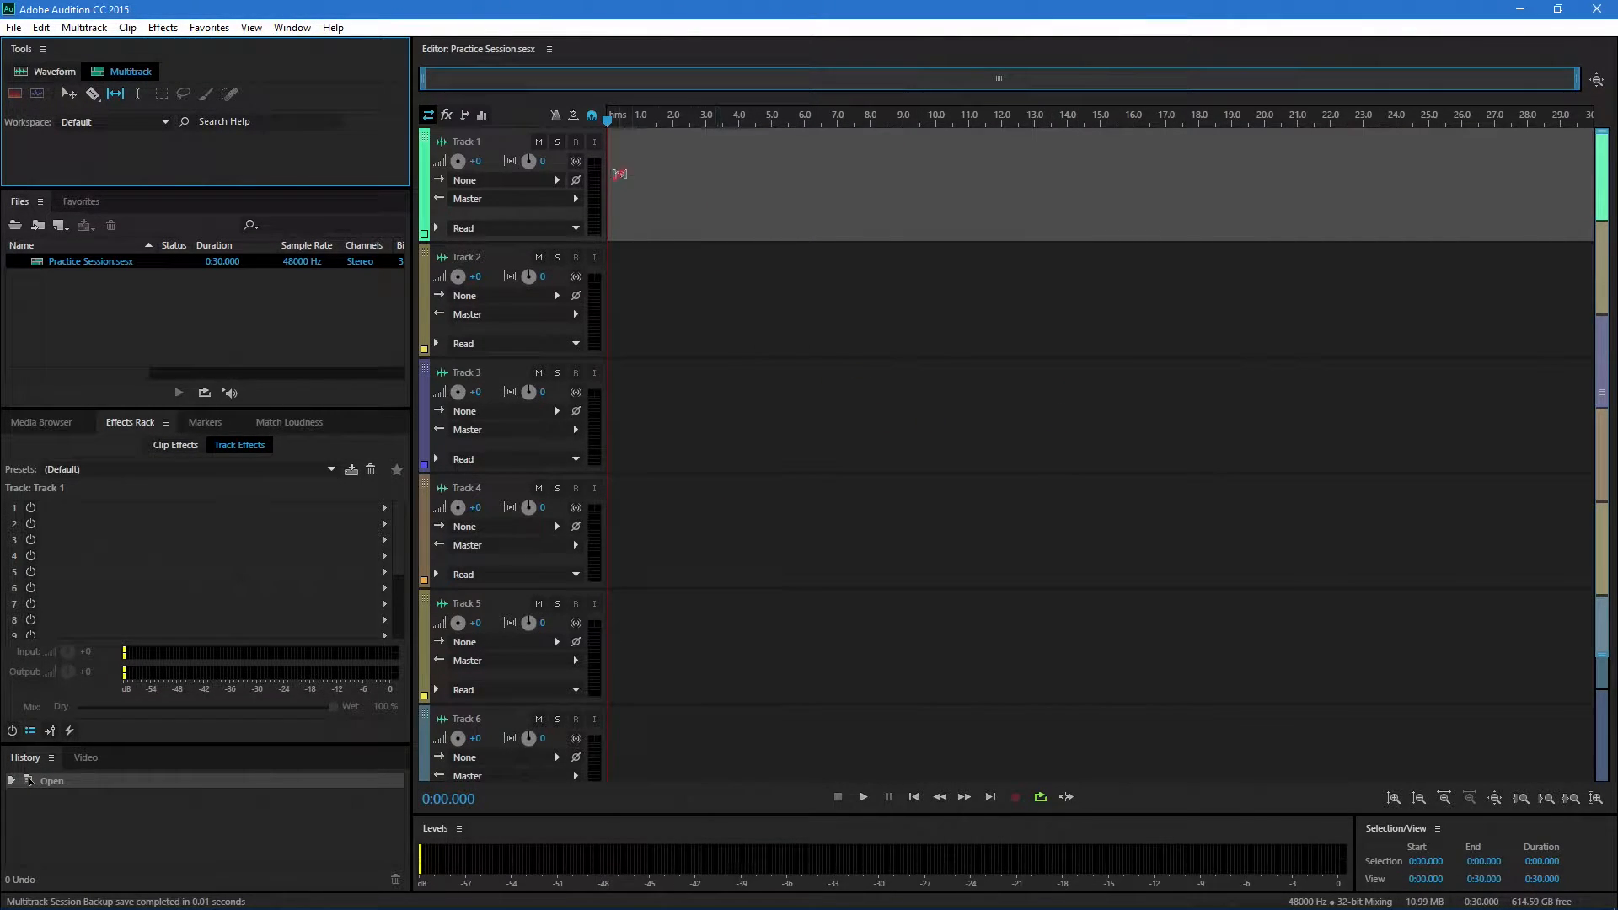
{"action": "left_click", "coordinate": [69, 93]}
{"action": "left_click_drag", "start_coordinate": [608, 119], "coordinate": [695, 134]}
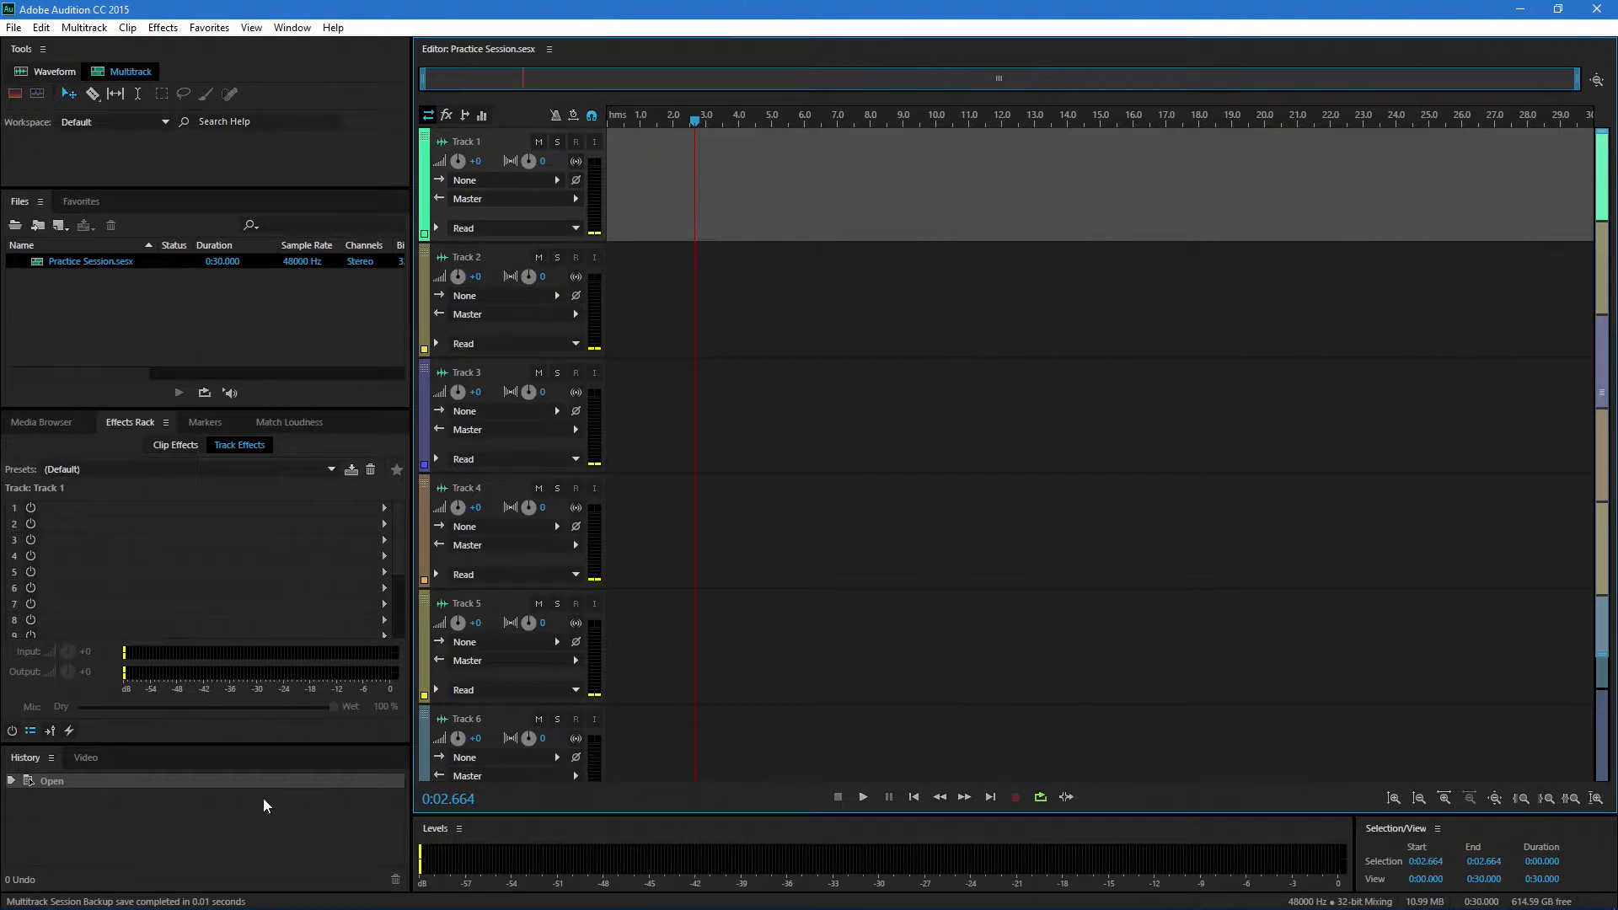
Step: Switch to File Explorer and add the Joey Intro audio file to the start of Track 2 in the session
{"action": "mouse_move", "coordinate": [179, 900]}
{"action": "left_click", "coordinate": [148, 895]}
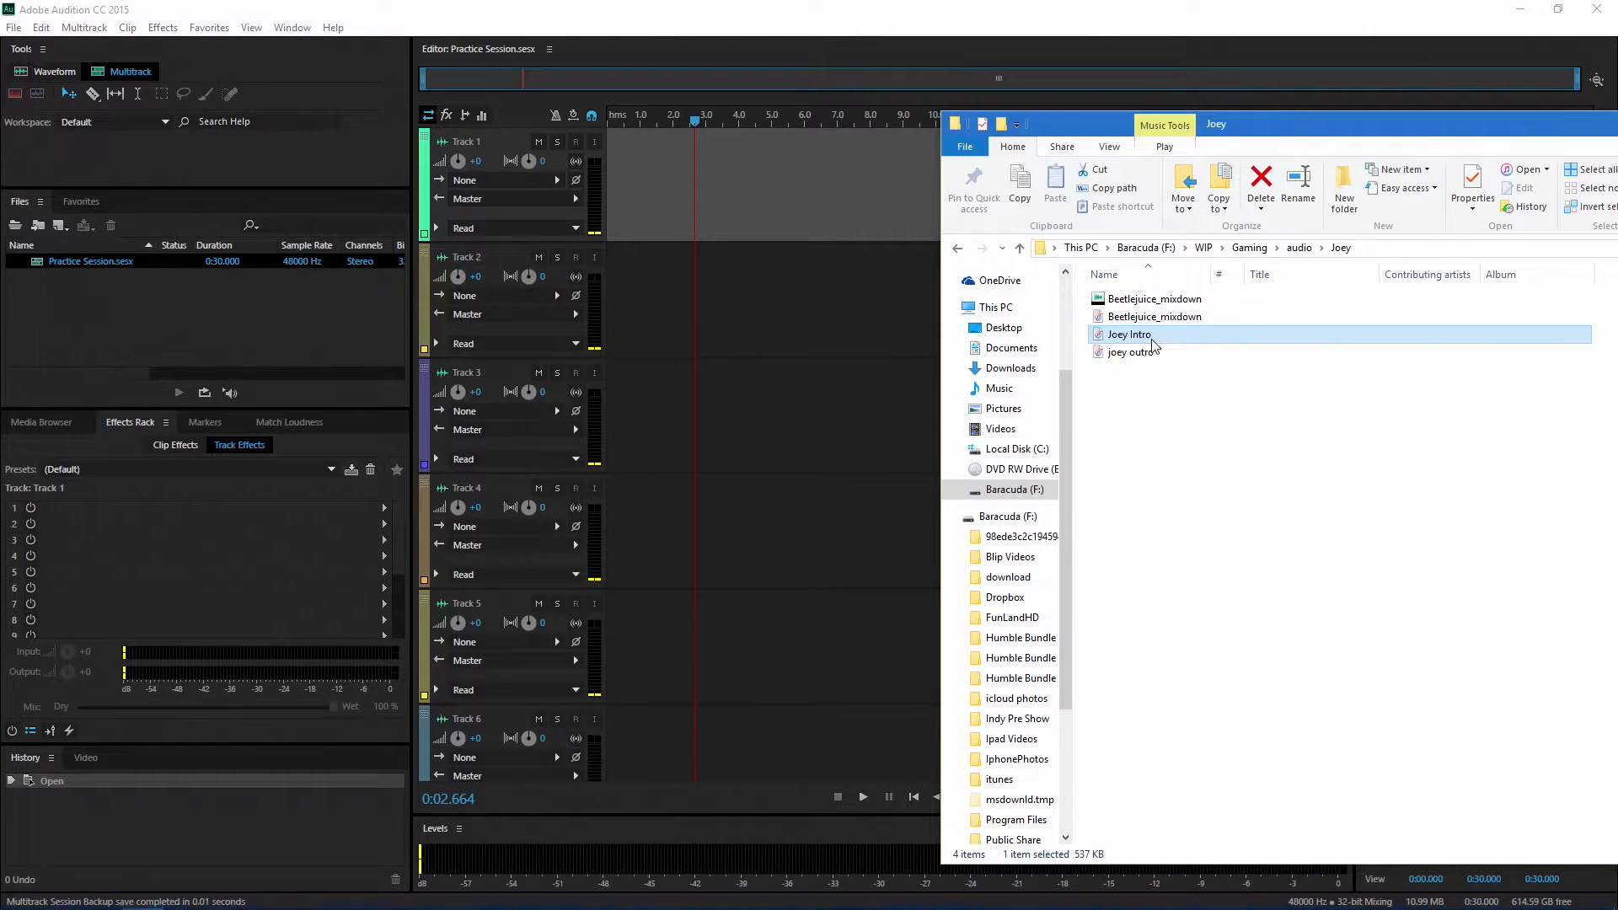
{"action": "left_click_drag", "start_coordinate": [1152, 340], "coordinate": [590, 334]}
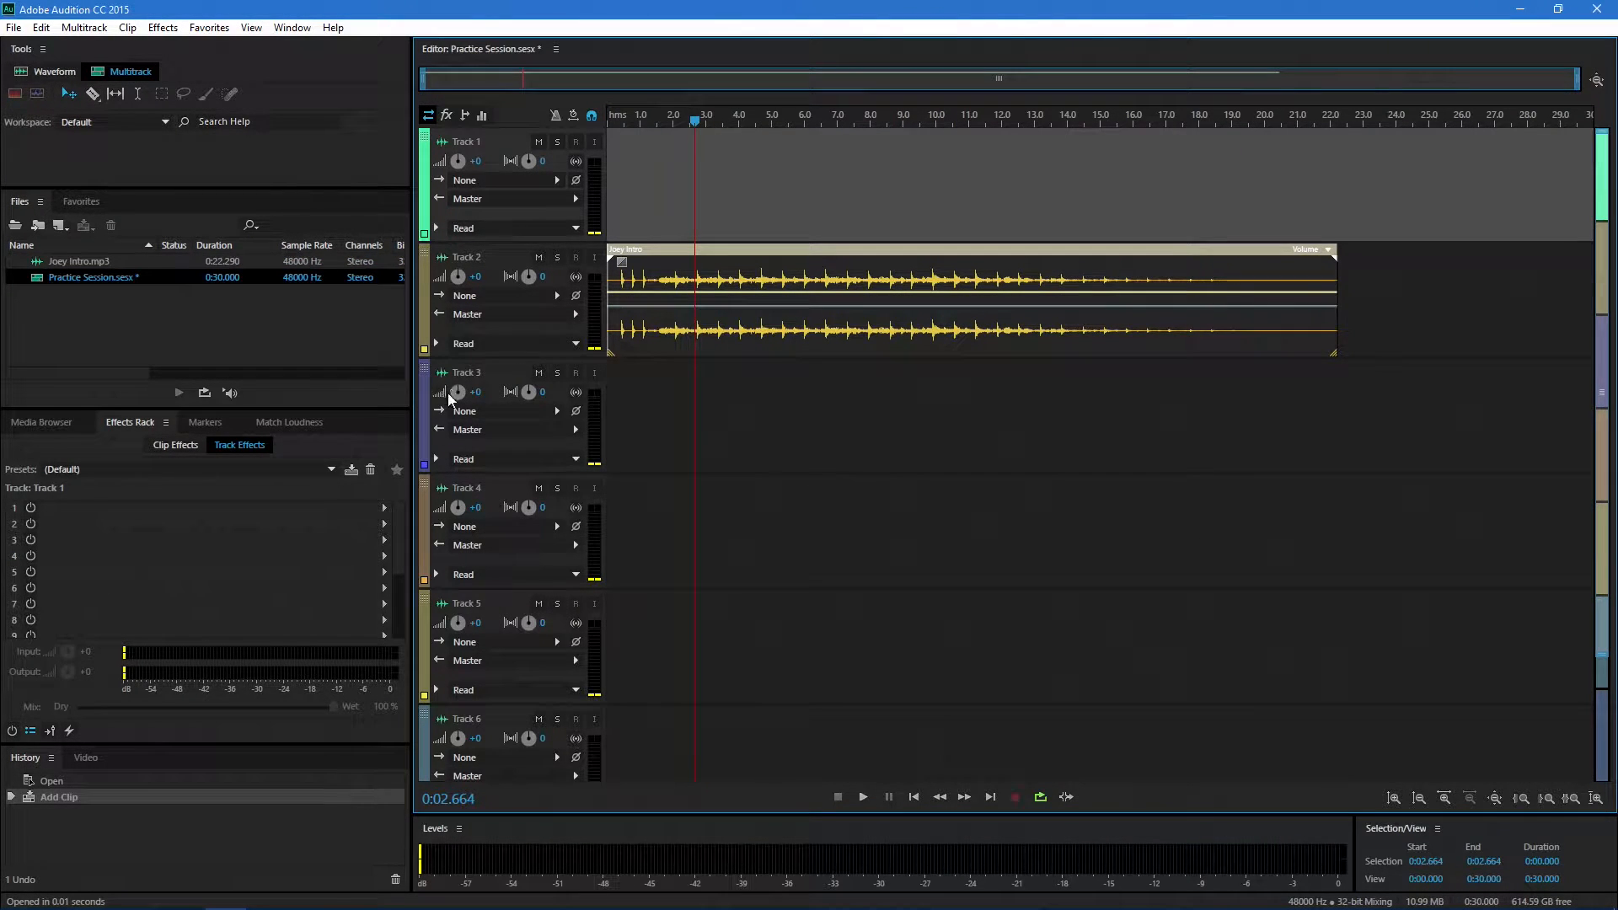
Step: View the recordings in the Media Browser, return to the Effects Rack, and select Joey Intro.mp3 in the file list
{"action": "left_click", "coordinate": [42, 422]}
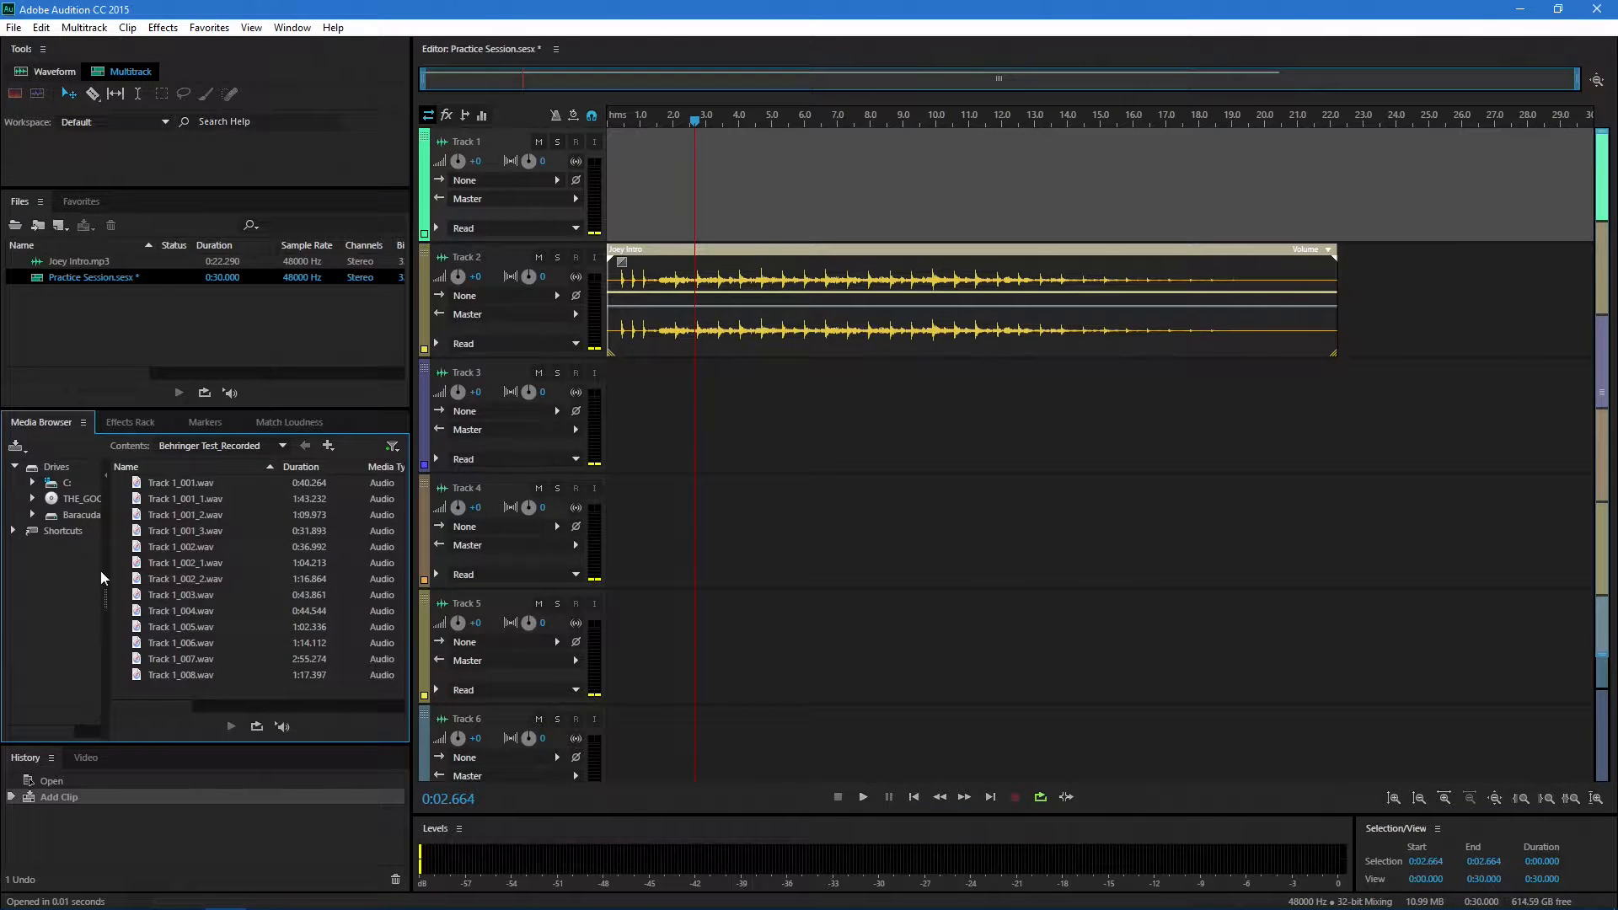
{"action": "left_click", "coordinate": [144, 423]}
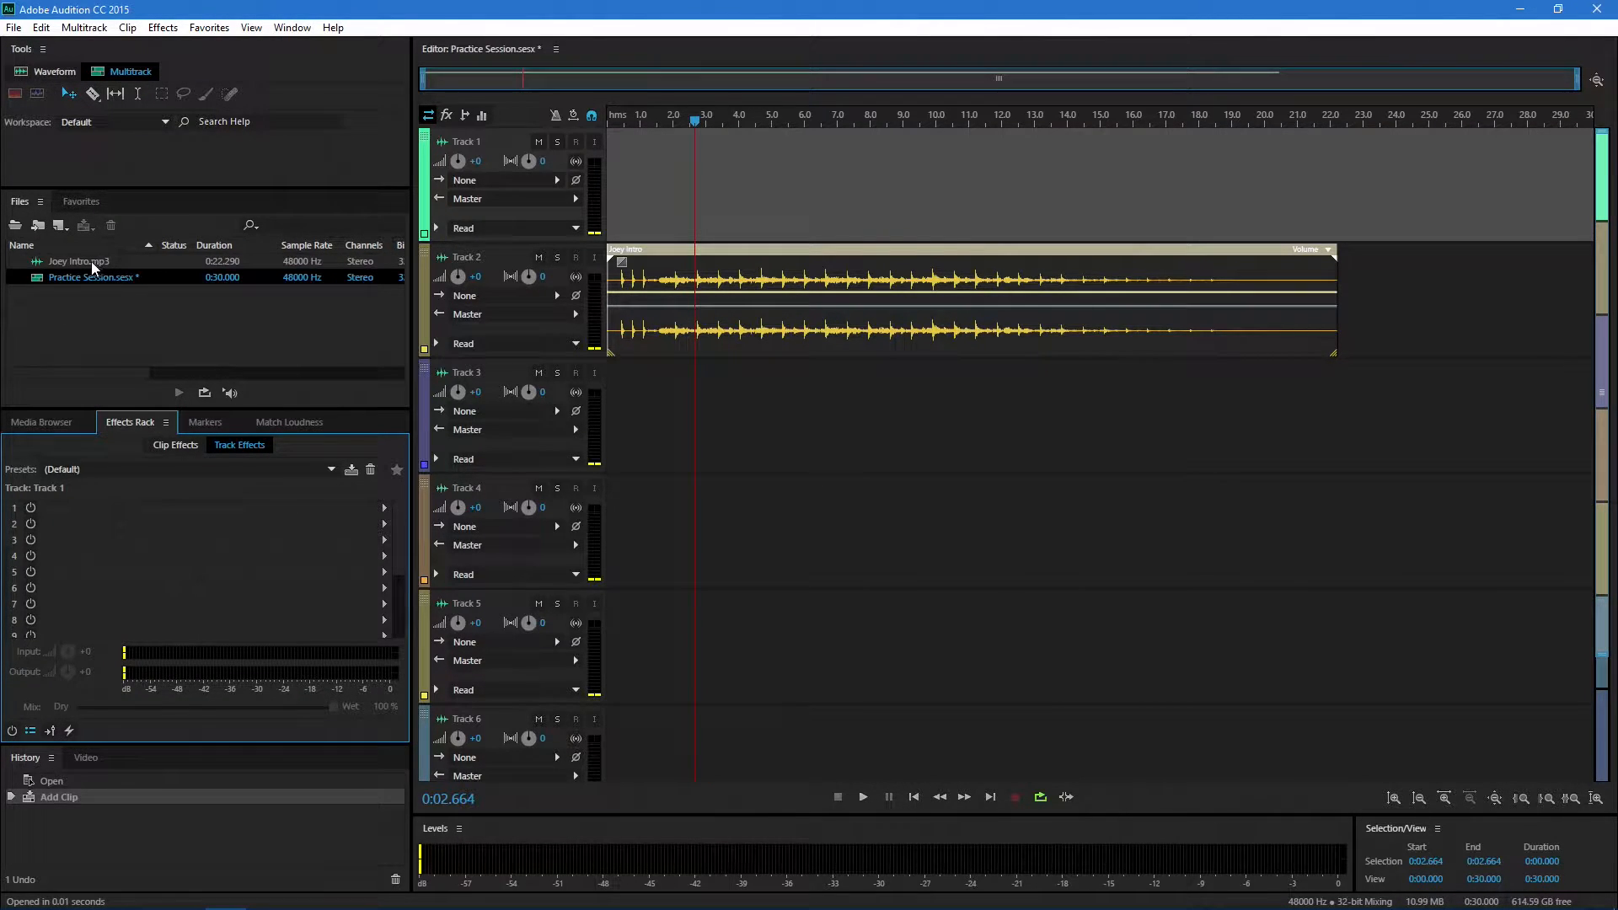
{"action": "left_click", "coordinate": [64, 264]}
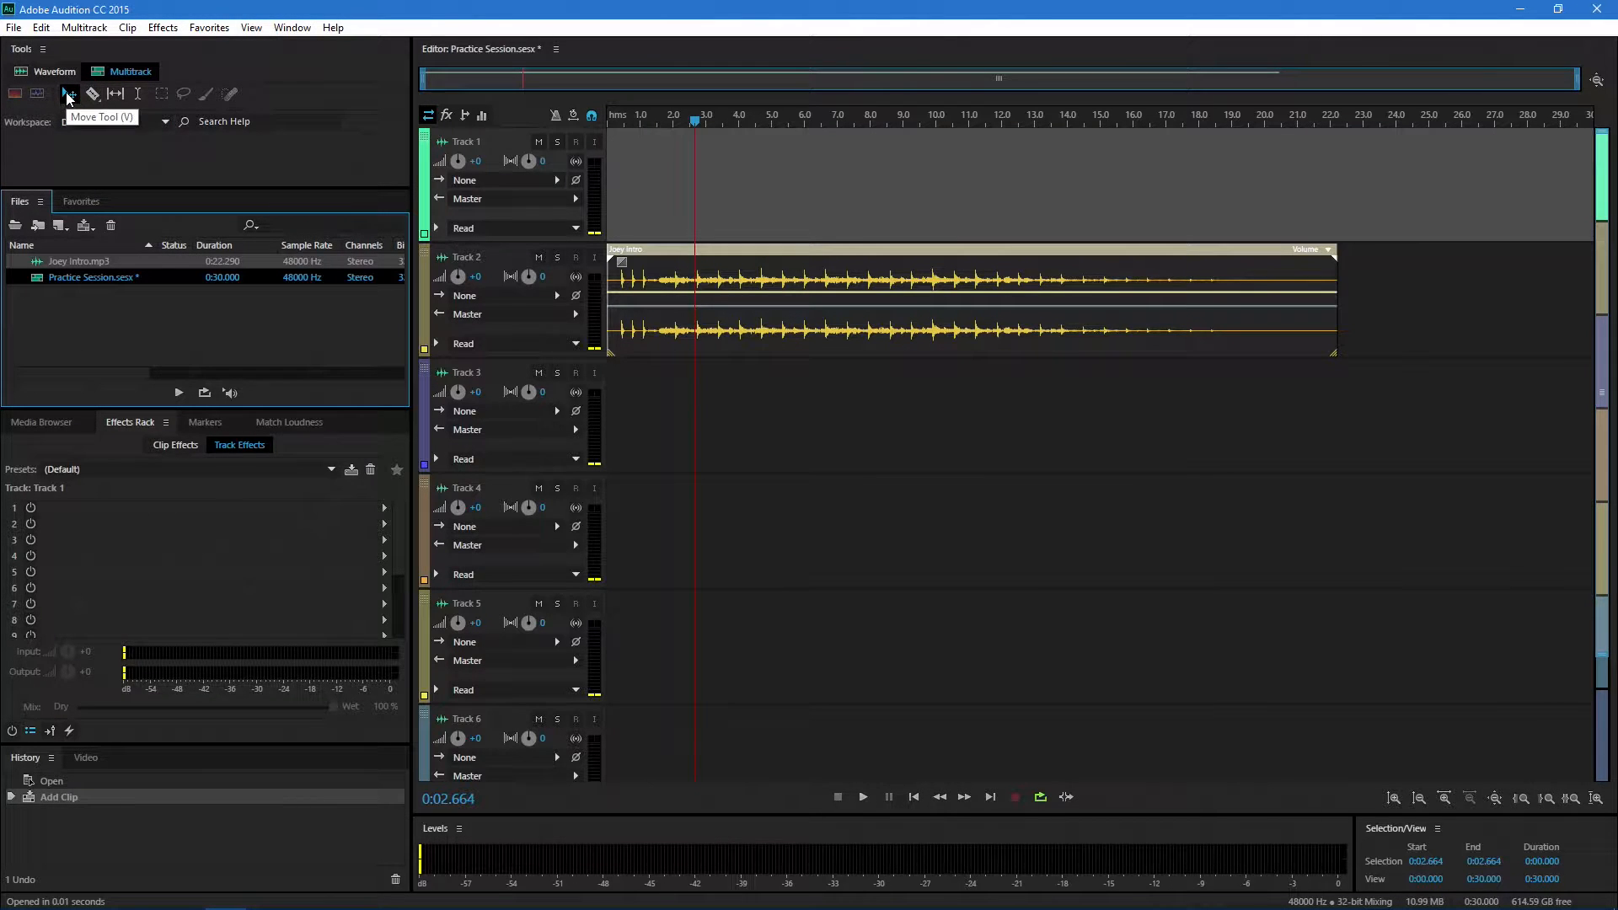
Step: Add a volume keyframe to the Track 2 clip and split the clip with the Razor at about 7.6, 9.7 and 14.6 seconds
{"action": "left_click_drag", "start_coordinate": [744, 276], "coordinate": [270, 205]}
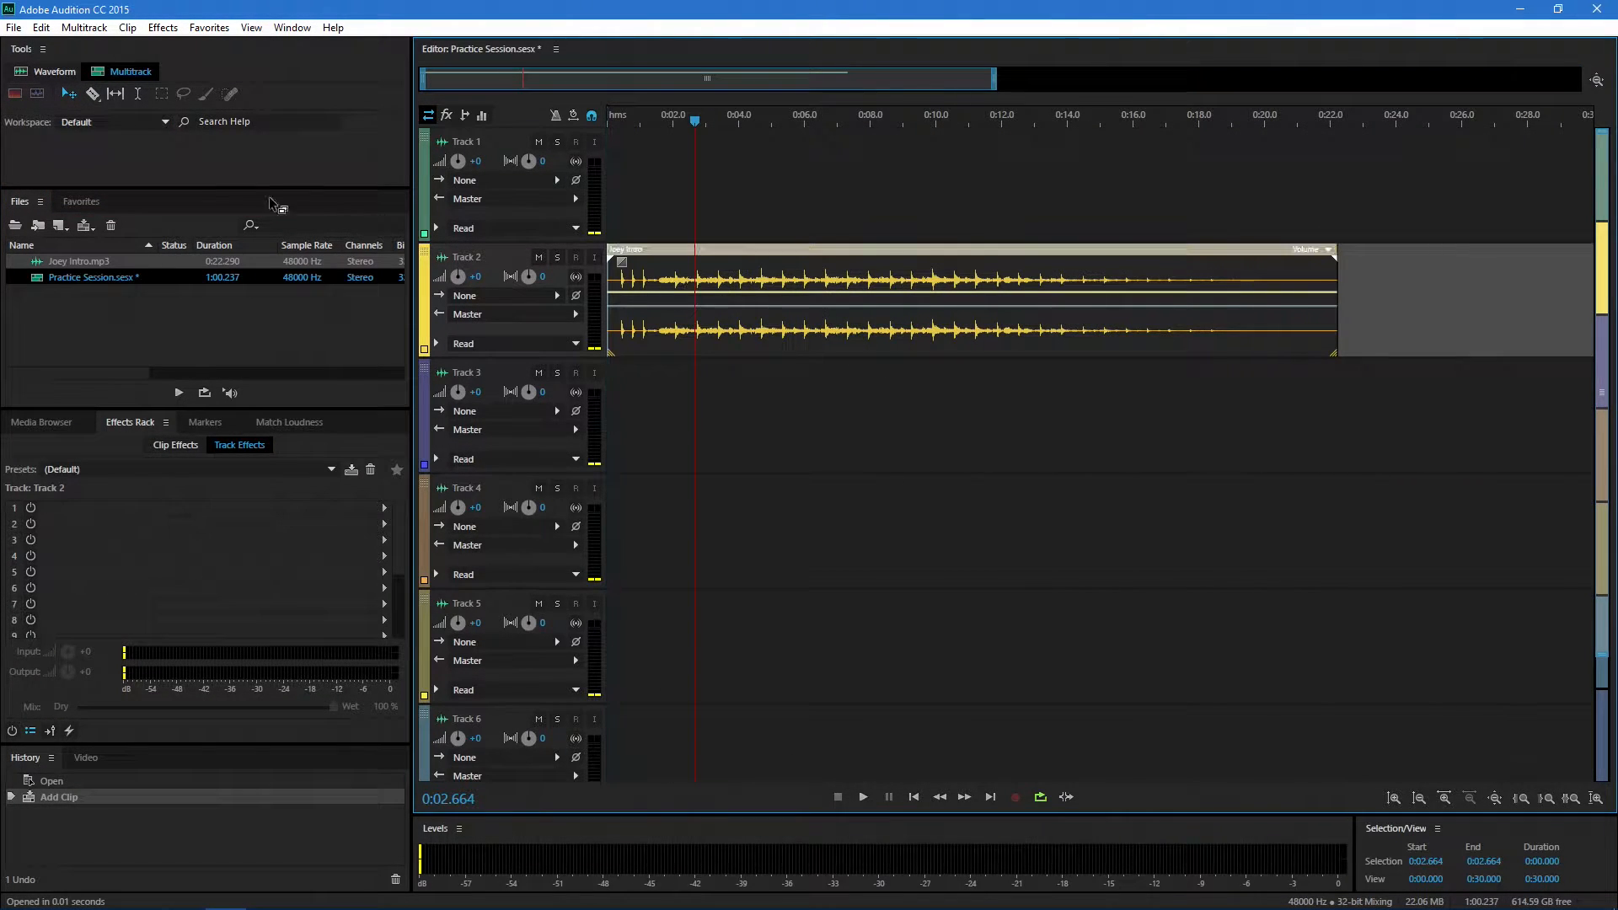
{"action": "left_click", "coordinate": [92, 93]}
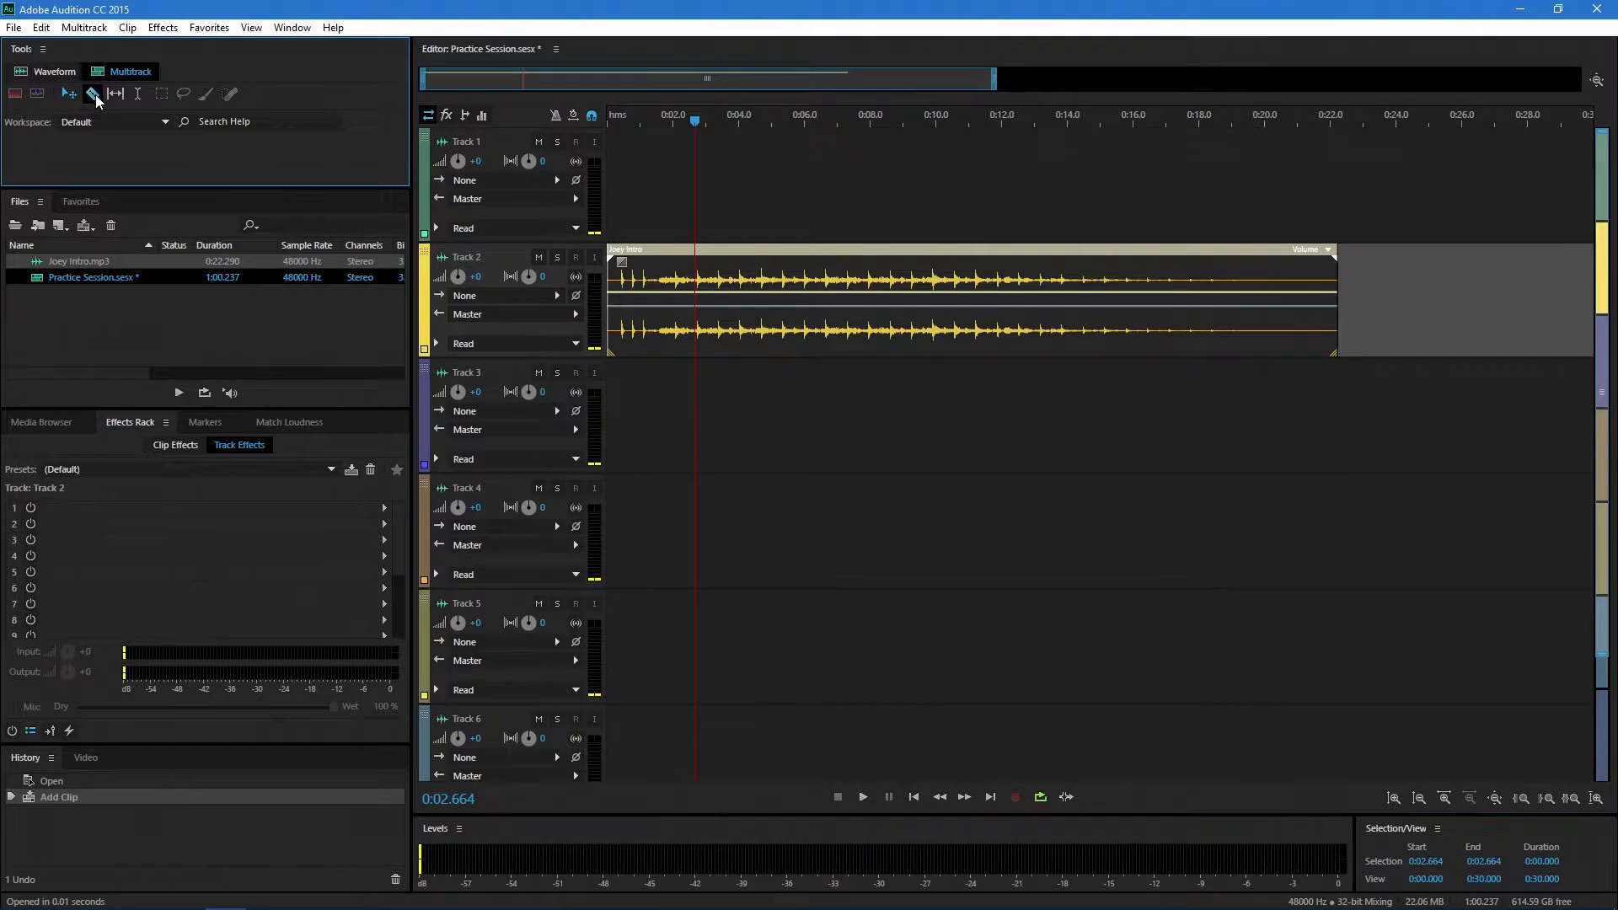
{"action": "left_click", "coordinate": [724, 293]}
{"action": "left_click", "coordinate": [857, 280]}
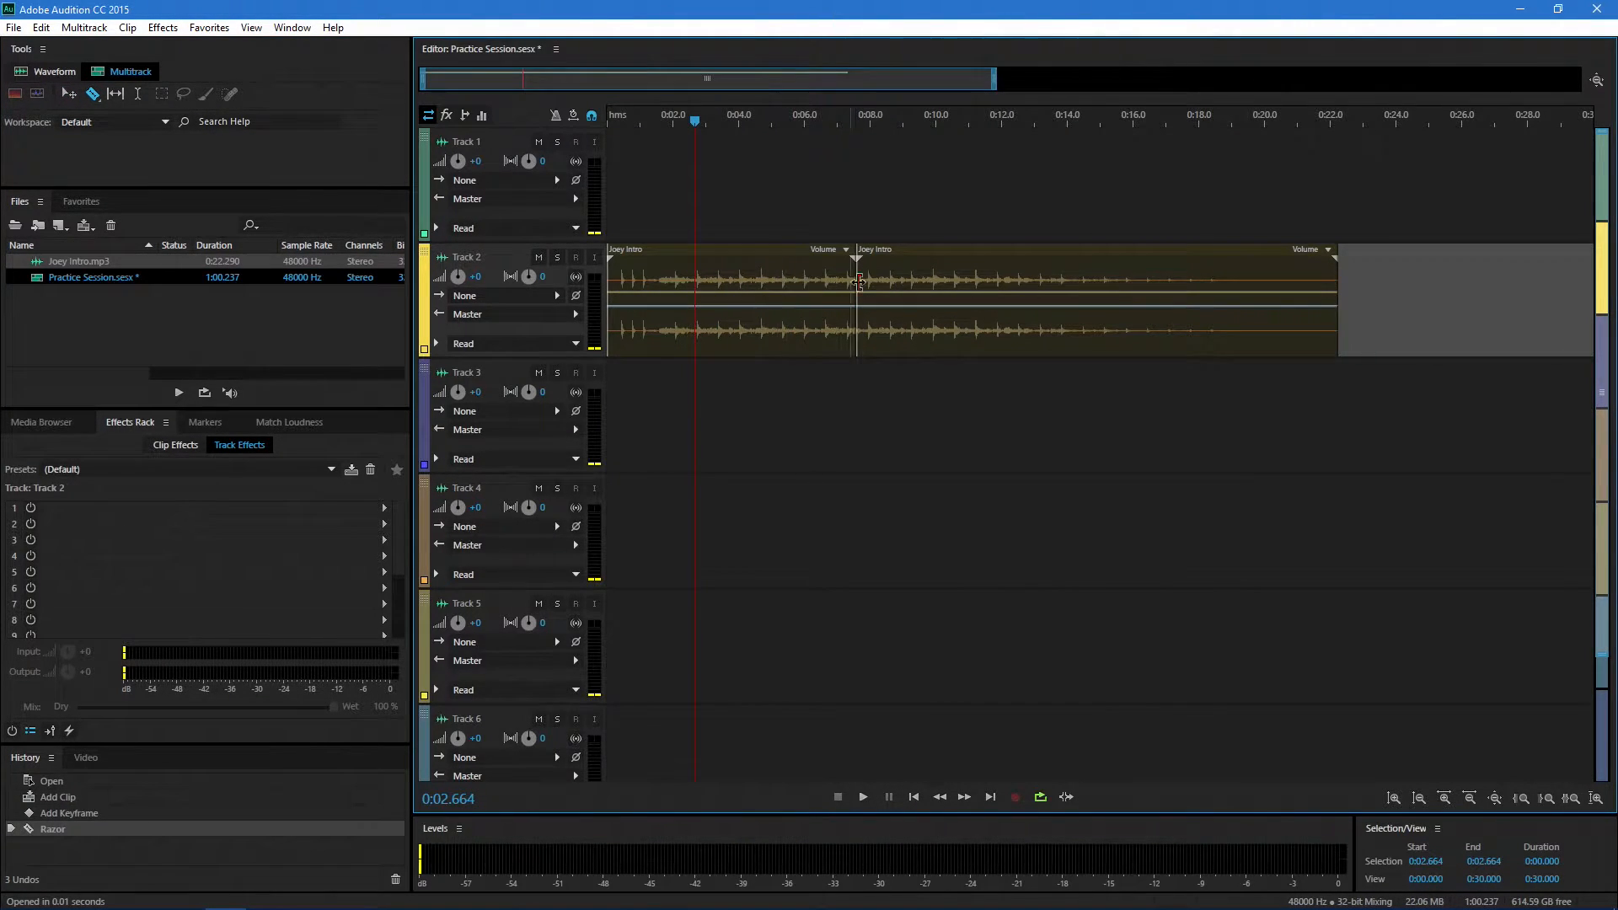
{"action": "left_click", "coordinate": [924, 280]}
{"action": "left_click", "coordinate": [1085, 280]}
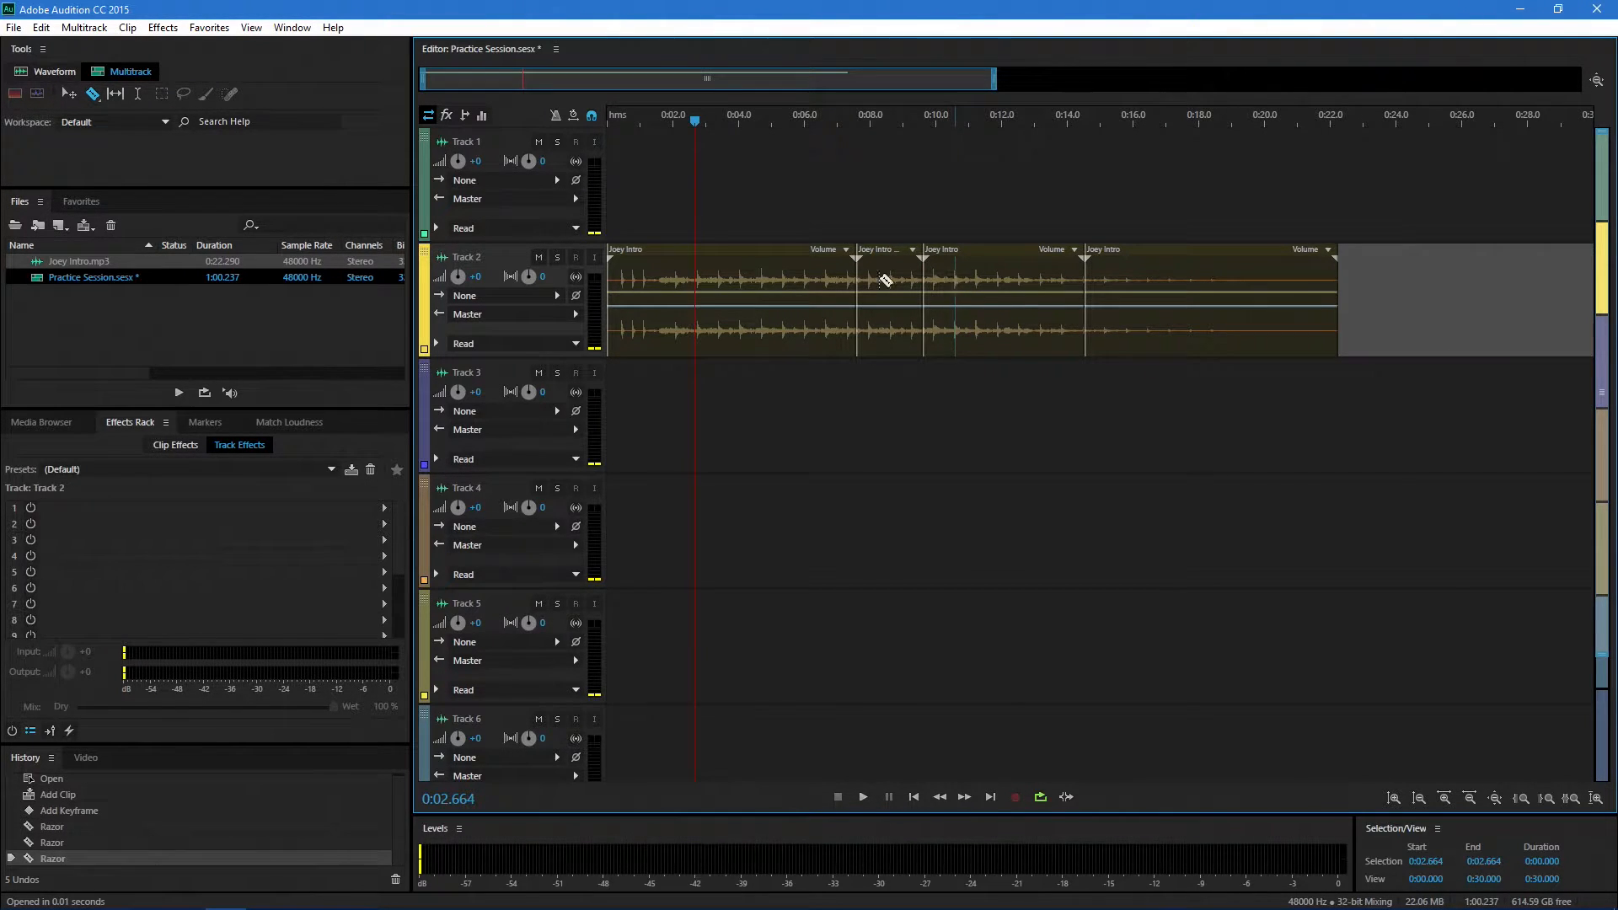
Step: Undo the three razor cuts and the added volume keyframe on the Track 2 clip
{"action": "left_click", "coordinate": [39, 29]}
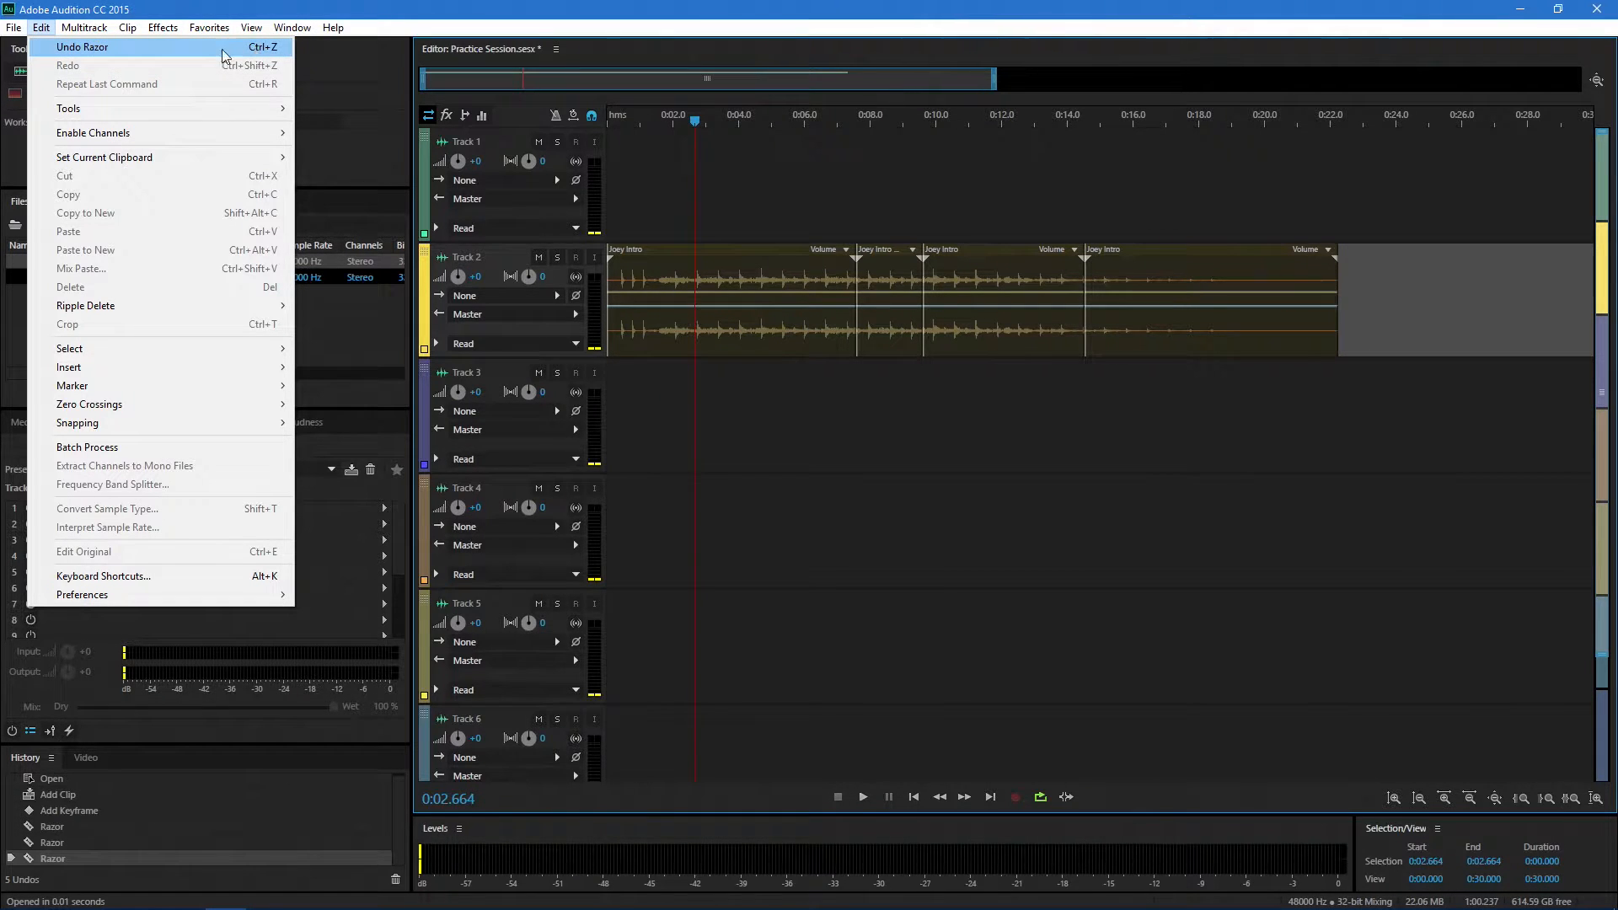
{"action": "left_click", "coordinate": [205, 50]}
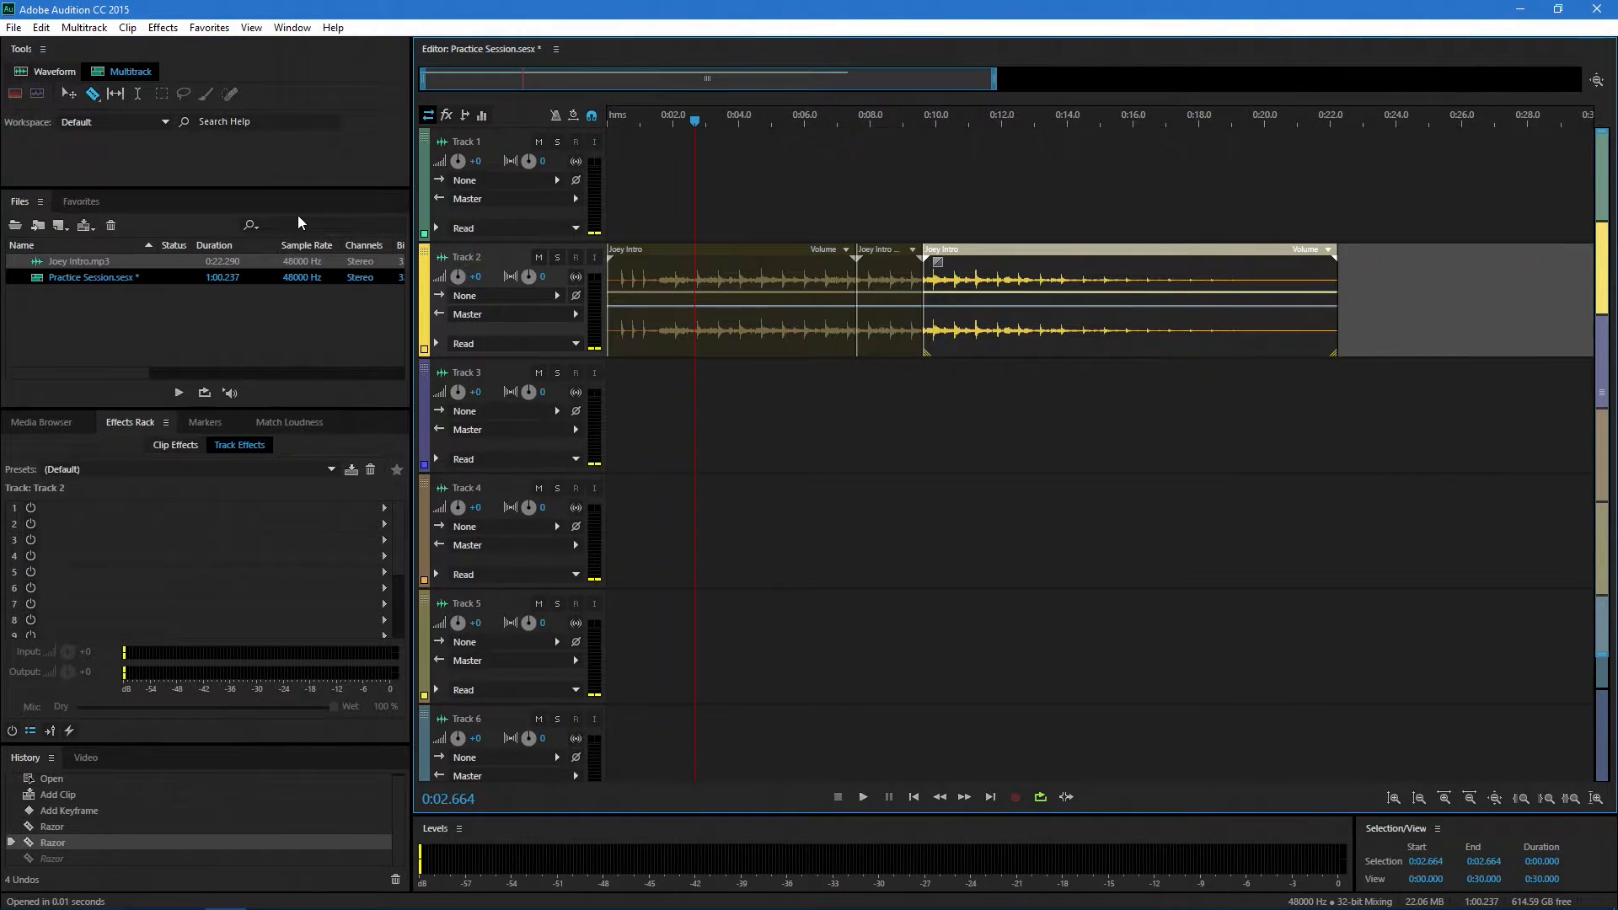
{"action": "key", "text": "ctrl+z"}
{"action": "key", "text": "ctrl+z"}
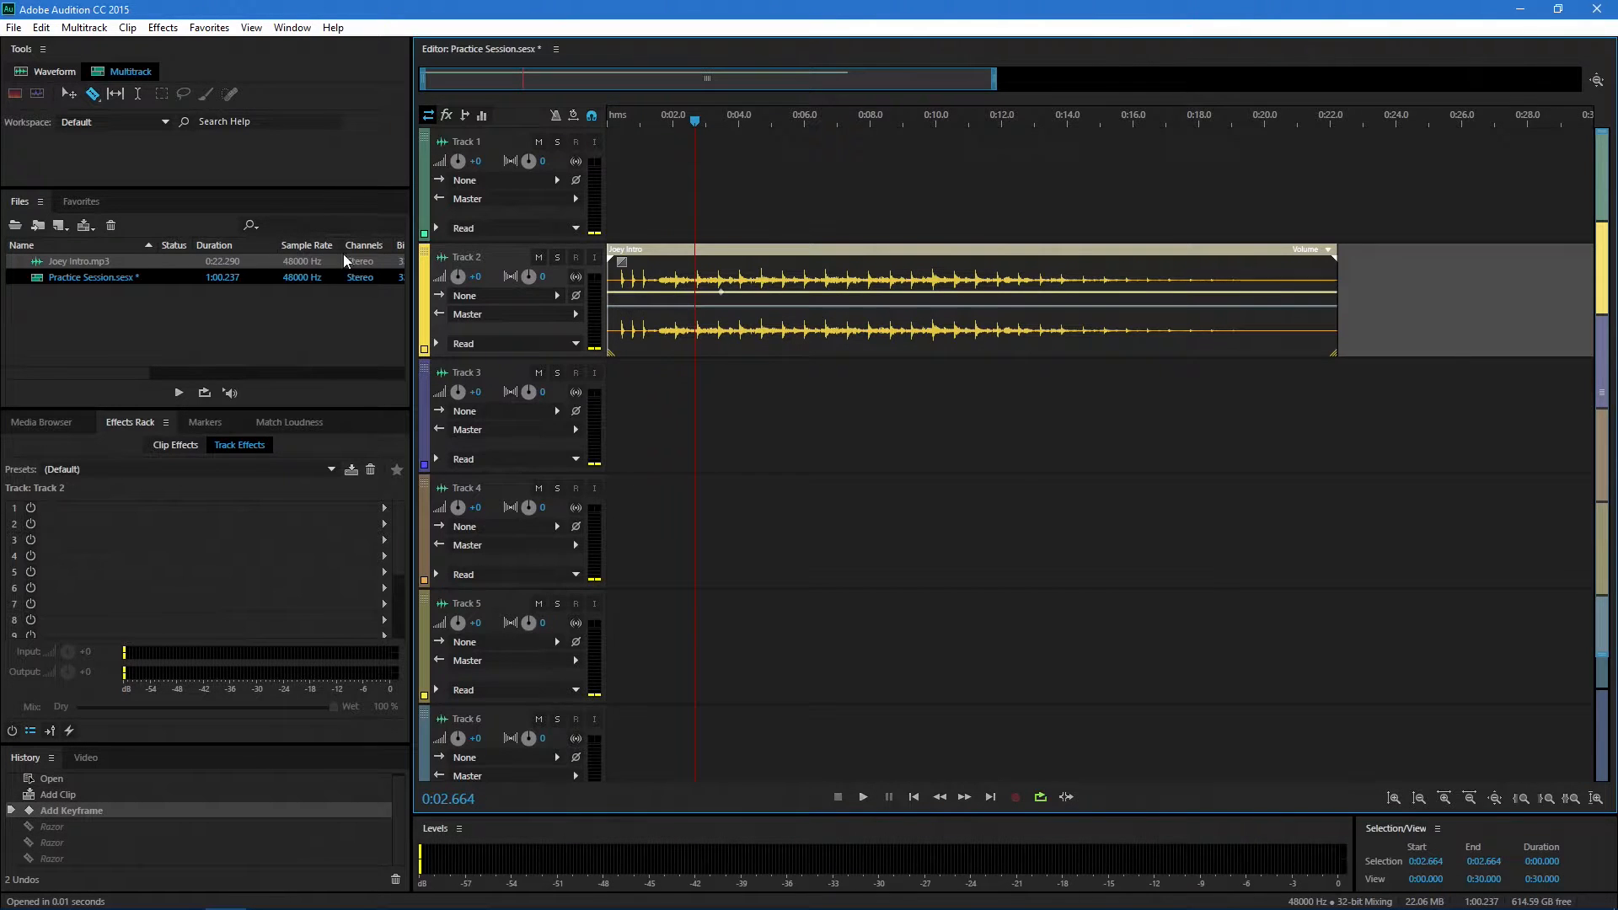
{"action": "key", "text": "ctrl+z"}
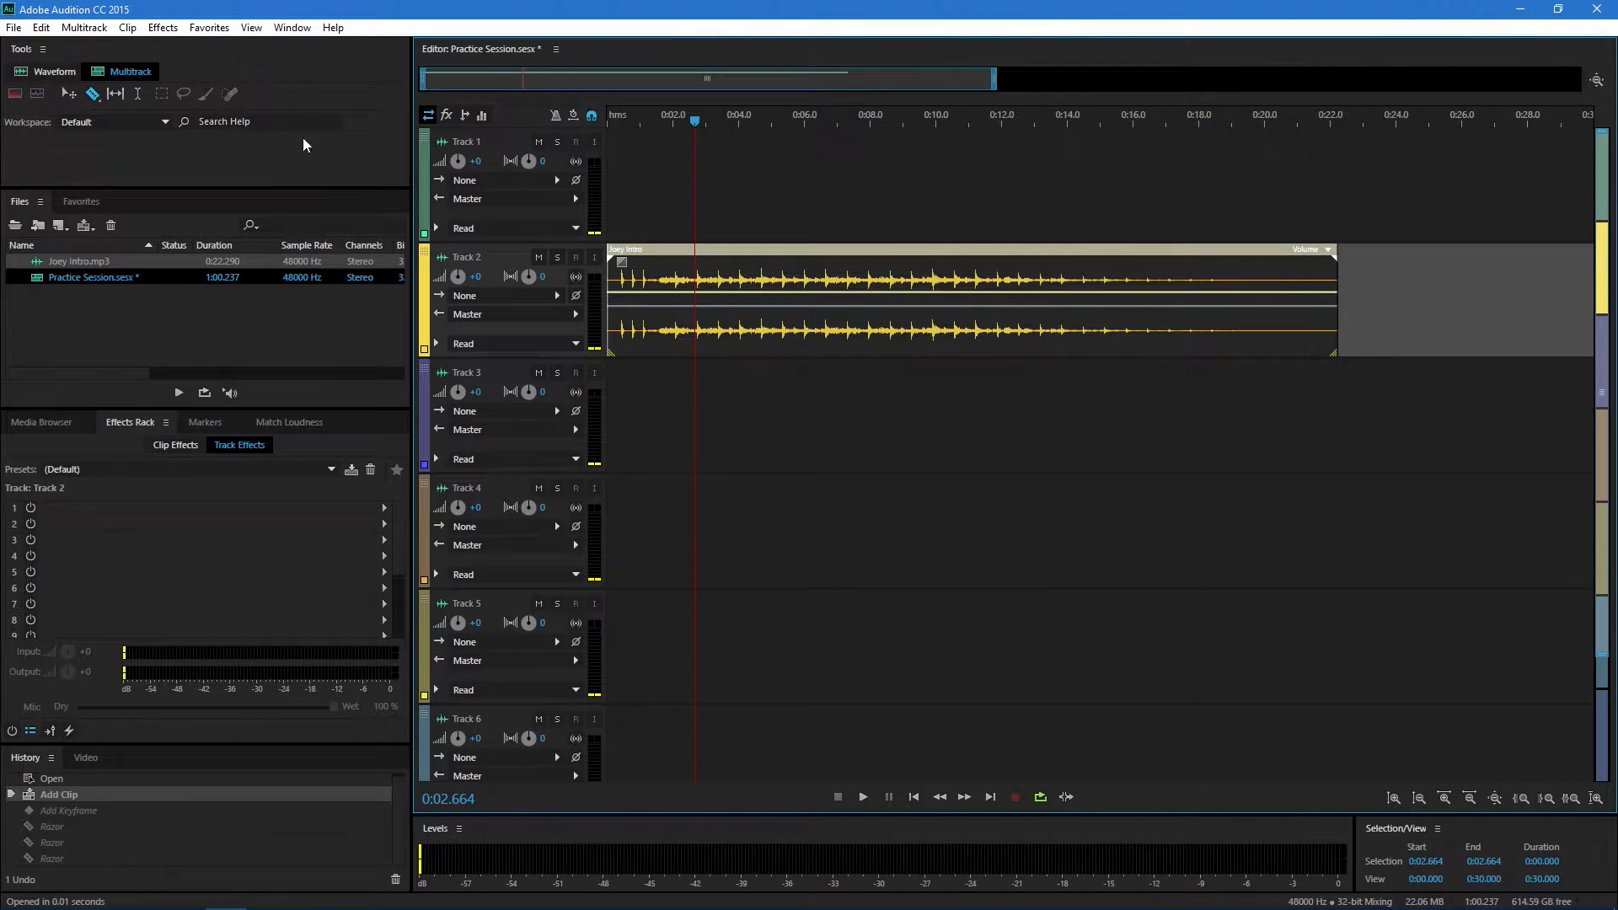
Step: Time-select about 4 to 11.8 seconds of the Track 2 clip, view it in the Waveform editor, and clear the selection
{"action": "left_click", "coordinate": [137, 94]}
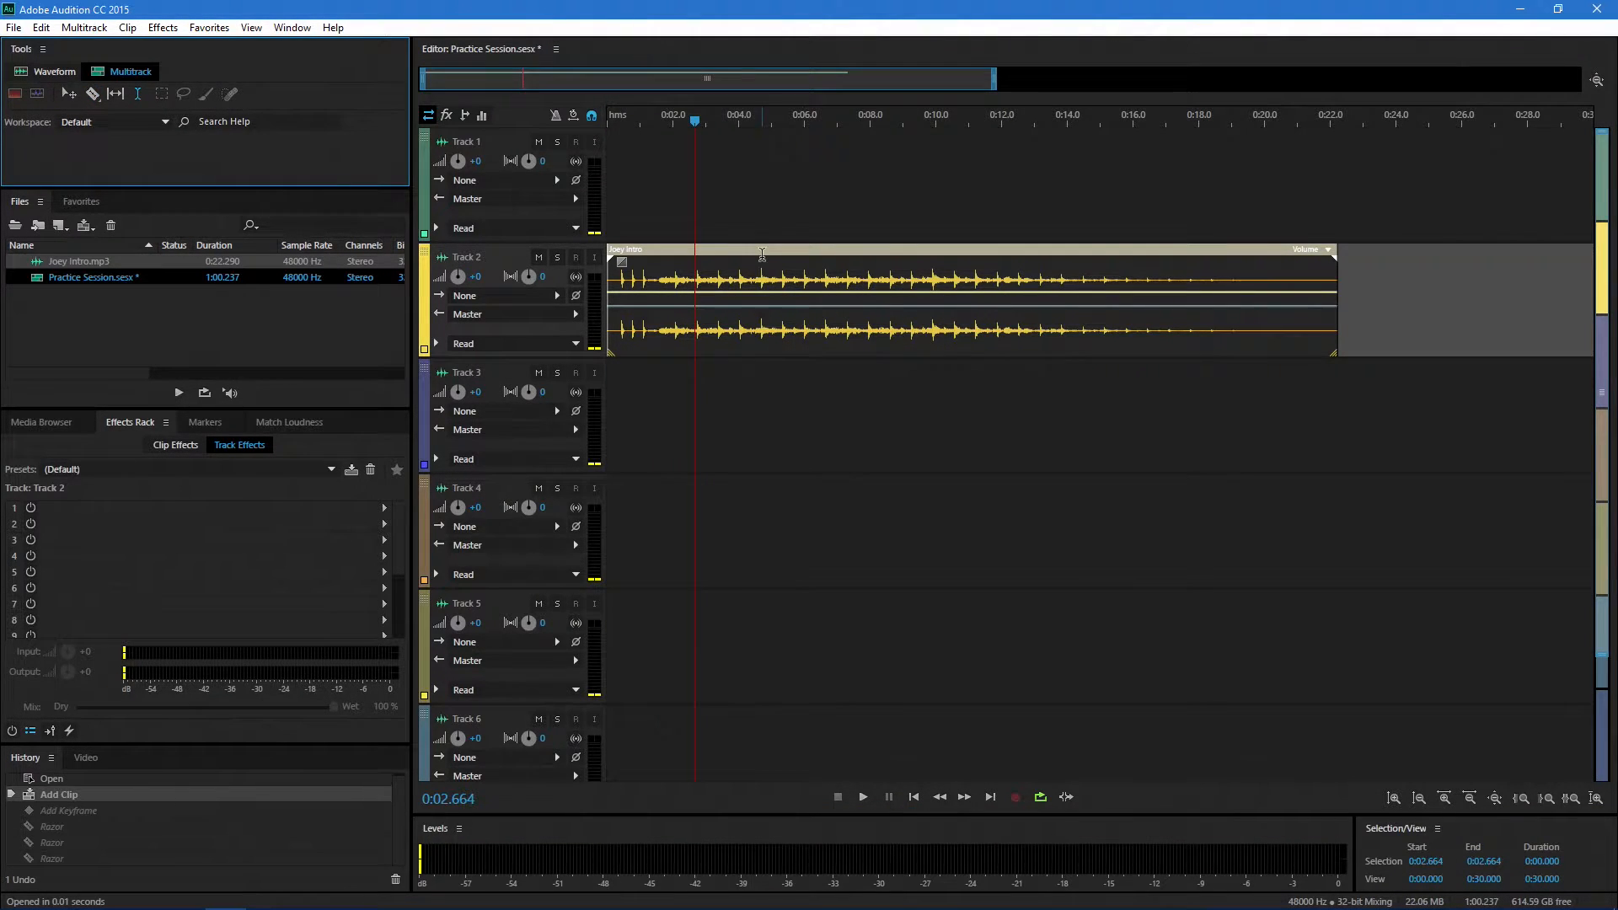
{"action": "left_click_drag", "start_coordinate": [739, 257], "coordinate": [994, 257]}
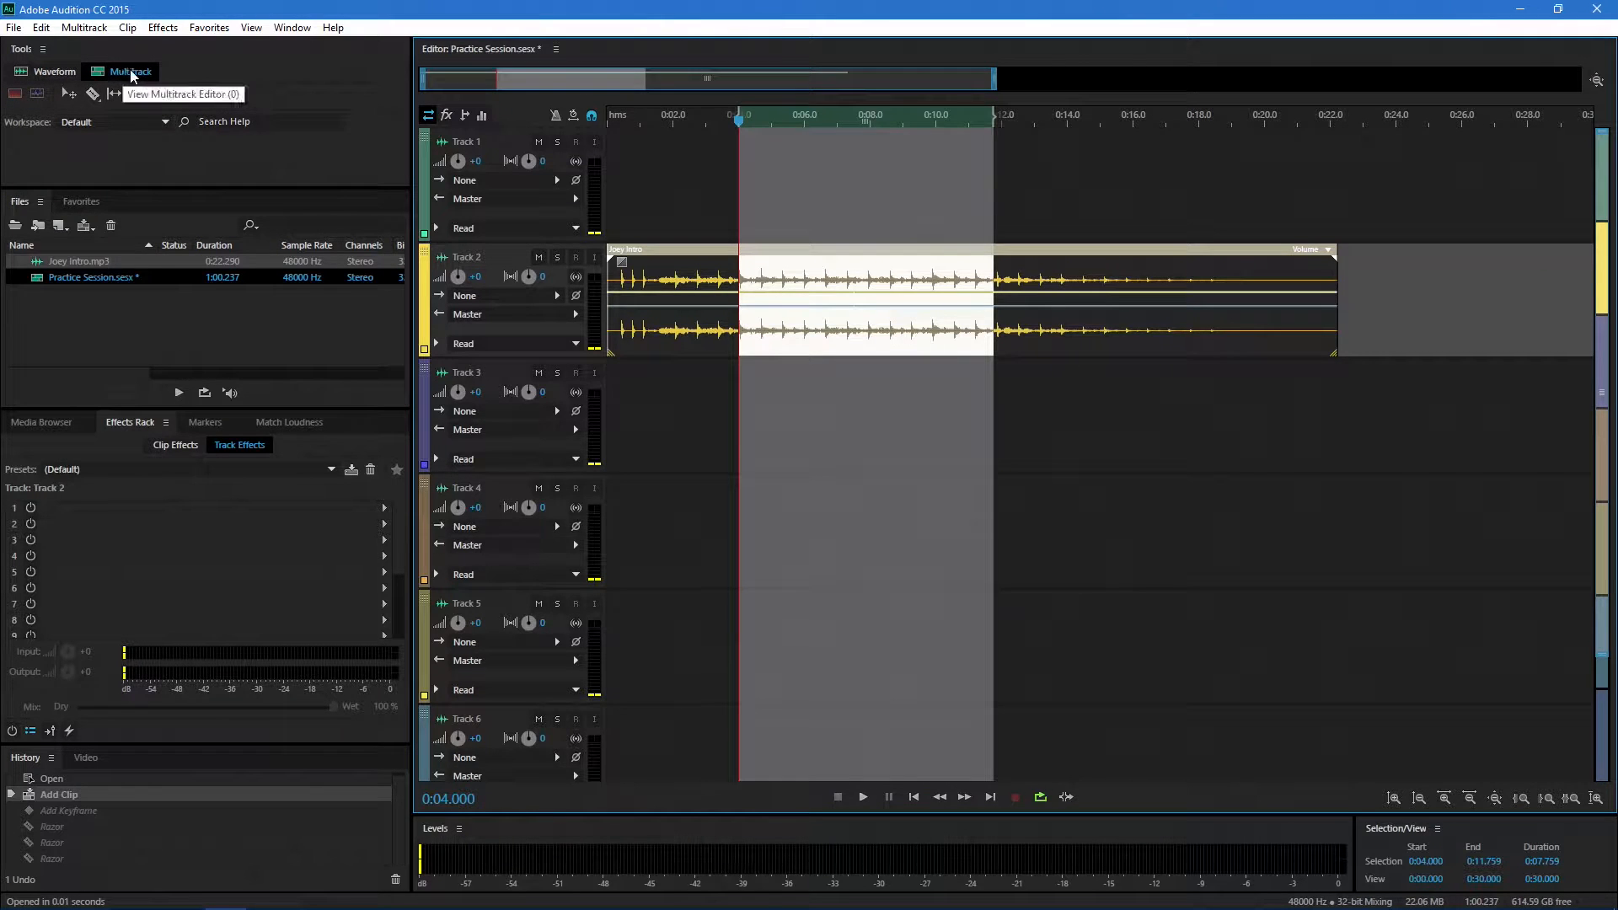
{"action": "left_click", "coordinate": [49, 71]}
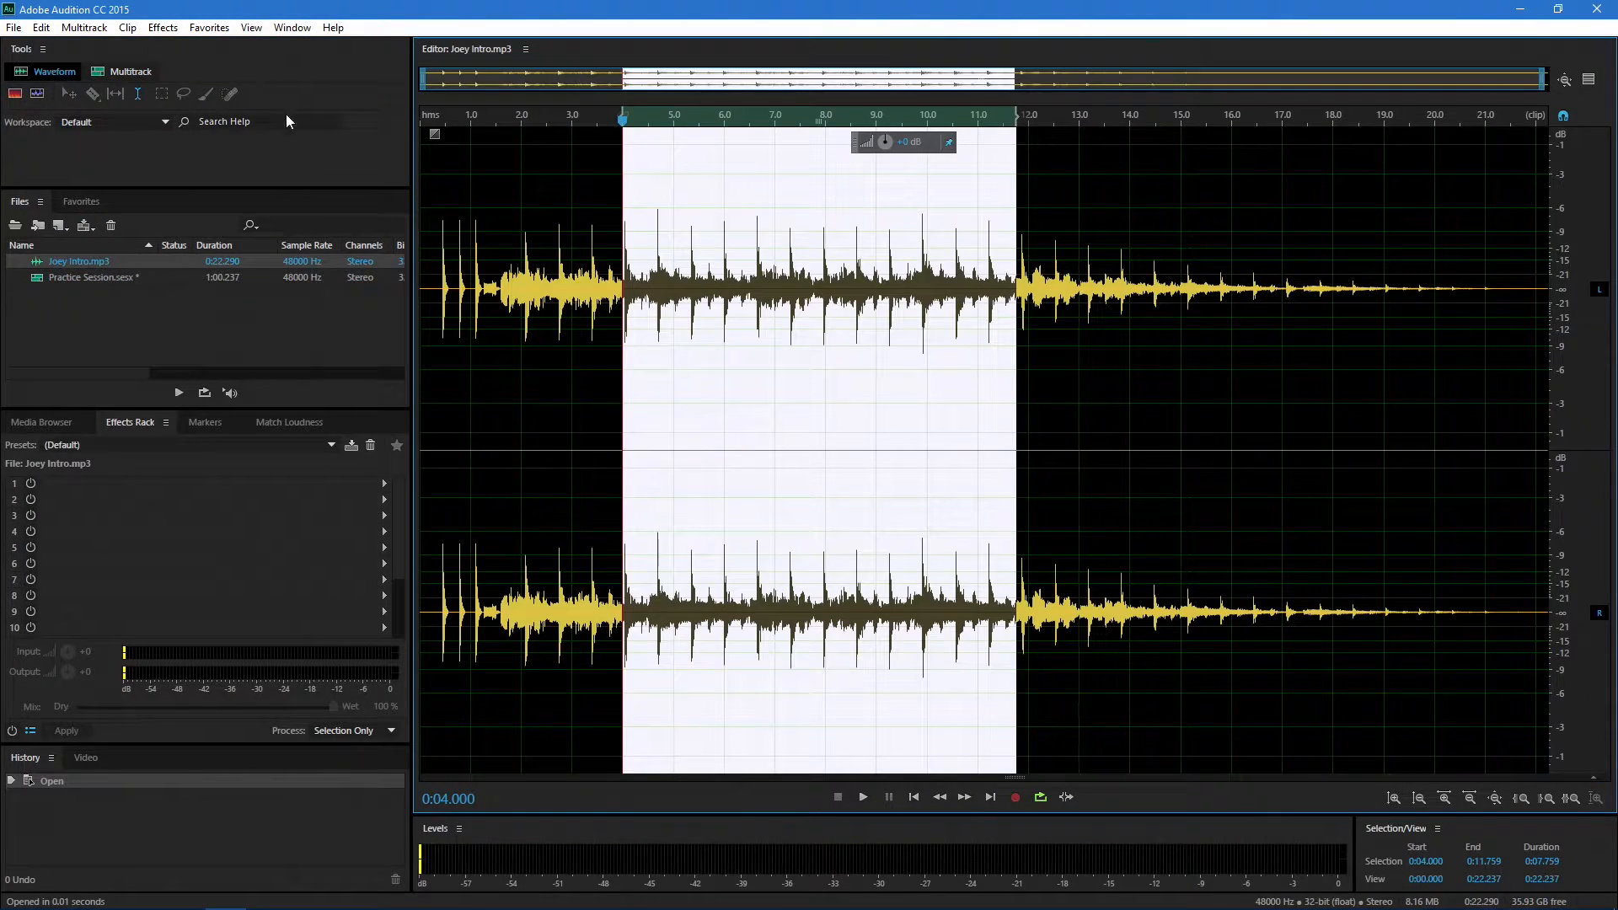
{"action": "left_click", "coordinate": [1070, 265]}
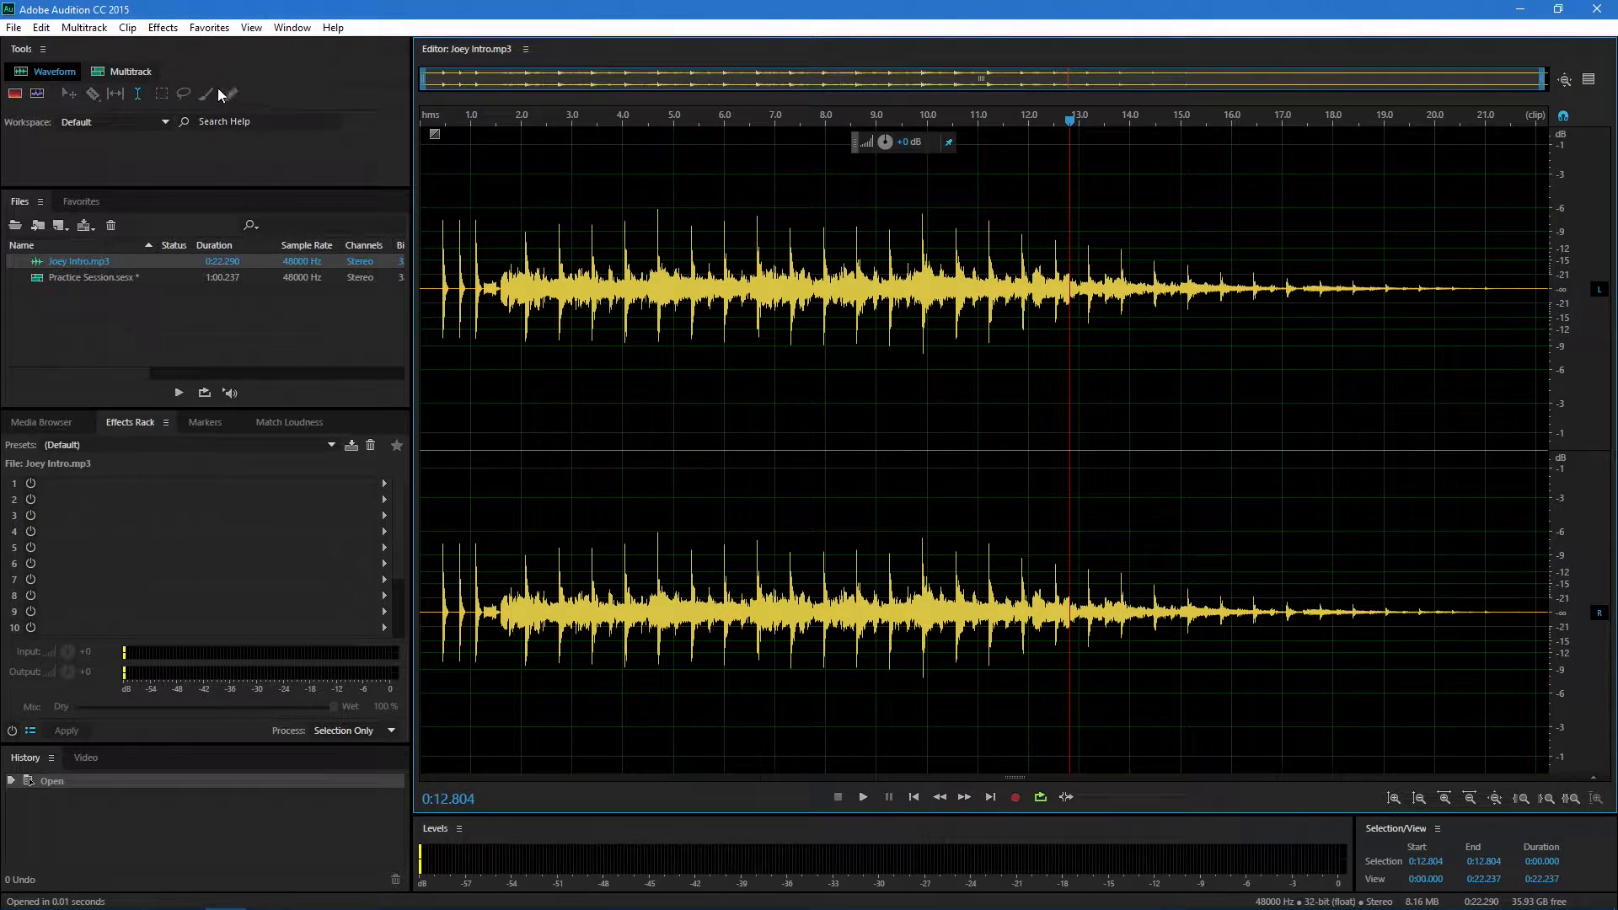
Step: Switch between the multitrack session and the Joey Intro clip's waveform, ending in the multitrack view
{"action": "left_click", "coordinate": [103, 74]}
{"action": "double_click", "coordinate": [879, 274]}
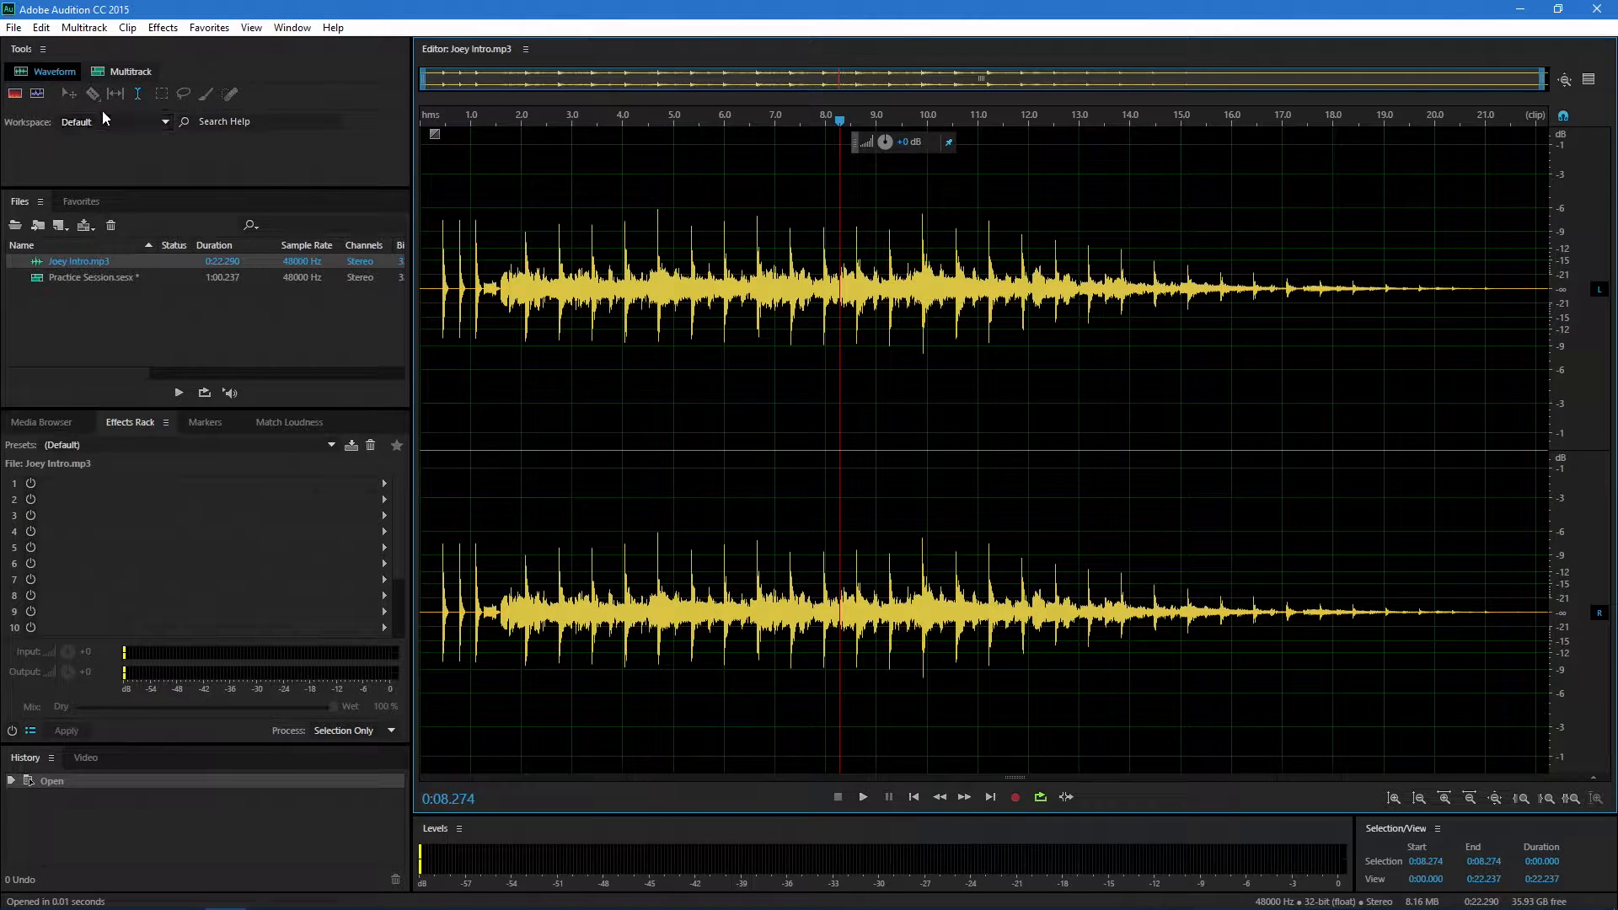
{"action": "left_click", "coordinate": [126, 71]}
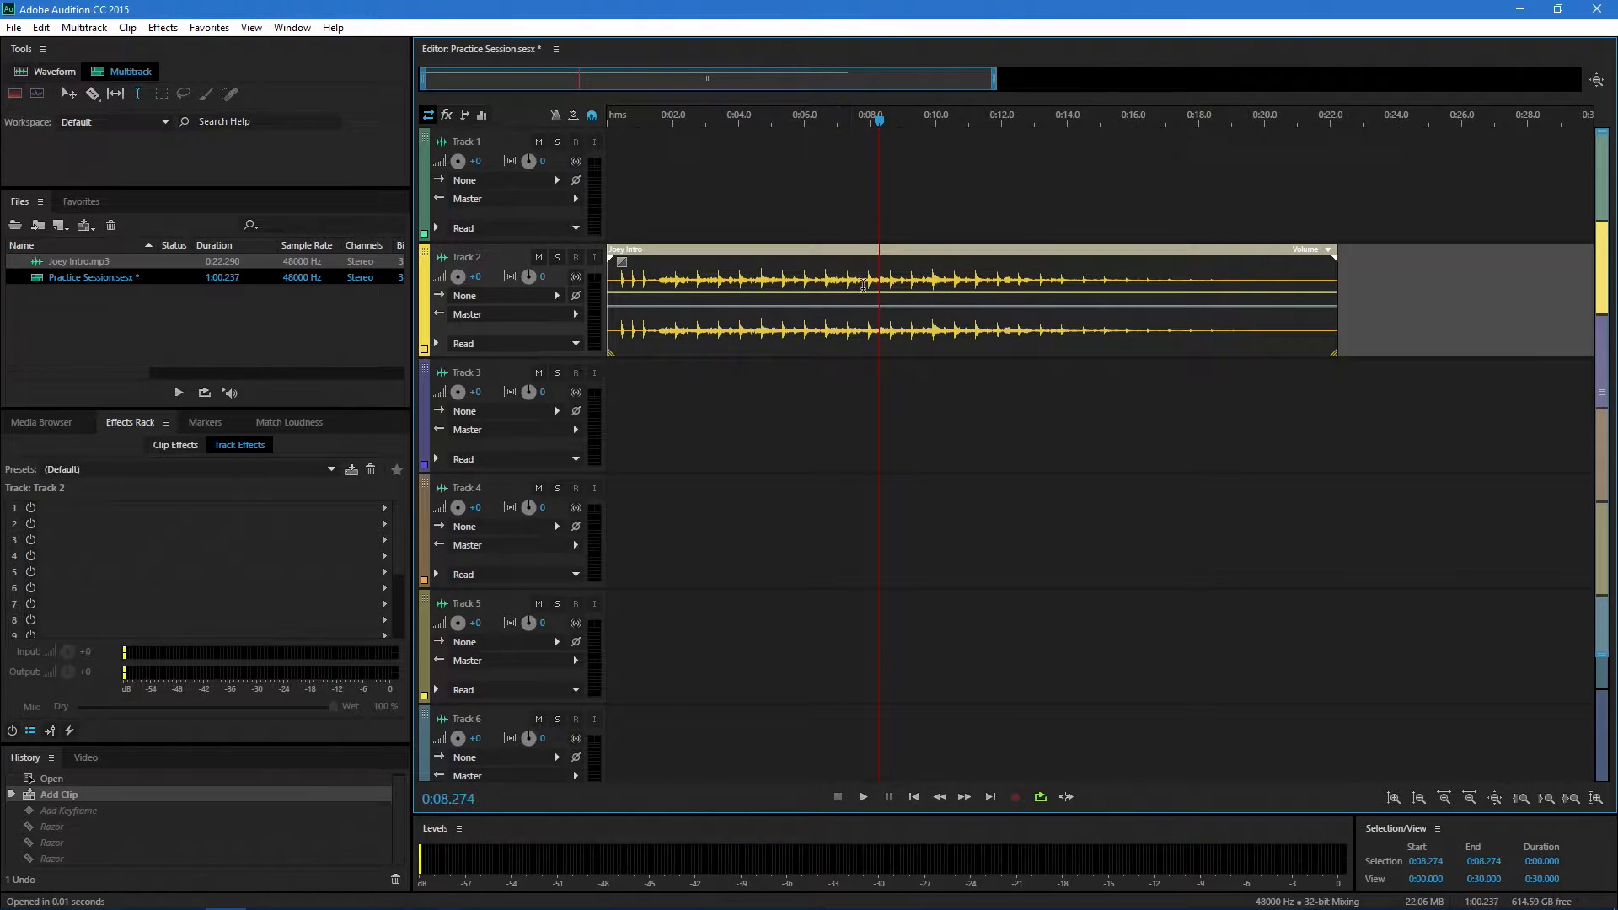
{"action": "double_click", "coordinate": [865, 286]}
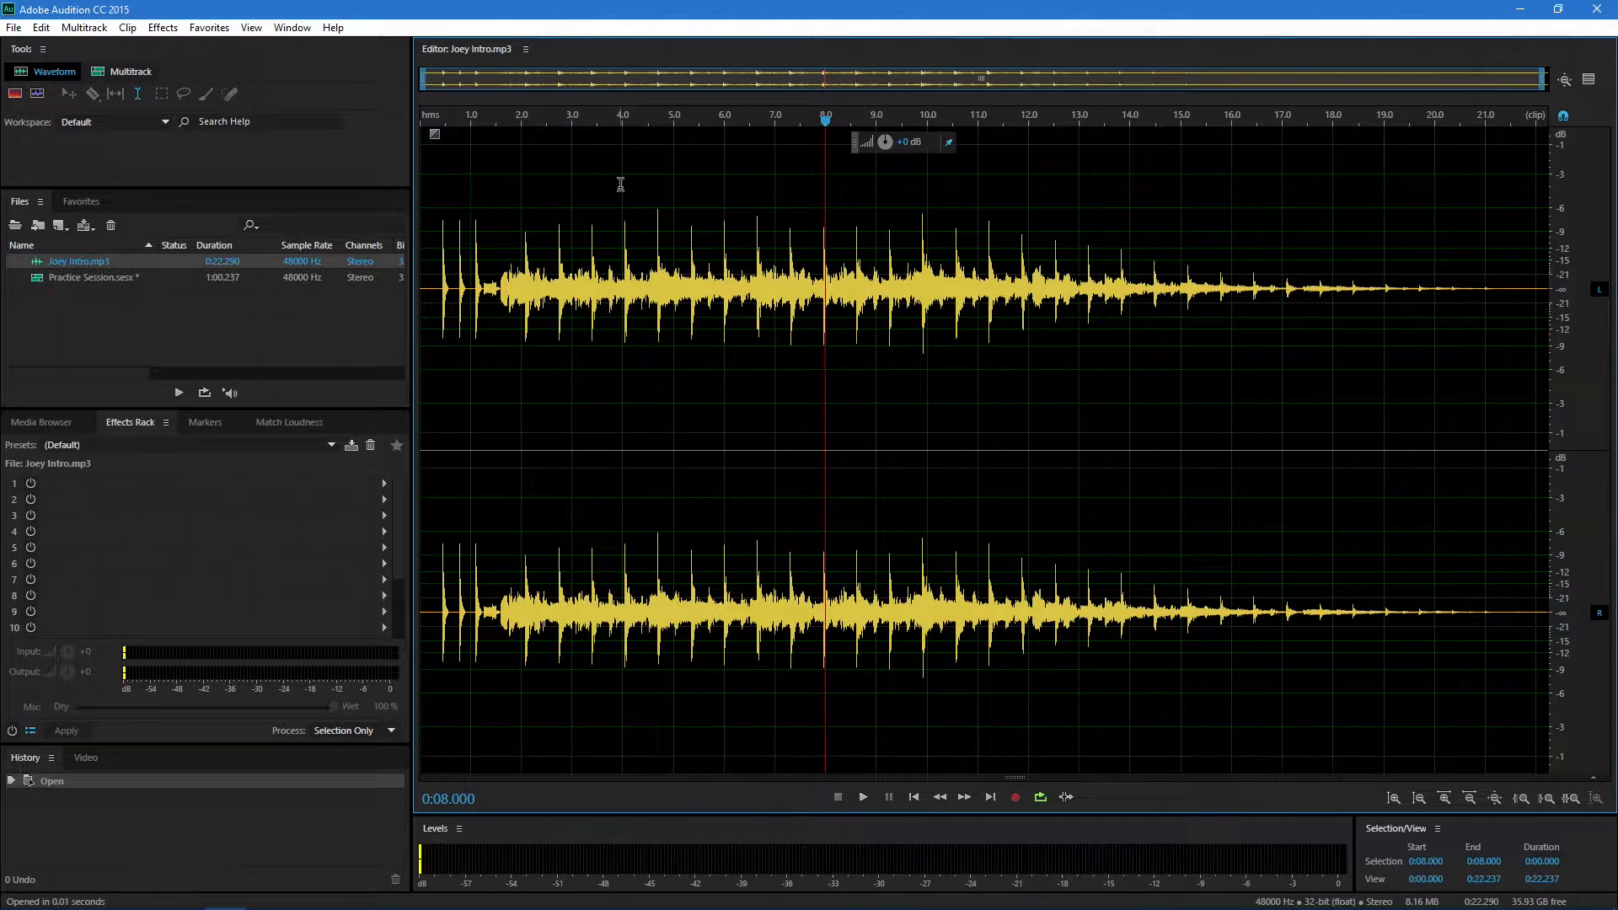
{"action": "left_click", "coordinate": [134, 70]}
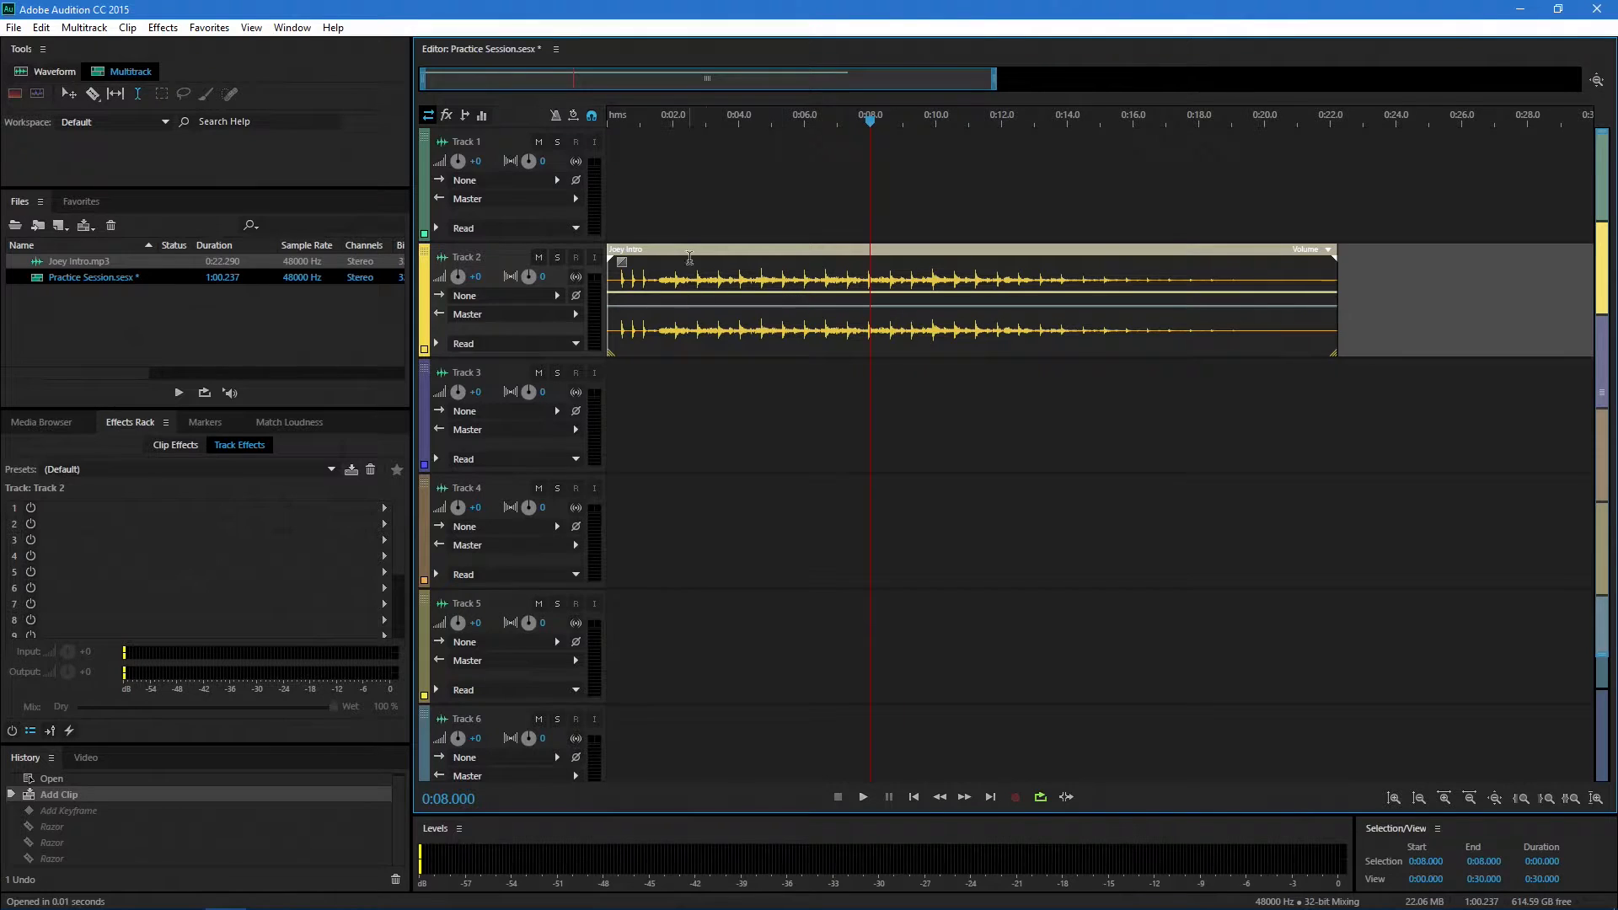
Step: Use the Move tool to shift the Track 2 clip to 6 seconds and back to 0:00, resetting the playhead to the start
{"action": "left_click", "coordinate": [69, 93]}
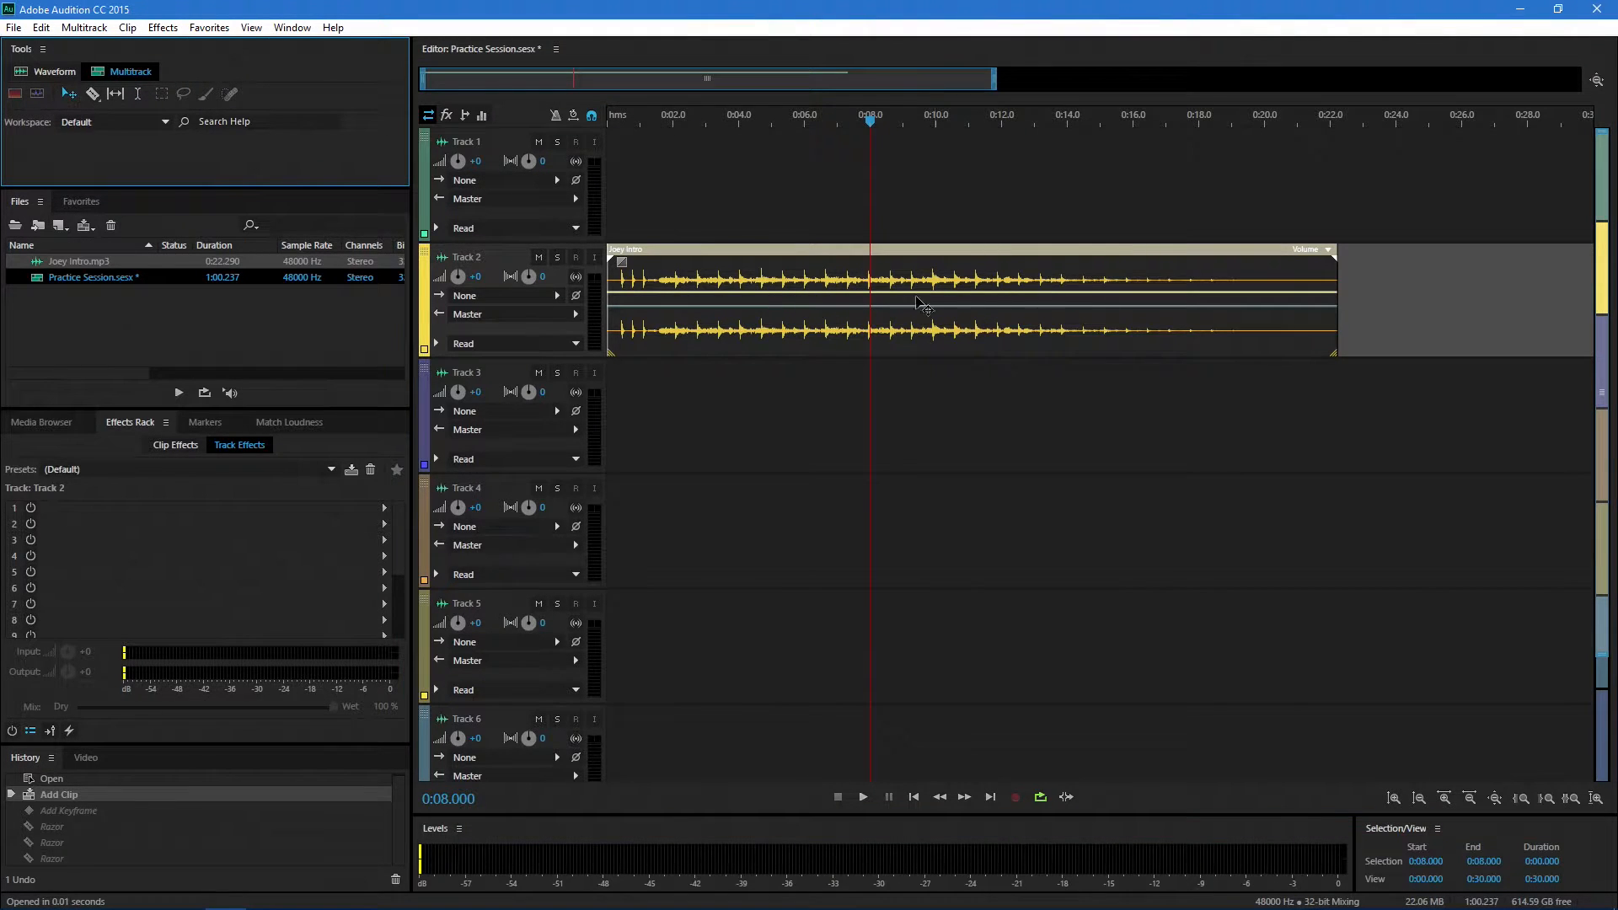
{"action": "left_click_drag", "start_coordinate": [737, 287], "coordinate": [945, 275]}
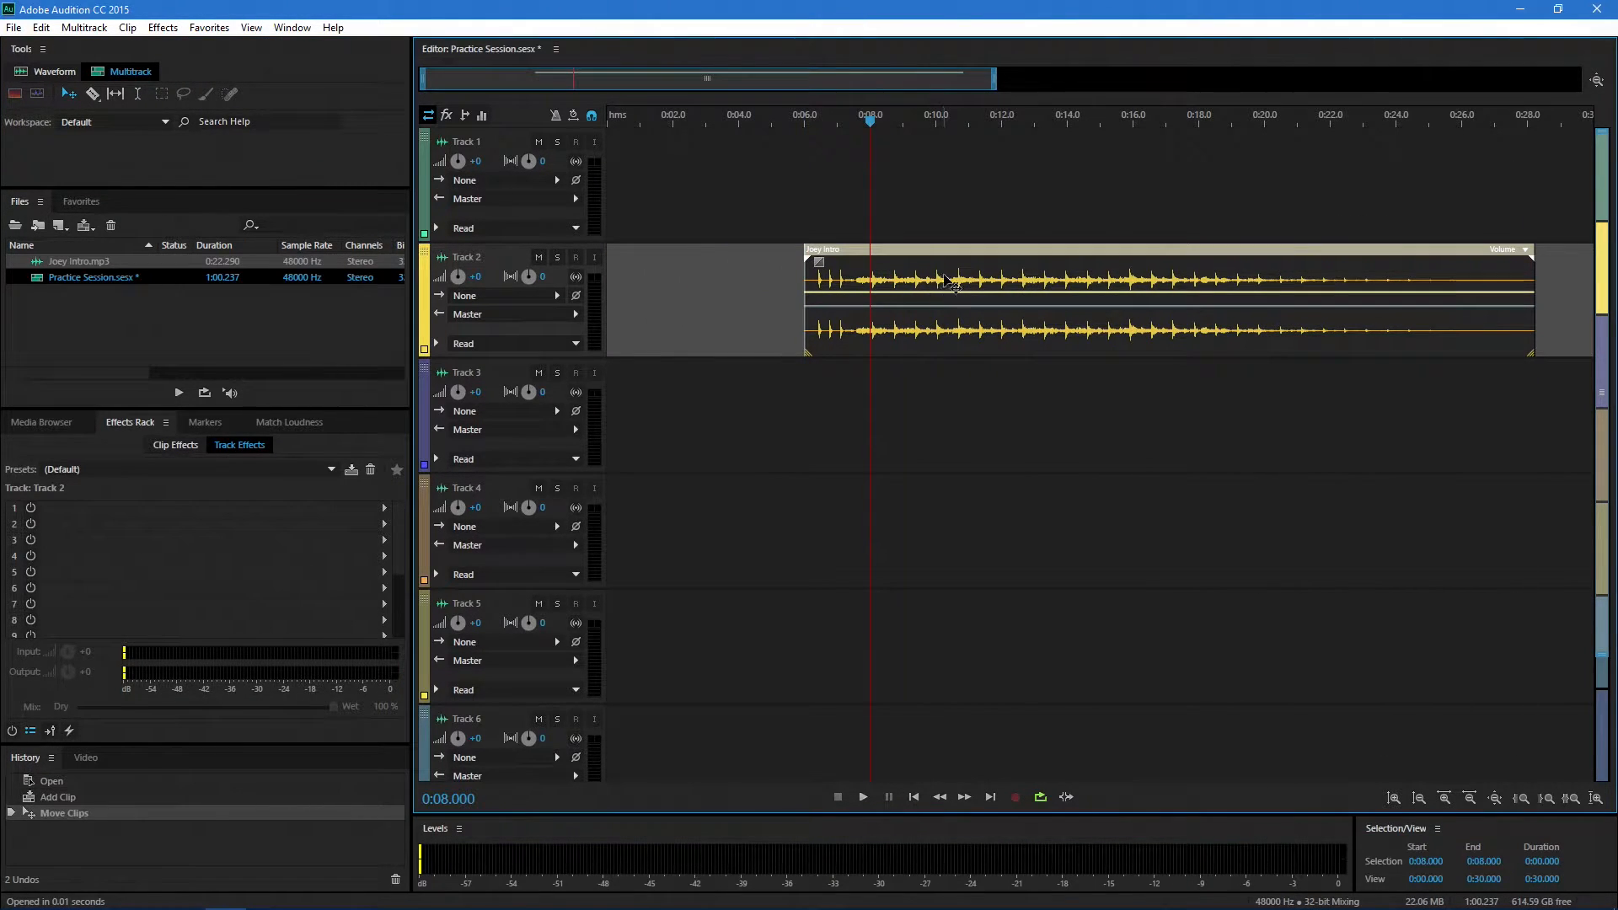
{"action": "left_click", "coordinate": [609, 121]}
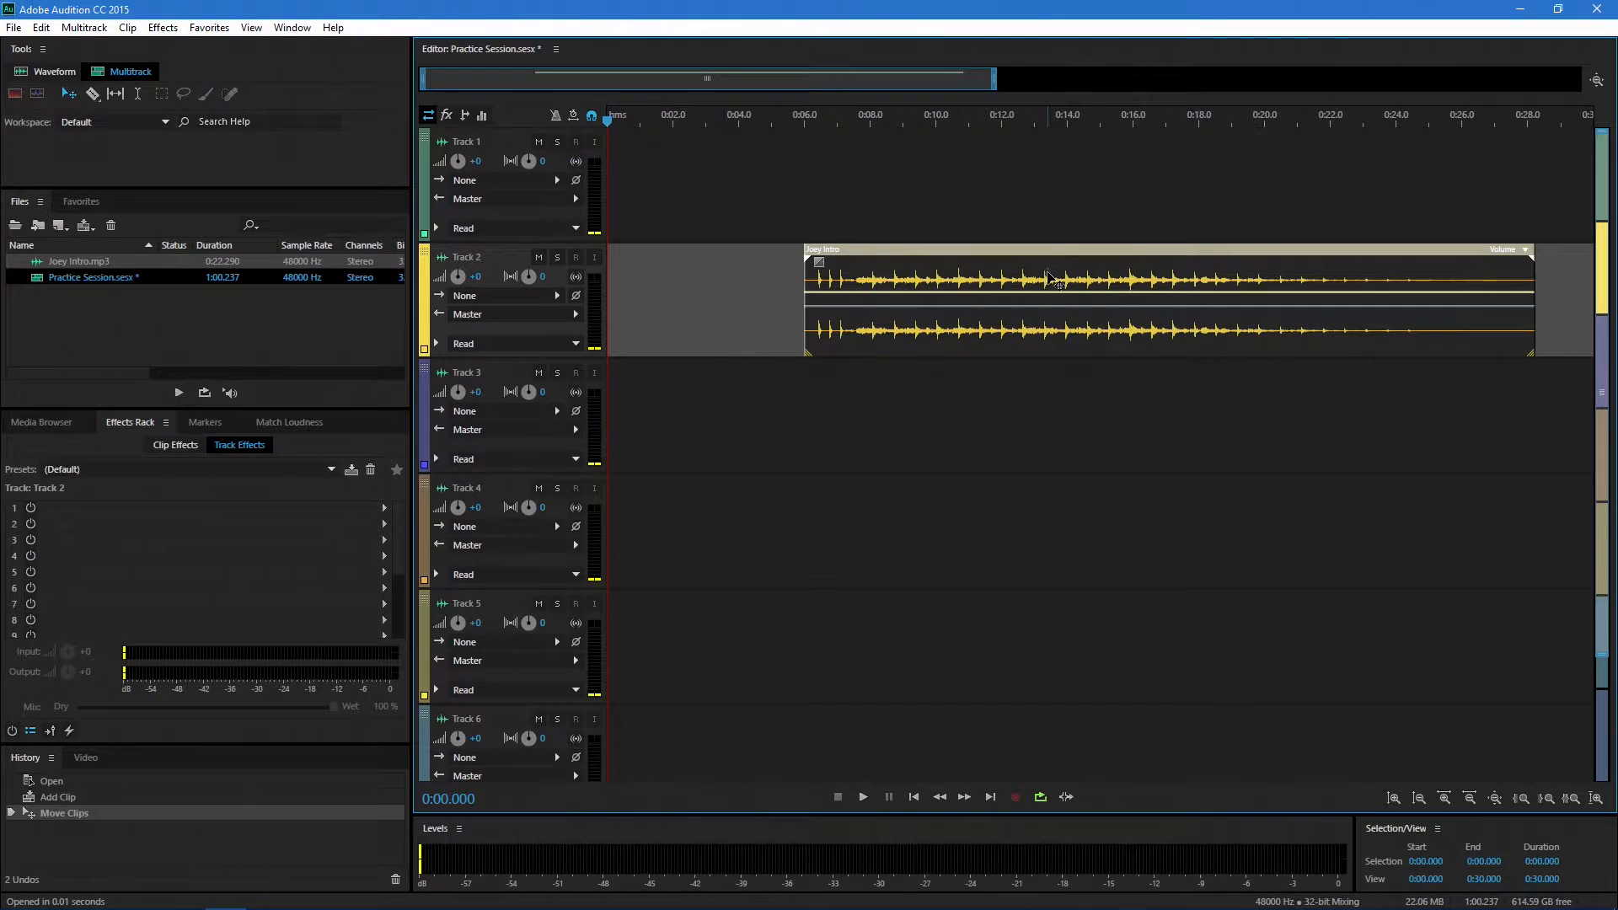
{"action": "left_click_drag", "start_coordinate": [1051, 279], "coordinate": [826, 278]}
Step: Play about the first 2.5 seconds of the session, stop playback, and select Track 1
{"action": "key", "text": "space"}
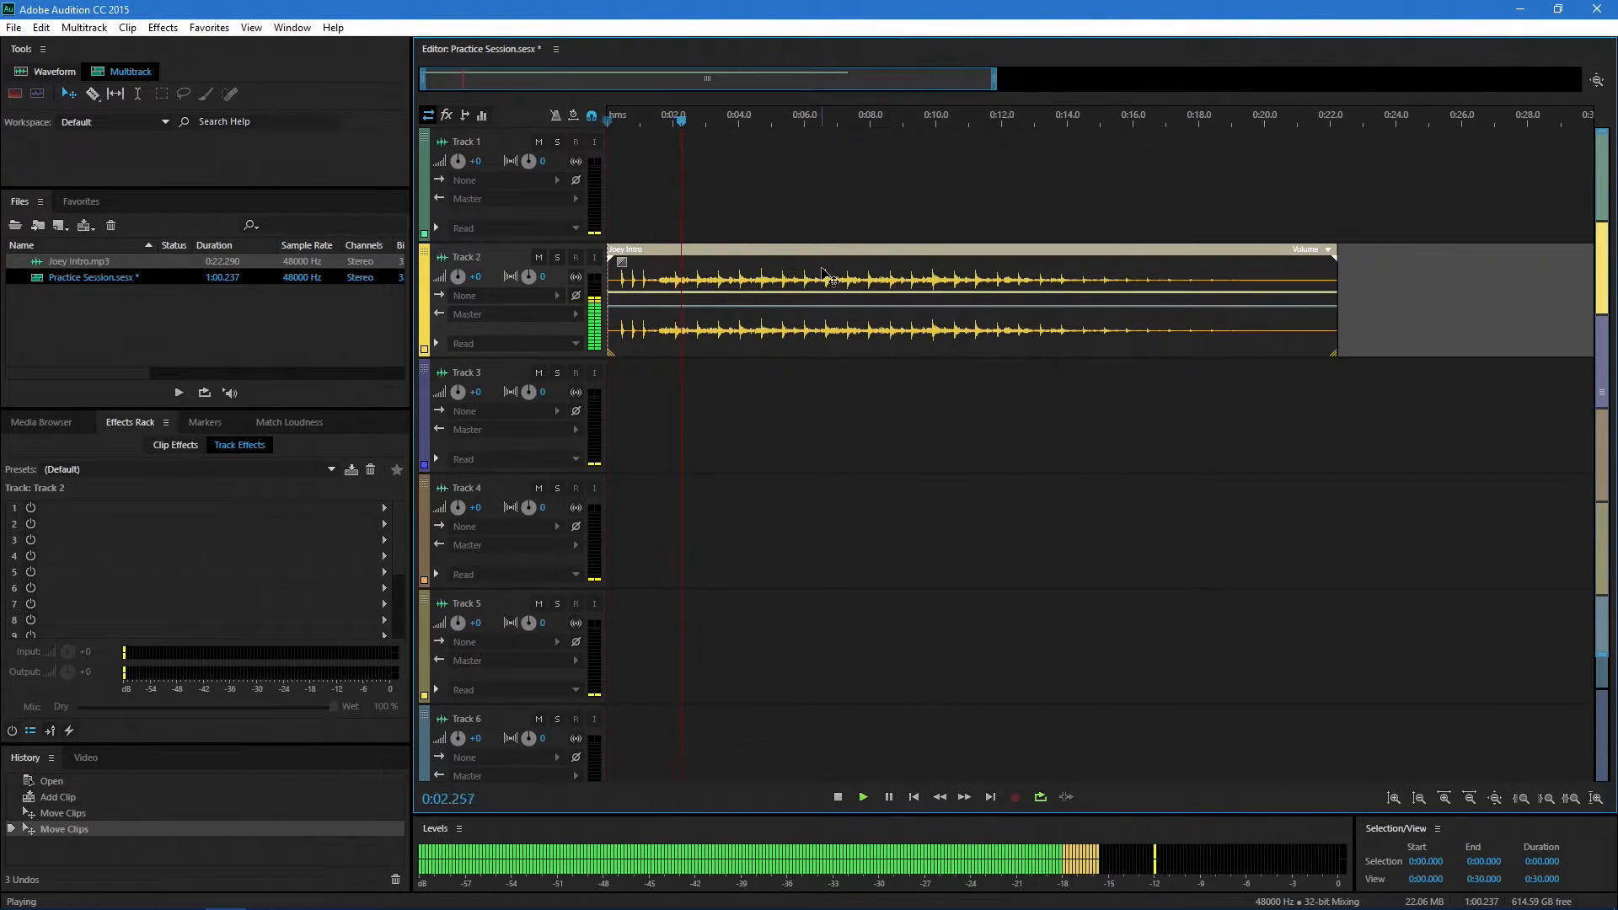
{"action": "key", "text": "space"}
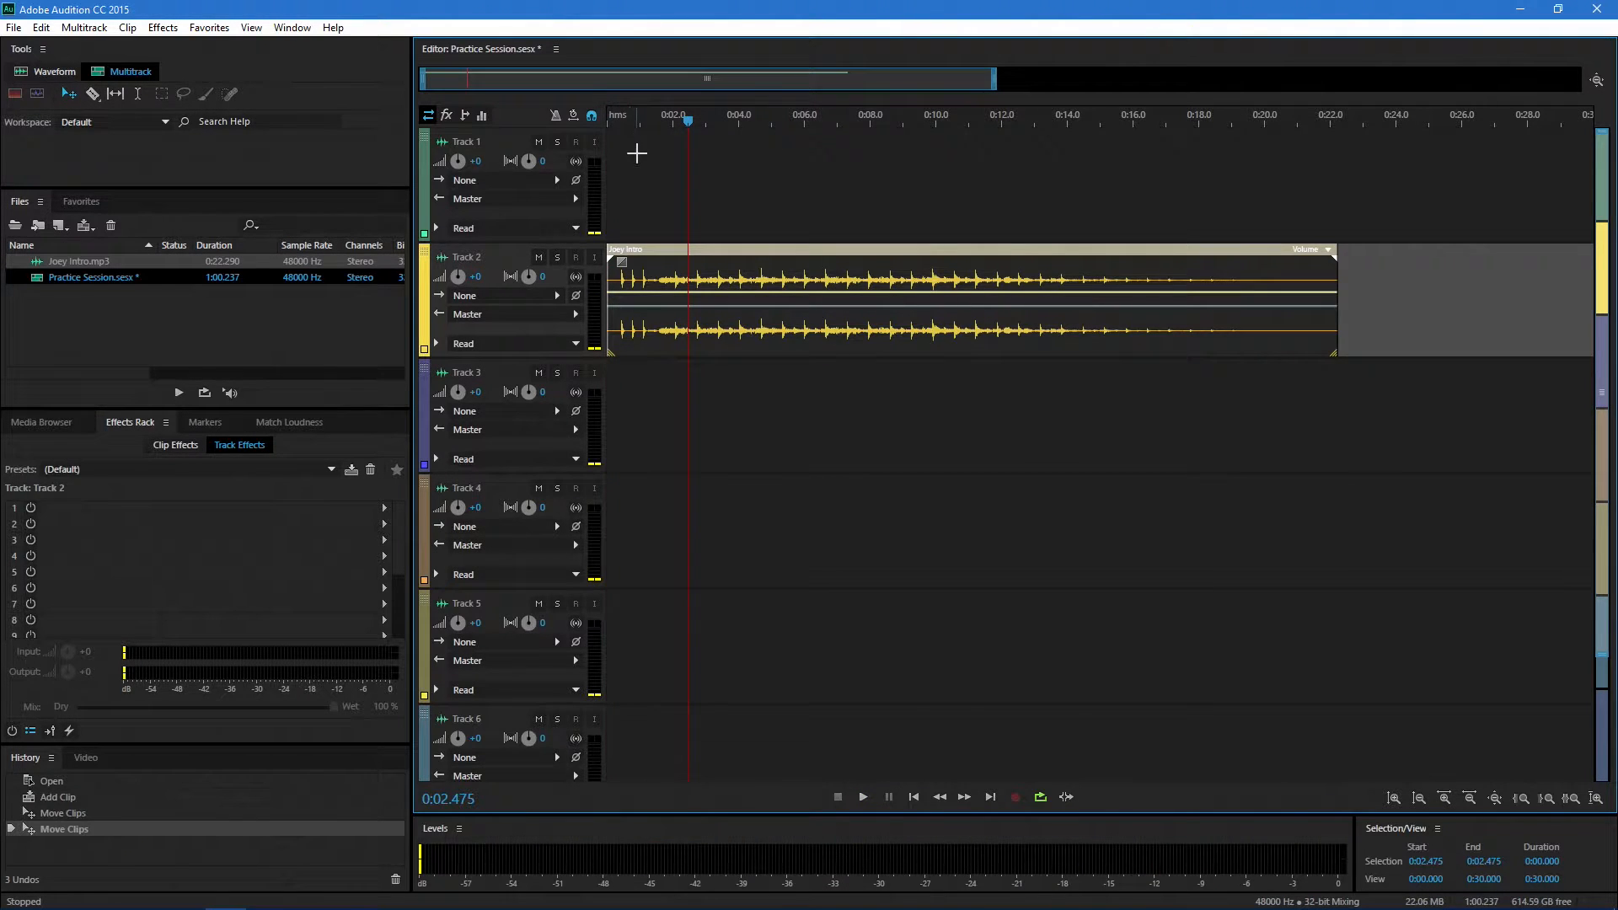
{"action": "left_click", "coordinate": [636, 152]}
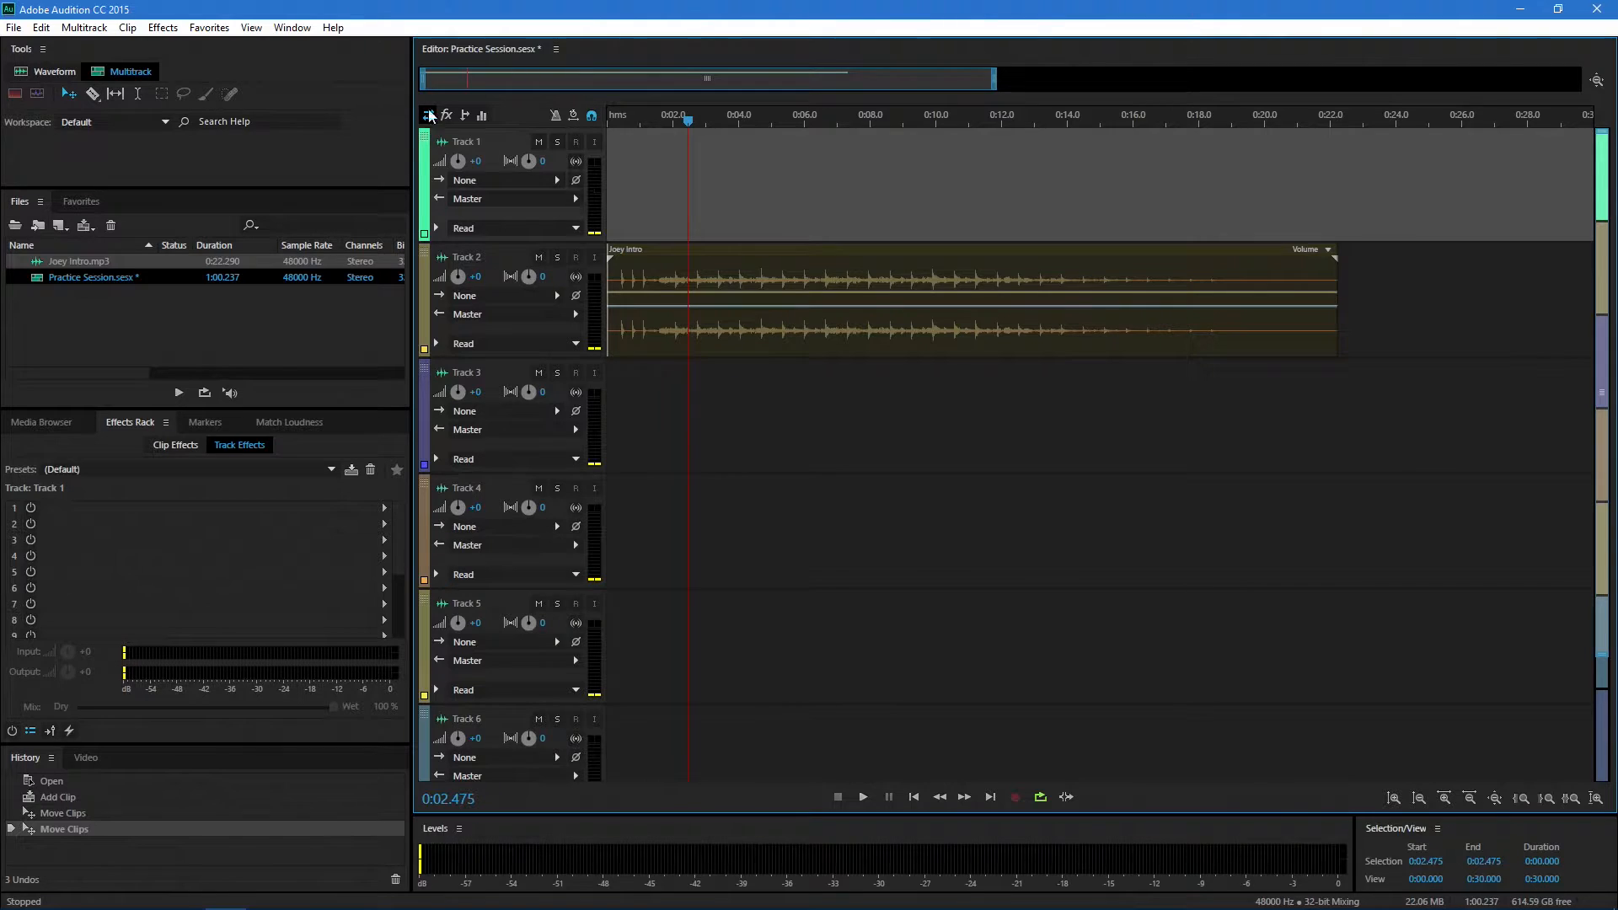
Step: Open the Audio Hardware preferences
{"action": "left_click", "coordinate": [47, 29]}
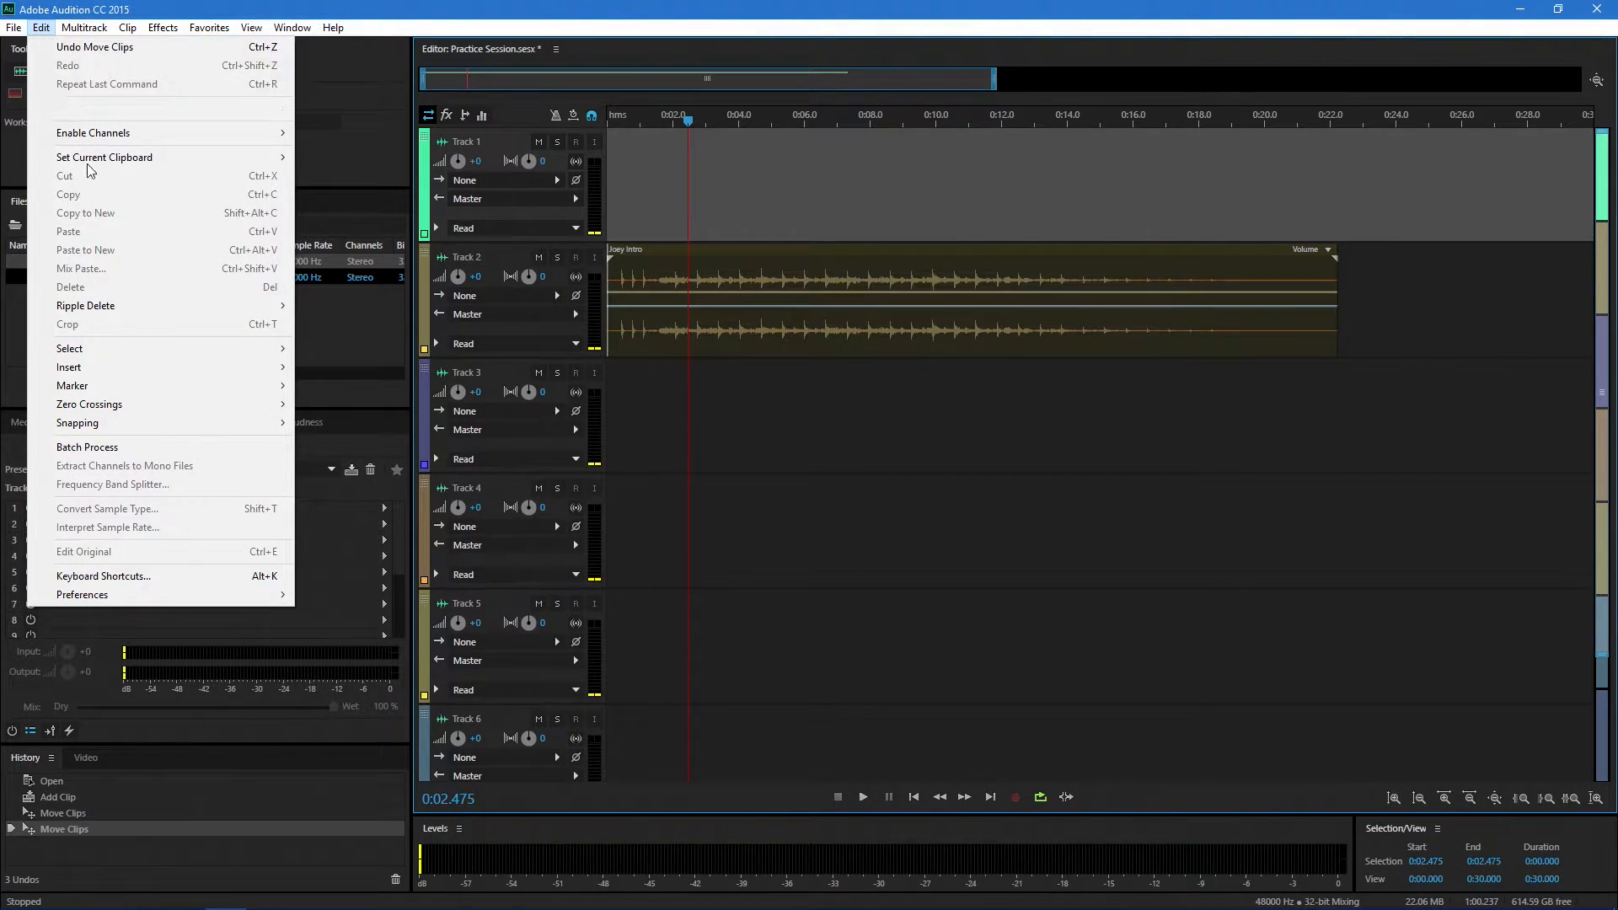
{"action": "mouse_move", "coordinate": [169, 595]}
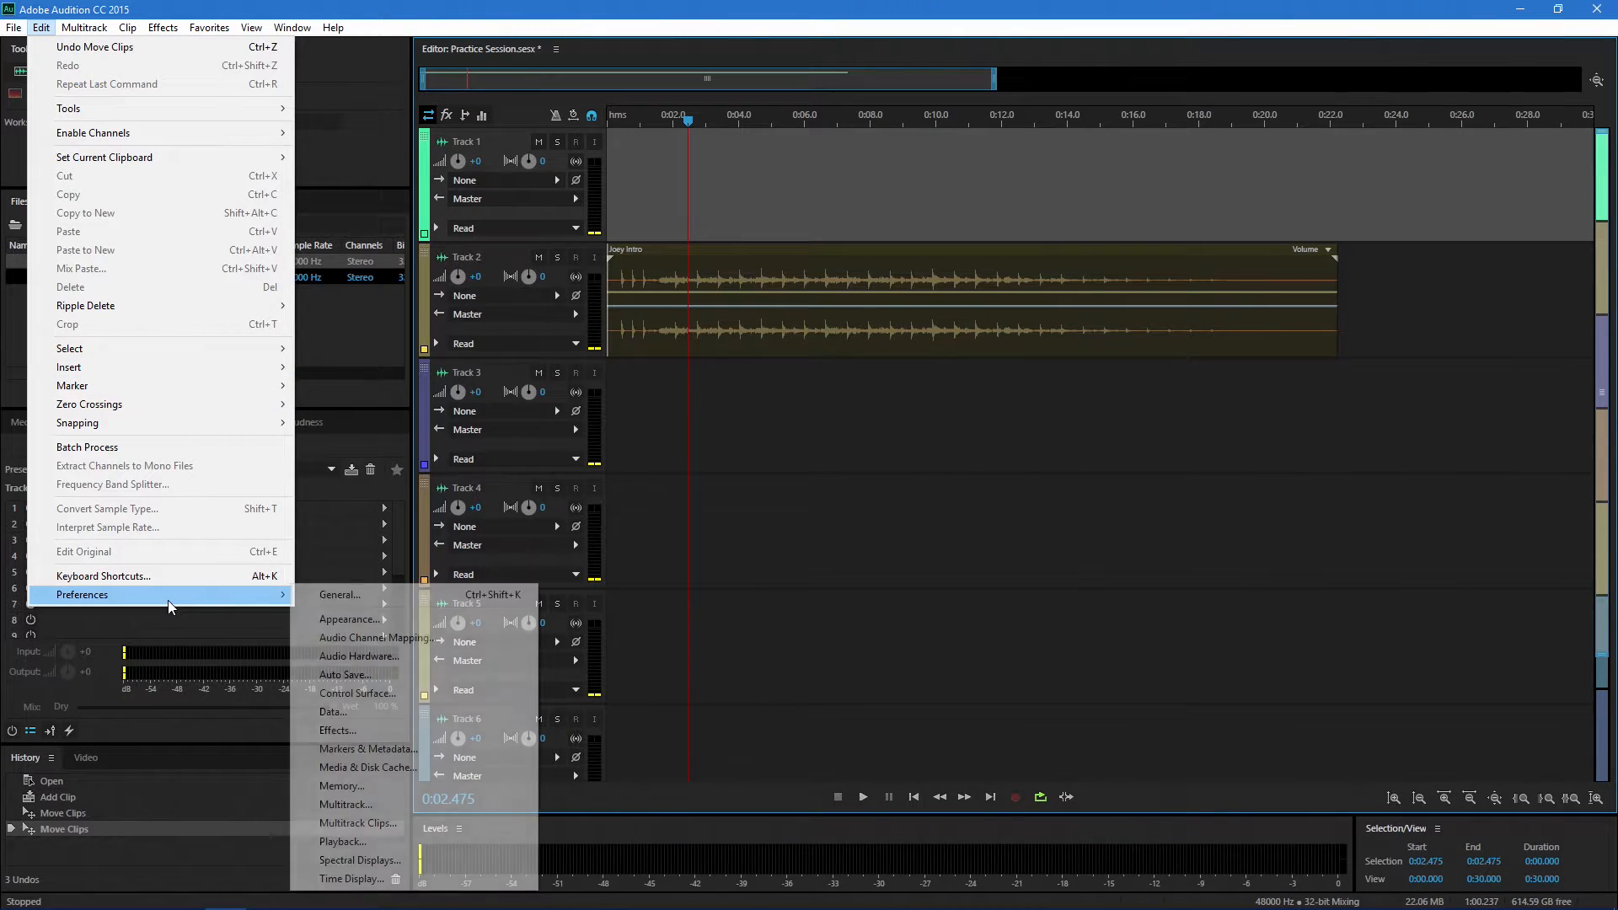
{"action": "left_click", "coordinate": [405, 655]}
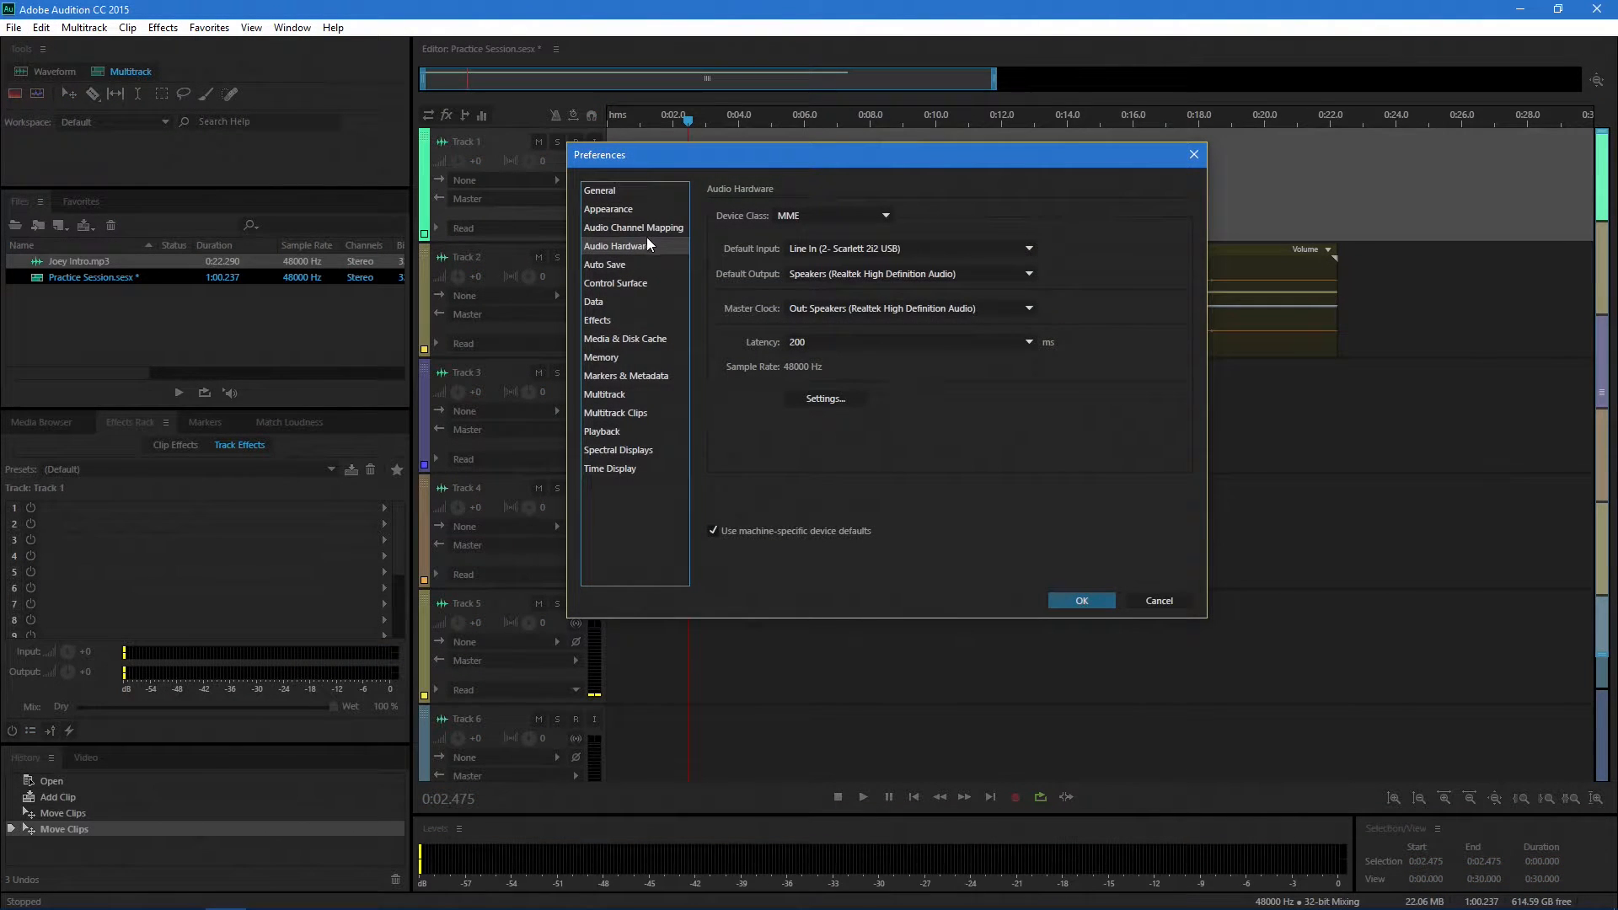
Step: Review the Auto Save and Audio Hardware preferences, keep Line In (2- Scarlett 2i2 USB) as the default input, and accept
{"action": "left_click", "coordinate": [605, 265]}
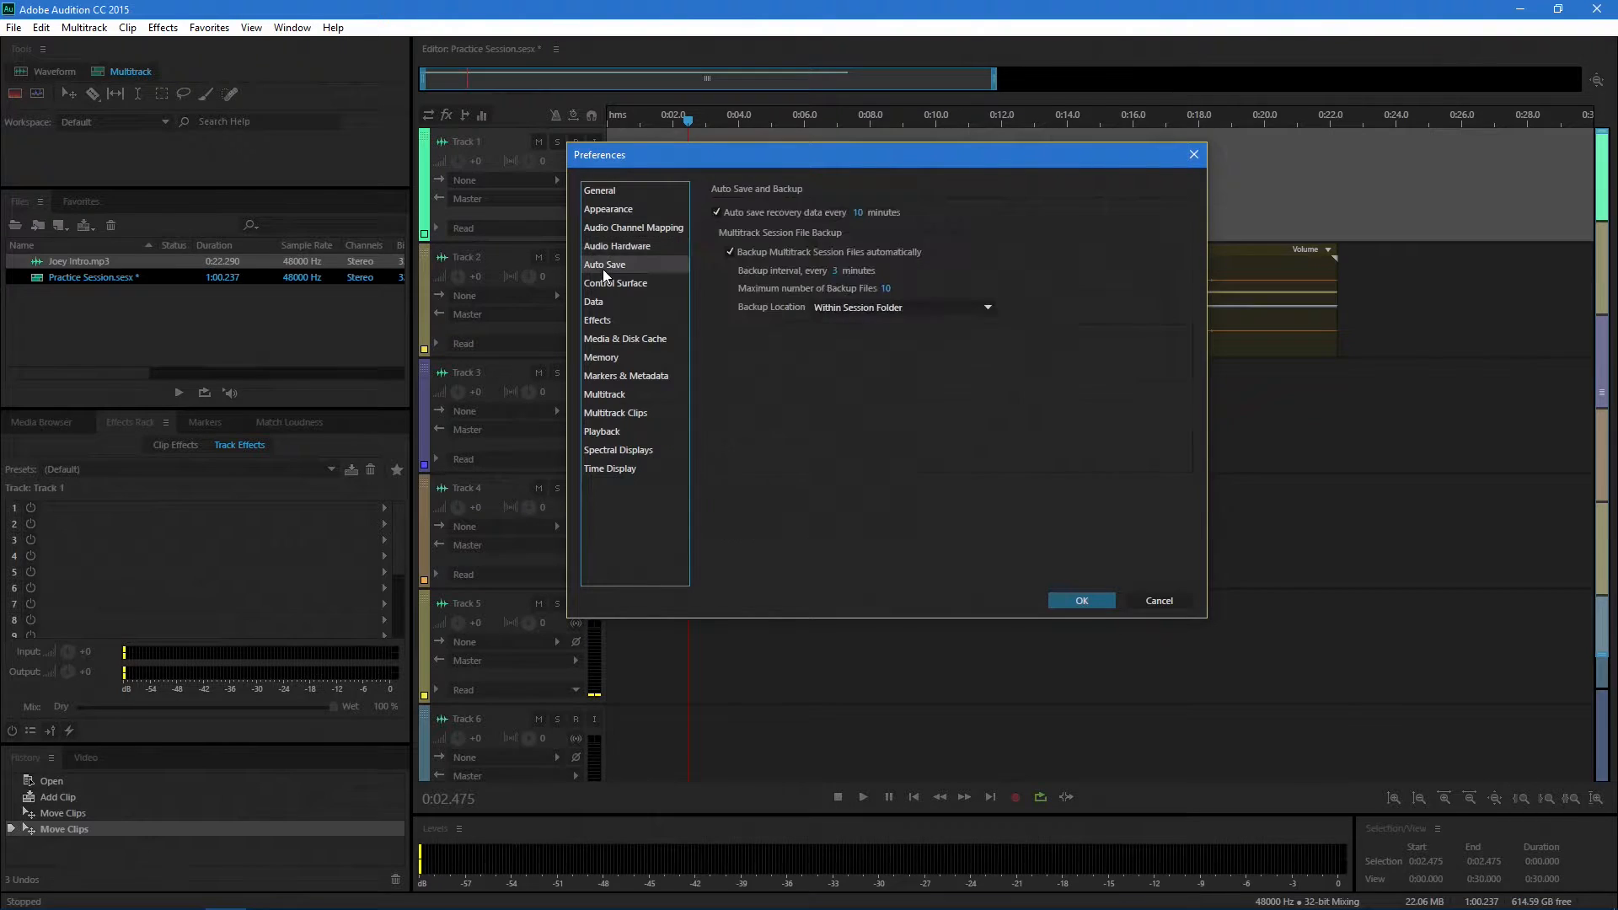
{"action": "left_click", "coordinate": [609, 249]}
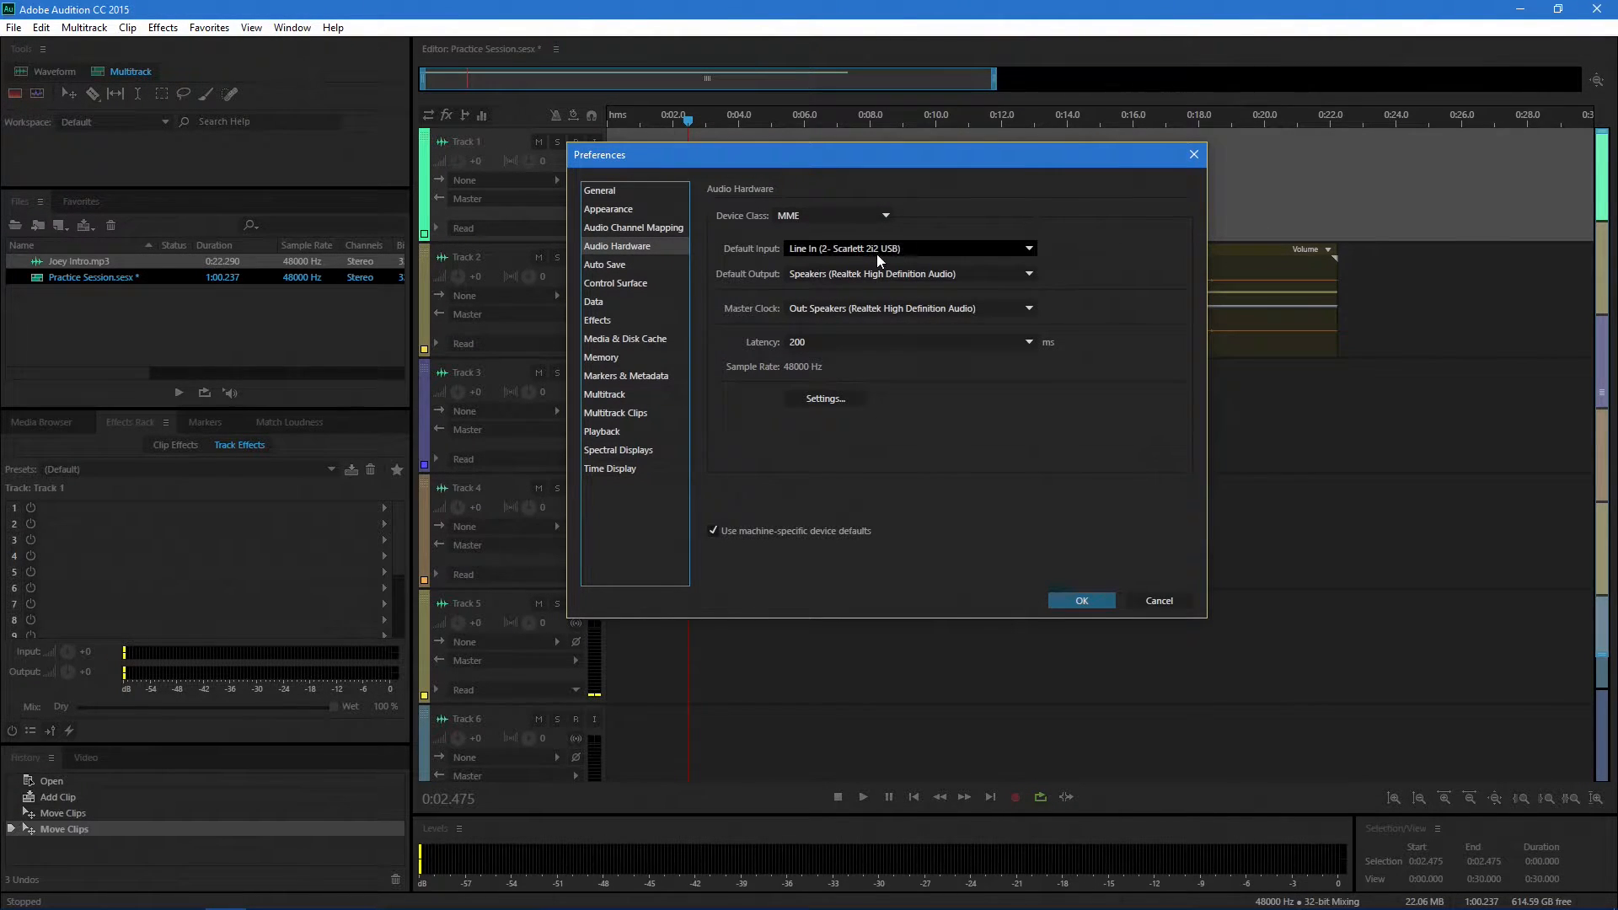
{"action": "left_click", "coordinate": [907, 249]}
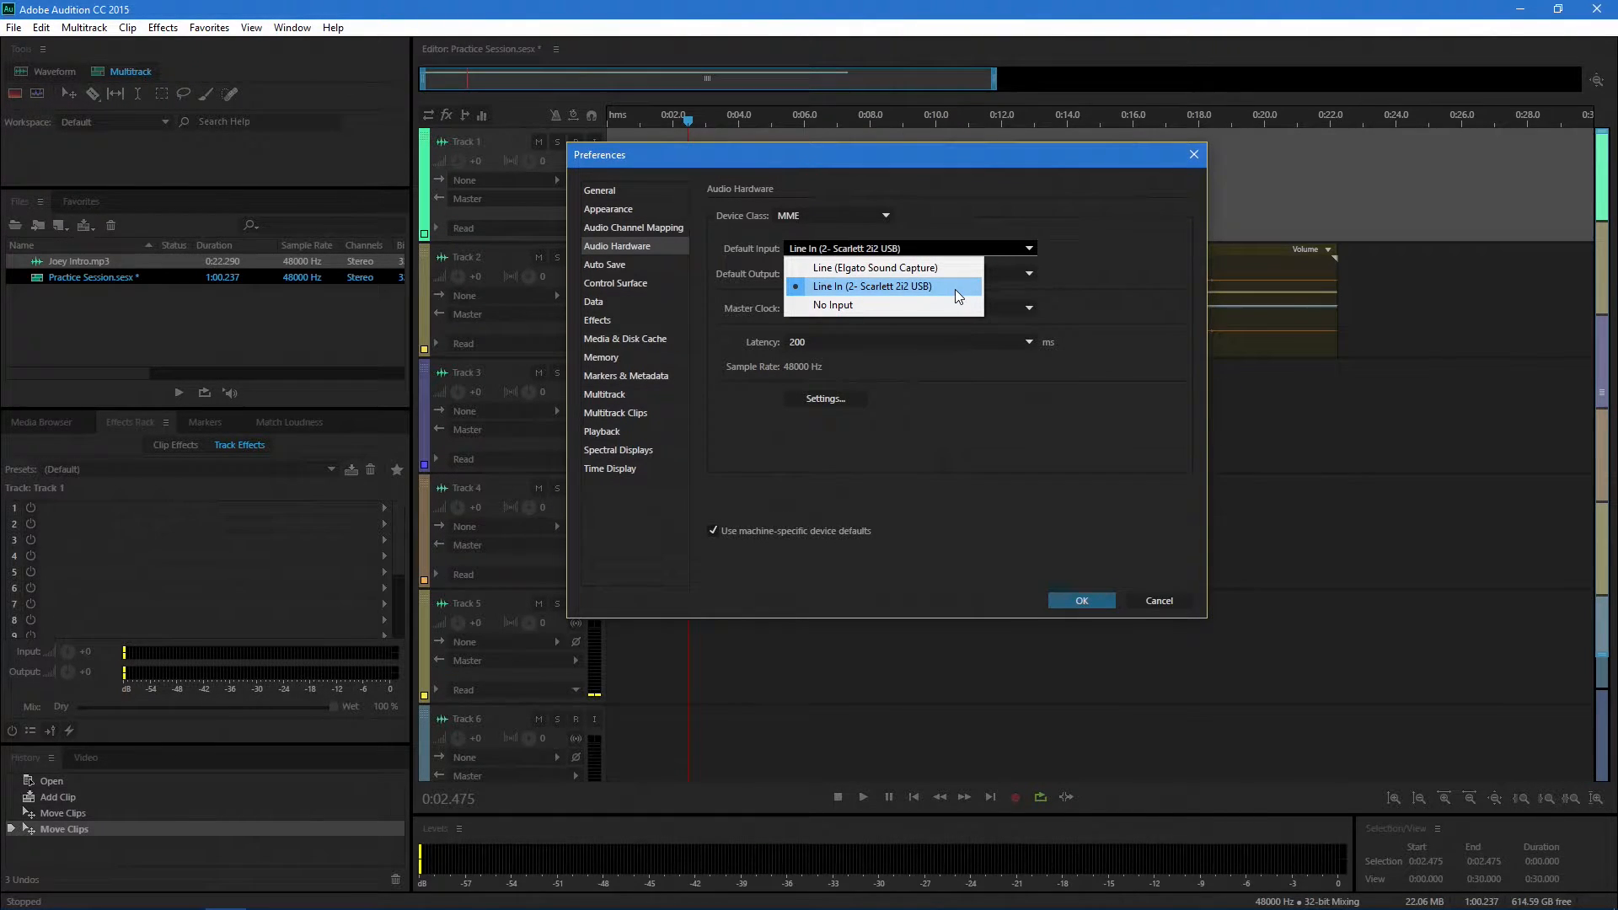
{"action": "left_click", "coordinate": [954, 287]}
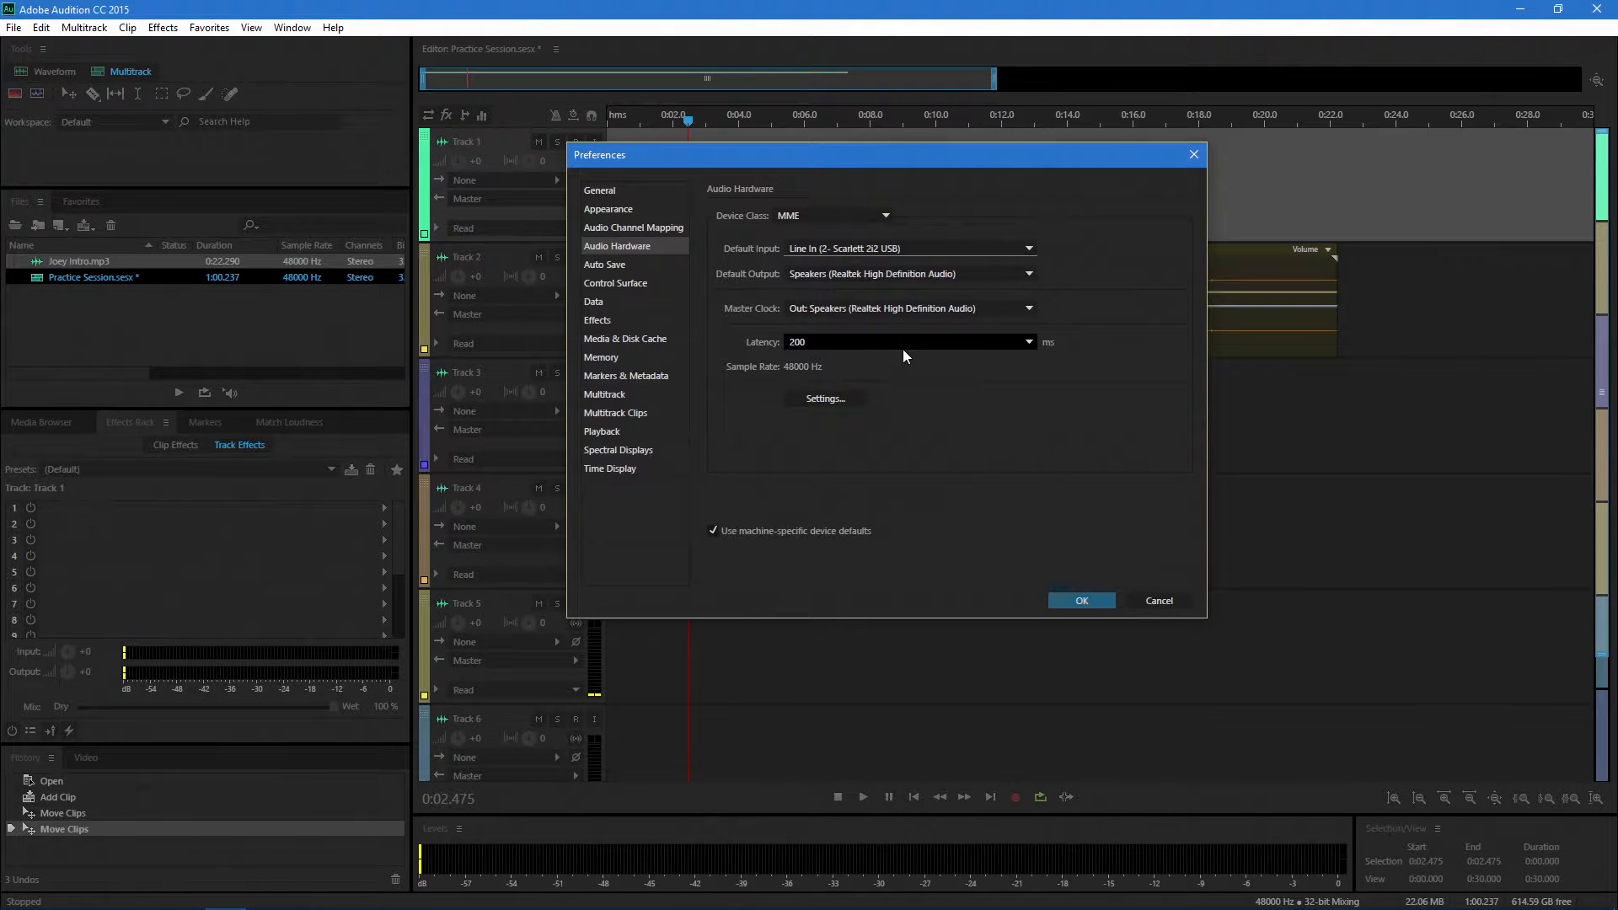
{"action": "left_click", "coordinate": [1064, 600]}
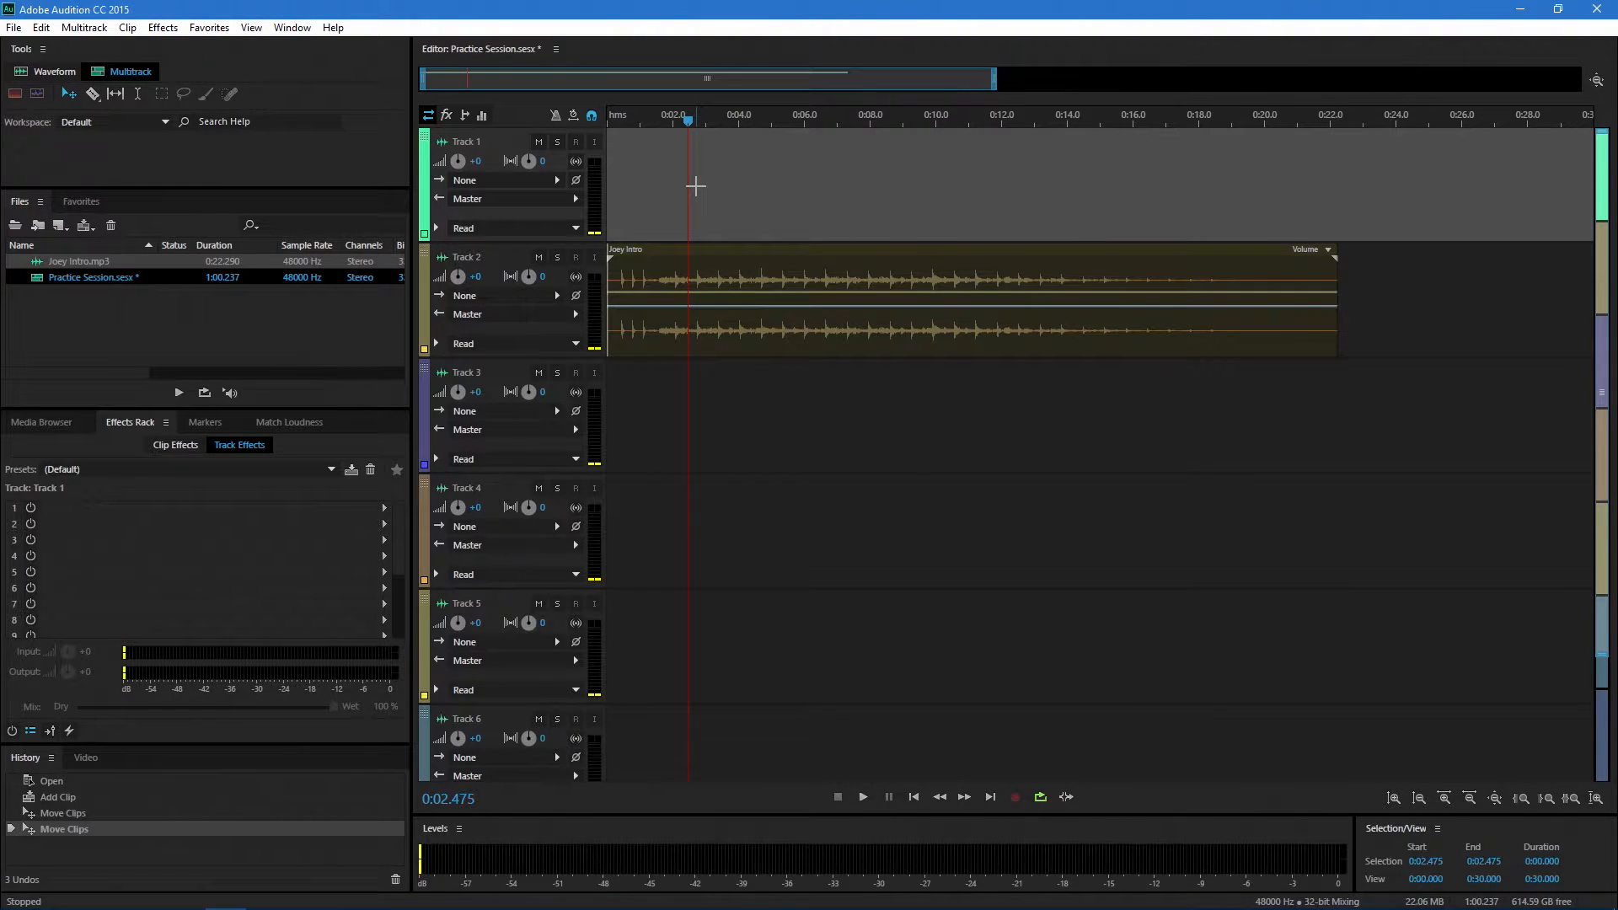
Step: Look through the mono input choices for Track 1 and Track 3 without changing either input
{"action": "left_click", "coordinate": [558, 182]}
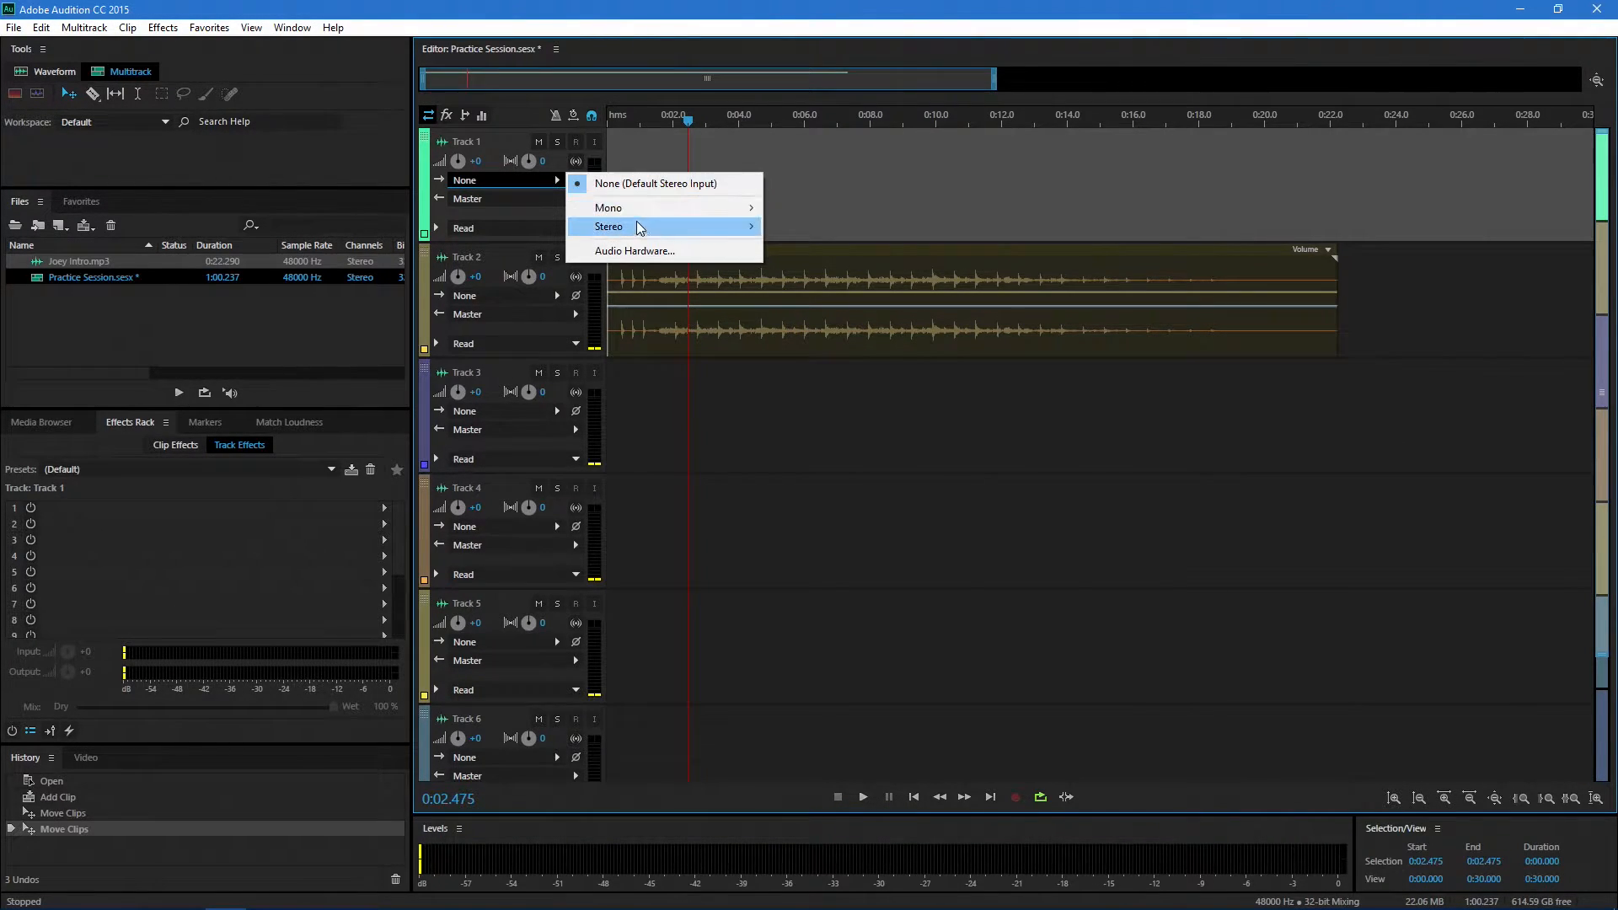
{"action": "mouse_move", "coordinate": [674, 208]}
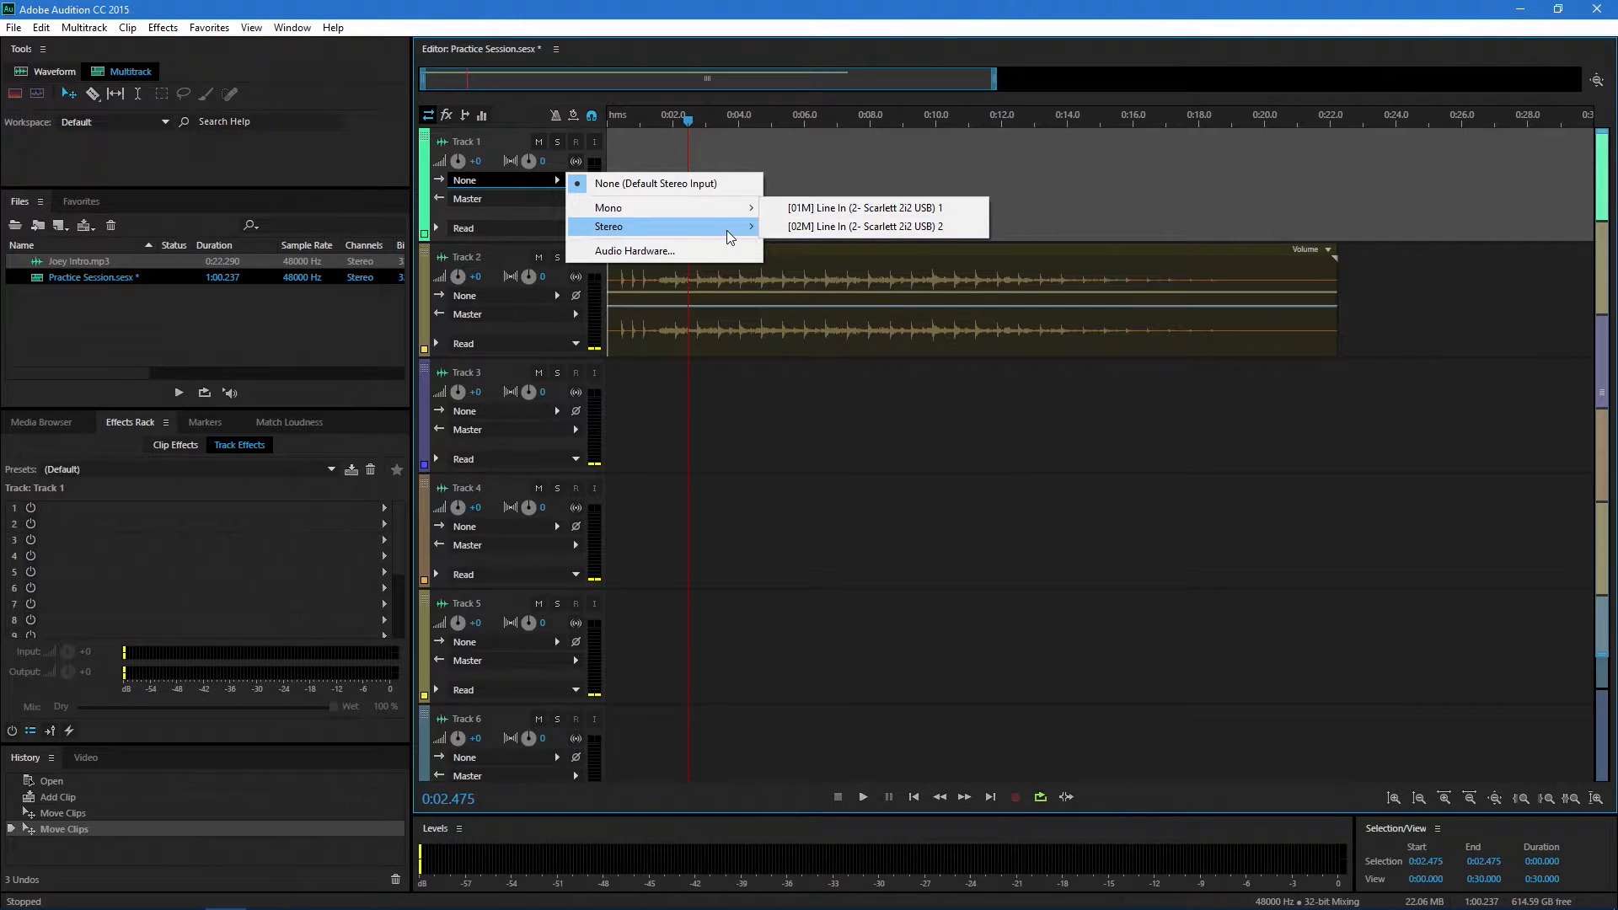
{"action": "mouse_move", "coordinate": [730, 229]}
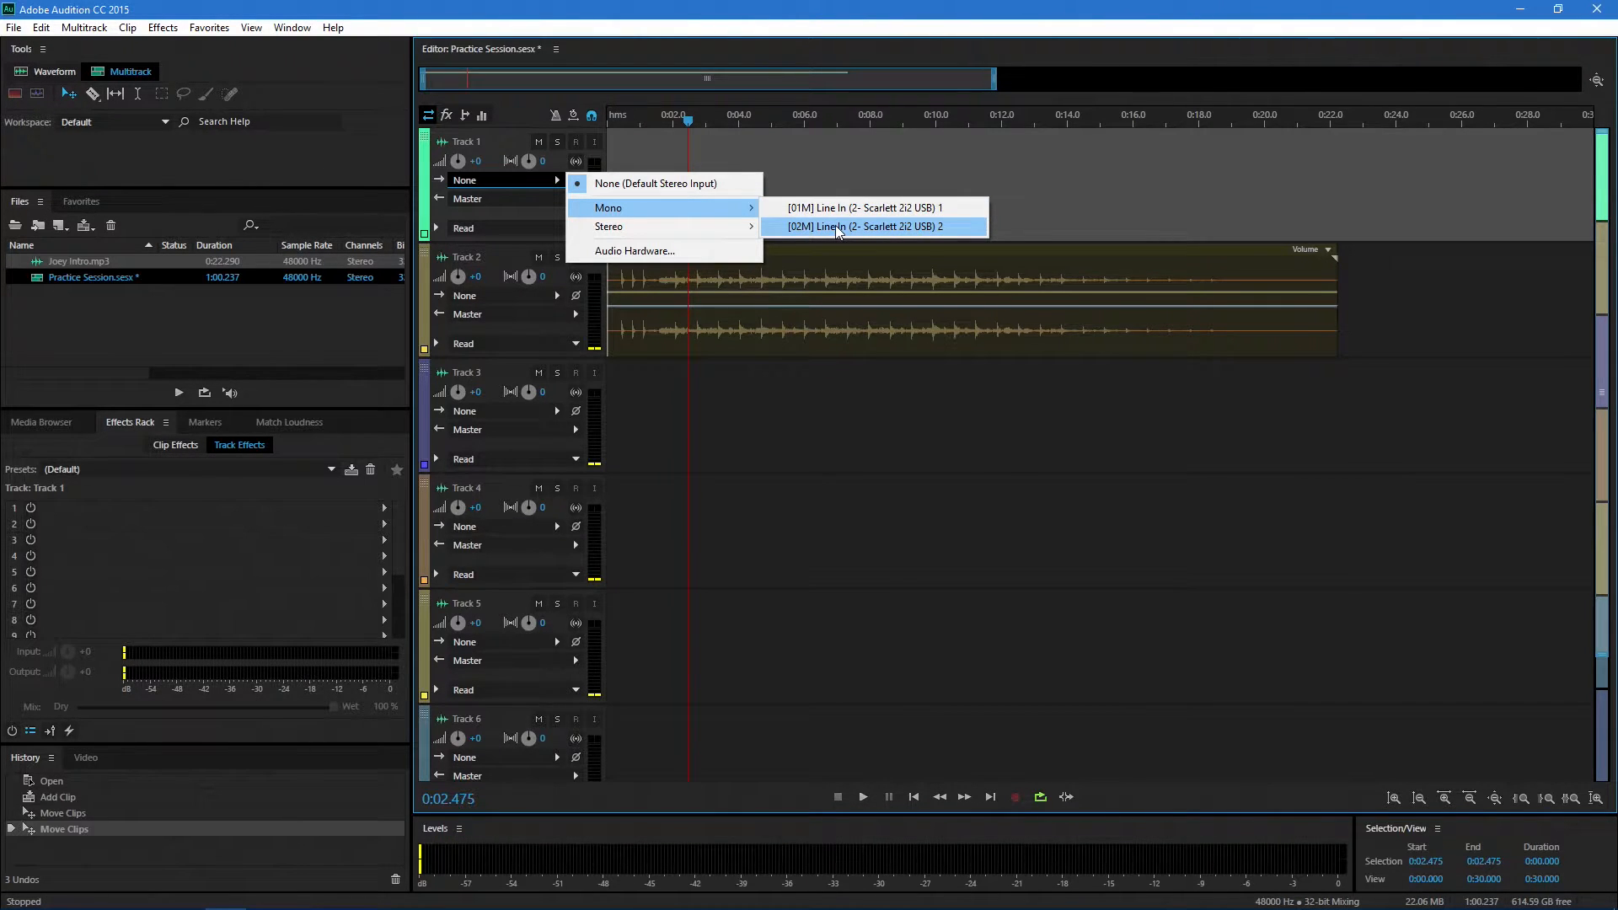
{"action": "left_click", "coordinate": [771, 437]}
{"action": "left_click", "coordinate": [510, 411]}
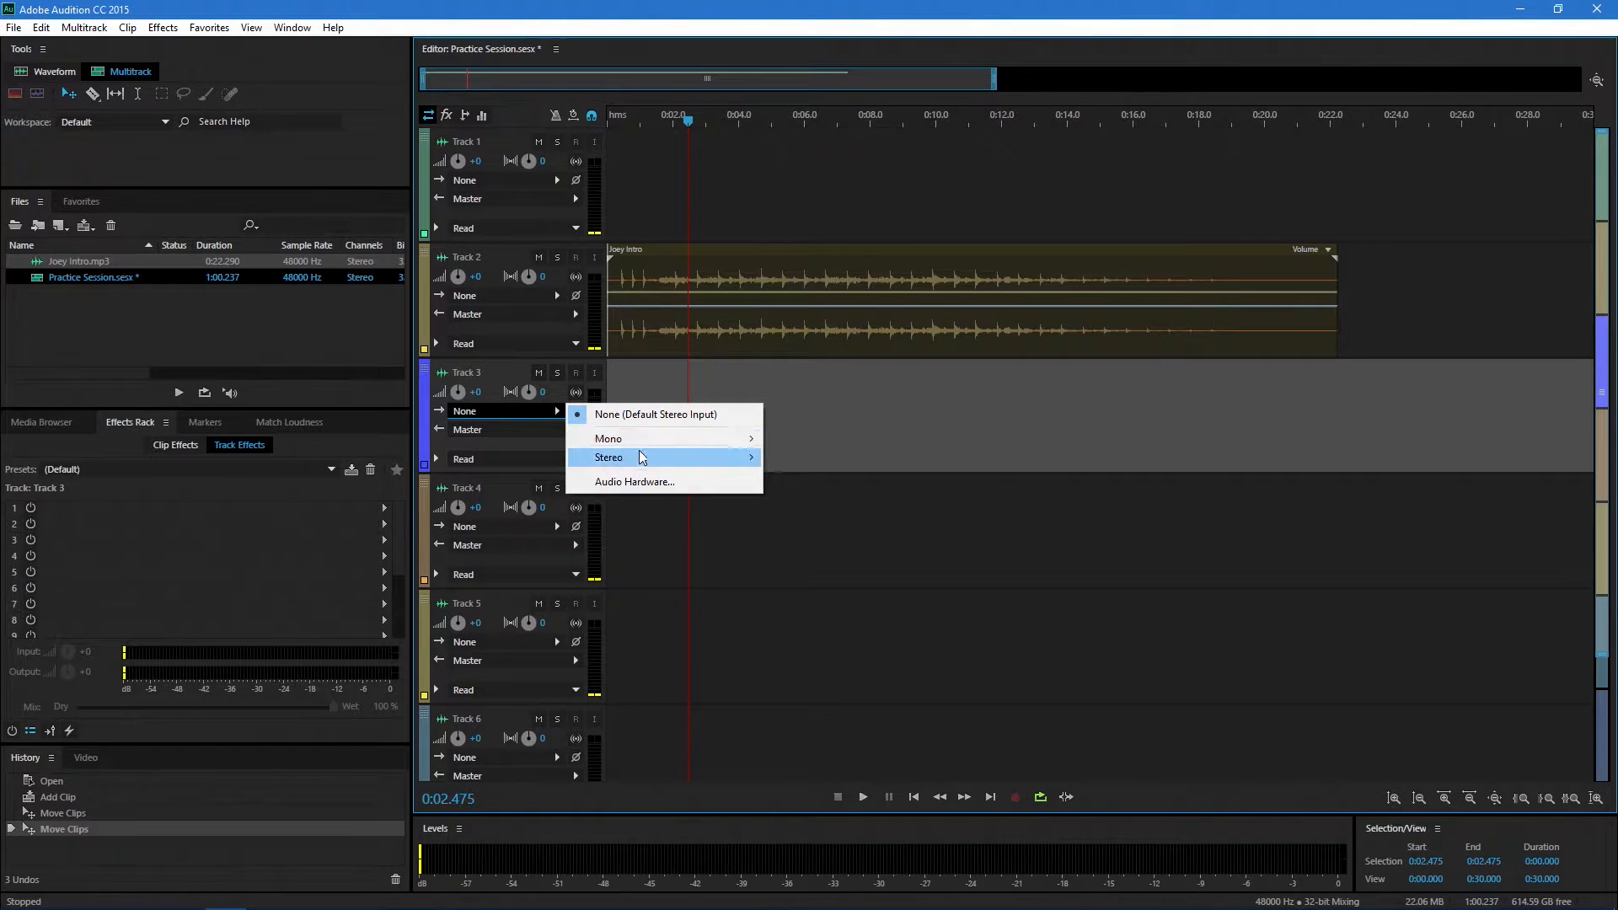
{"action": "mouse_move", "coordinate": [656, 439]}
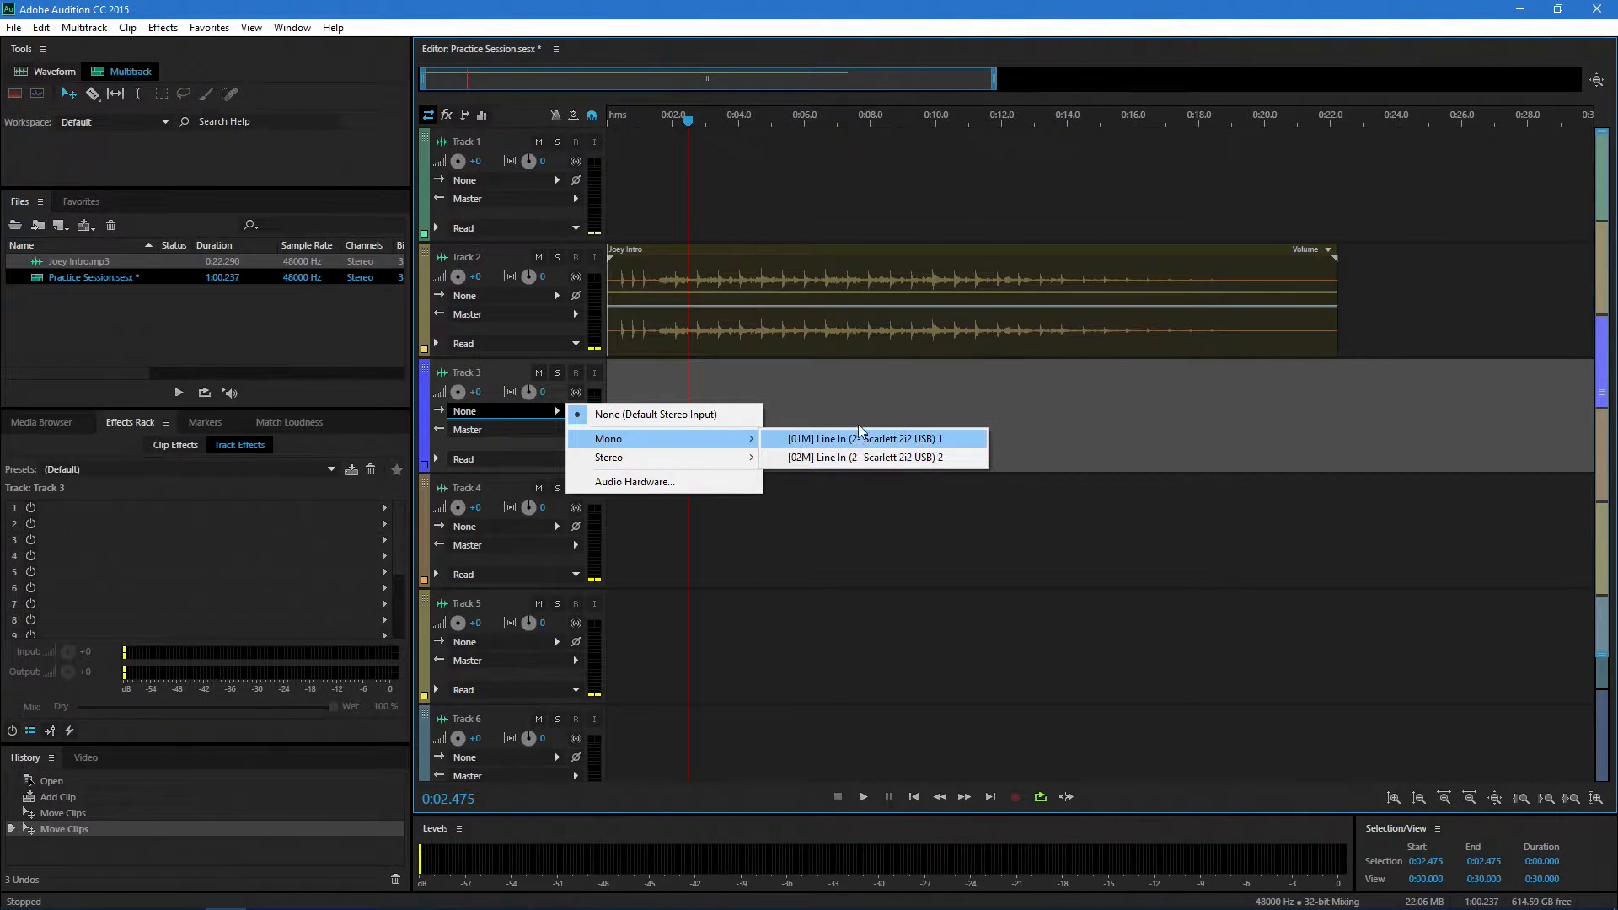
{"action": "left_click", "coordinate": [849, 383]}
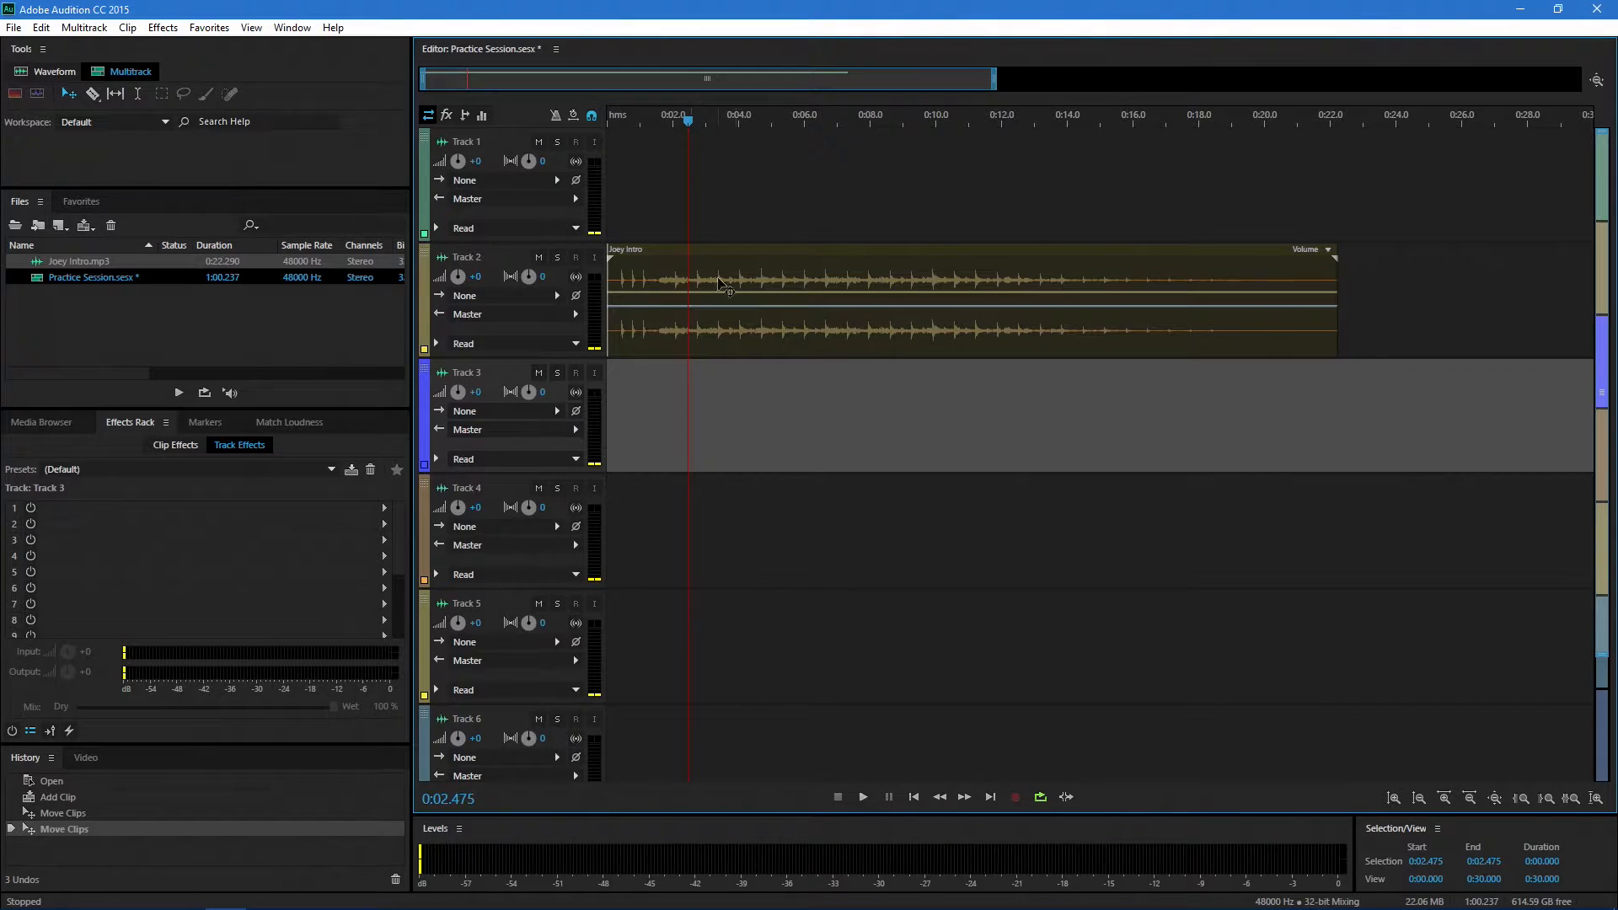
Step: Set Track 1's input to the stereo source [01S] Line In (2- Scarlett 2i2 USB) 1
{"action": "left_click", "coordinate": [554, 181]}
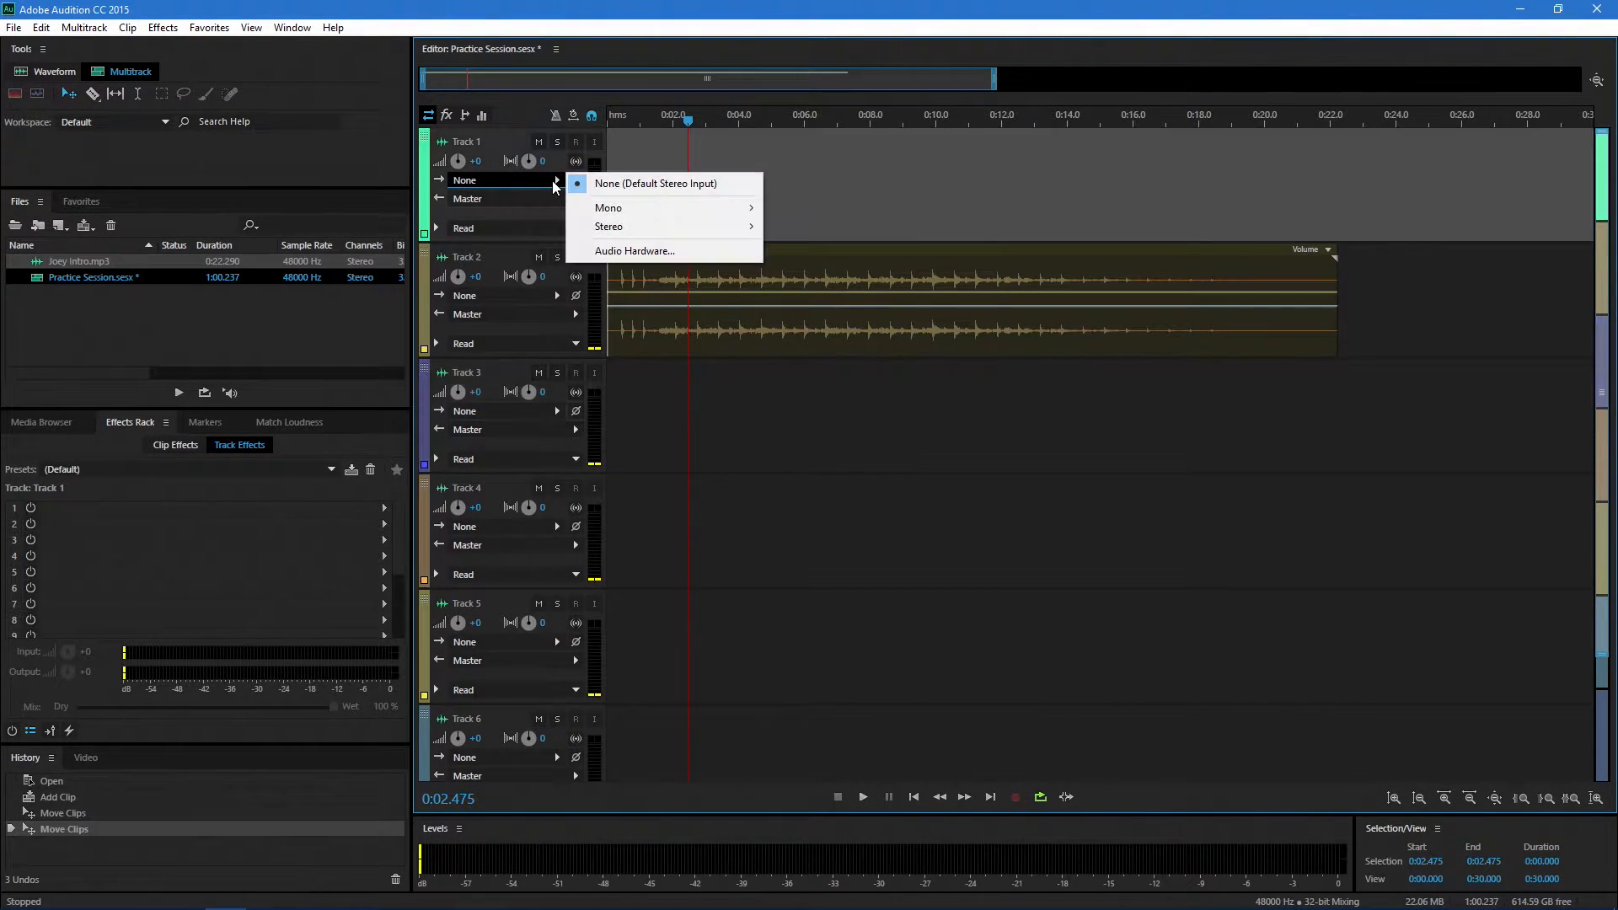
{"action": "mouse_move", "coordinate": [633, 234]}
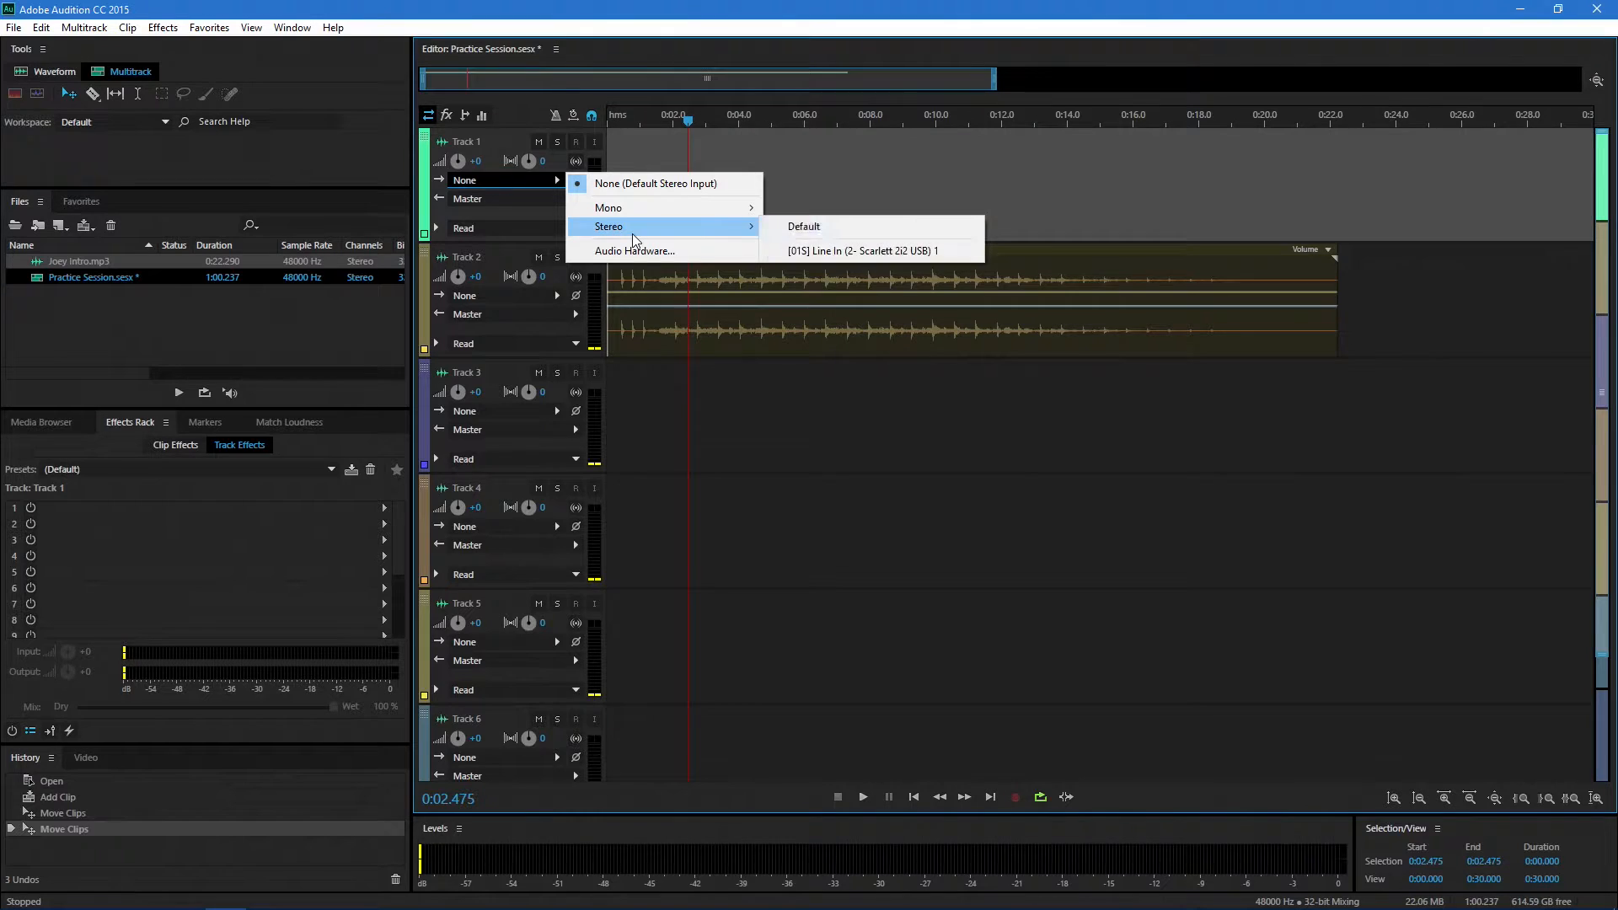
{"action": "left_click", "coordinate": [848, 251]}
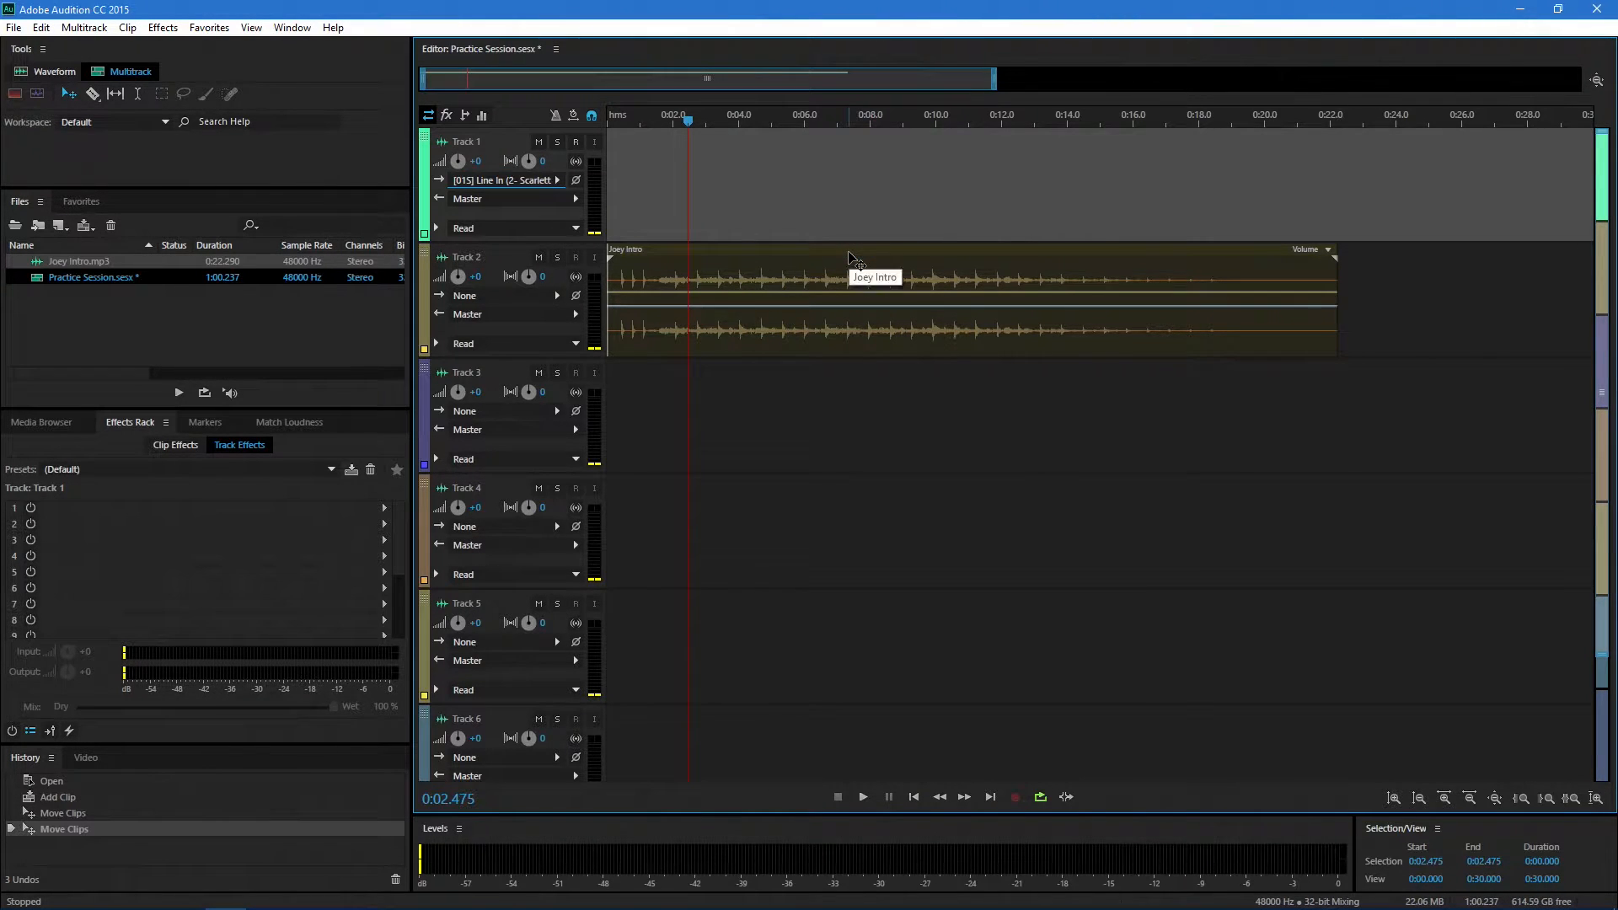
Step: Delete the Joey Intro clip from Track 2, trying undo and redo on the deletion
{"action": "left_click", "coordinate": [919, 276]}
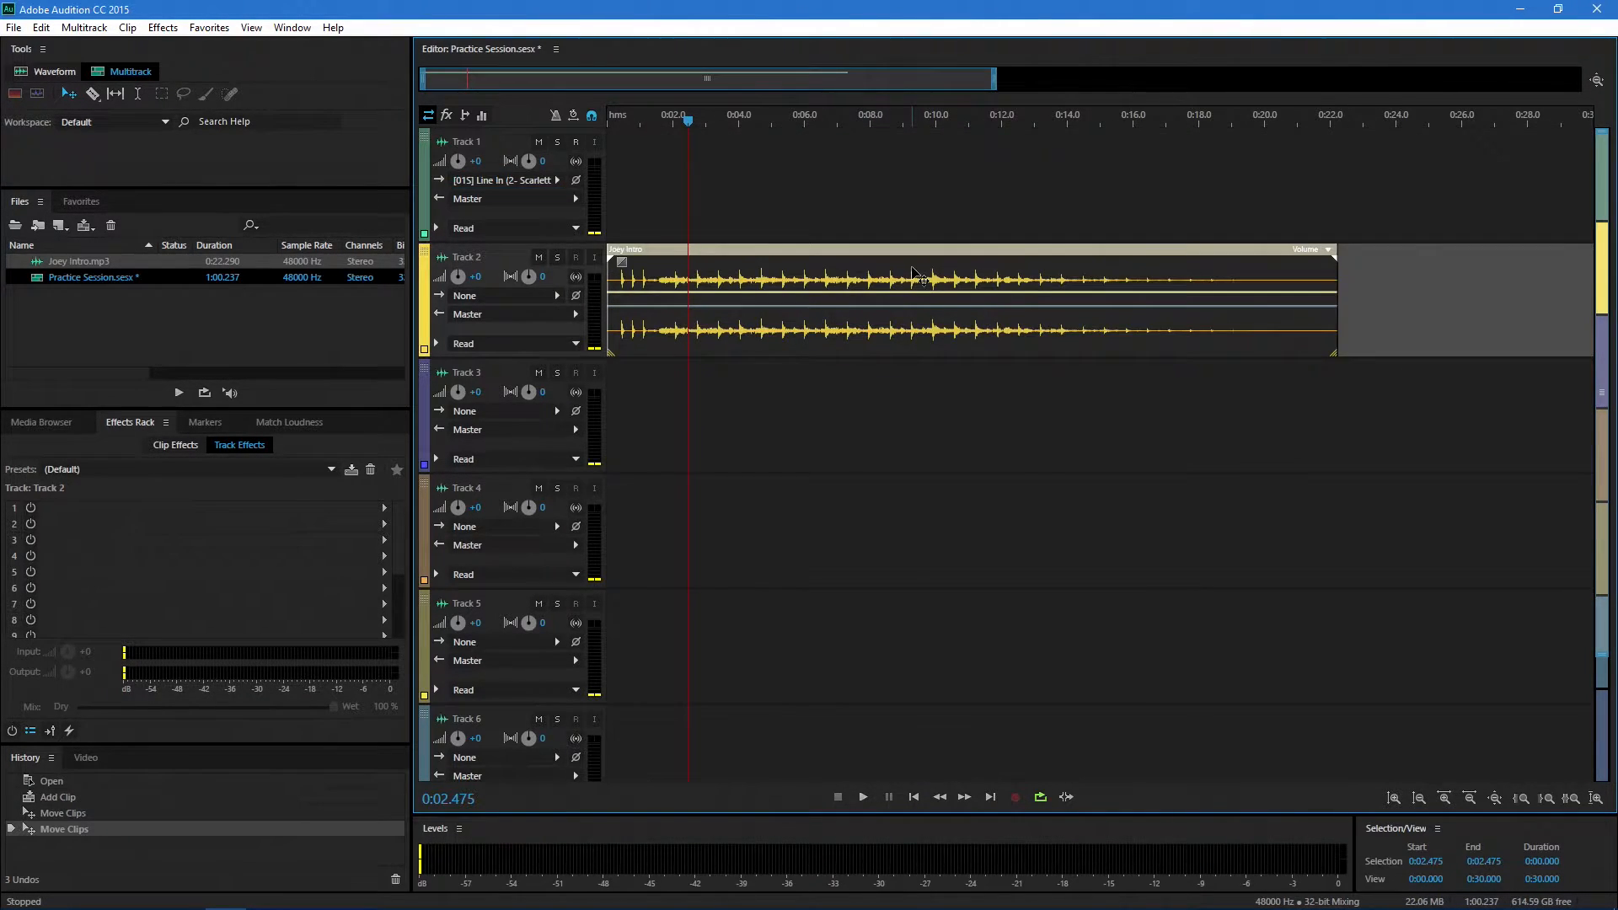
{"action": "key", "text": "Delete"}
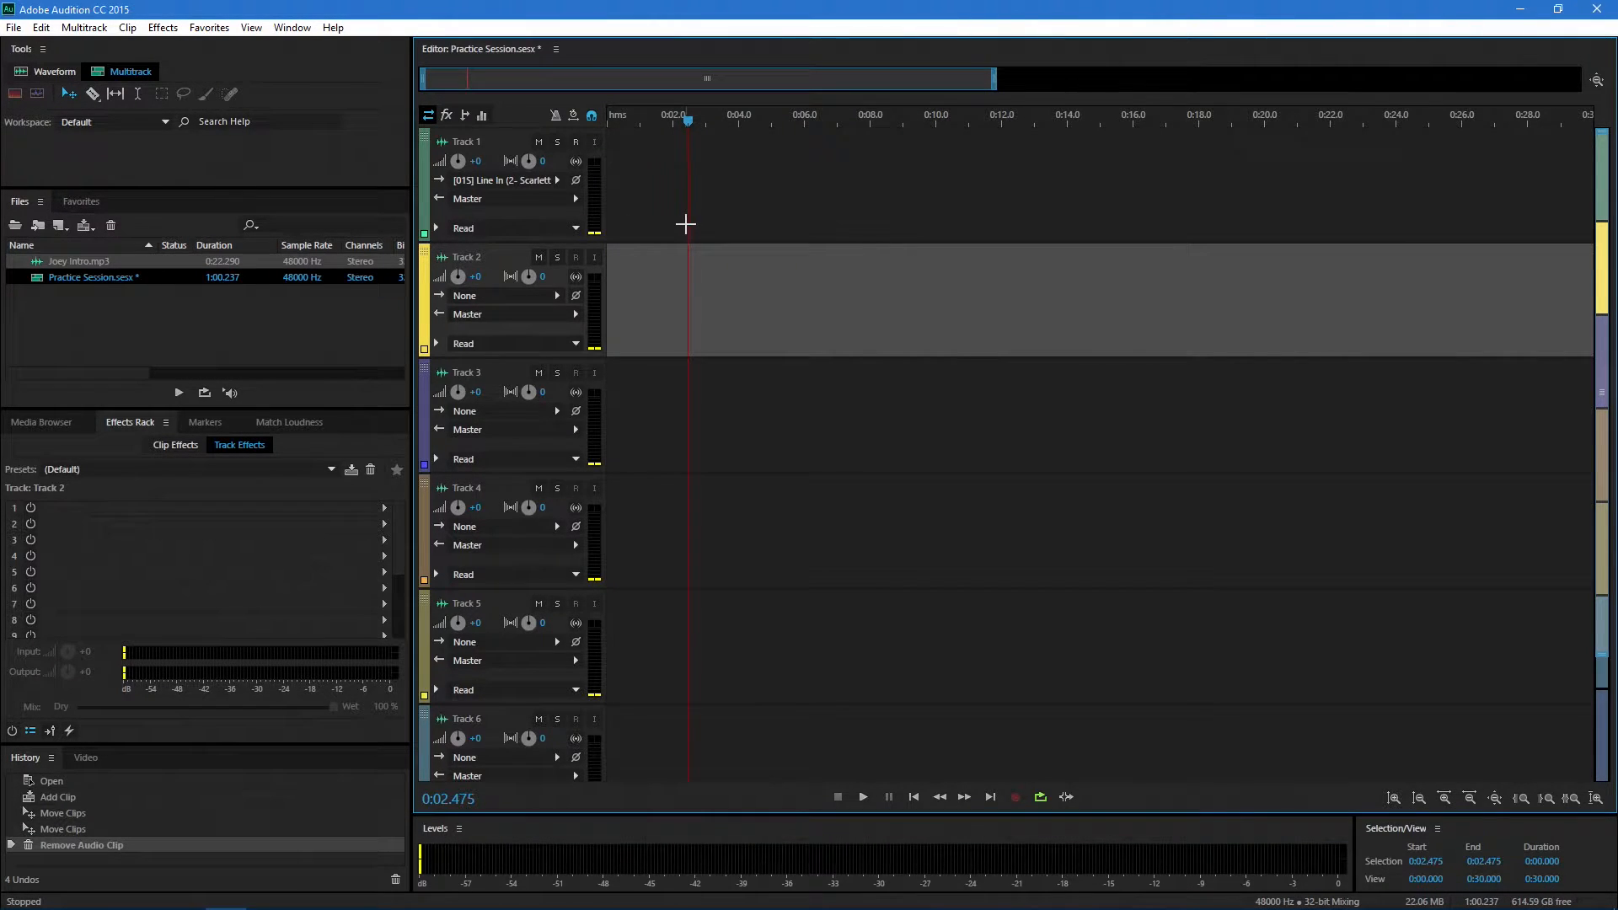
{"action": "key", "text": "ctrl+z"}
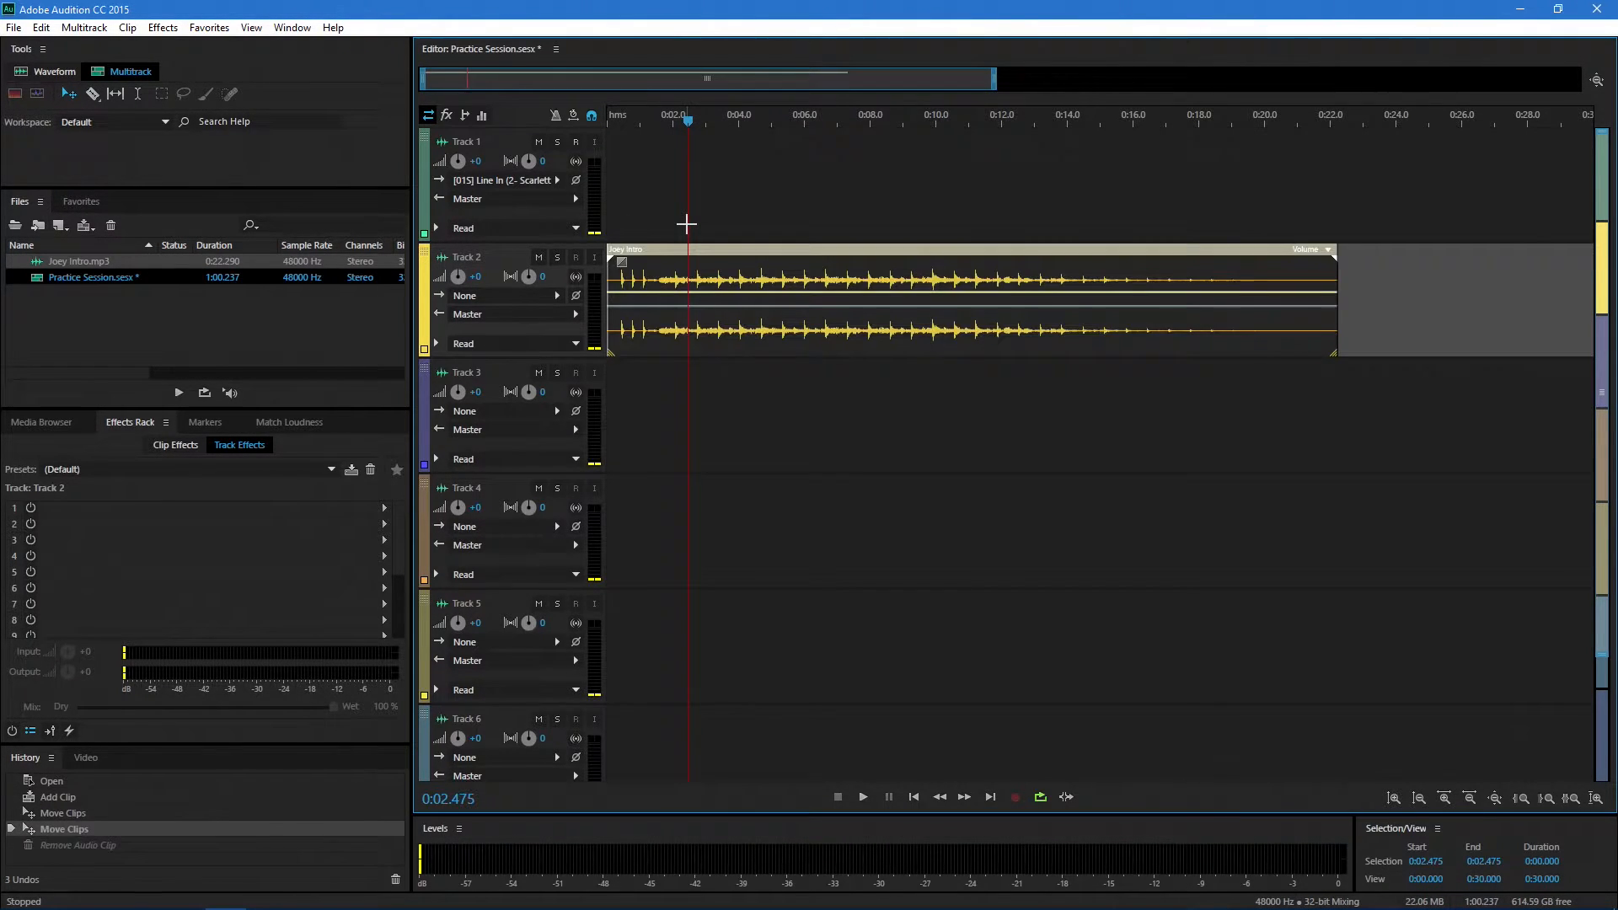
{"action": "left_click", "coordinate": [41, 27]}
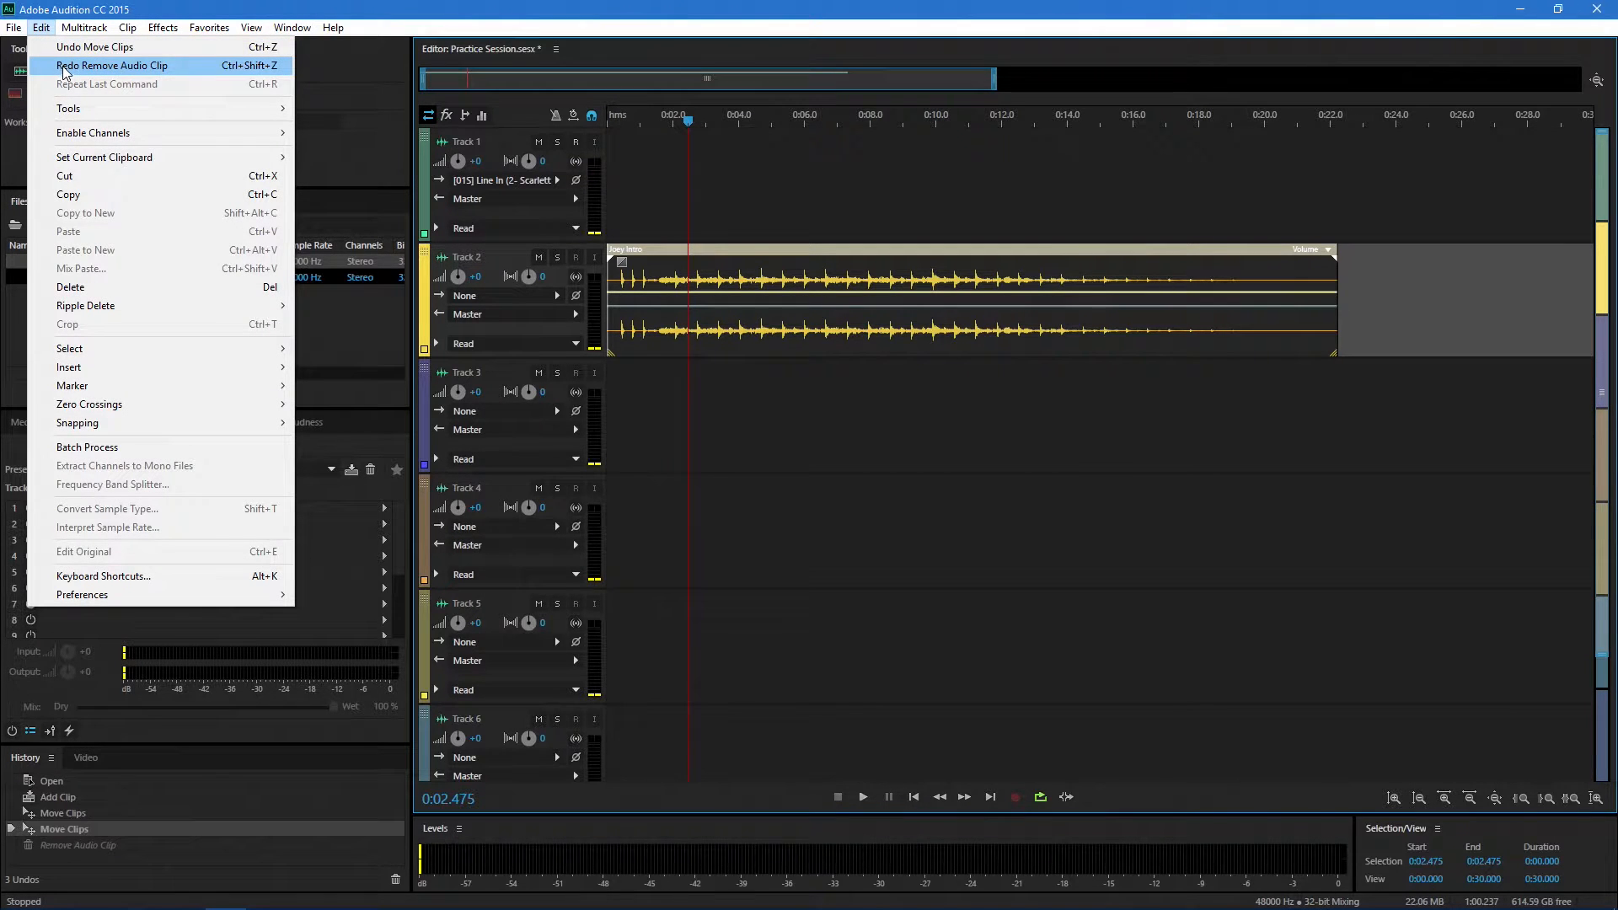
{"action": "left_click", "coordinate": [110, 66]}
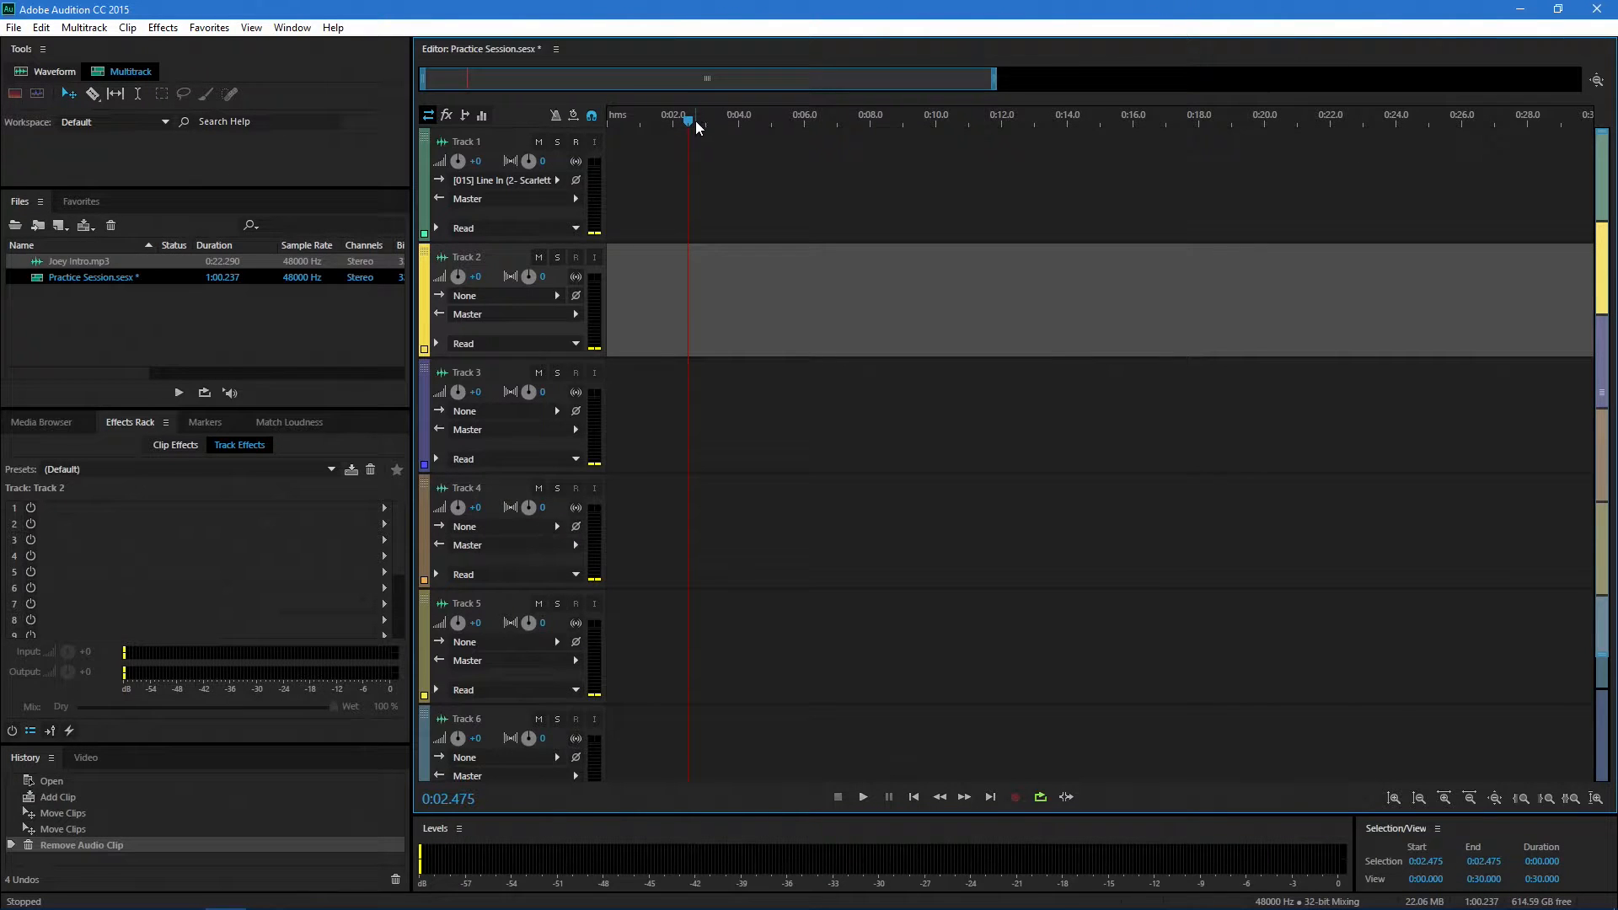
Step: Move the playhead to about 0:00.358 and try zooming in and out on track height and time
{"action": "left_click_drag", "start_coordinate": [696, 127], "coordinate": [596, 232]}
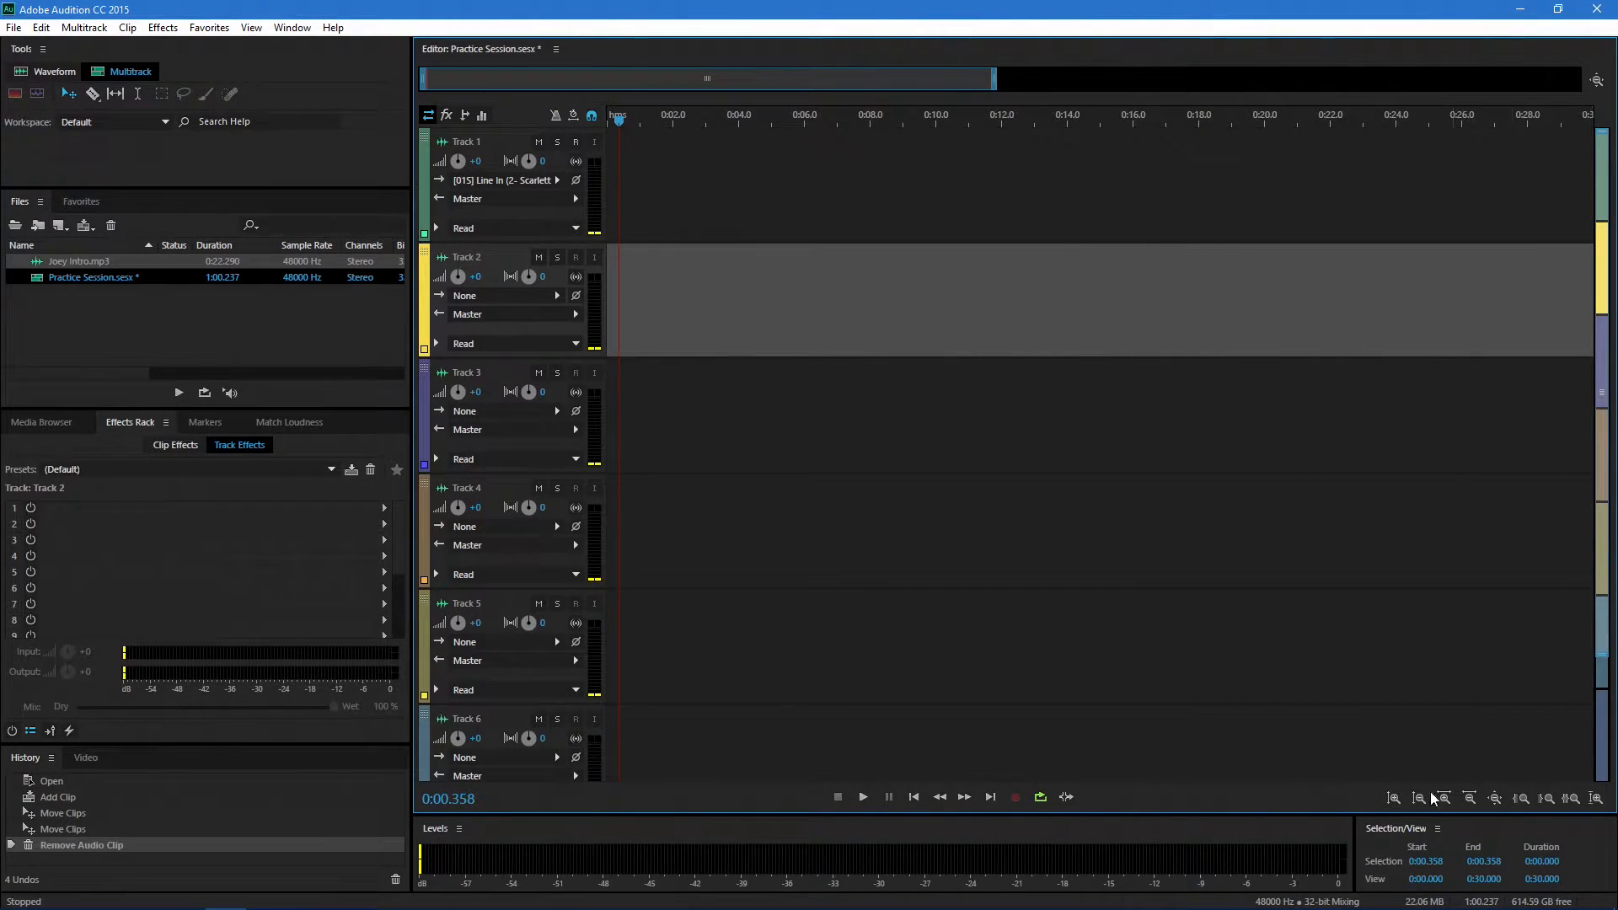
{"action": "left_click", "coordinate": [1393, 801]}
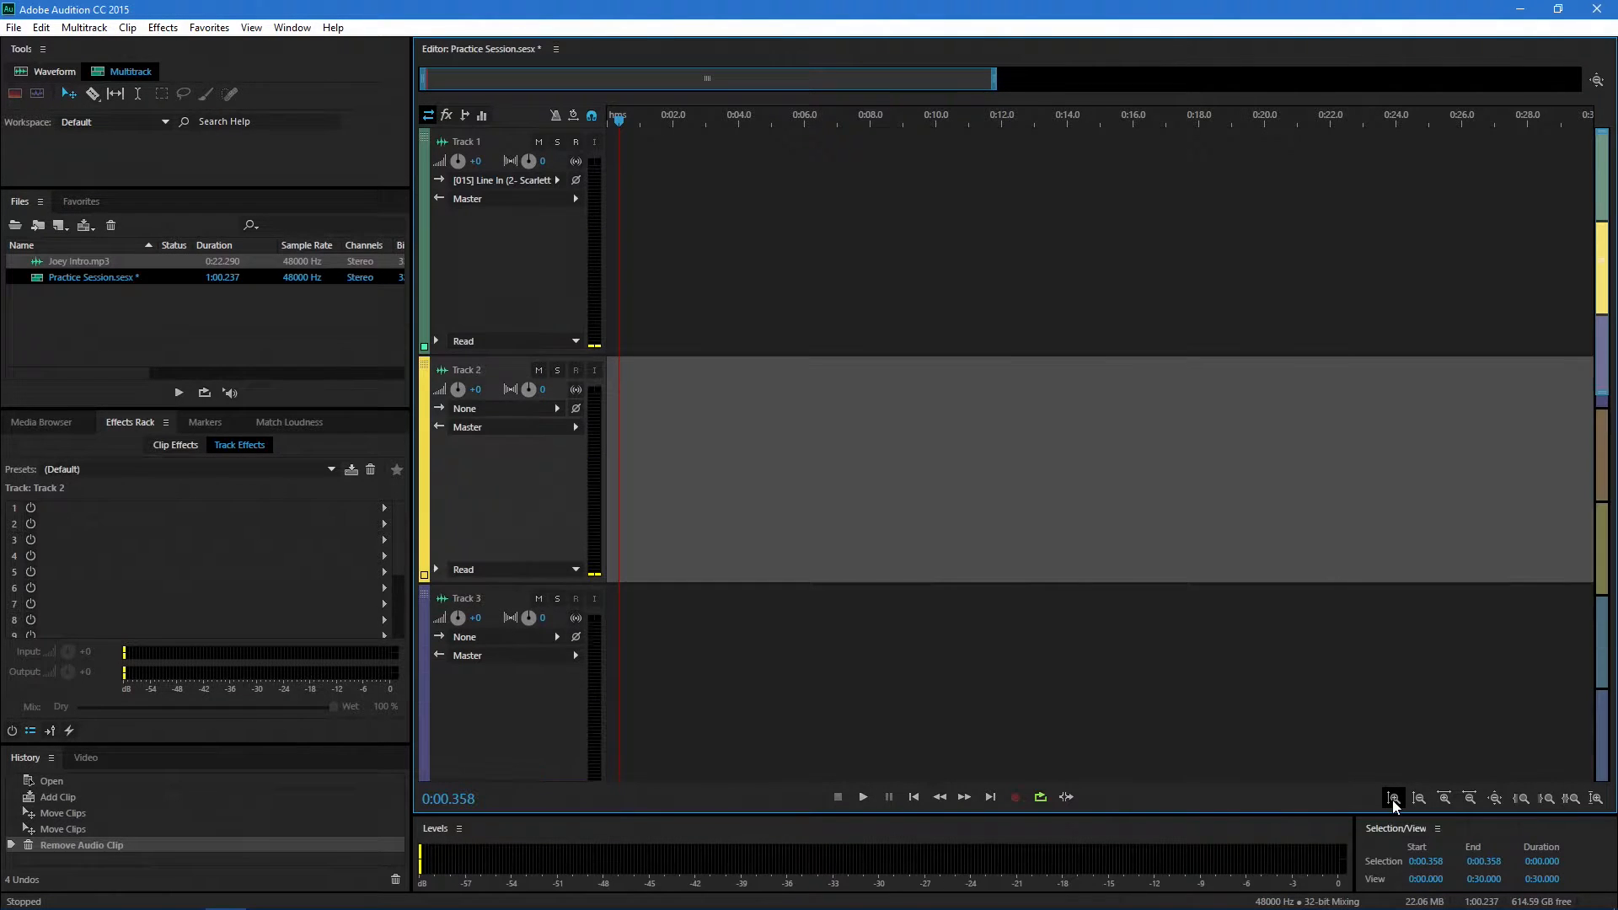
{"action": "left_click", "coordinate": [1393, 801]}
{"action": "left_click", "coordinate": [1419, 799]}
{"action": "left_click", "coordinate": [1419, 799]}
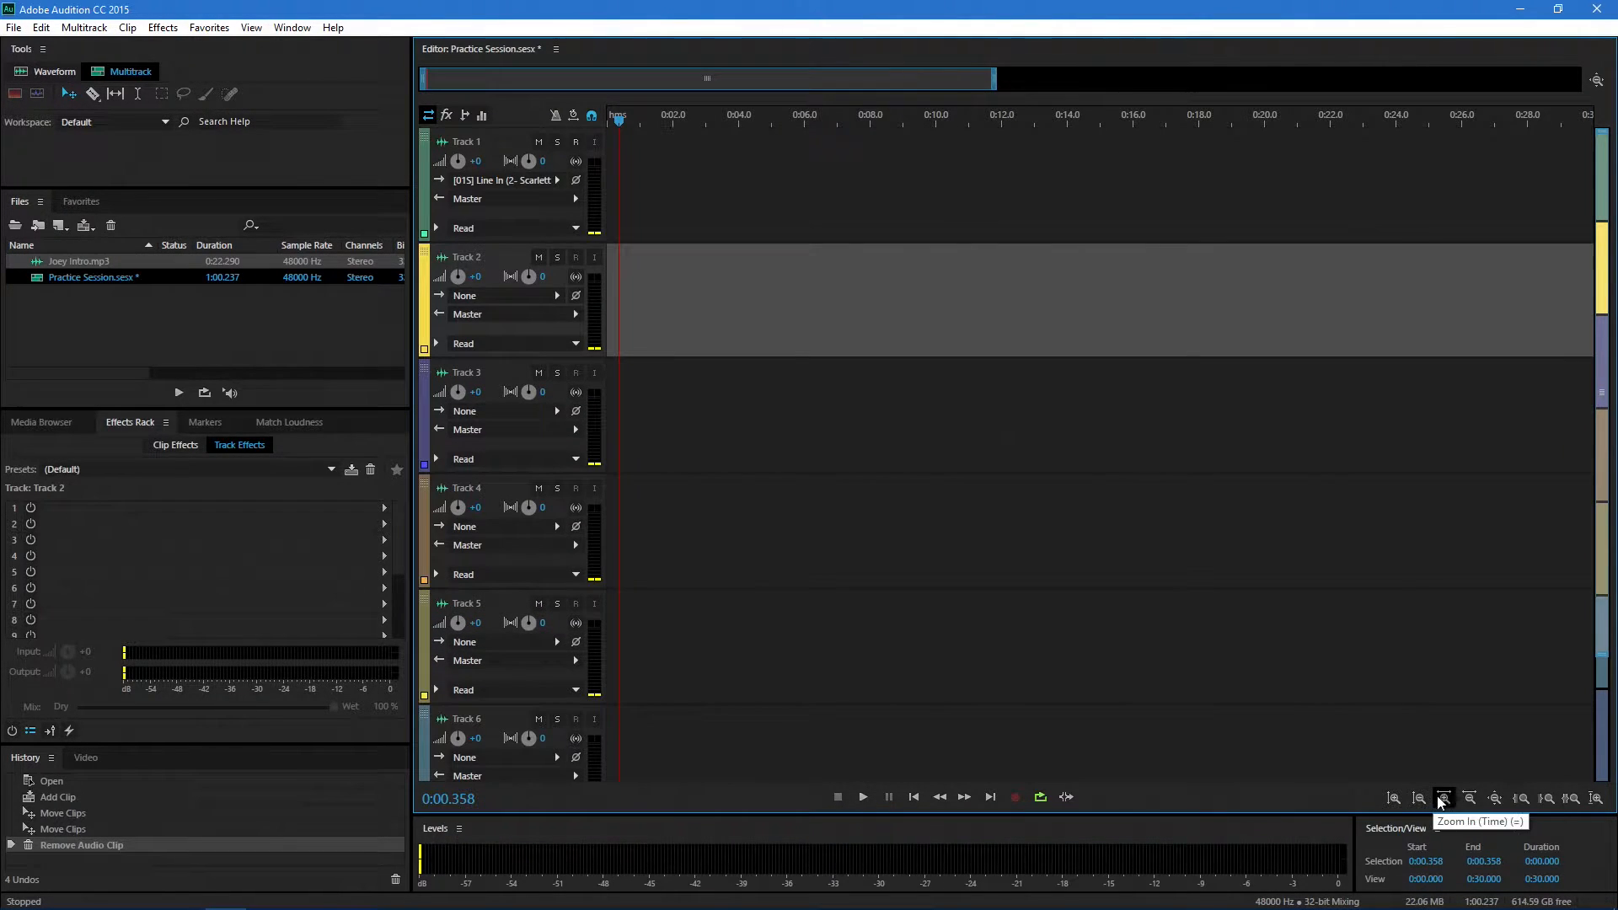
{"action": "left_click", "coordinate": [1441, 799]}
{"action": "left_click", "coordinate": [1441, 799]}
{"action": "left_click", "coordinate": [1469, 799]}
{"action": "left_click", "coordinate": [1468, 799]}
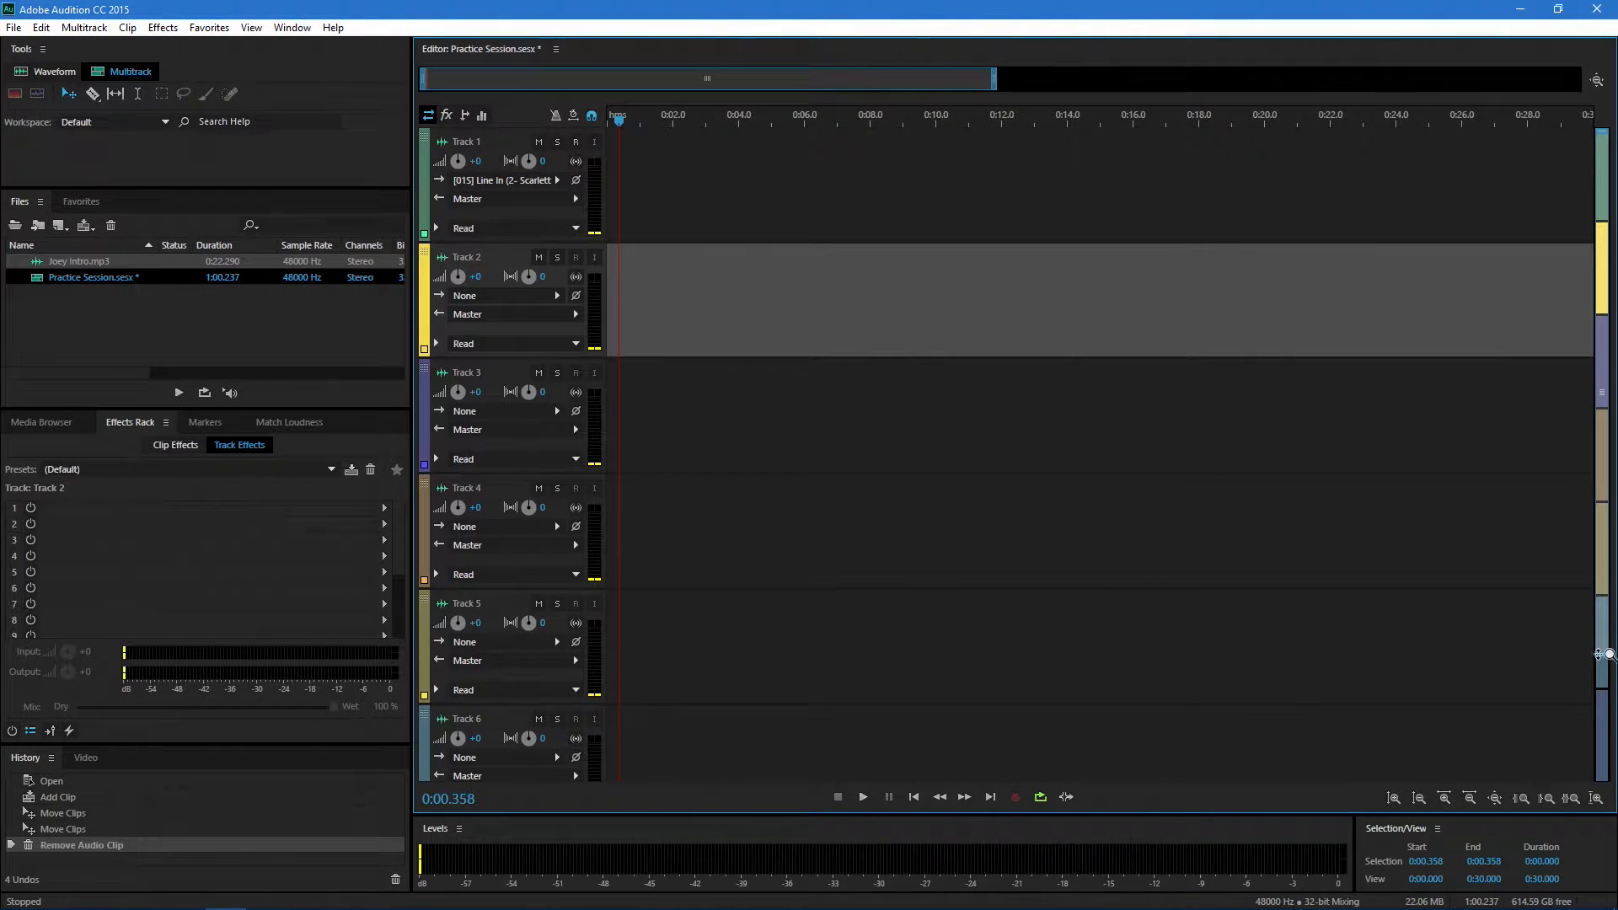
Step: Enlarge the tracks until Tracks 1 and 2 fill the editor, and reselect the stereo Scarlett line input for Track 1
{"action": "left_click_drag", "start_coordinate": [1604, 653], "coordinate": [1604, 283]}
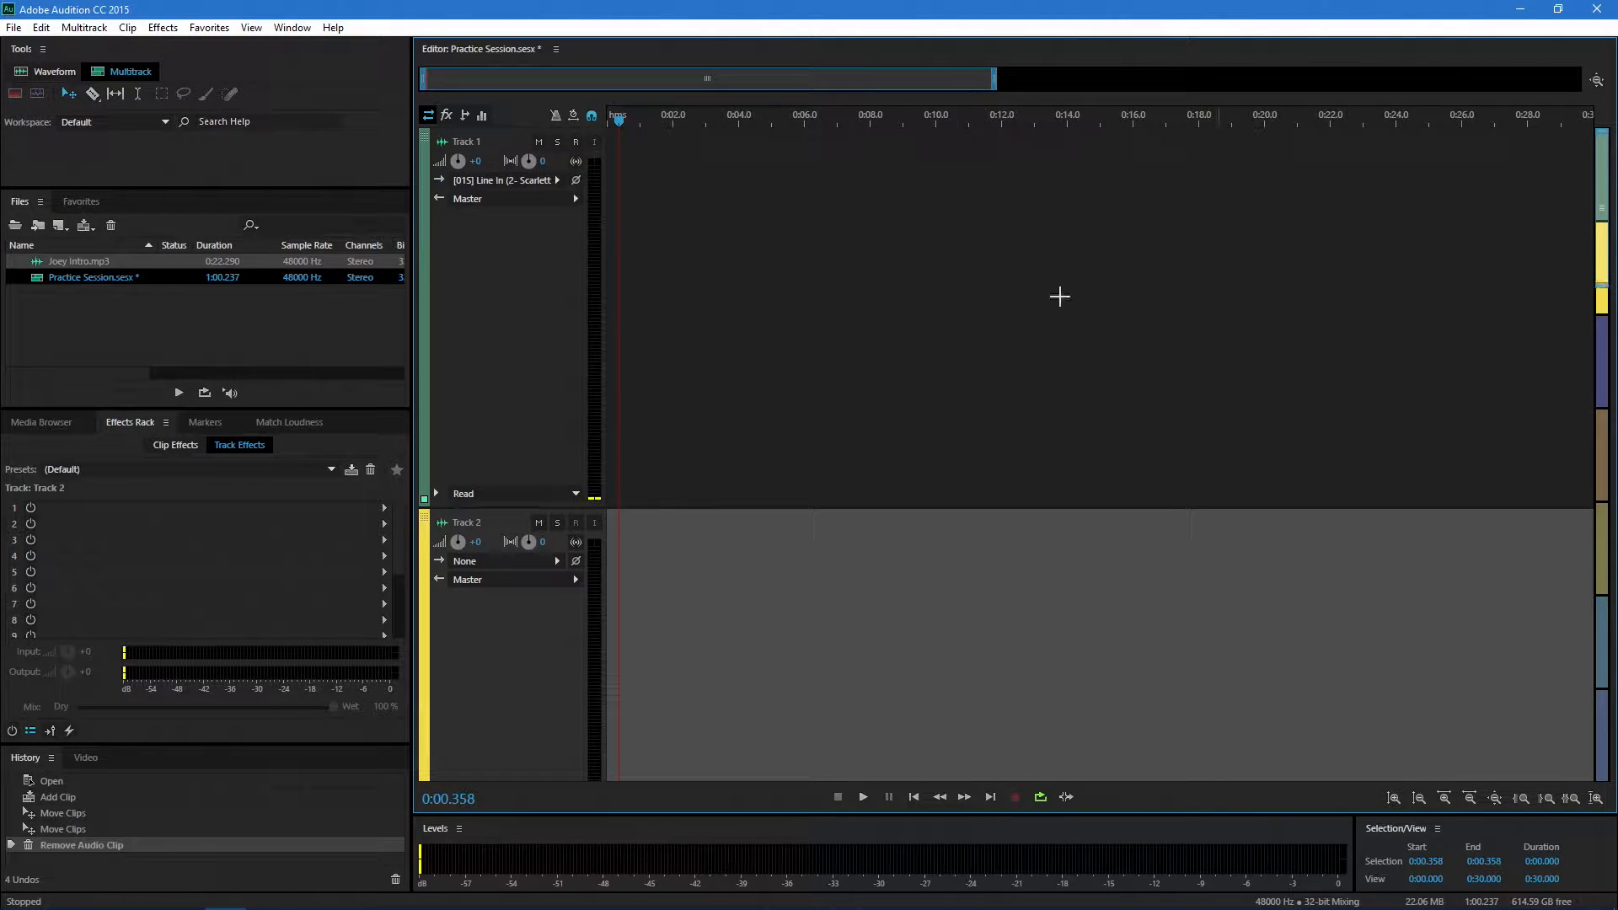
{"action": "left_click", "coordinate": [557, 180]}
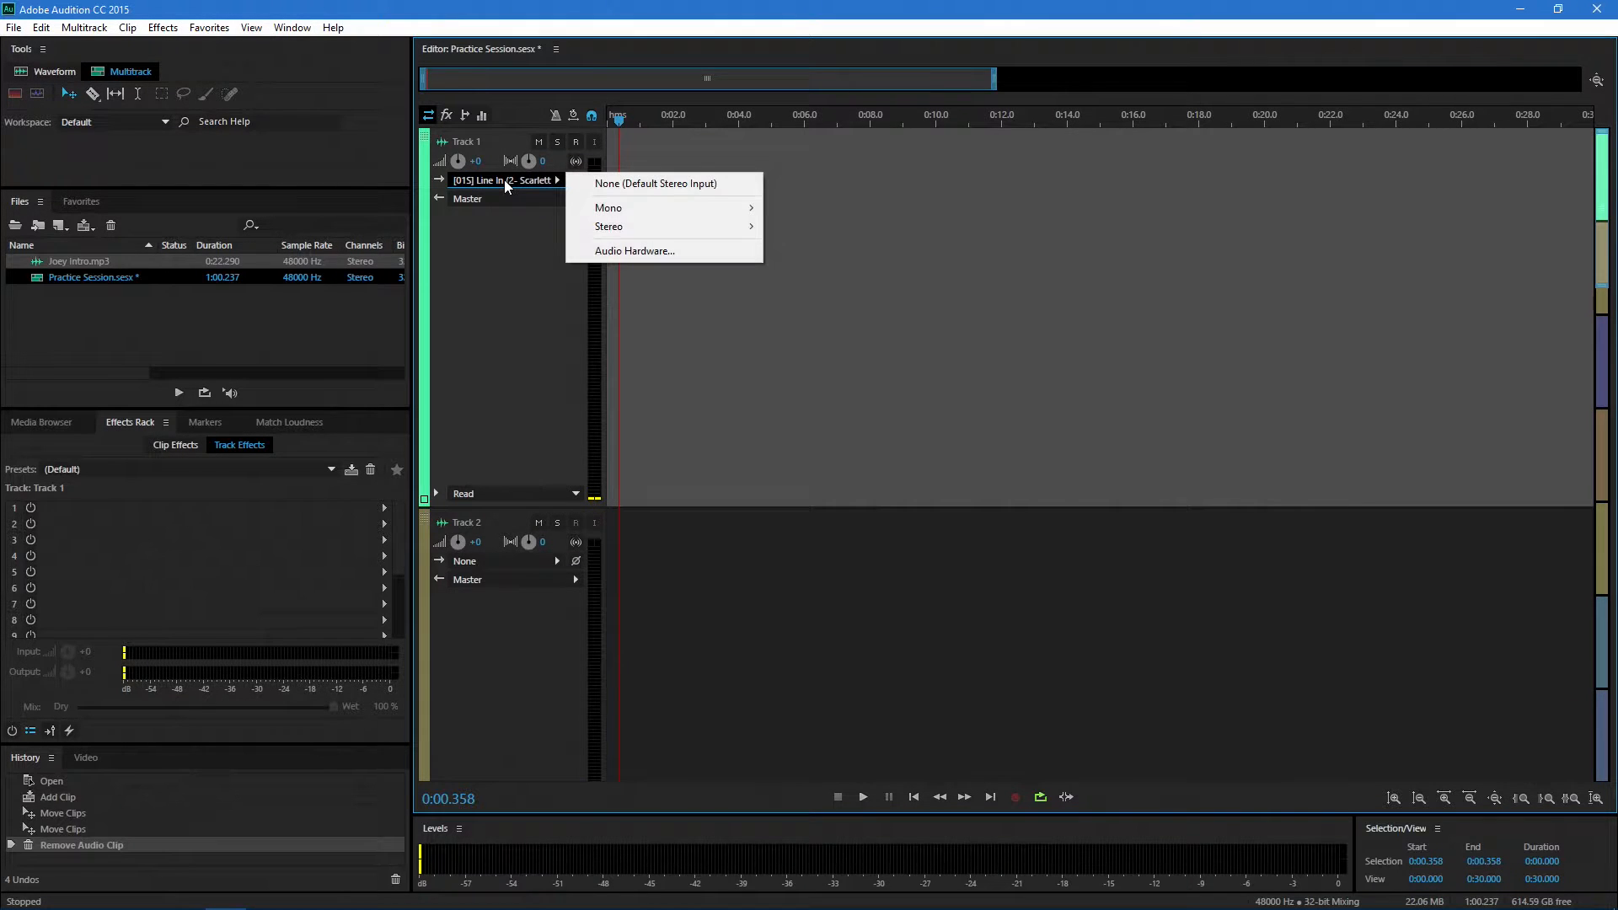
{"action": "mouse_move", "coordinate": [638, 228]}
{"action": "left_click", "coordinate": [846, 252]}
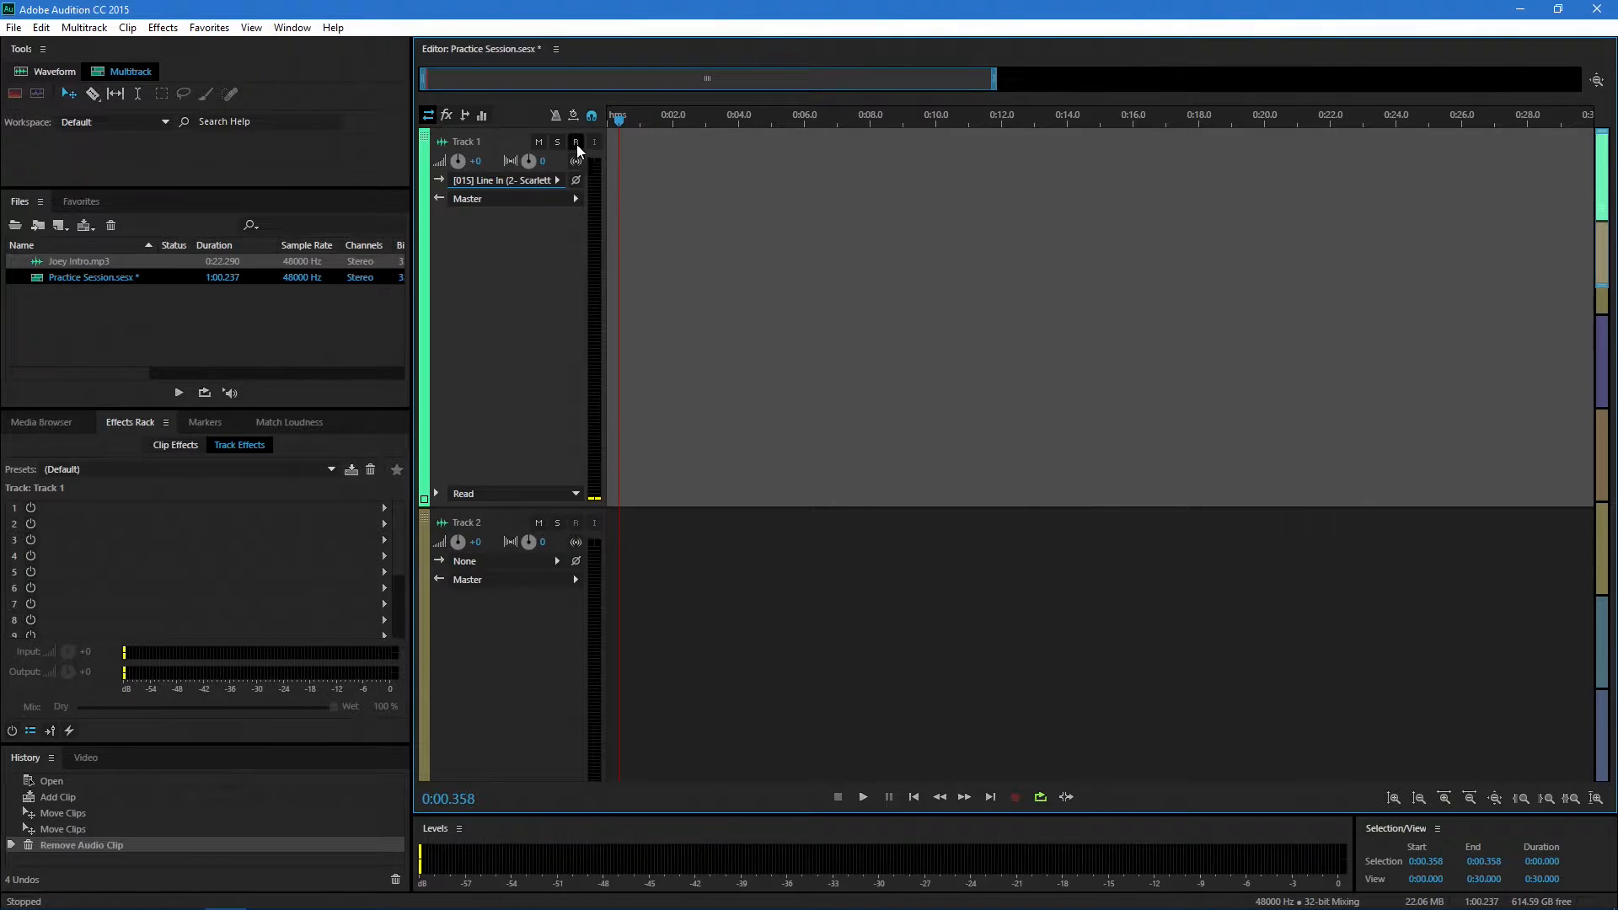
Step: Arm Track 1 for recording and record a voice clip about 34 seconds long
{"action": "left_click", "coordinate": [576, 142]}
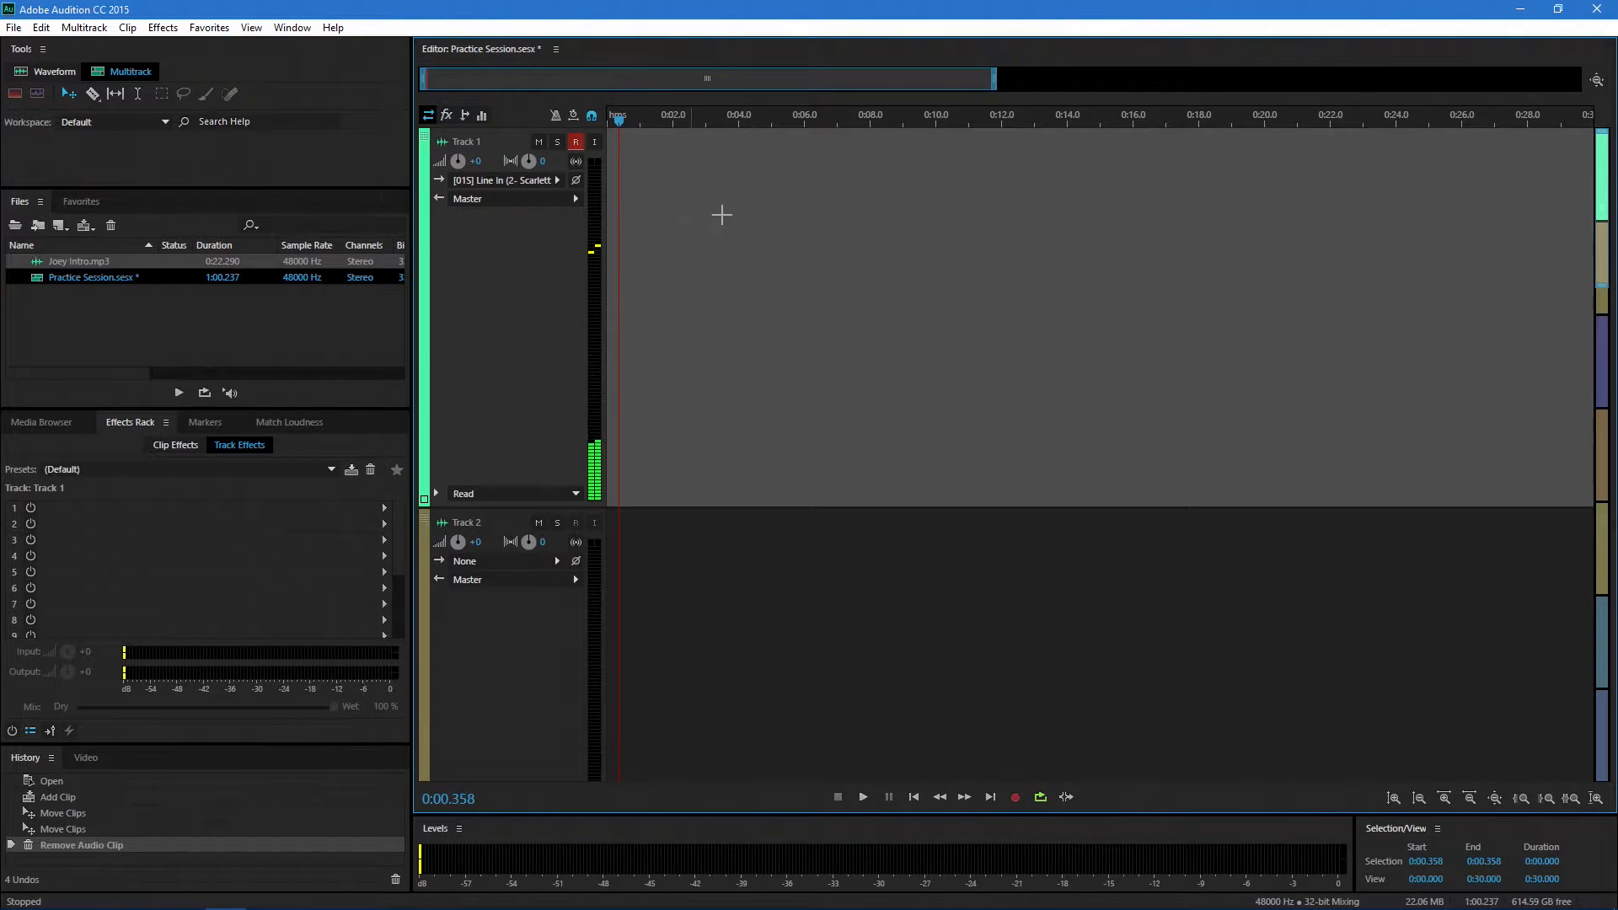
{"action": "left_click", "coordinate": [1015, 801]}
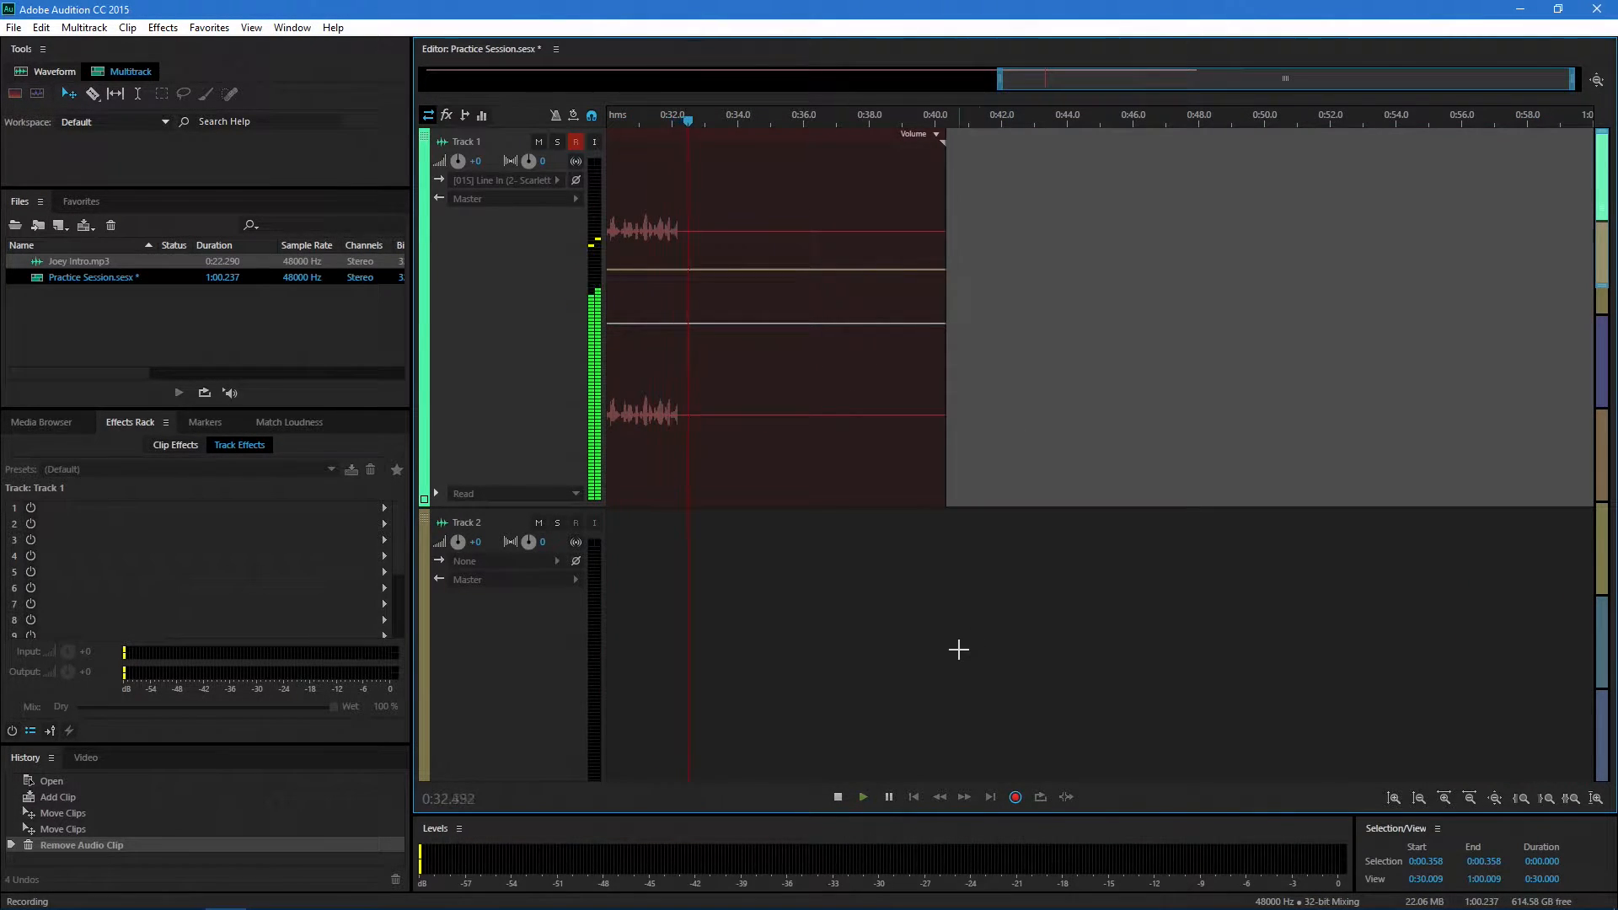
{"action": "left_click", "coordinate": [841, 797]}
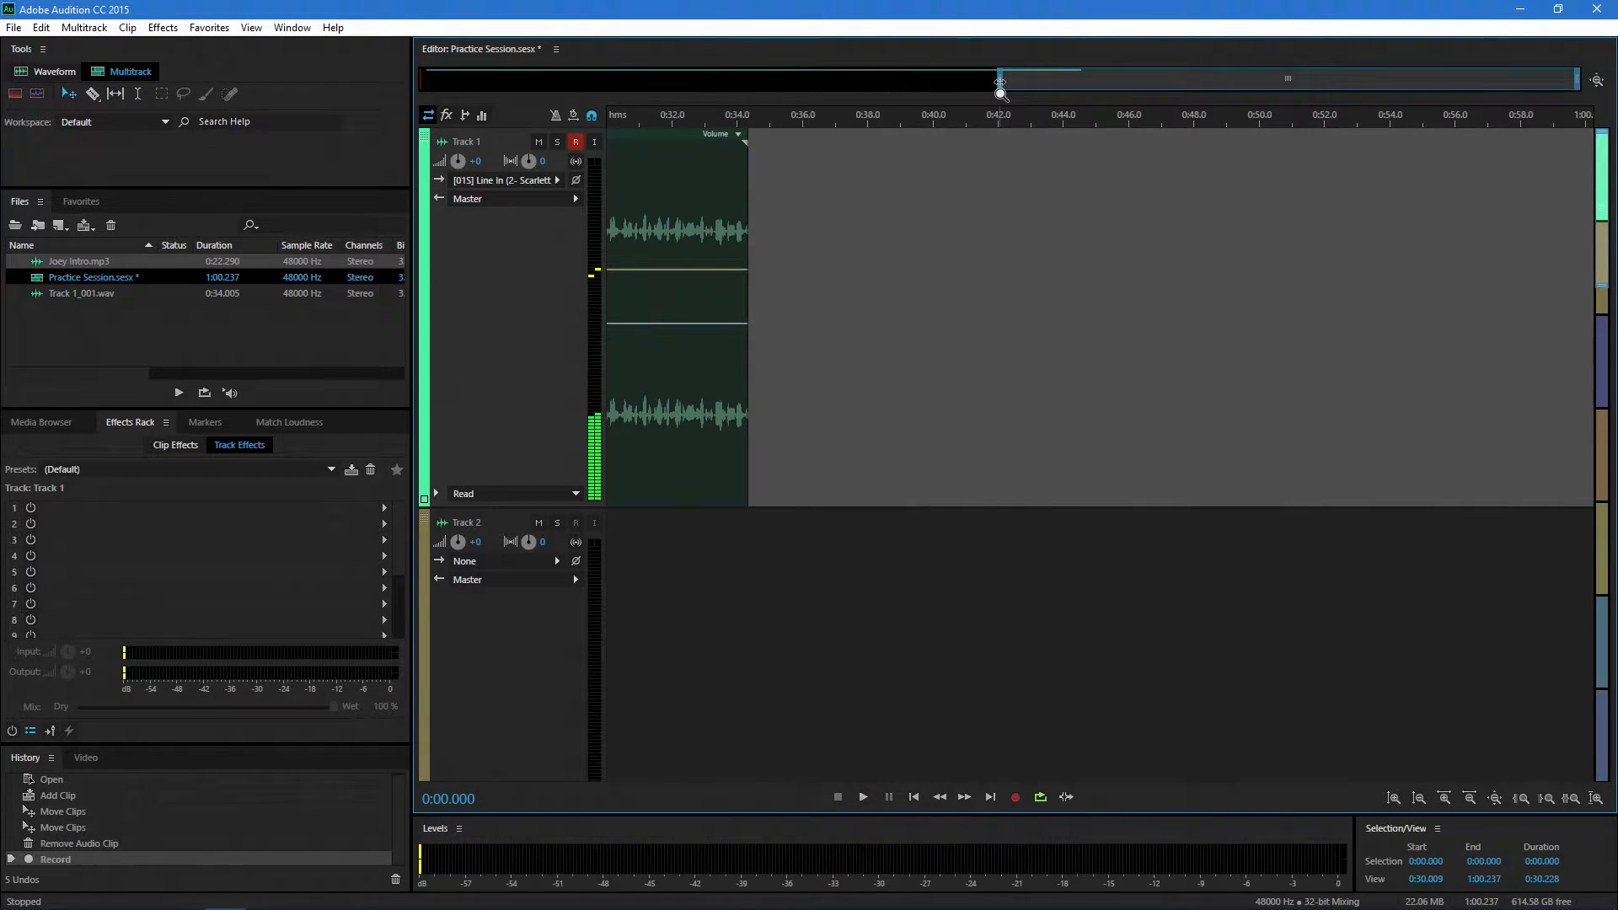
Step: Save the multitrack session and disarm Track 1 for recording
{"action": "left_click_drag", "start_coordinate": [1000, 83], "coordinate": [423, 80]}
{"action": "left_click", "coordinate": [13, 27]}
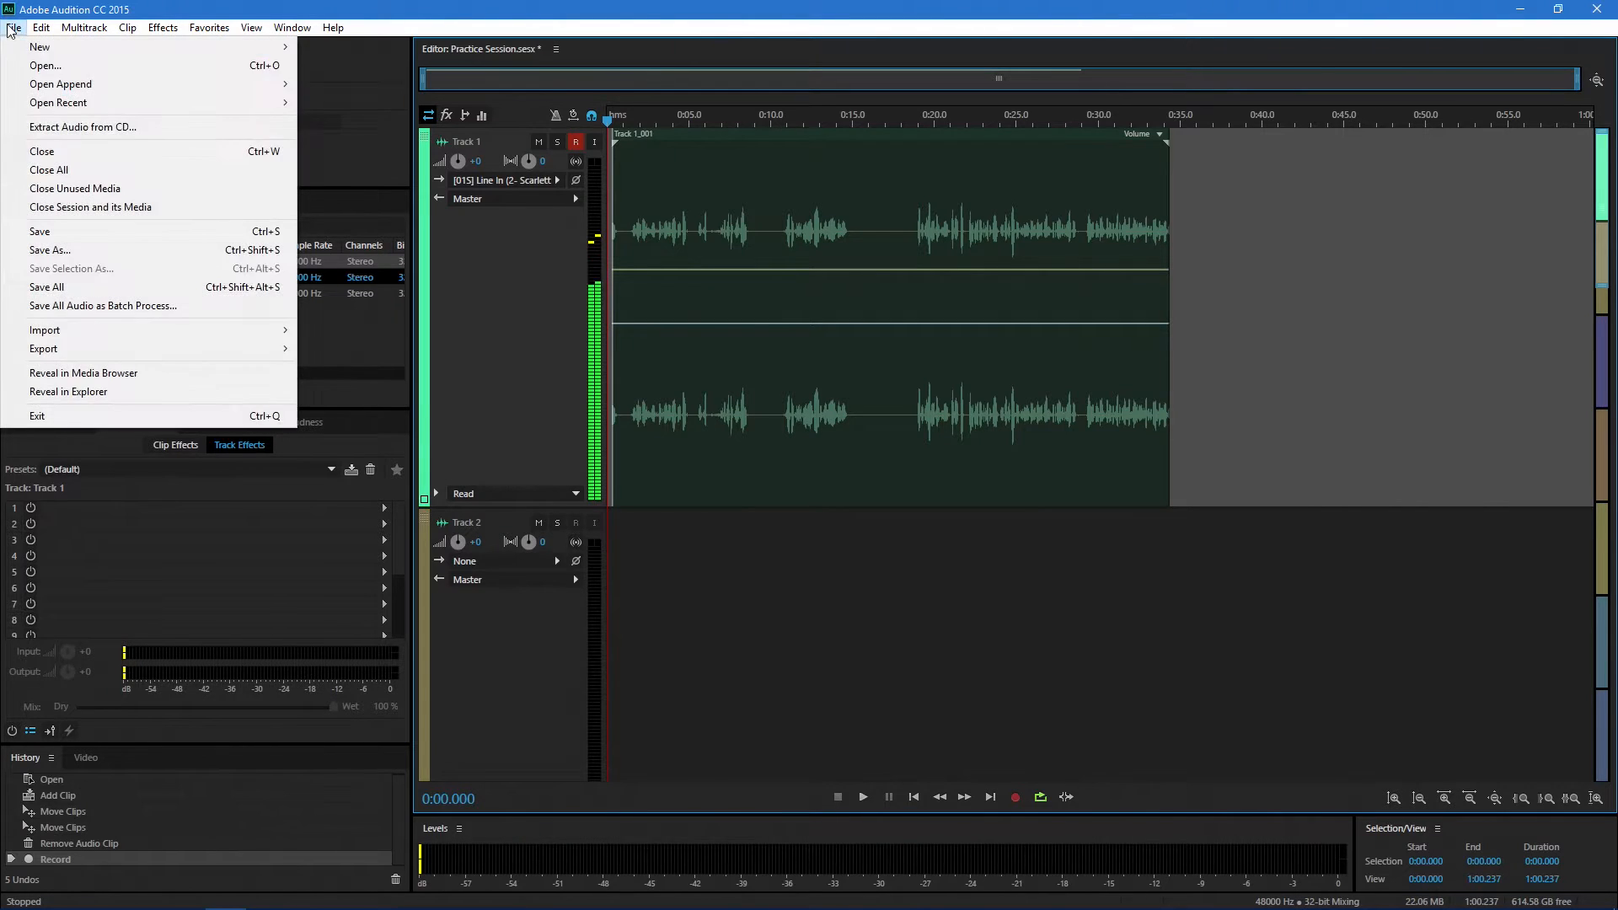
{"action": "left_click", "coordinate": [35, 231]}
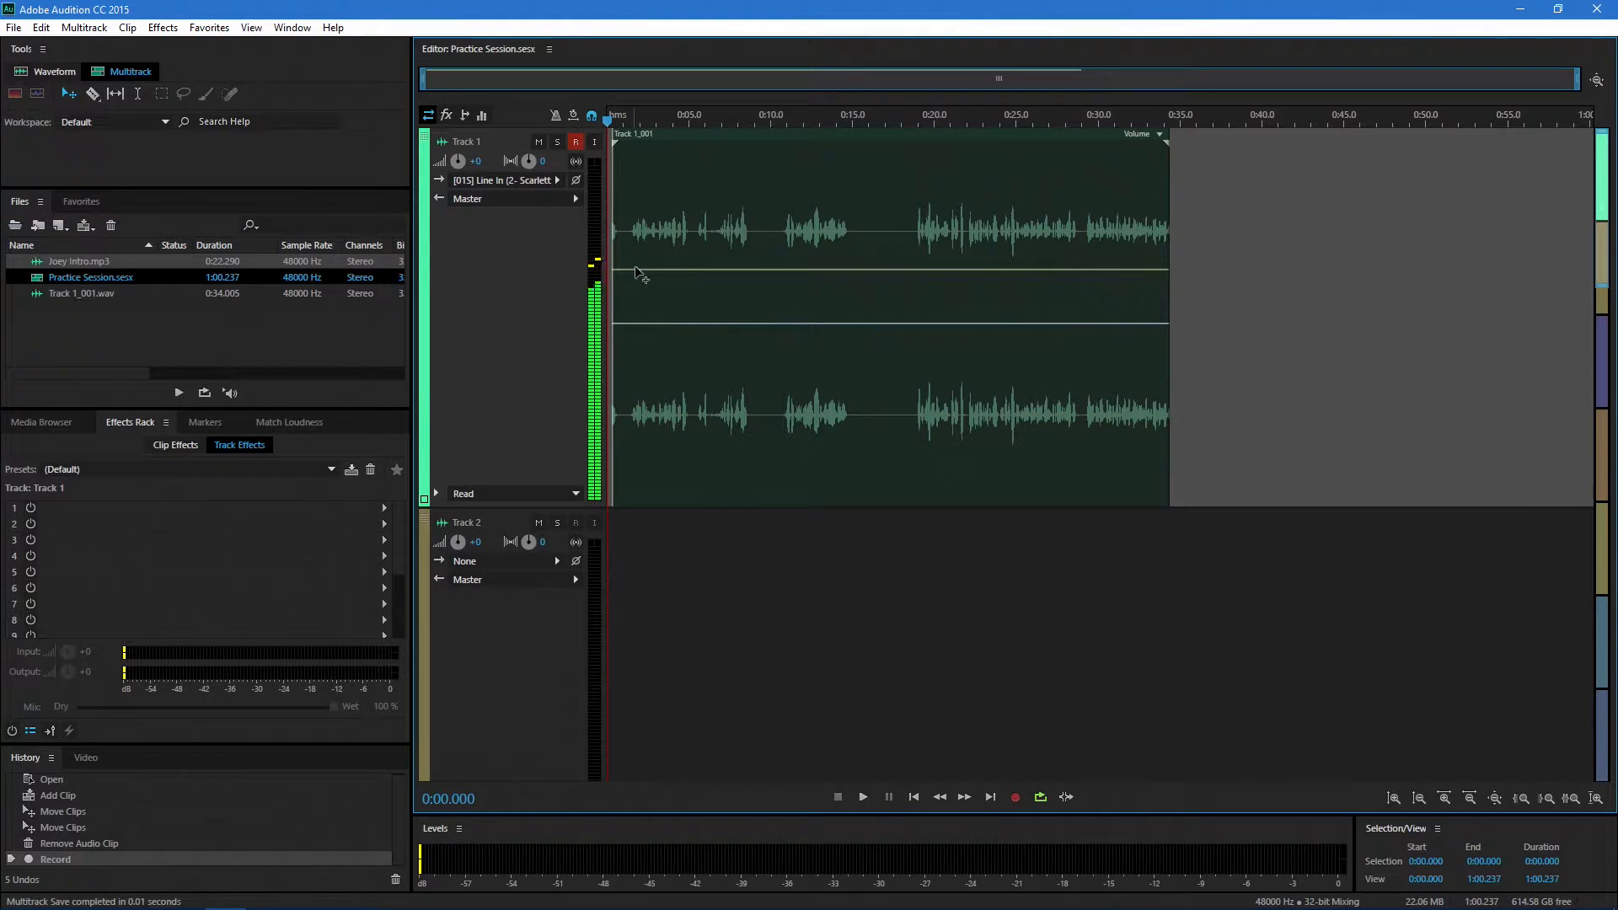
{"action": "left_click", "coordinate": [577, 143]}
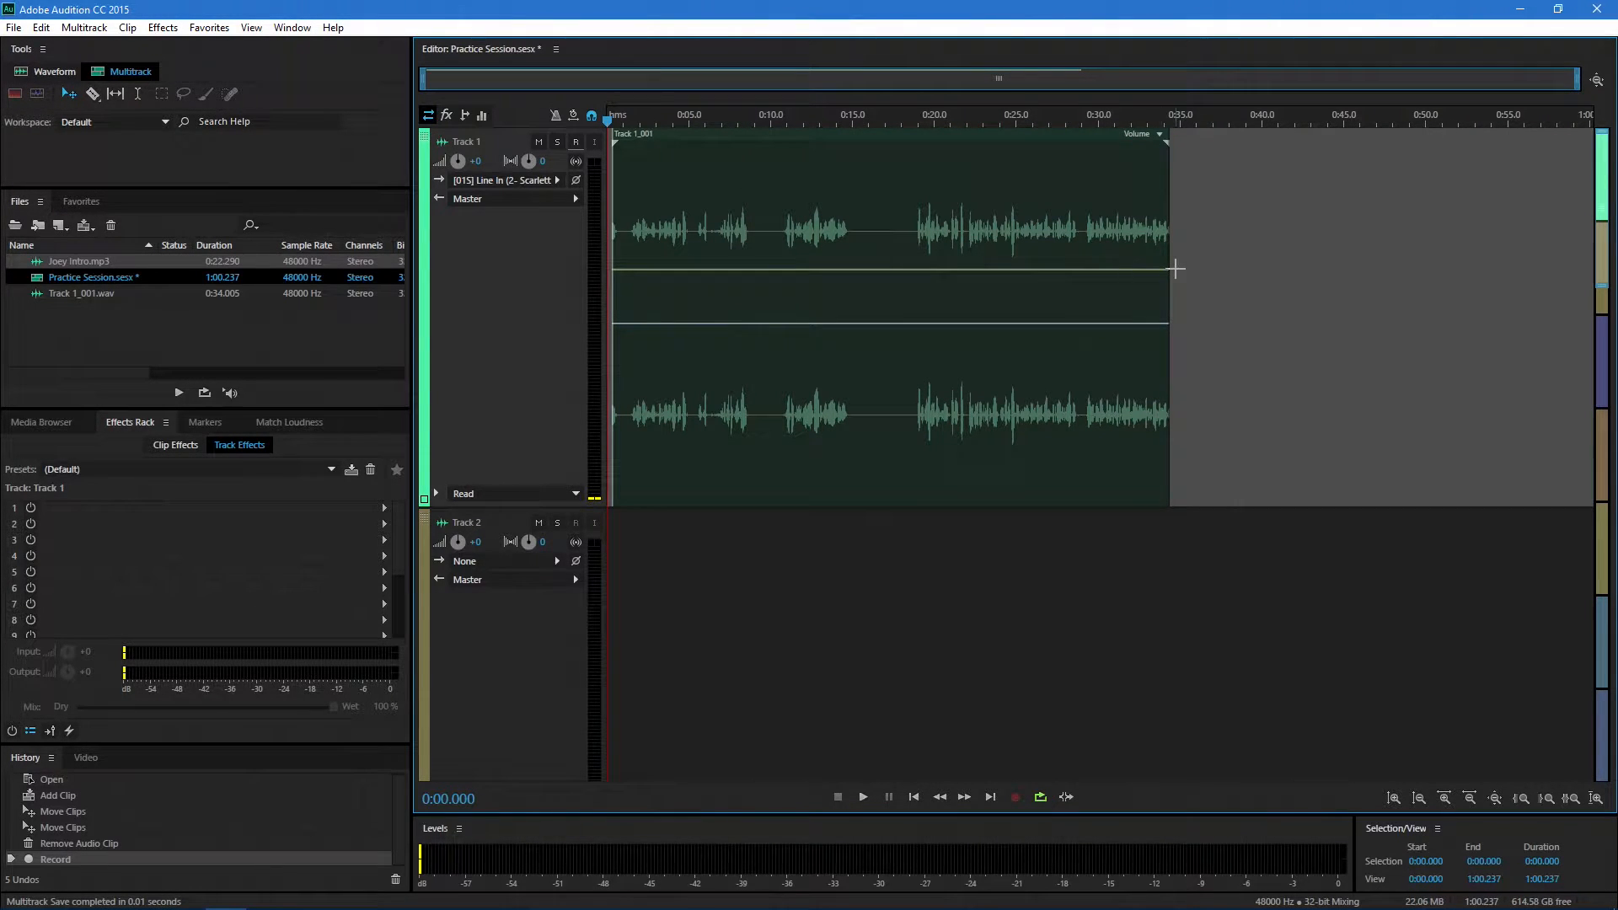
Step: Move the recorded Track 1_001 clip back to the session start at 0:00
{"action": "left_click_drag", "start_coordinate": [1577, 85], "coordinate": [848, 89]}
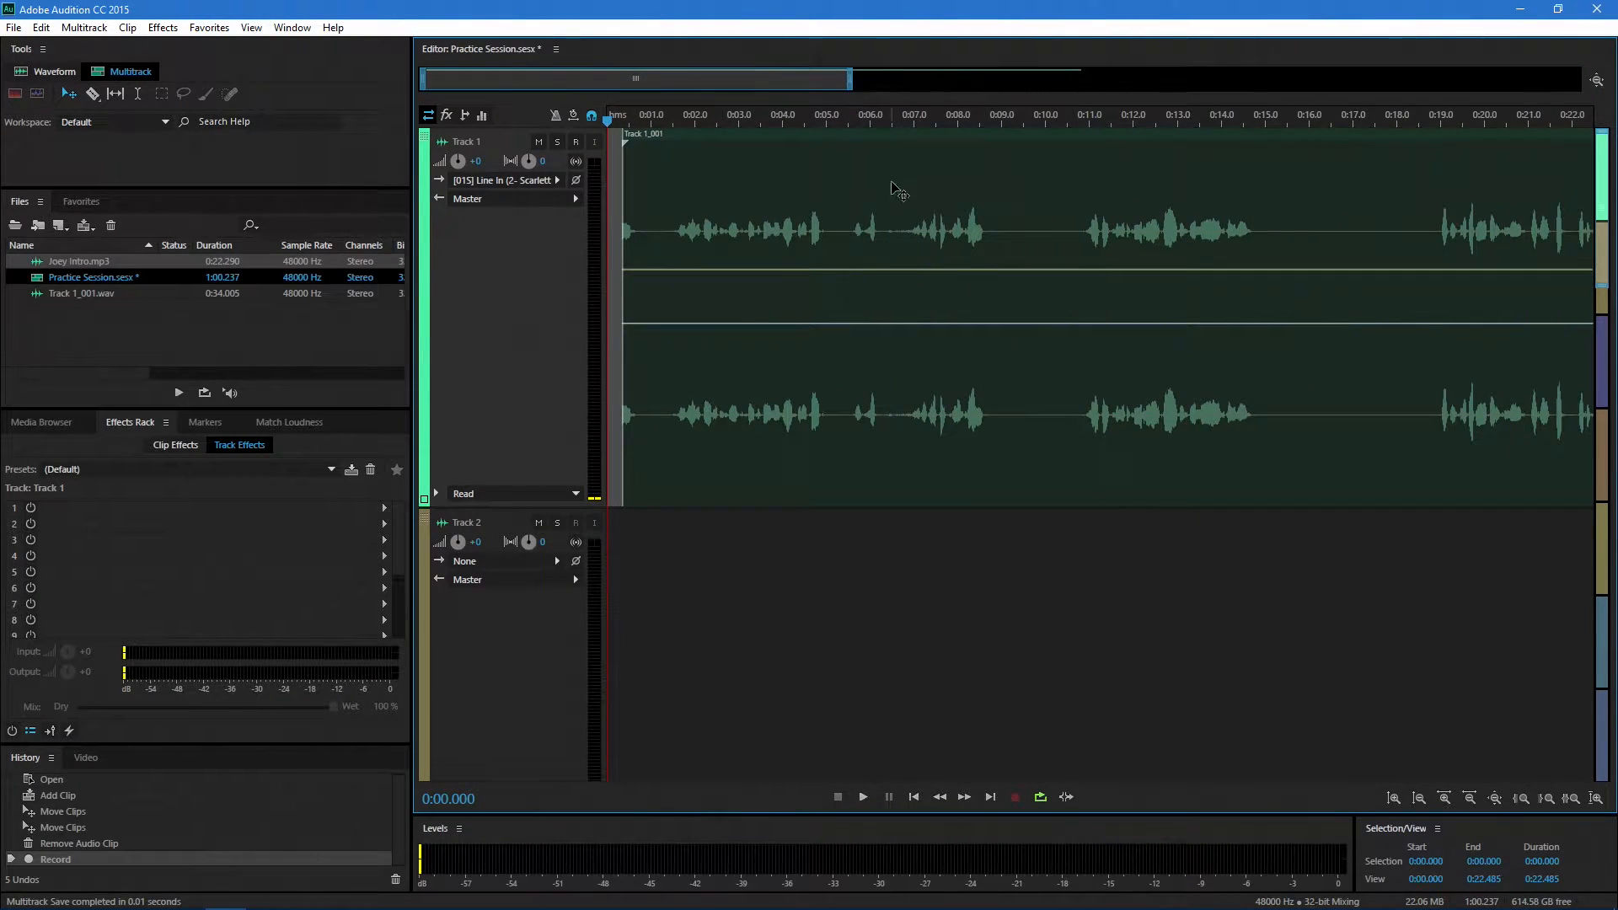
{"action": "left_click_drag", "start_coordinate": [1047, 191], "coordinate": [1004, 190]}
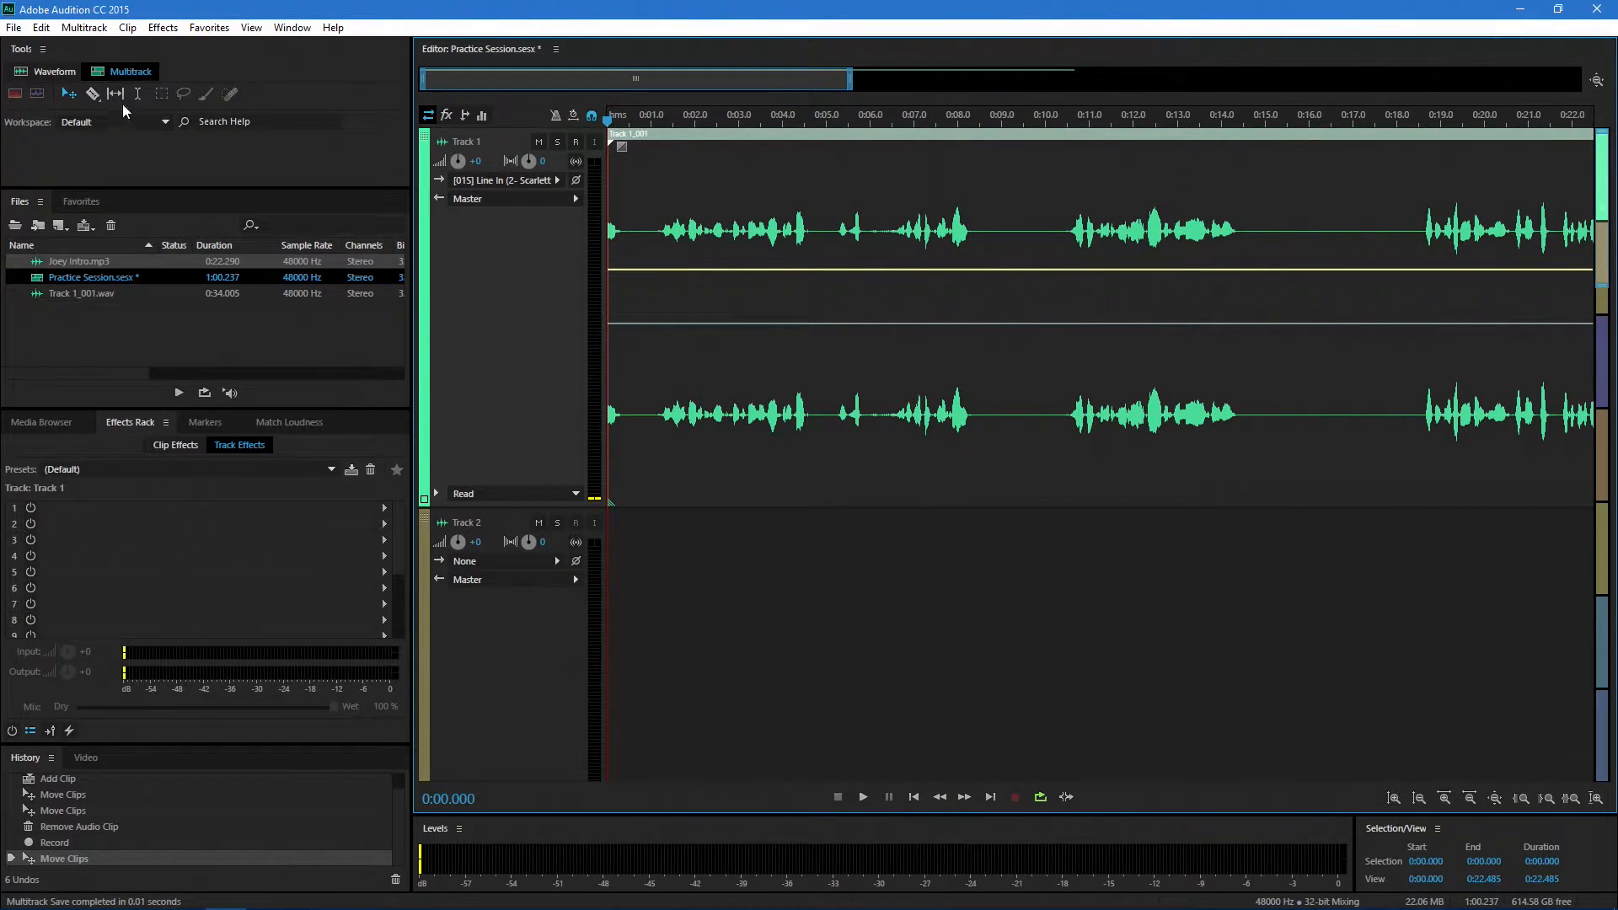
Step: Split the Track 1_001 clip at about 0:01 with the Razor tool and delete the short opening piece
{"action": "left_click", "coordinate": [92, 95]}
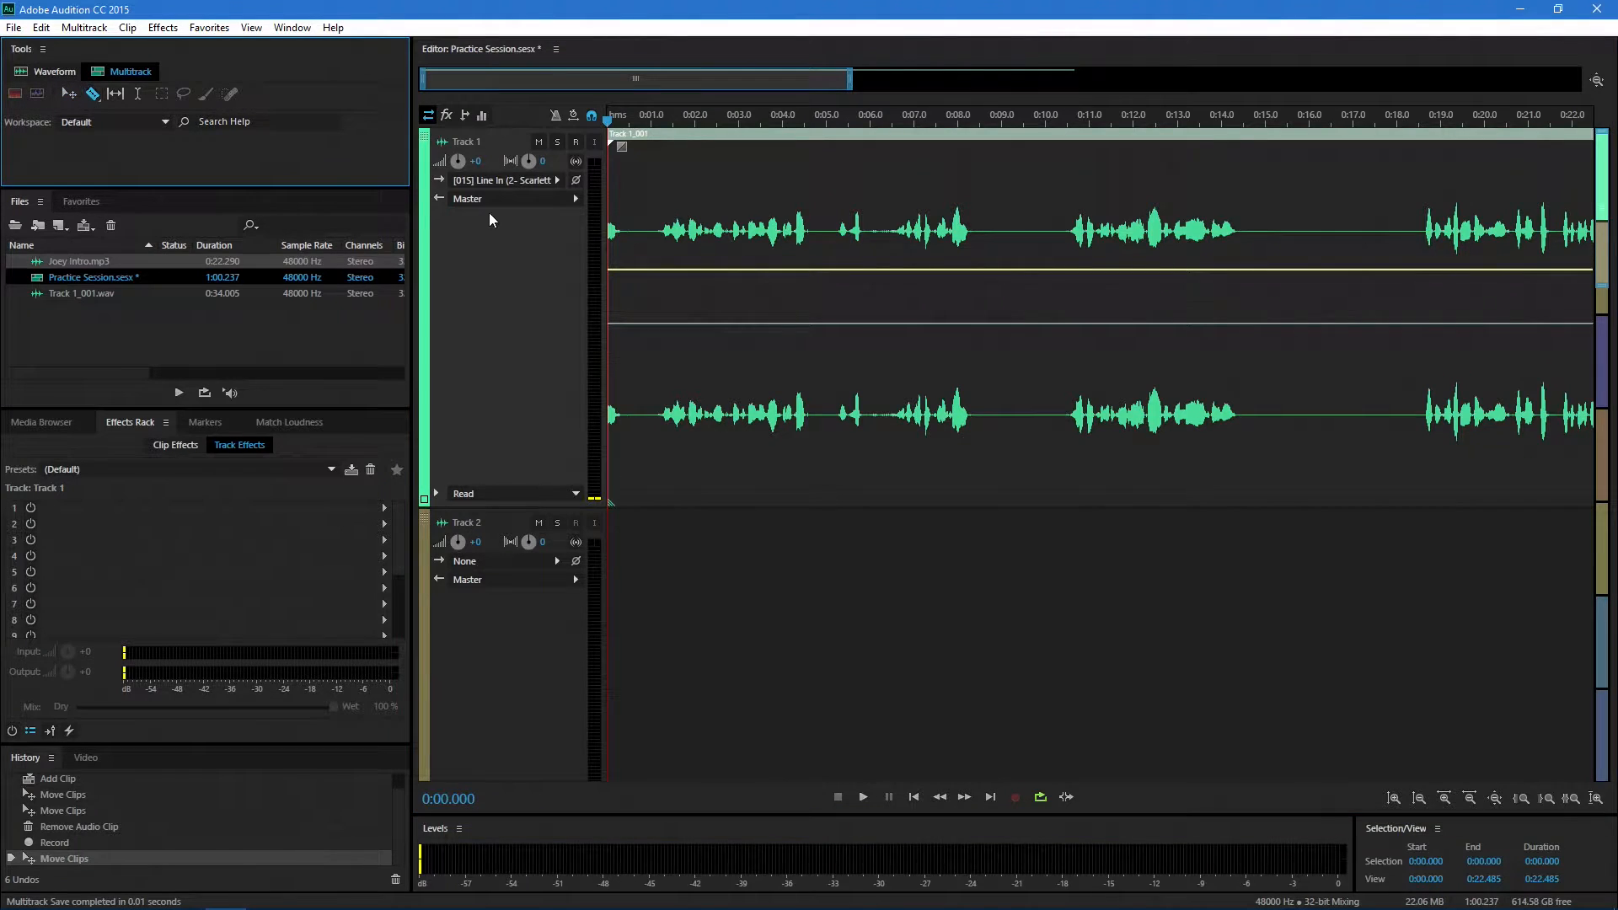
{"action": "left_click", "coordinate": [653, 211]}
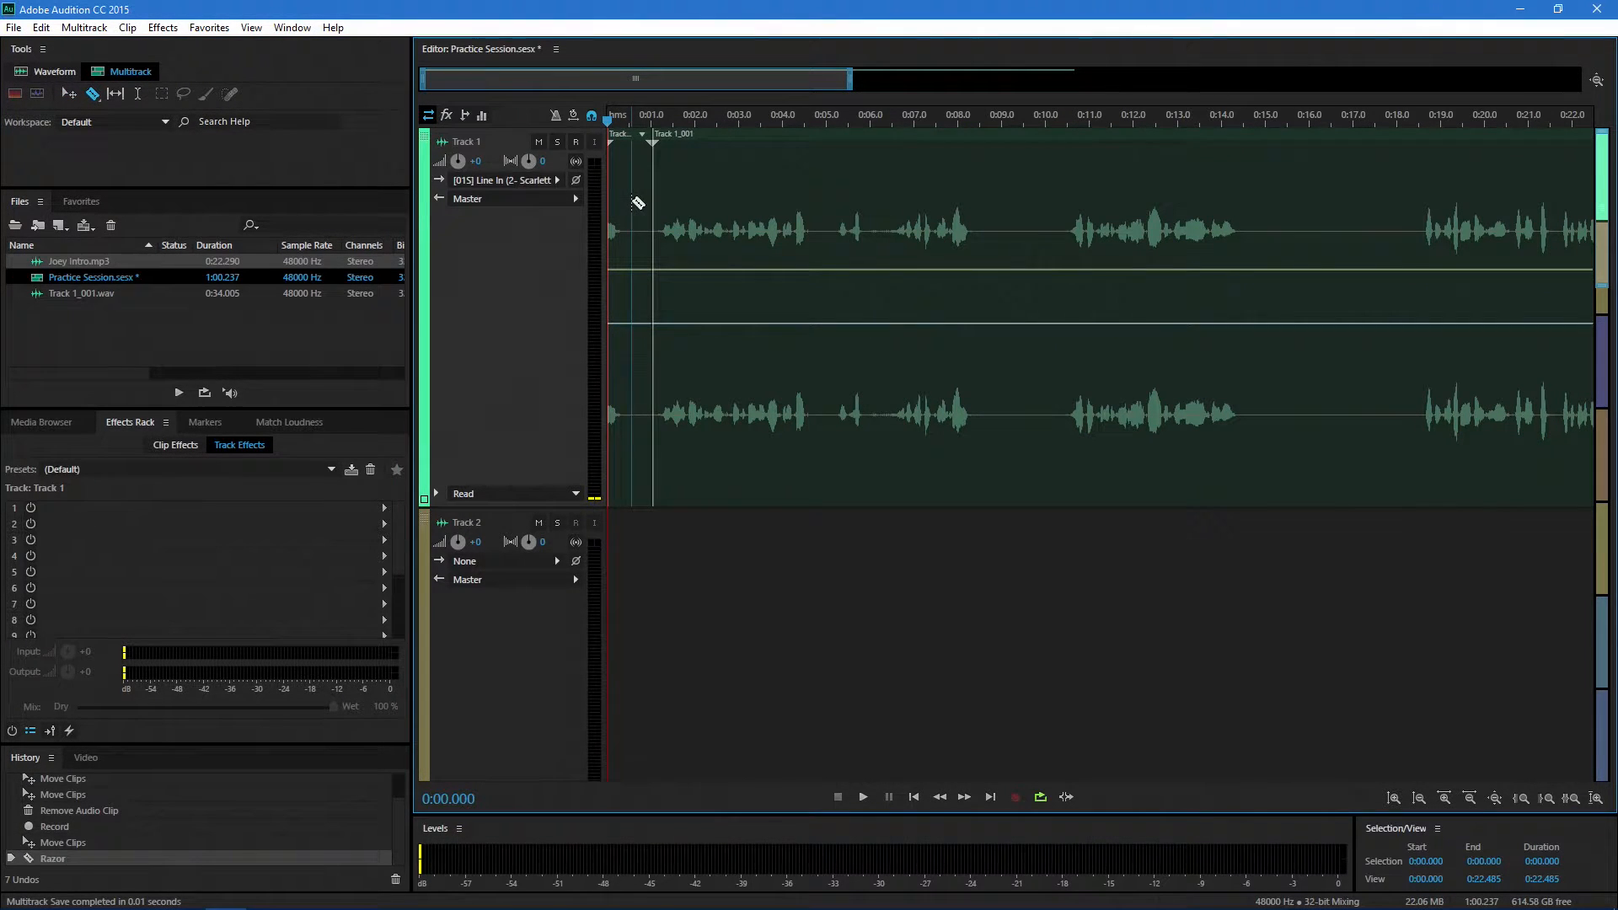
{"action": "left_click", "coordinate": [69, 93]}
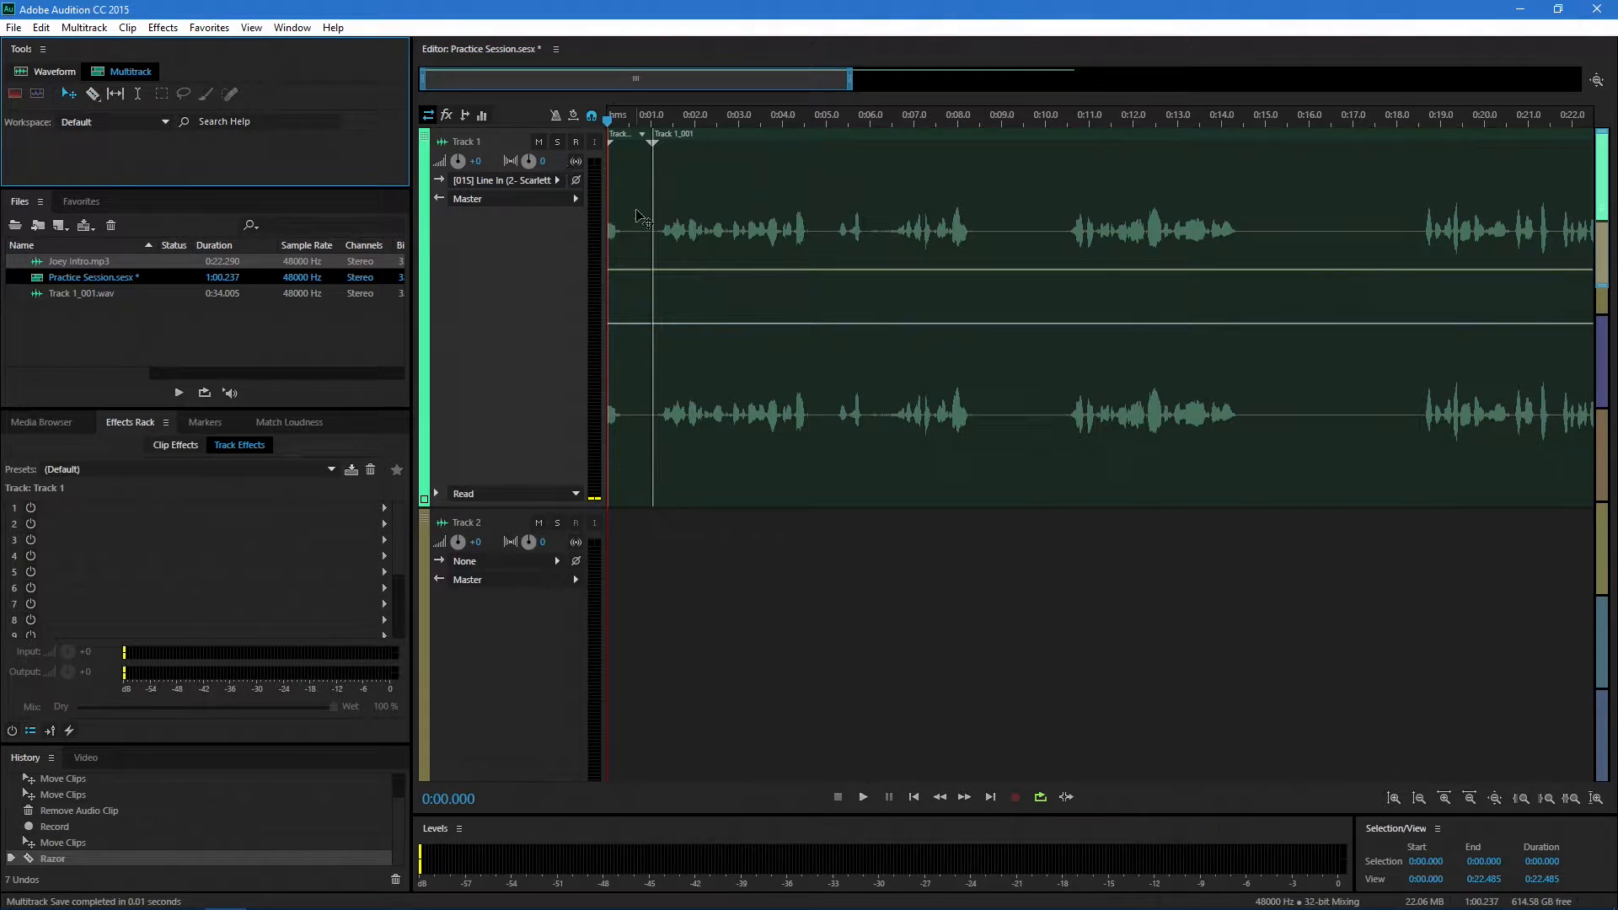
{"action": "left_click", "coordinate": [638, 215]}
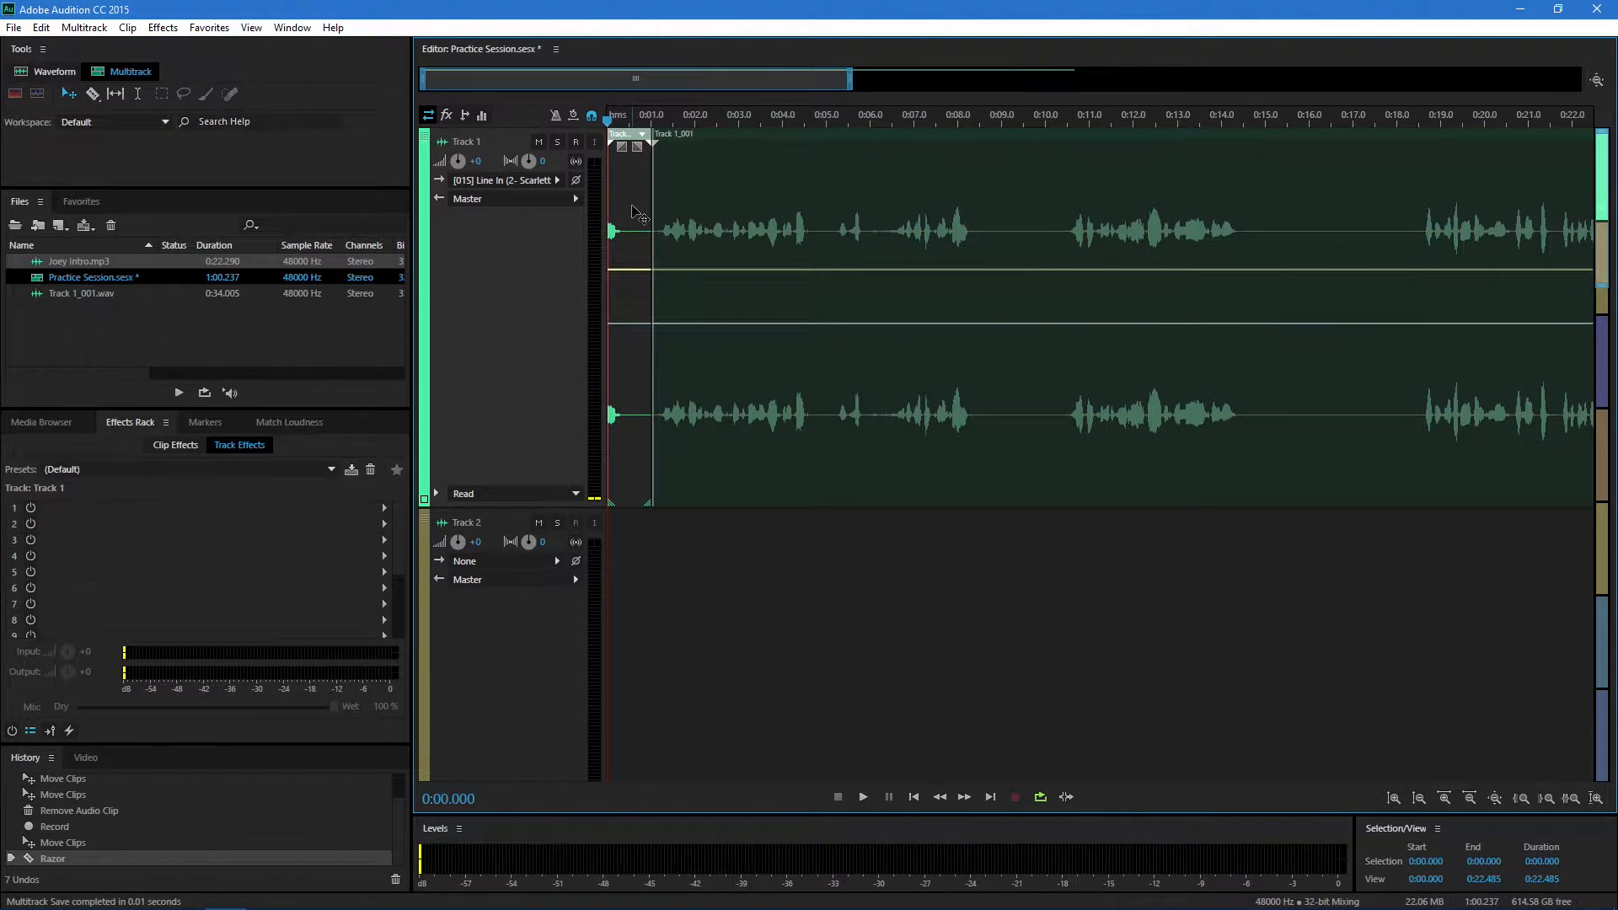
{"action": "key", "text": "Delete"}
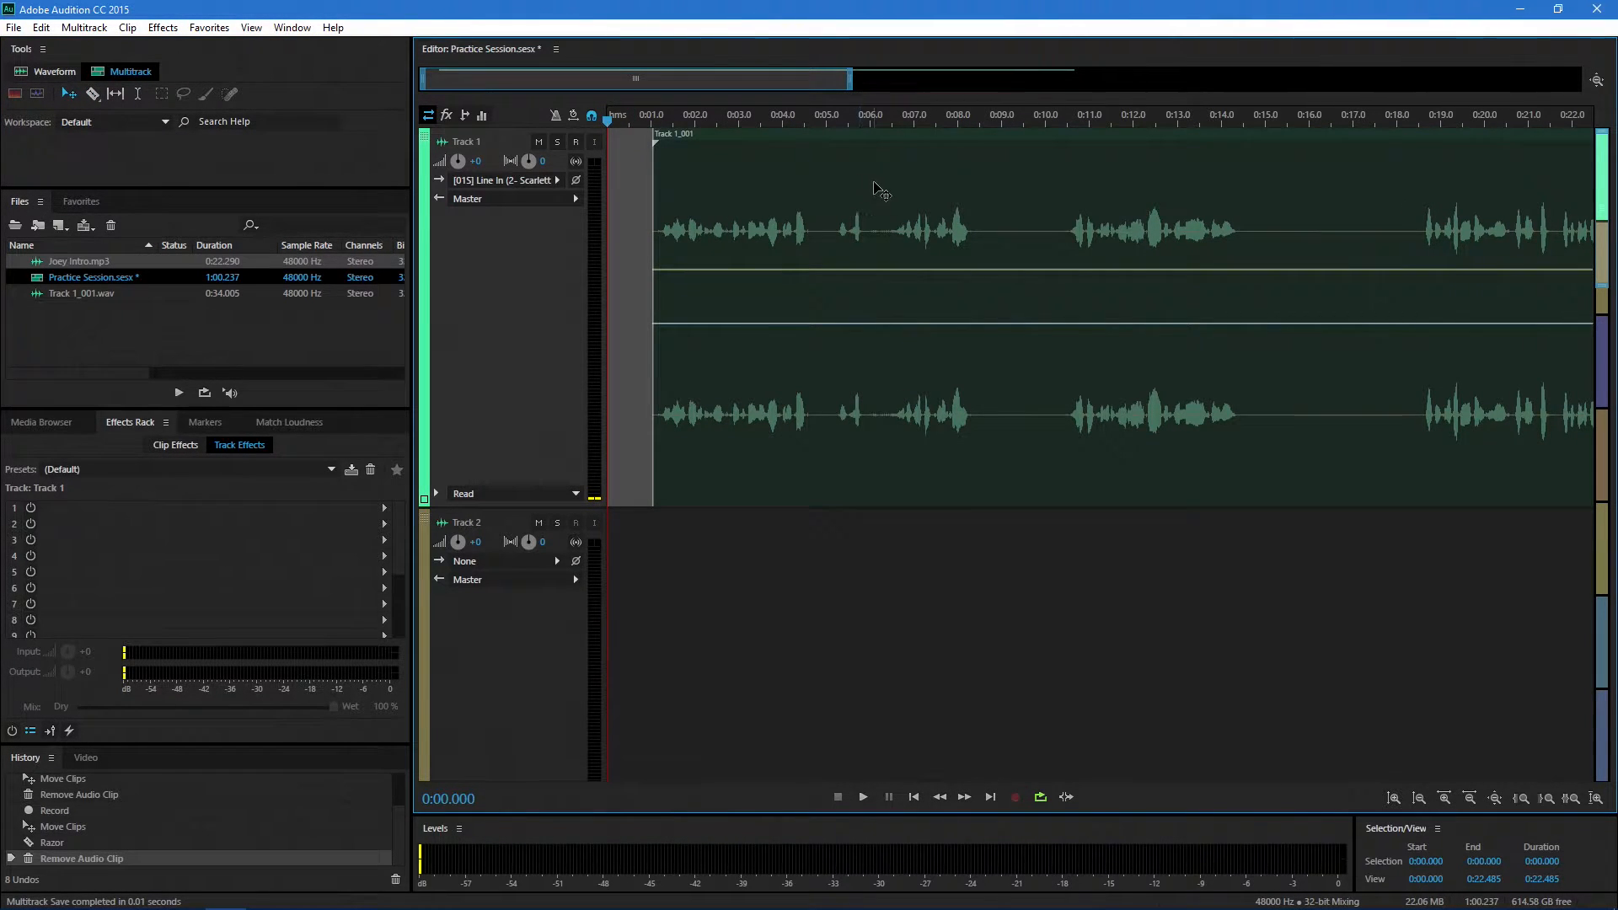
Step: Move the remaining voice clip to the session start, and undo both that move and the removal of the opening piece
{"action": "left_click", "coordinate": [876, 191]}
{"action": "left_click_drag", "start_coordinate": [877, 191], "coordinate": [788, 191]}
{"action": "left_click", "coordinate": [41, 27]}
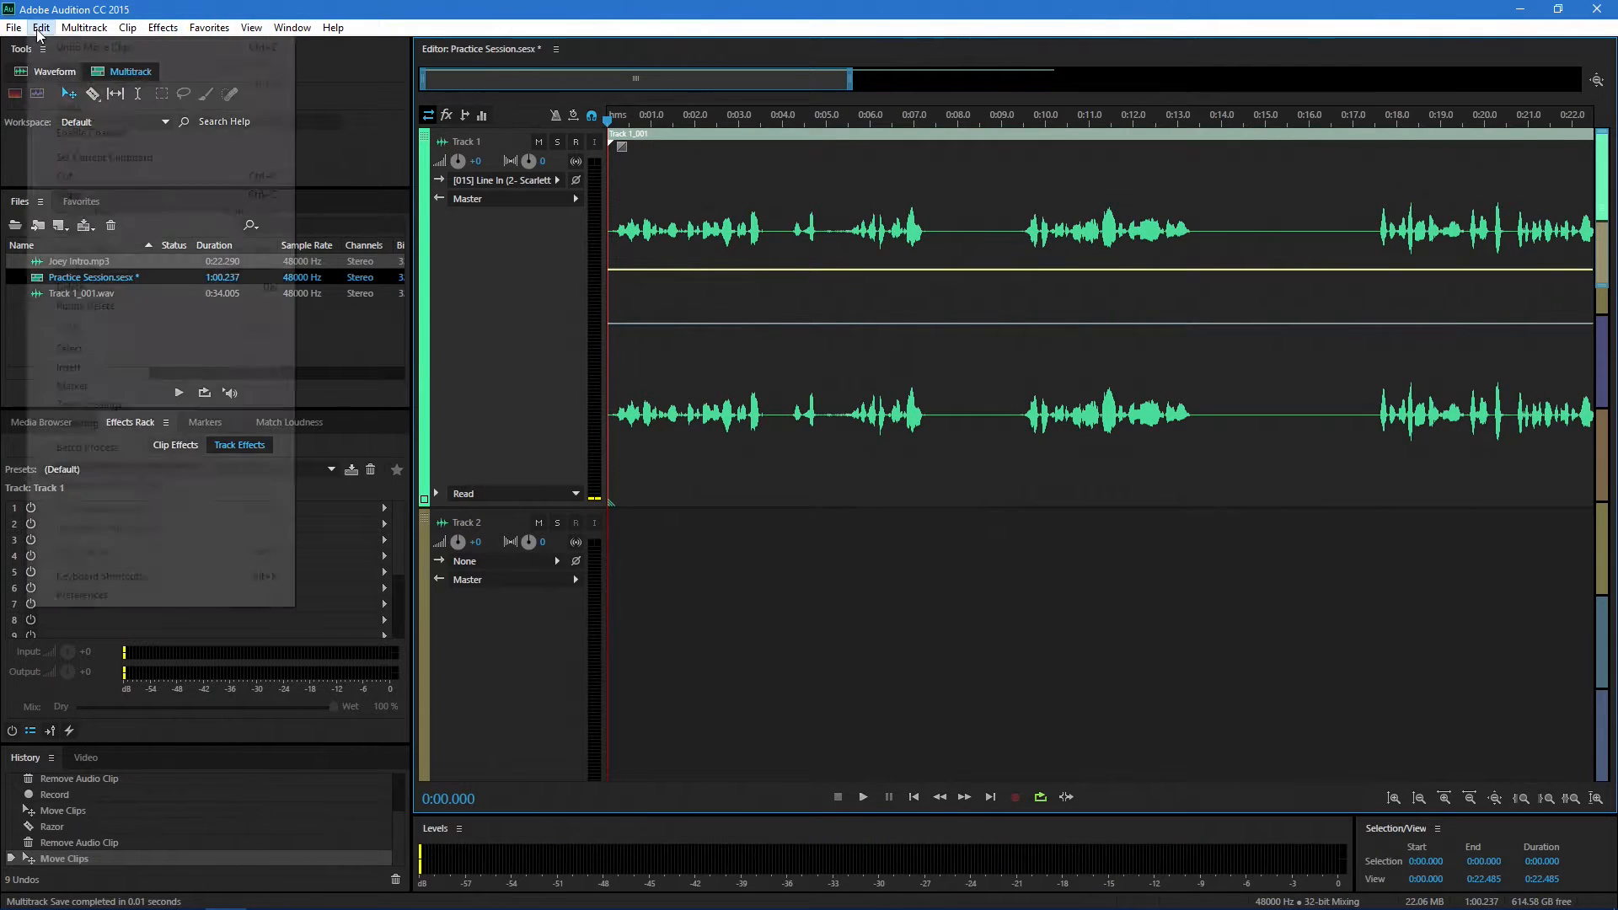
{"action": "left_click", "coordinate": [53, 47]}
{"action": "left_click", "coordinate": [41, 27]}
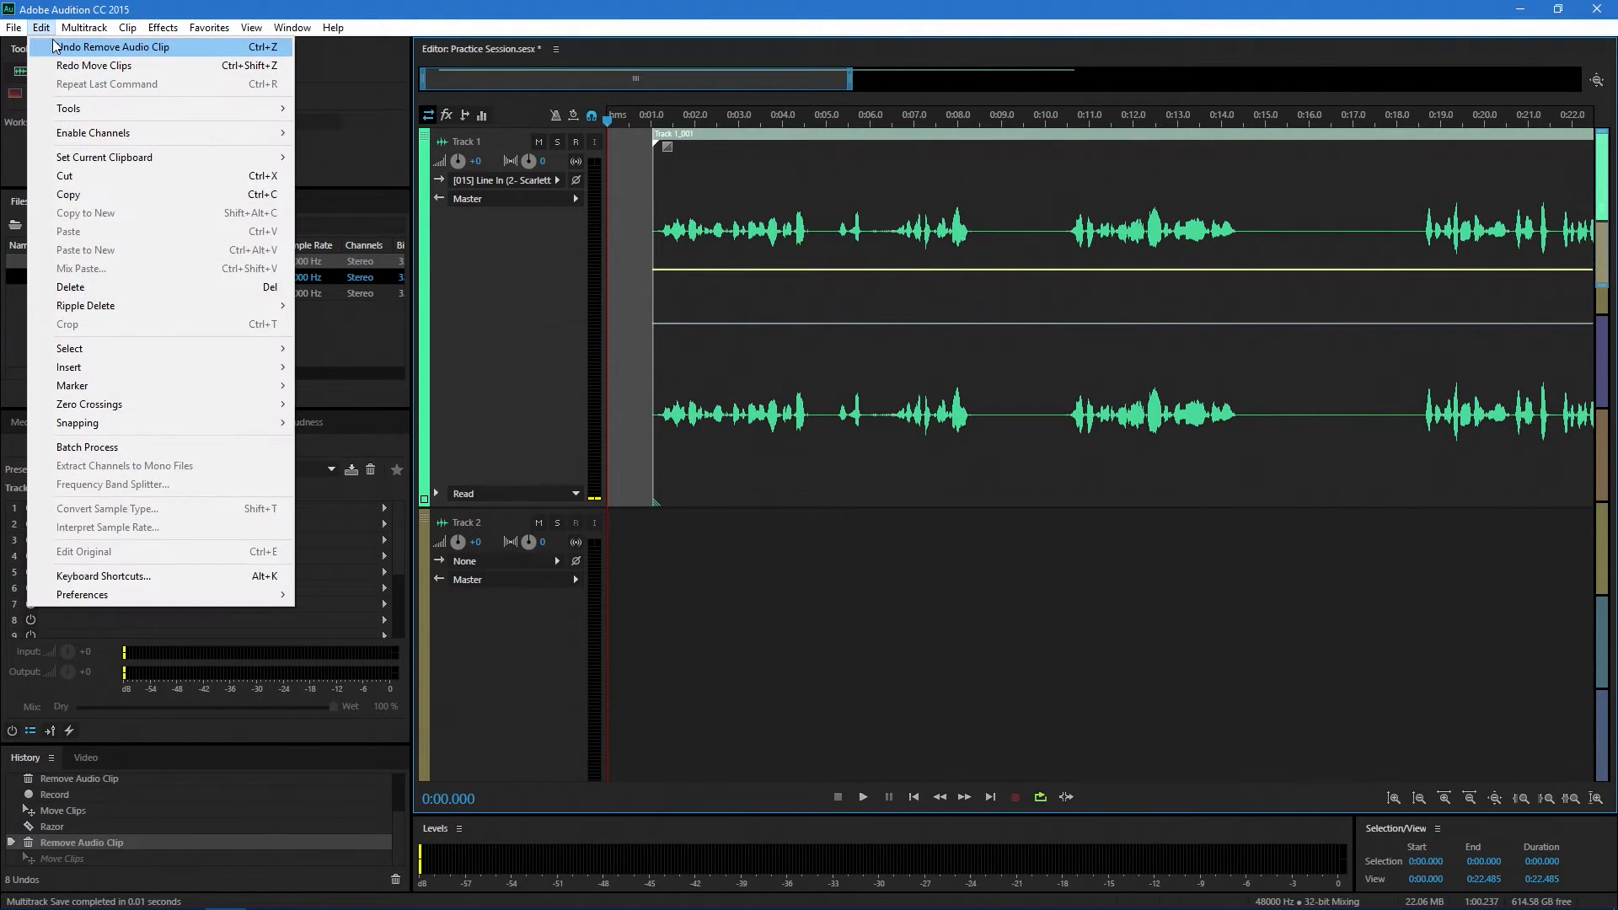
{"action": "left_click", "coordinate": [53, 48]}
Step: Ripple delete the short opening clip on Track 1, and undo the ripple delete
{"action": "right_click", "coordinate": [624, 224]}
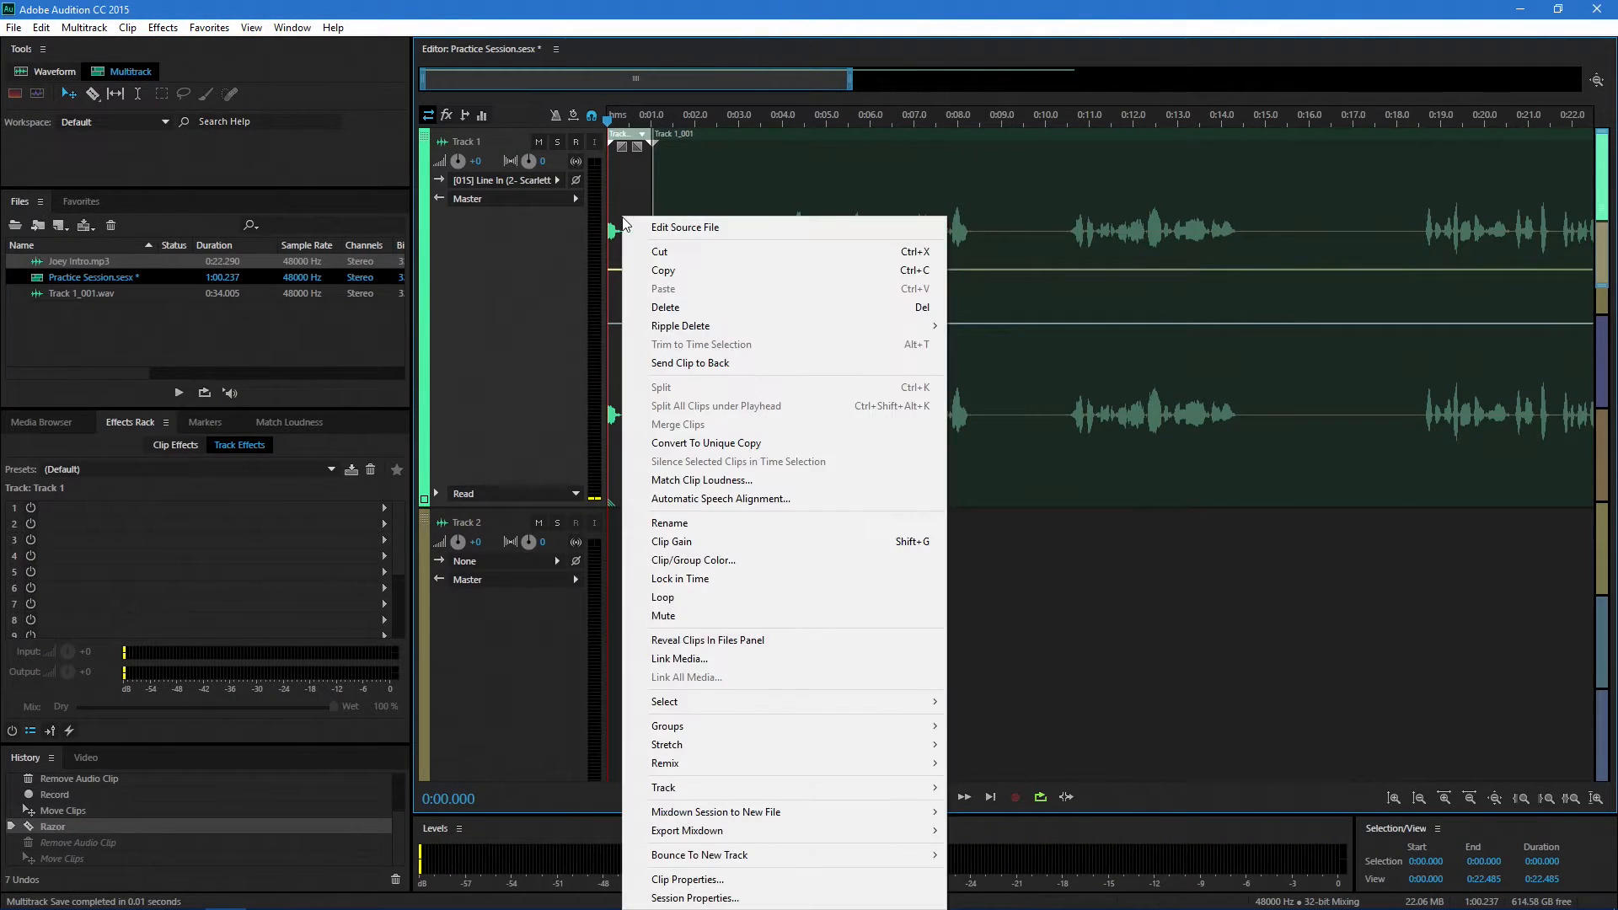
{"action": "mouse_move", "coordinate": [771, 327]}
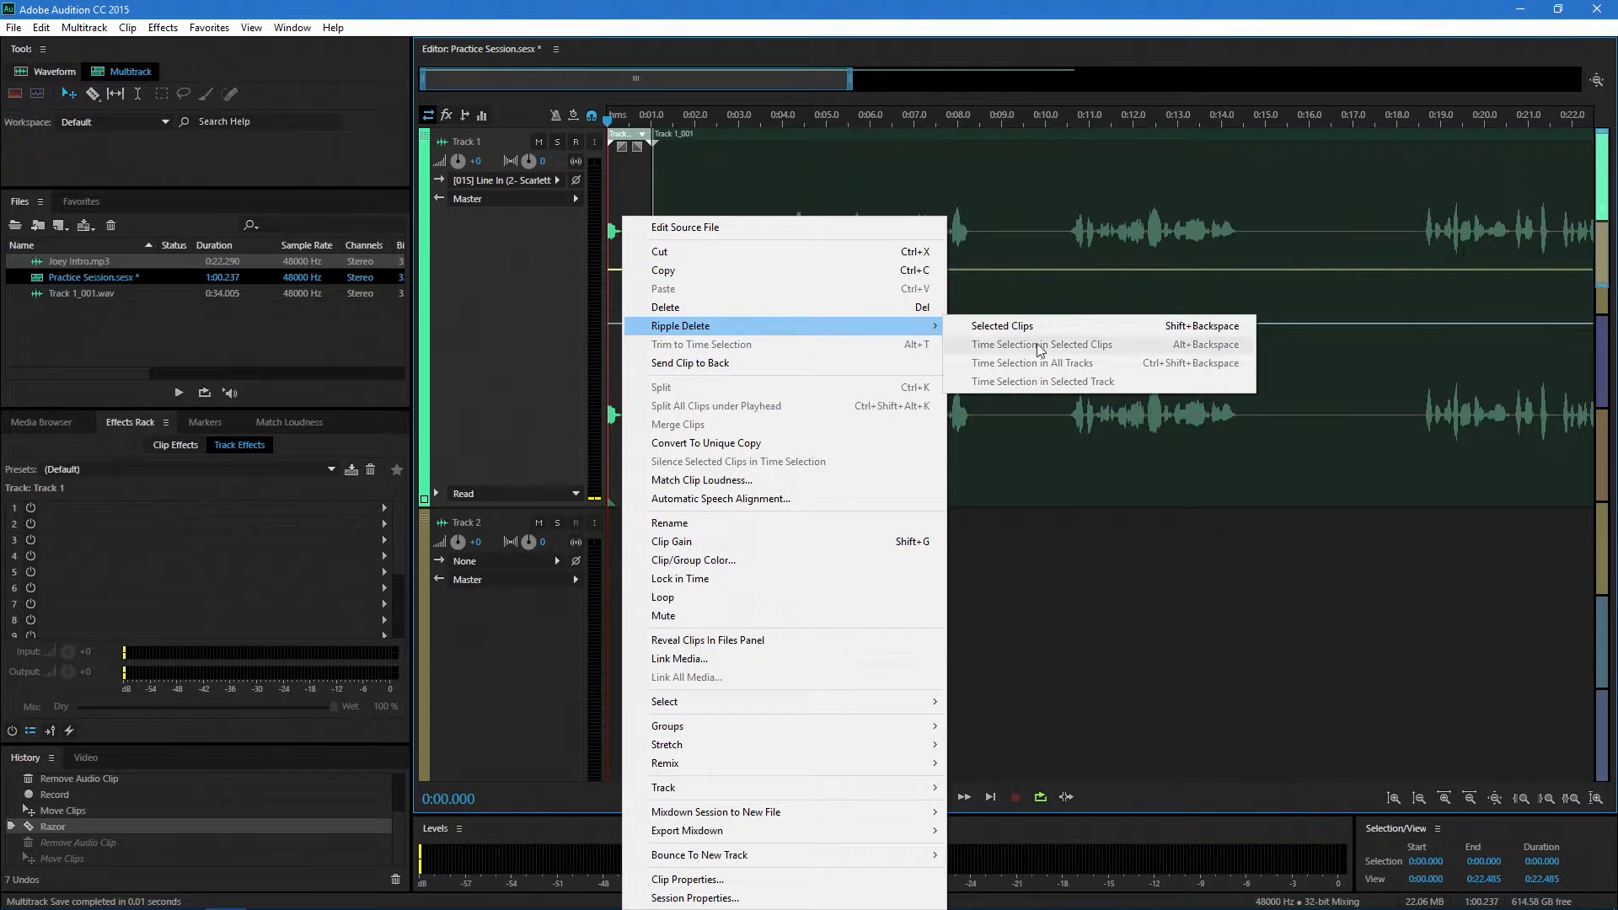
{"action": "left_click", "coordinate": [1097, 333]}
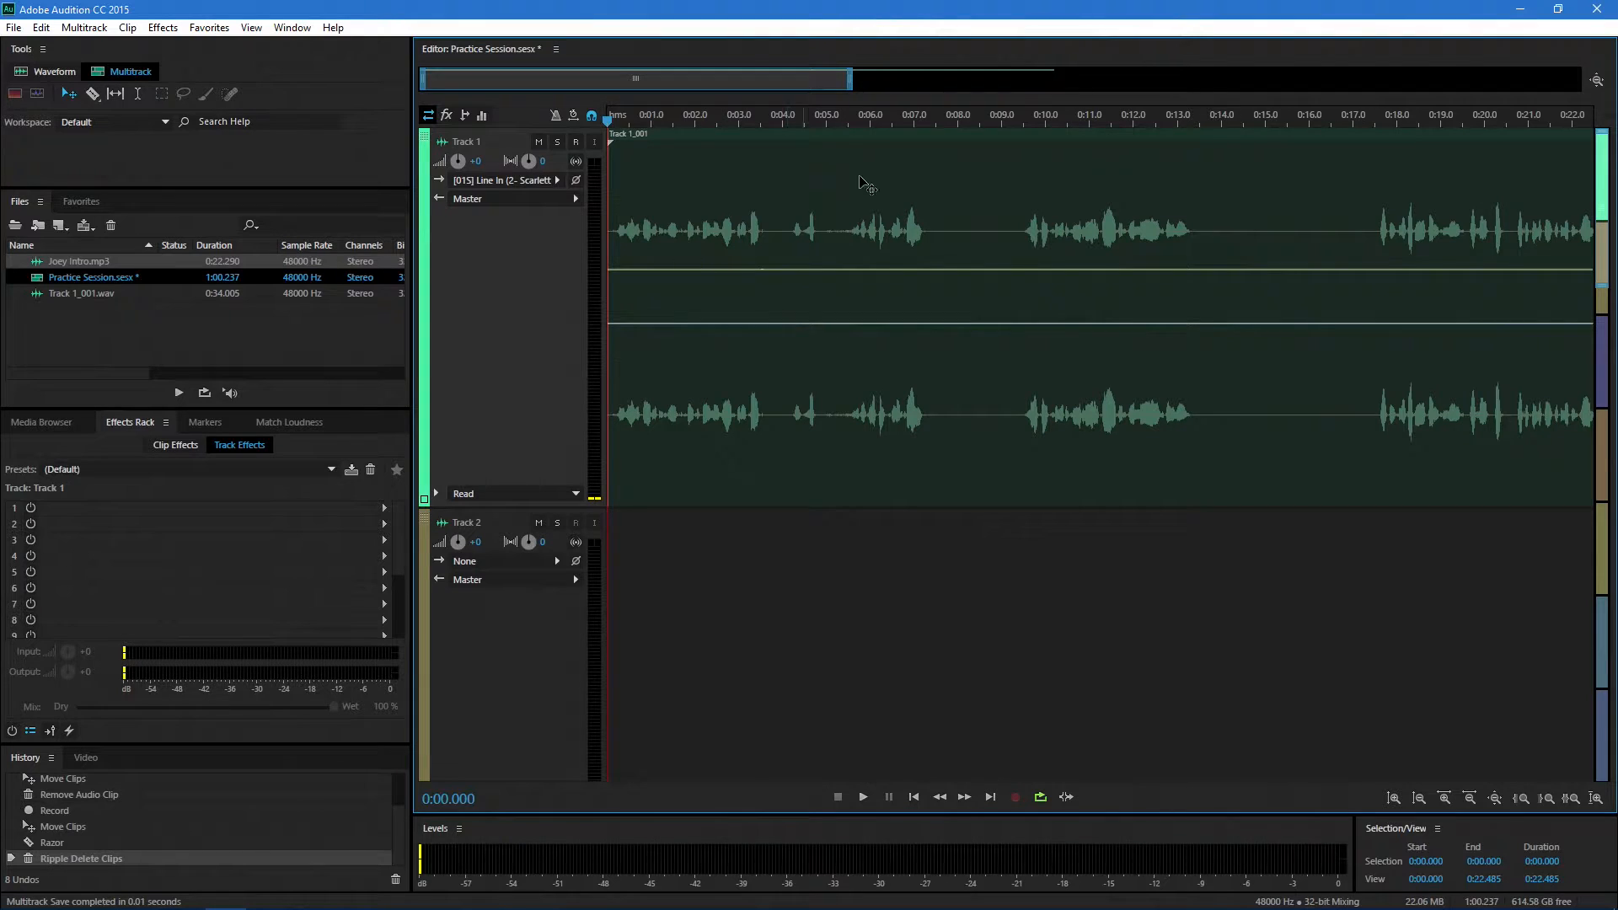
{"action": "left_click", "coordinate": [41, 28]}
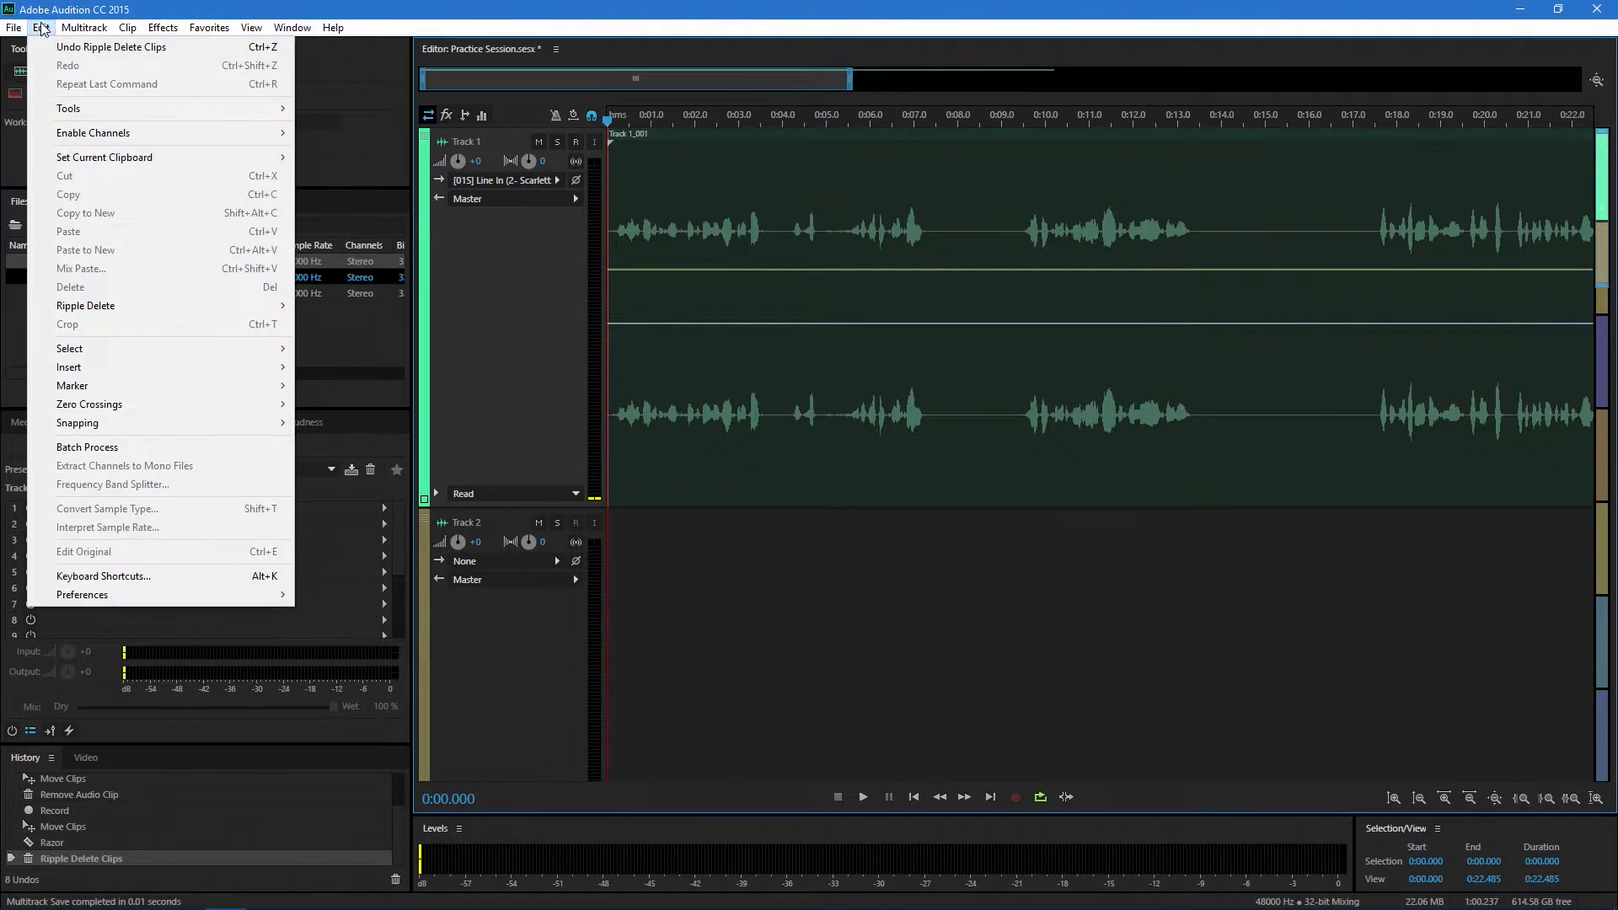
{"action": "left_click", "coordinate": [110, 47]}
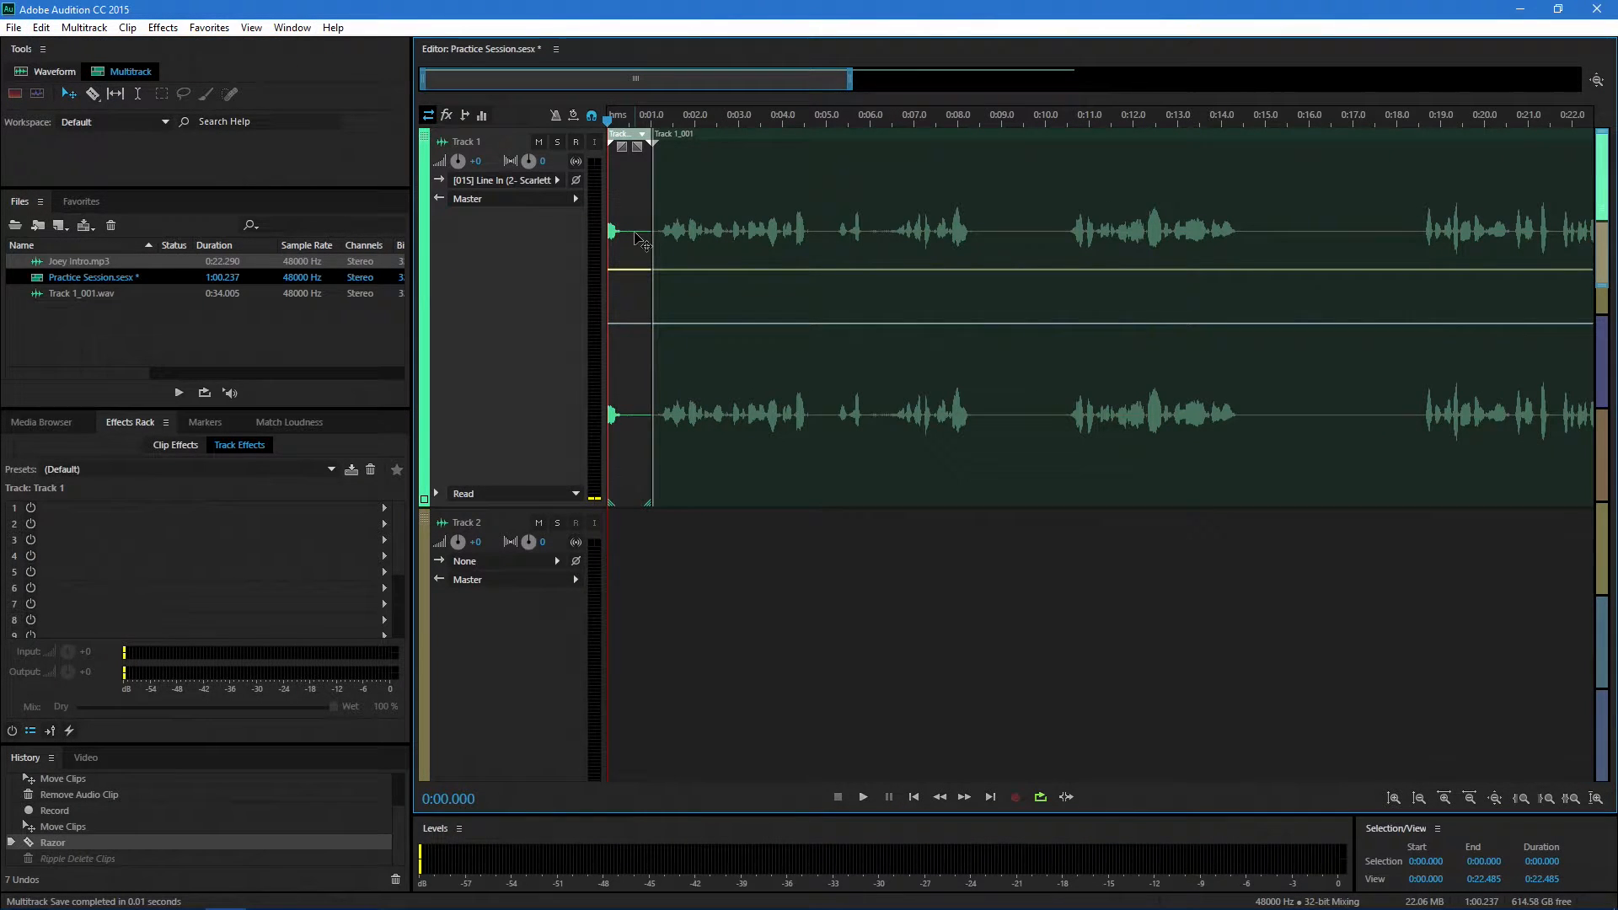
Step: Delete the short opening clip on Track 1 without rippling, and undo the removal
{"action": "key", "text": "Delete"}
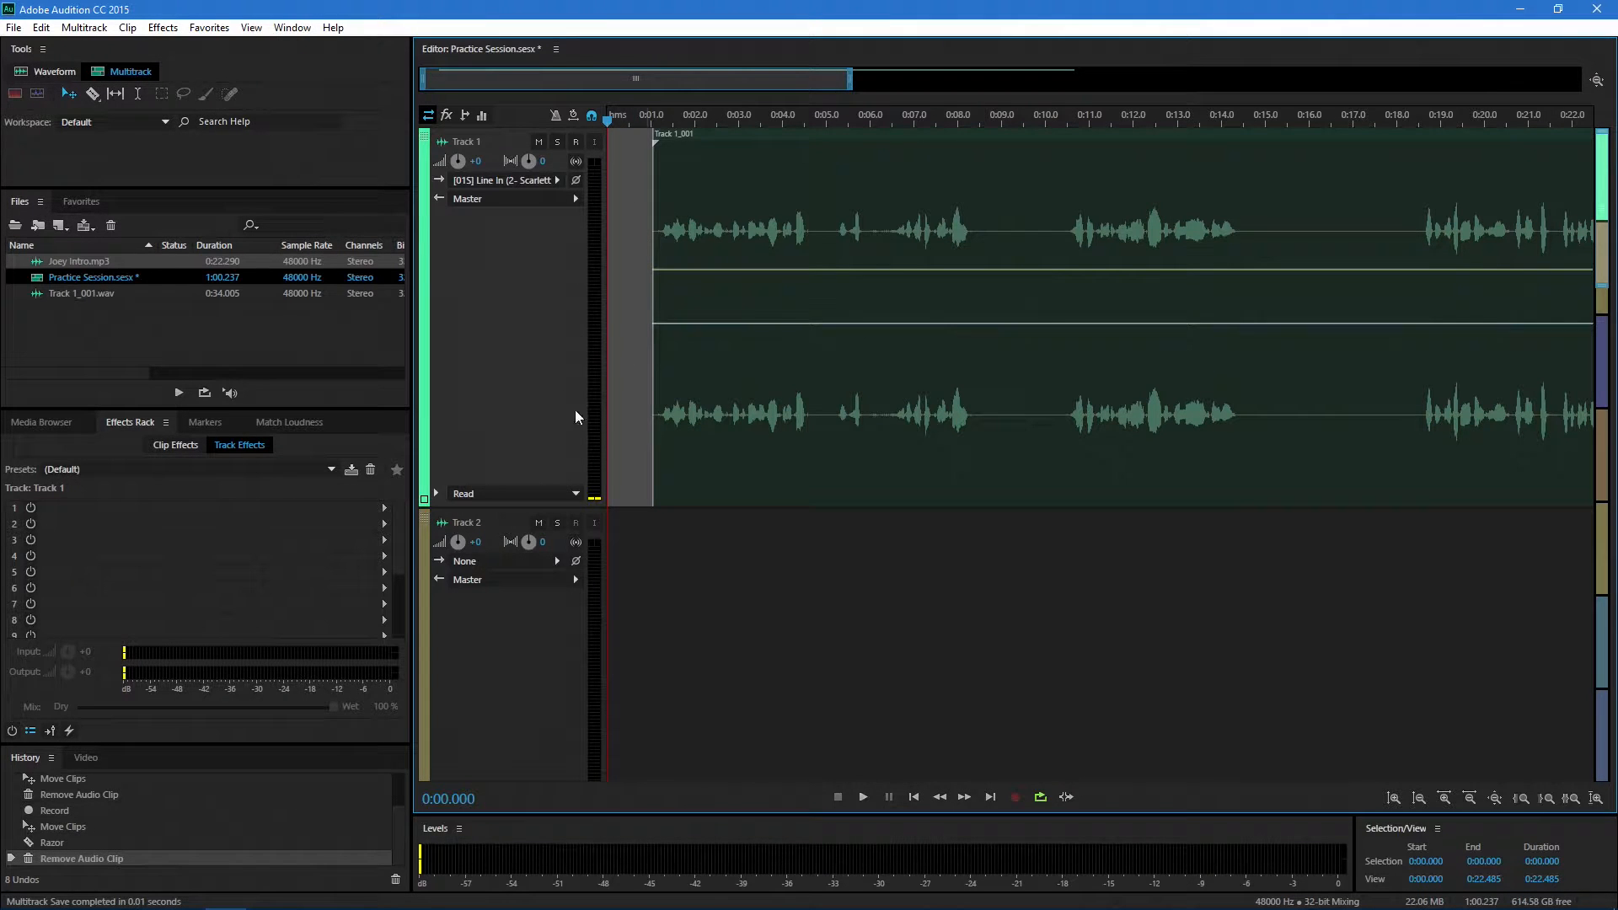
{"action": "left_click", "coordinate": [42, 28]}
{"action": "left_click", "coordinate": [59, 48]}
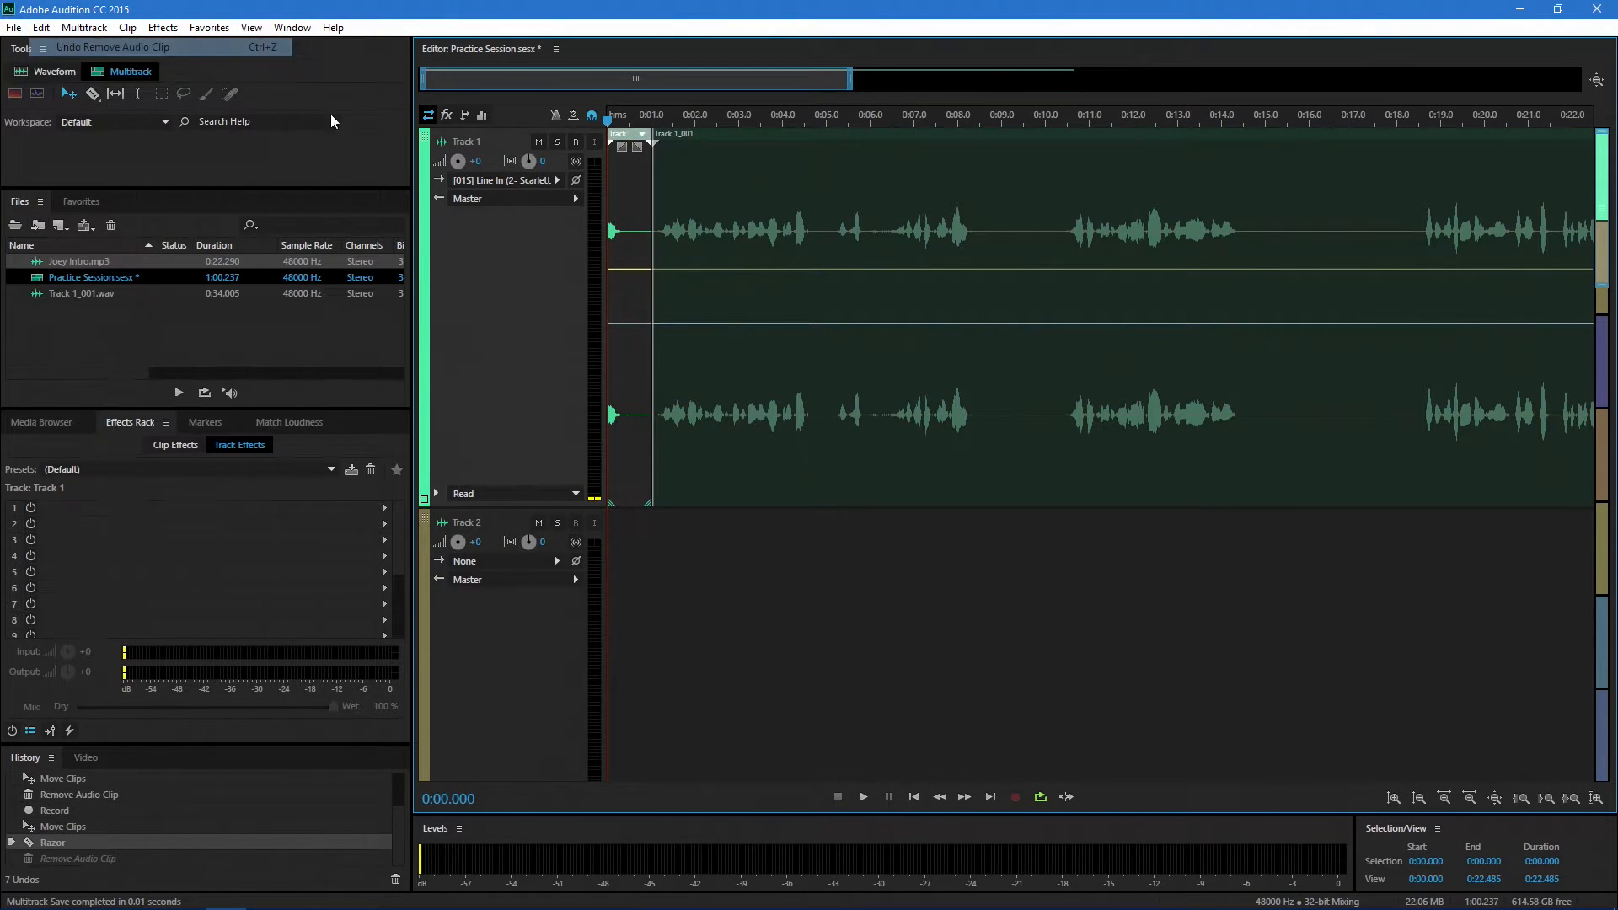
Step: Ripple delete the short opening clip once more, and undo both the ripple delete and the razor split
{"action": "right_click", "coordinate": [623, 213]}
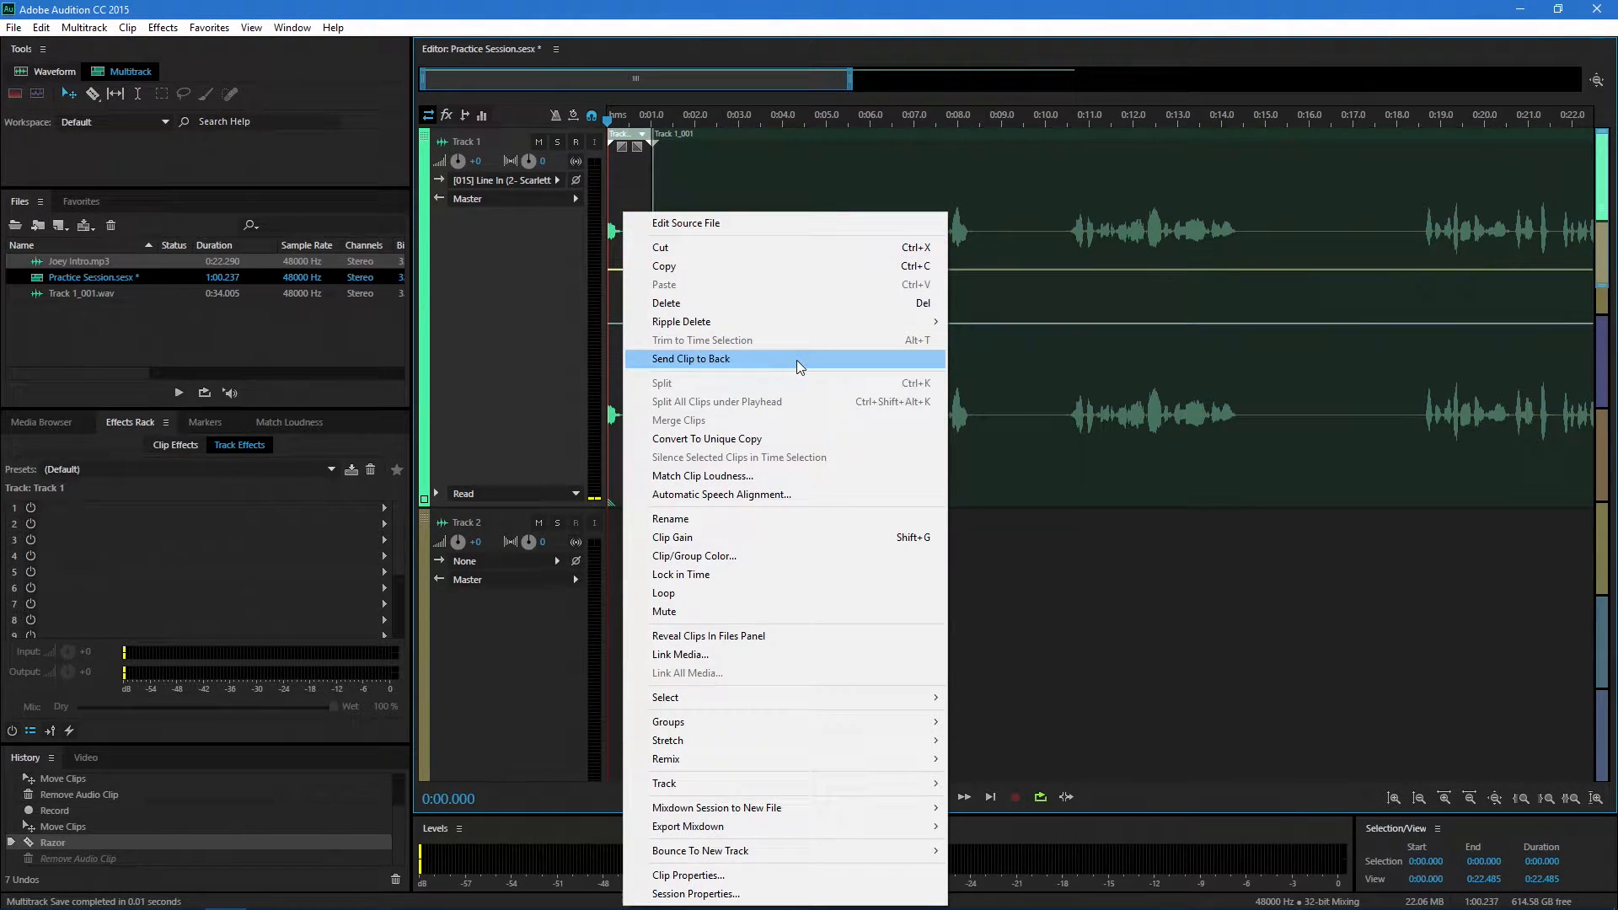
{"action": "mouse_move", "coordinate": [811, 323]}
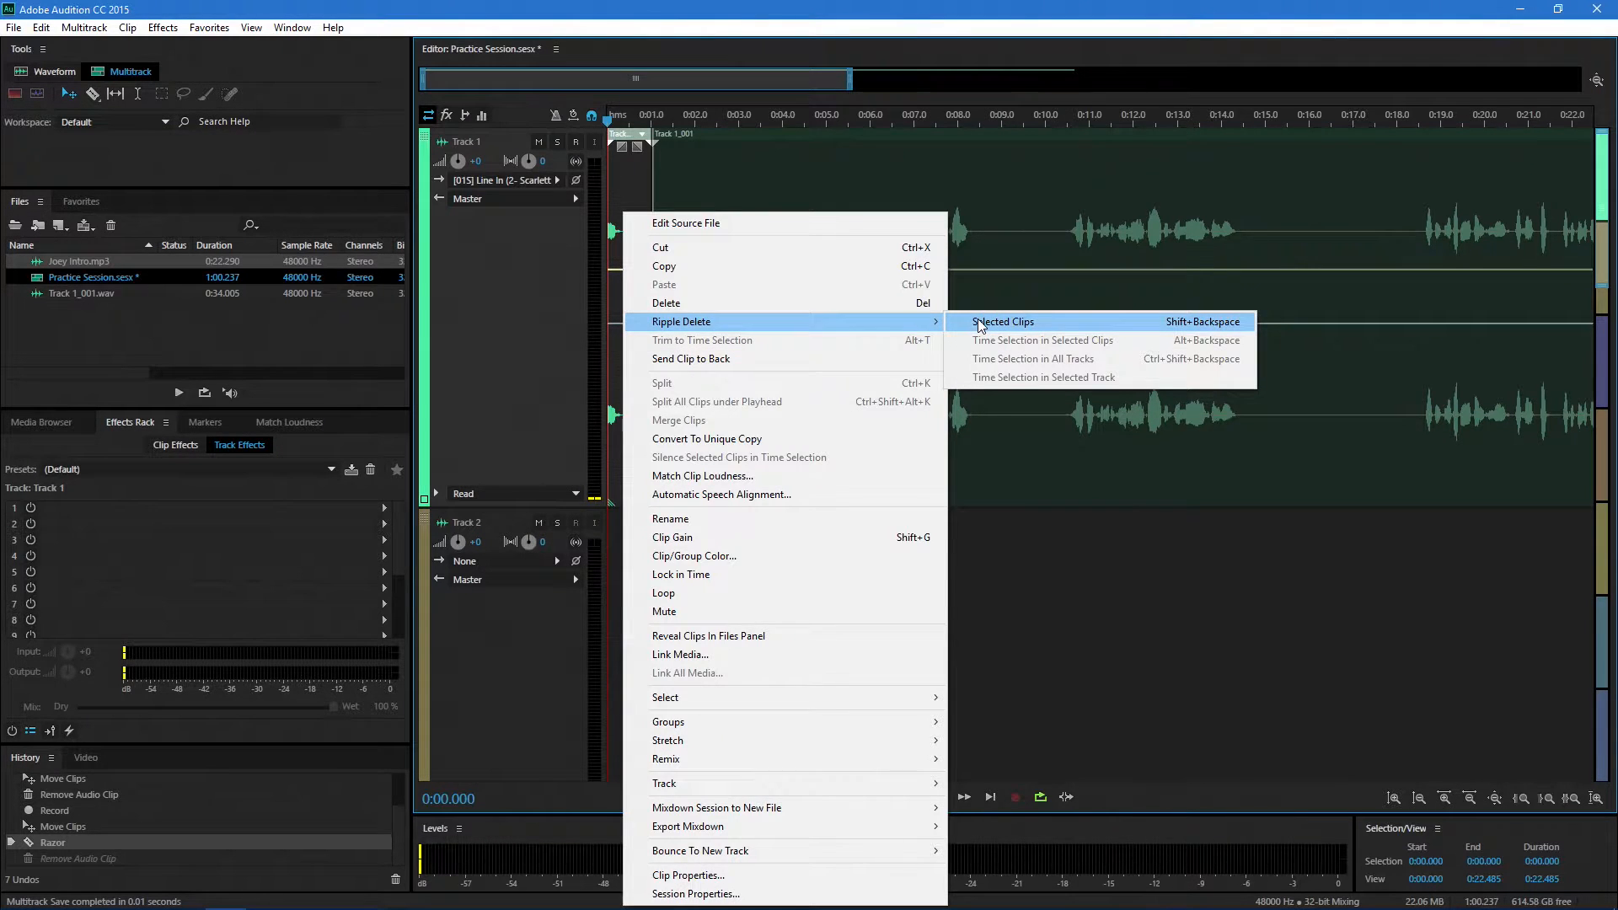
{"action": "left_click", "coordinate": [980, 324]}
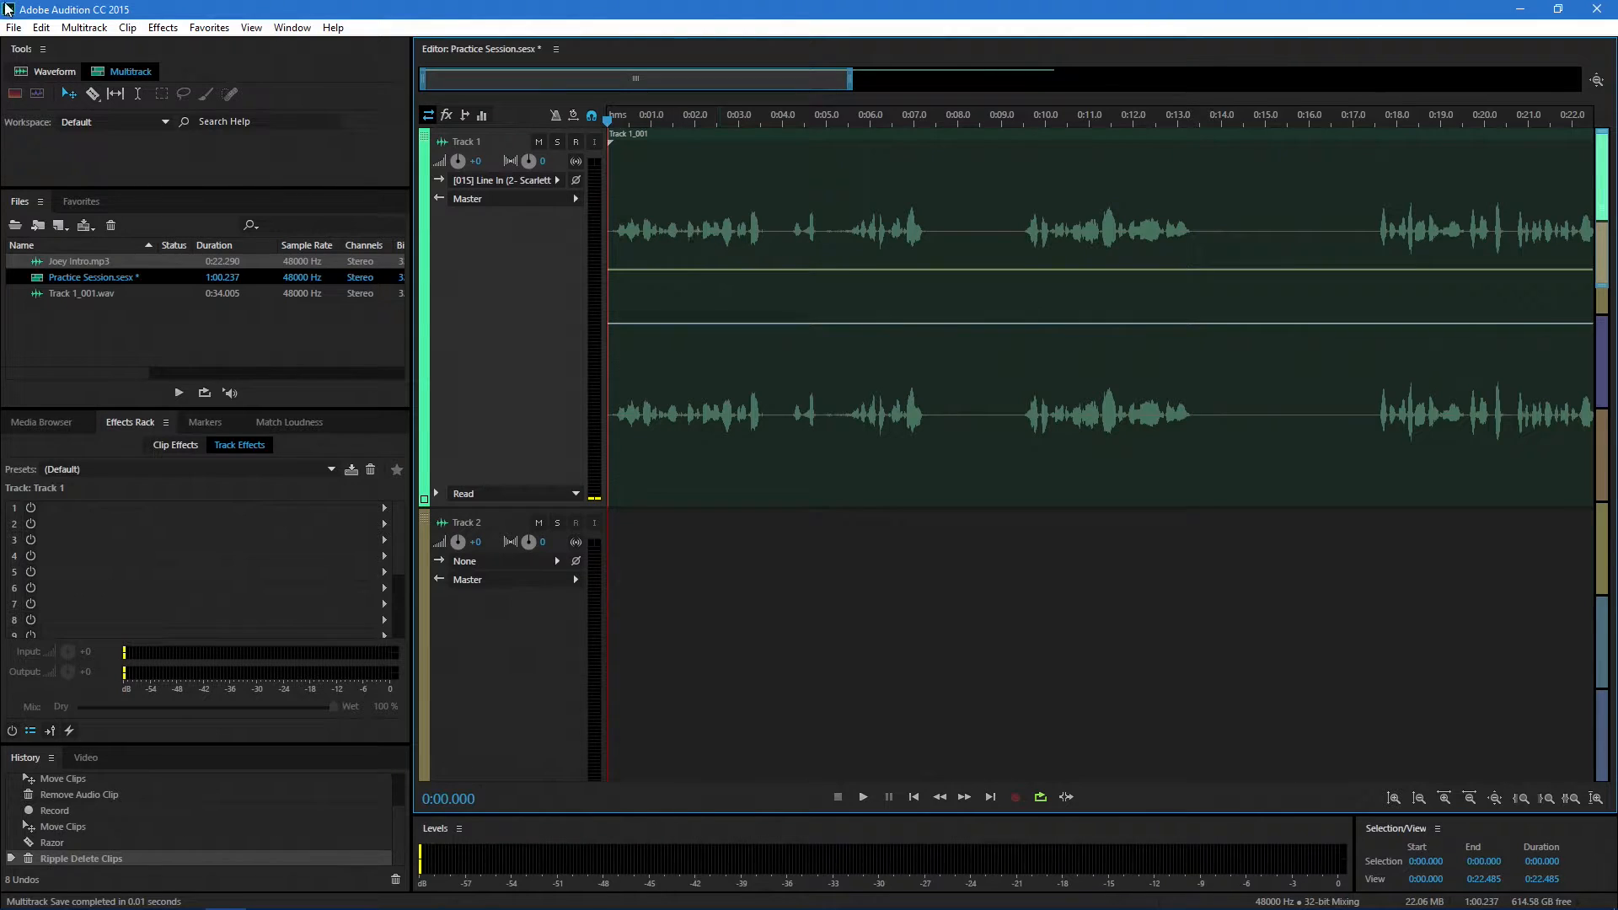
{"action": "left_click", "coordinate": [40, 27]}
{"action": "left_click", "coordinate": [66, 48]}
{"action": "left_click", "coordinate": [41, 27]}
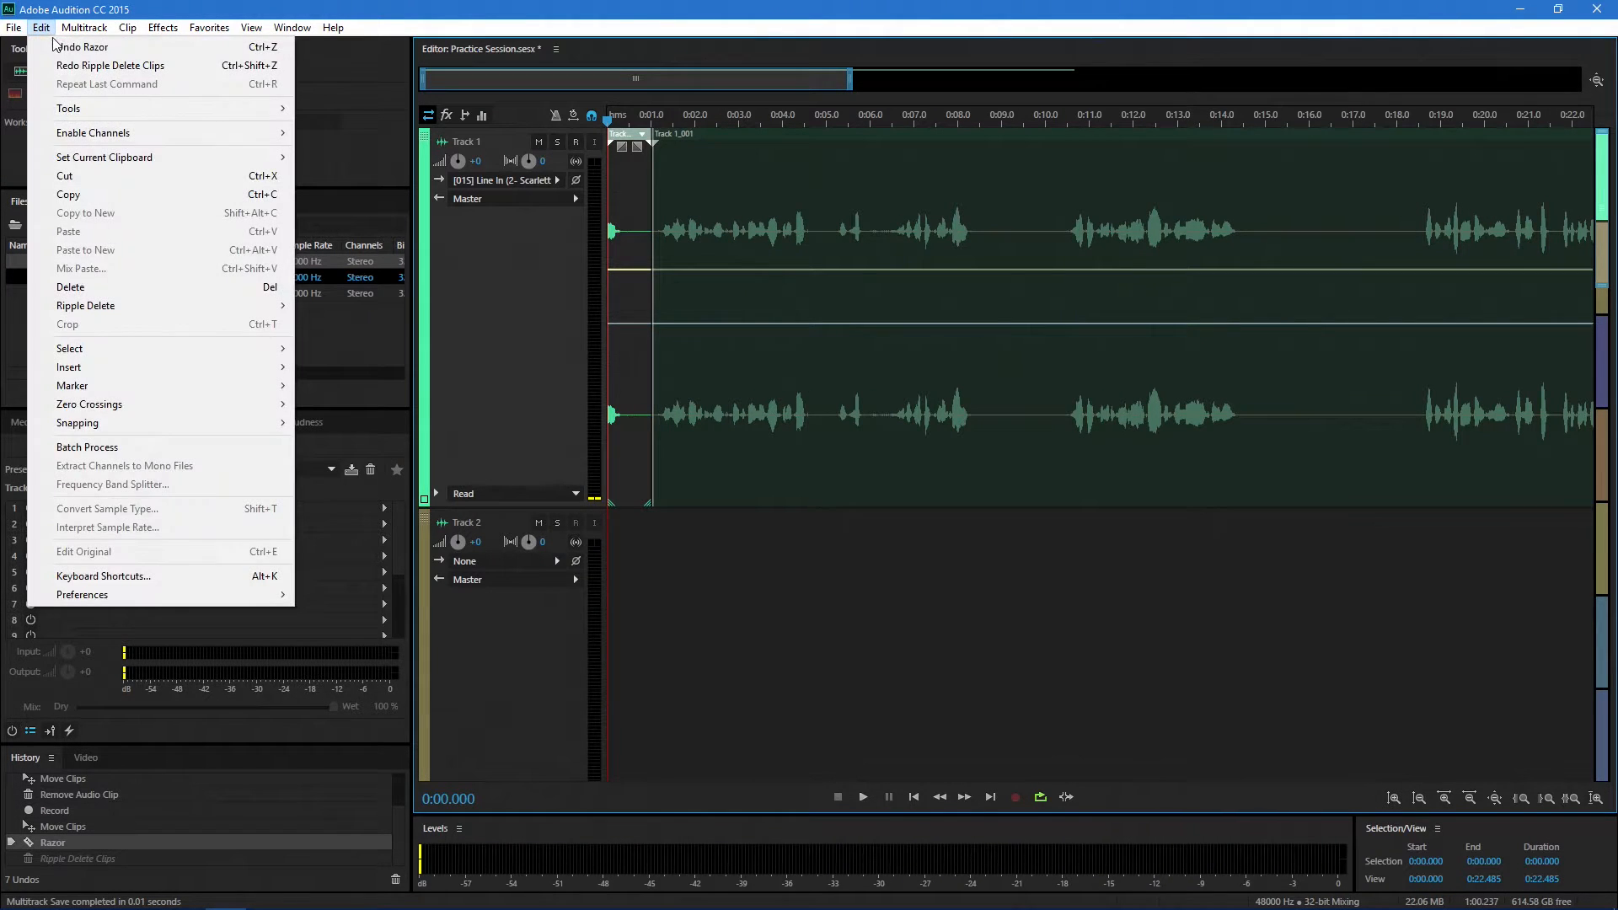
{"action": "left_click", "coordinate": [66, 48]}
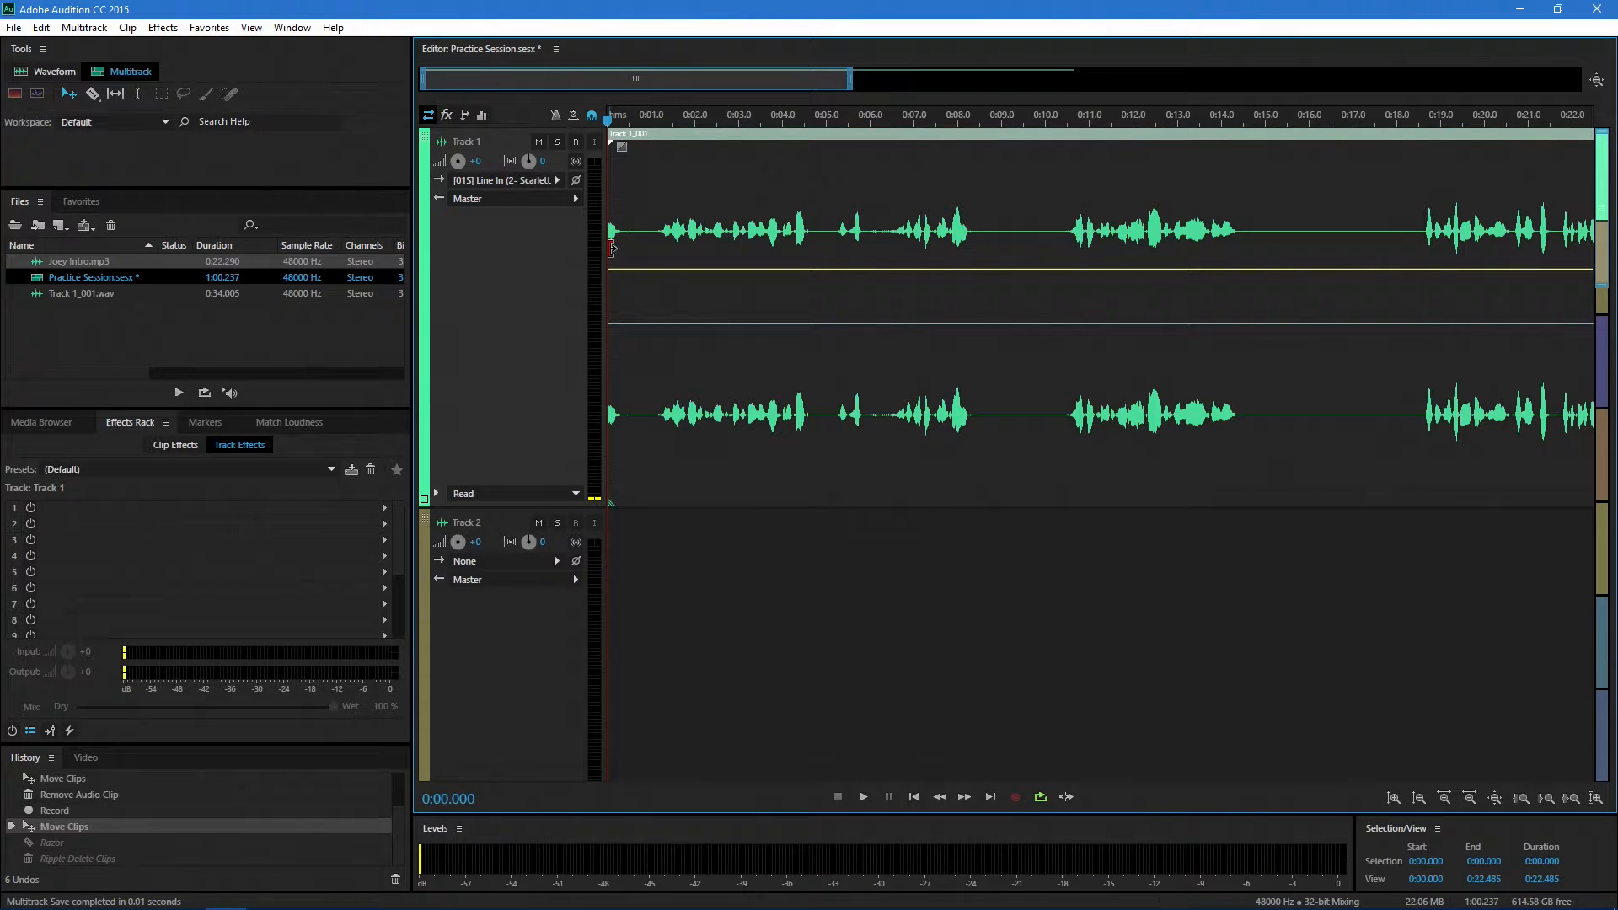
Step: Trim the start of the Track 1_001 clip to about 0:01 and place the playhead at about 0:01.14
{"action": "left_click_drag", "start_coordinate": [612, 247], "coordinate": [654, 253]}
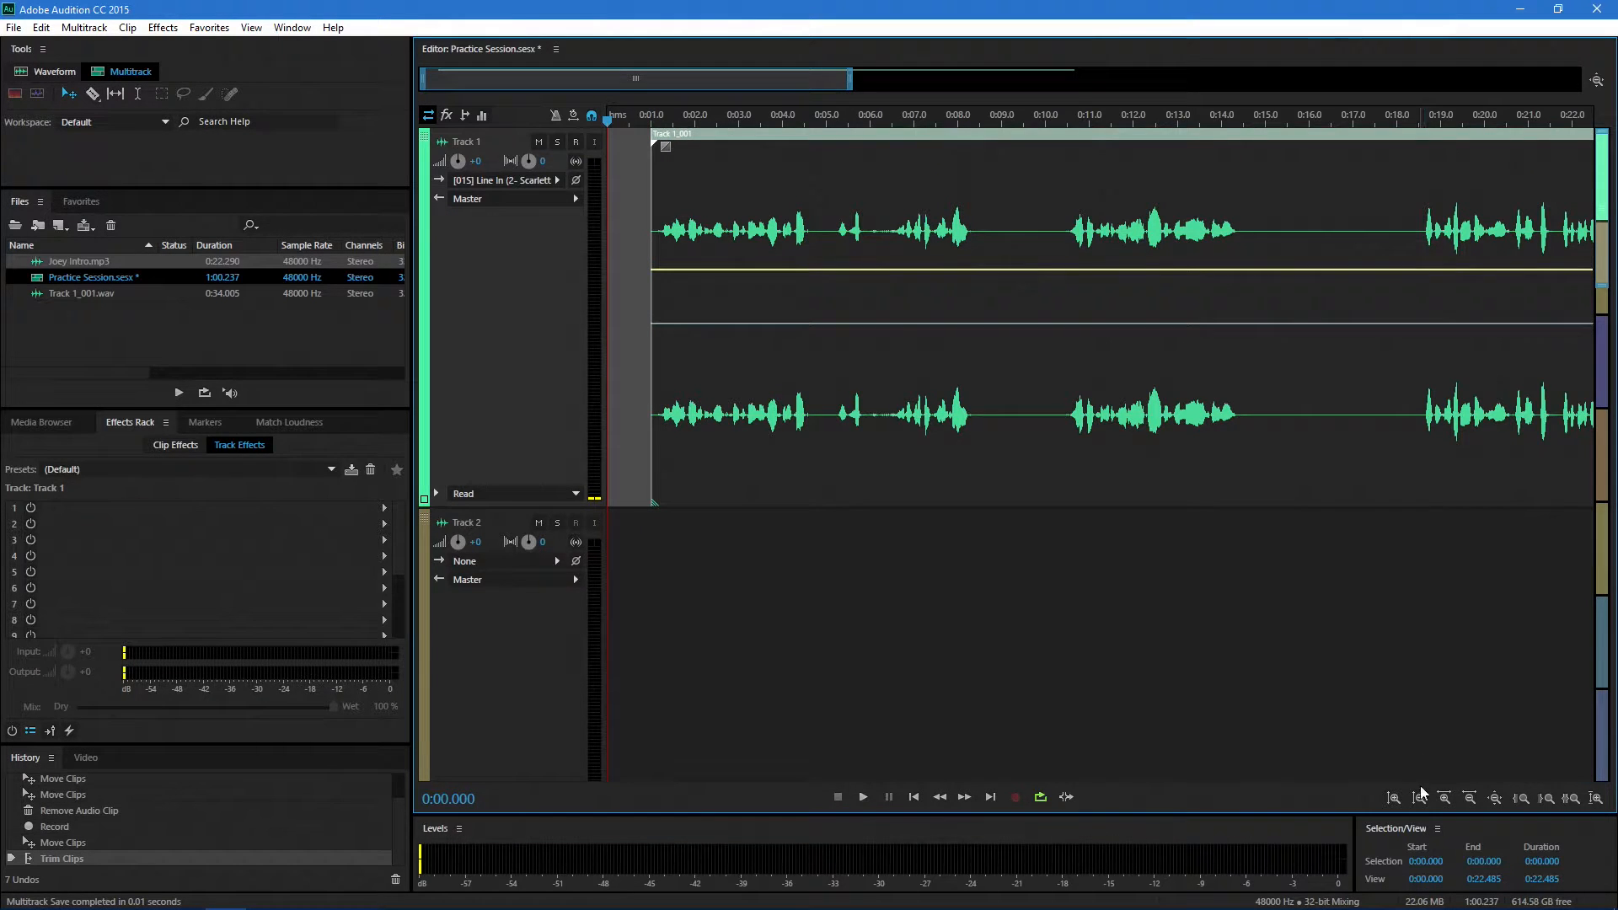
{"action": "left_click", "coordinate": [1444, 798]}
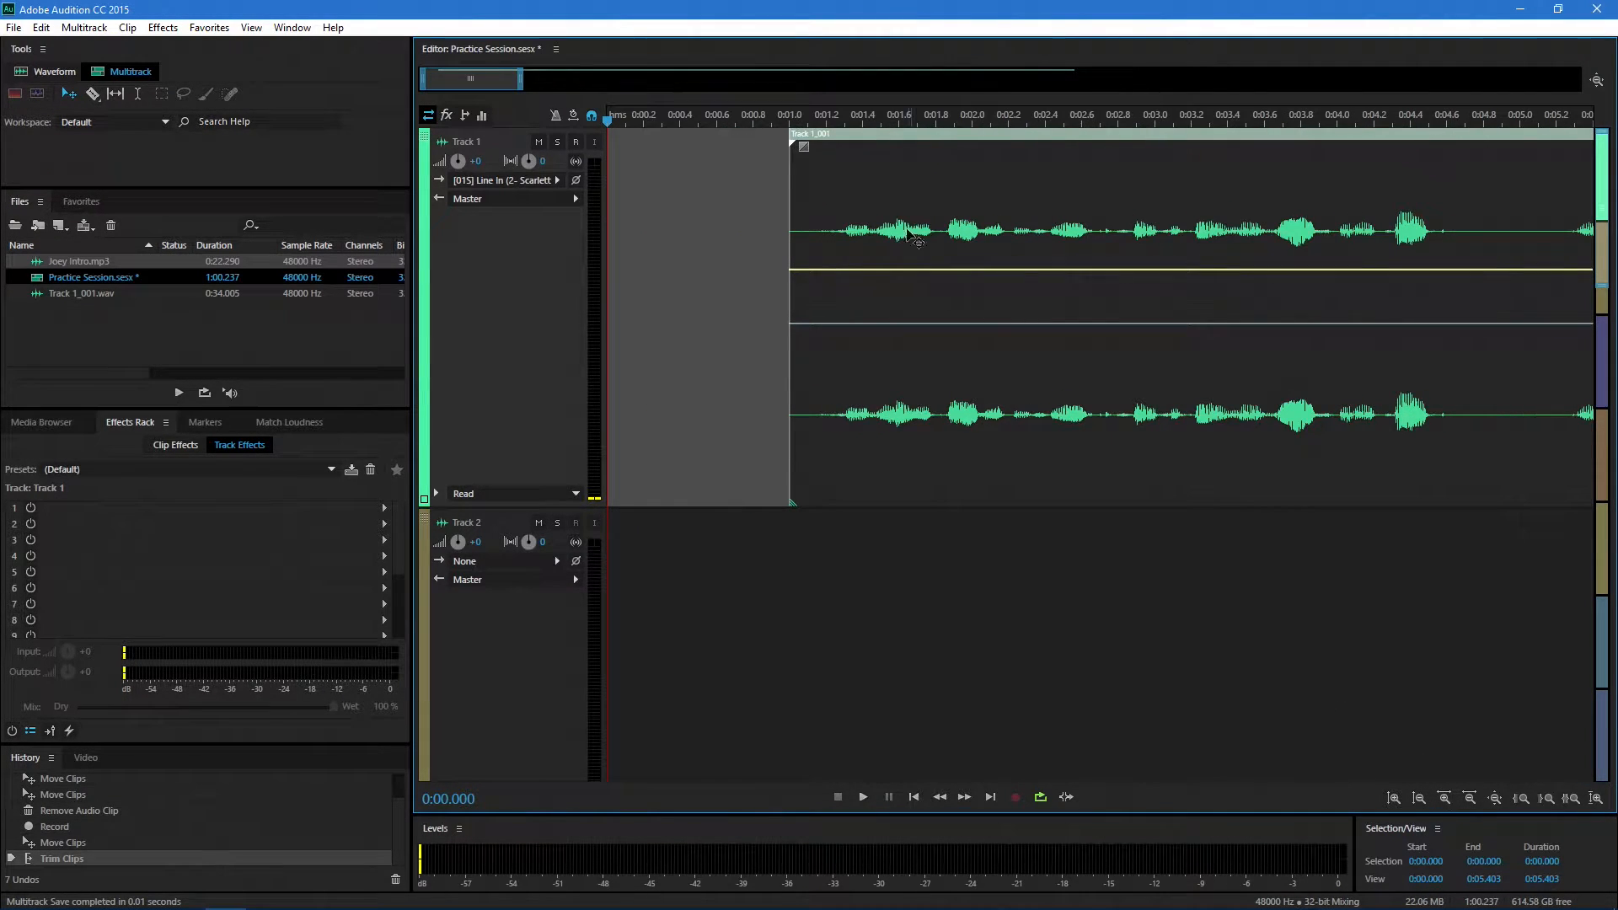
{"action": "left_click", "coordinate": [815, 120]}
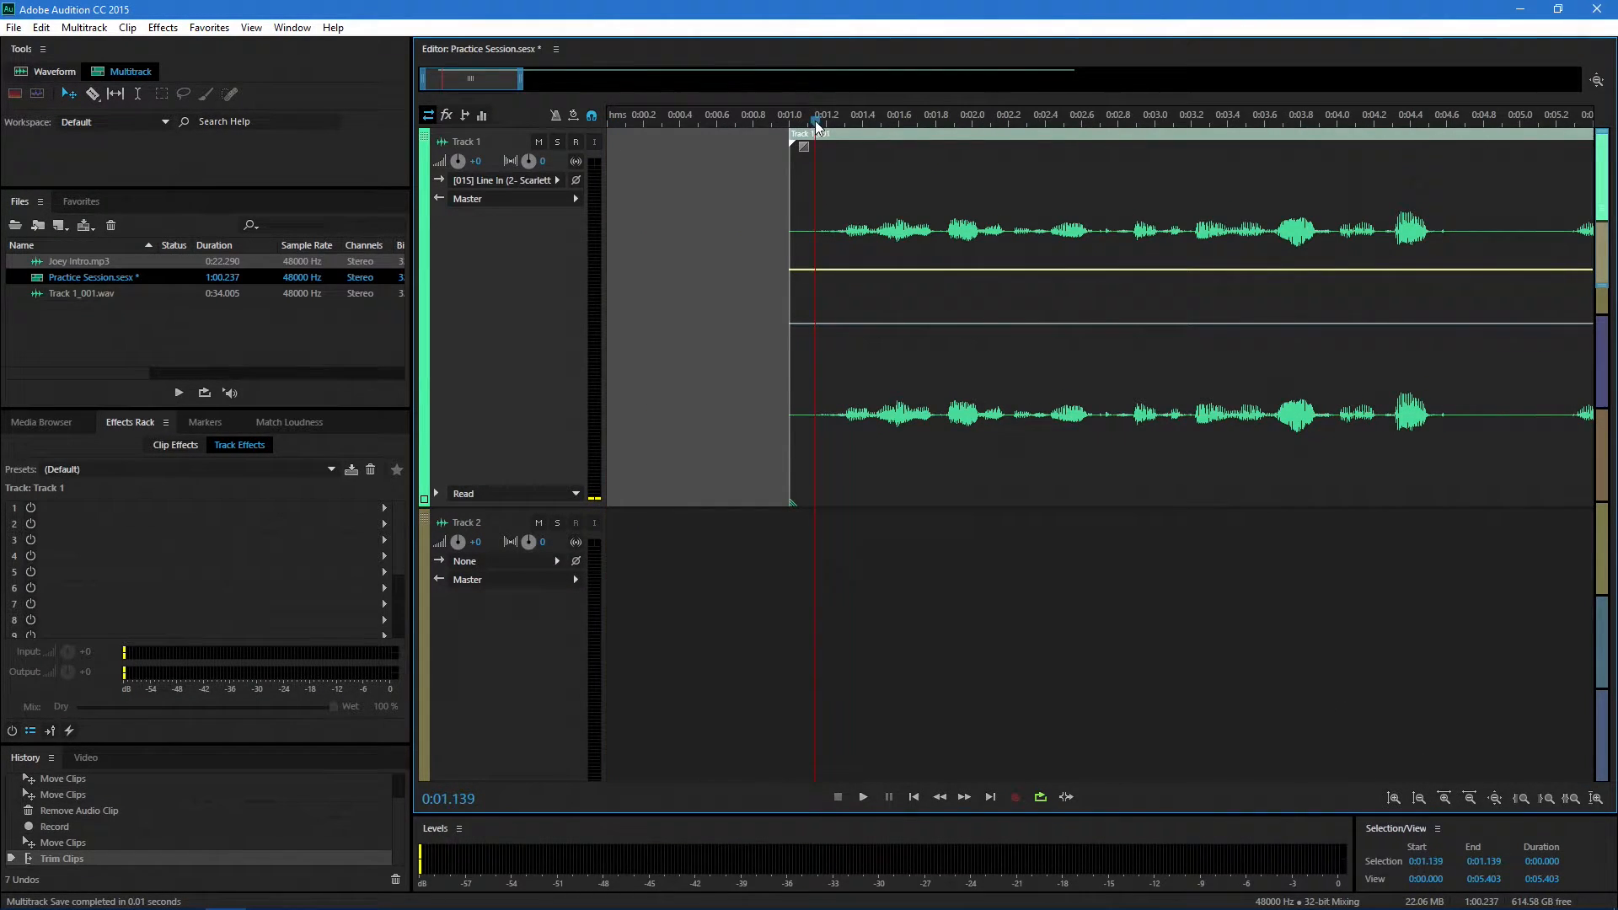
{"action": "left_click", "coordinate": [1445, 798]}
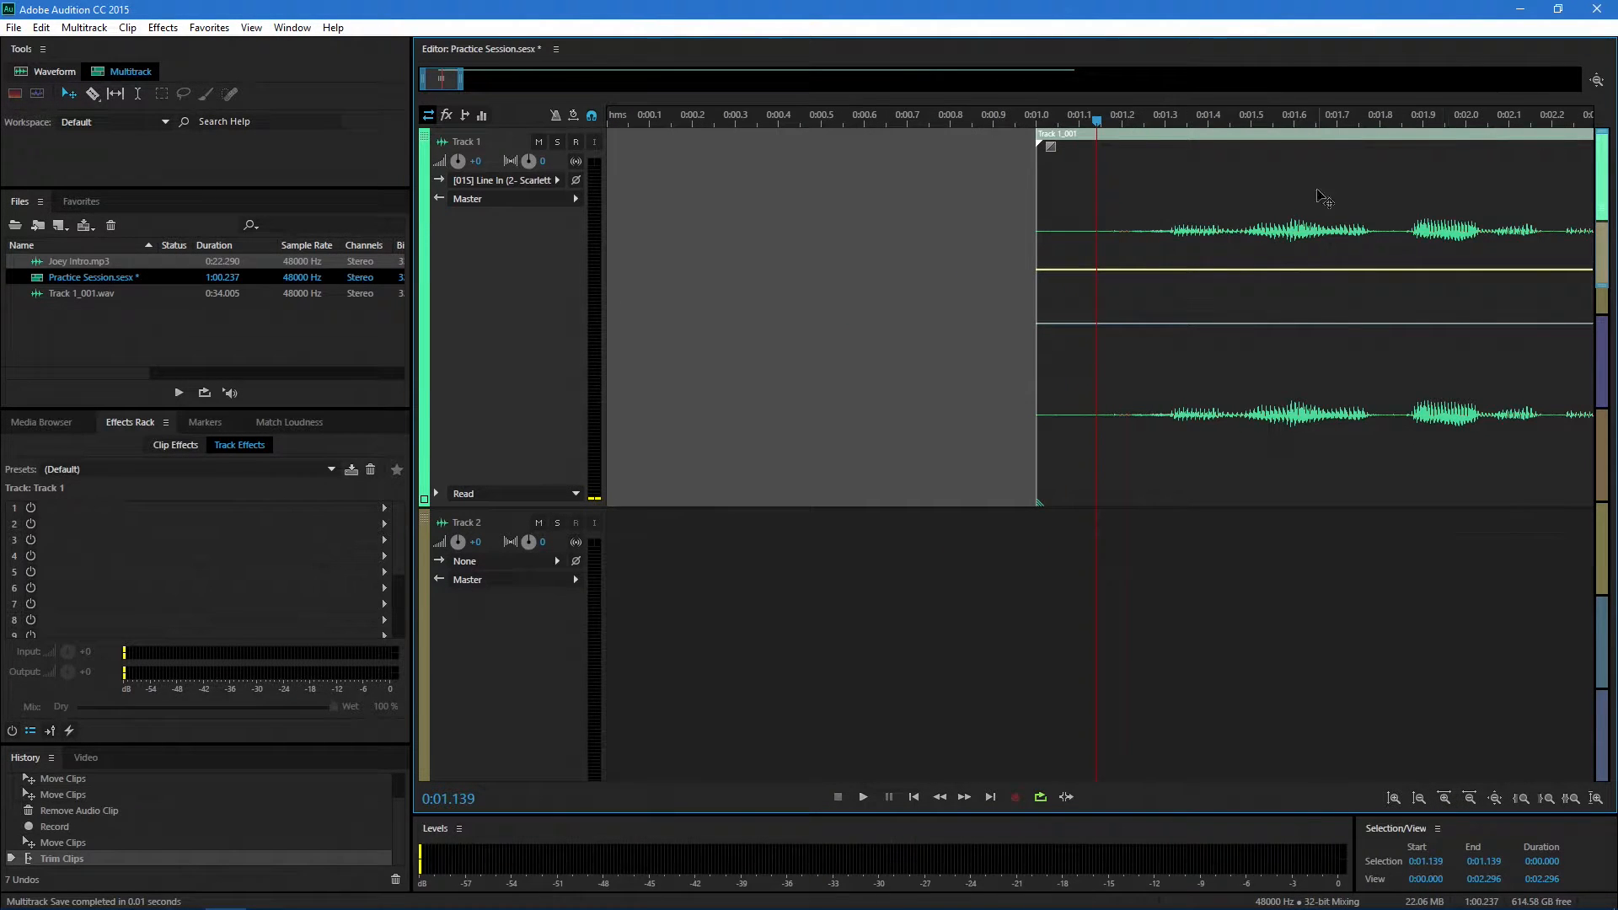
Step: Trim the remaining silence before the first words of the voice clip and move the clip to the session start
{"action": "mouse_move", "coordinate": [1223, 194]}
{"action": "left_mouse_down"}
{"action": "mouse_move", "coordinate": [1142, 199]}
{"action": "mouse_move", "coordinate": [1217, 206]}
{"action": "mouse_move", "coordinate": [1198, 206]}
{"action": "left_mouse_up"}
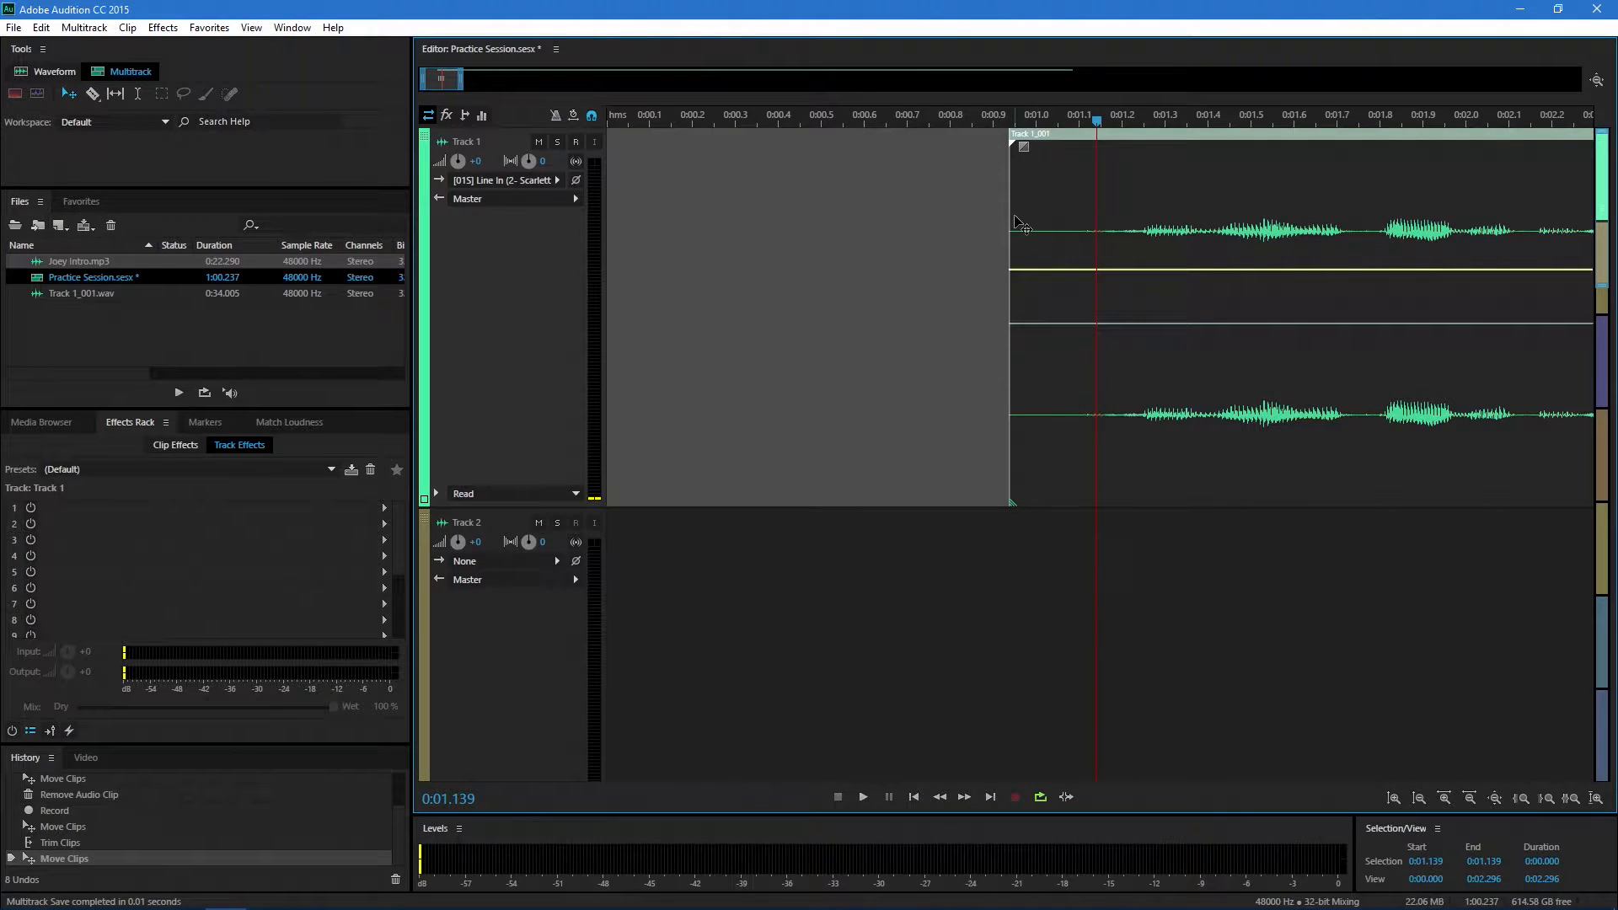
{"action": "left_click_drag", "start_coordinate": [1009, 217], "coordinate": [1131, 225]}
{"action": "left_click_drag", "start_coordinate": [1340, 202], "coordinate": [746, 223]}
Step: Return the playhead to about 0:00.14 and shift the voice clip on Track 1 to start at about 0:03
{"action": "left_click_drag", "start_coordinate": [462, 80], "coordinate": [1446, 116]}
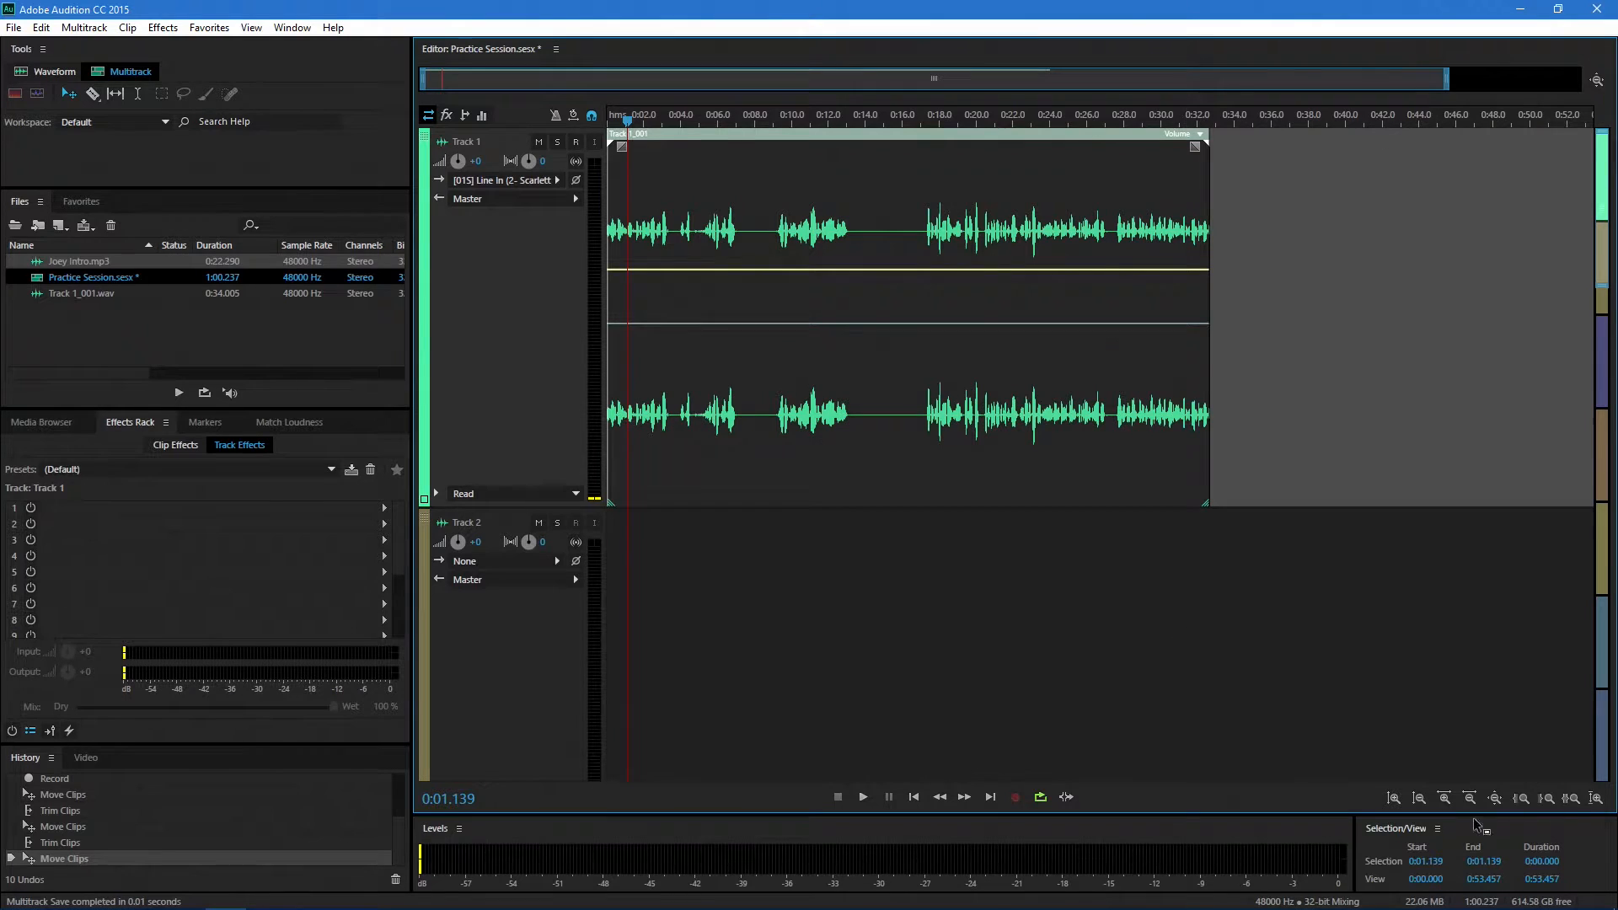
{"action": "left_click_drag", "start_coordinate": [1598, 287], "coordinate": [1599, 493]}
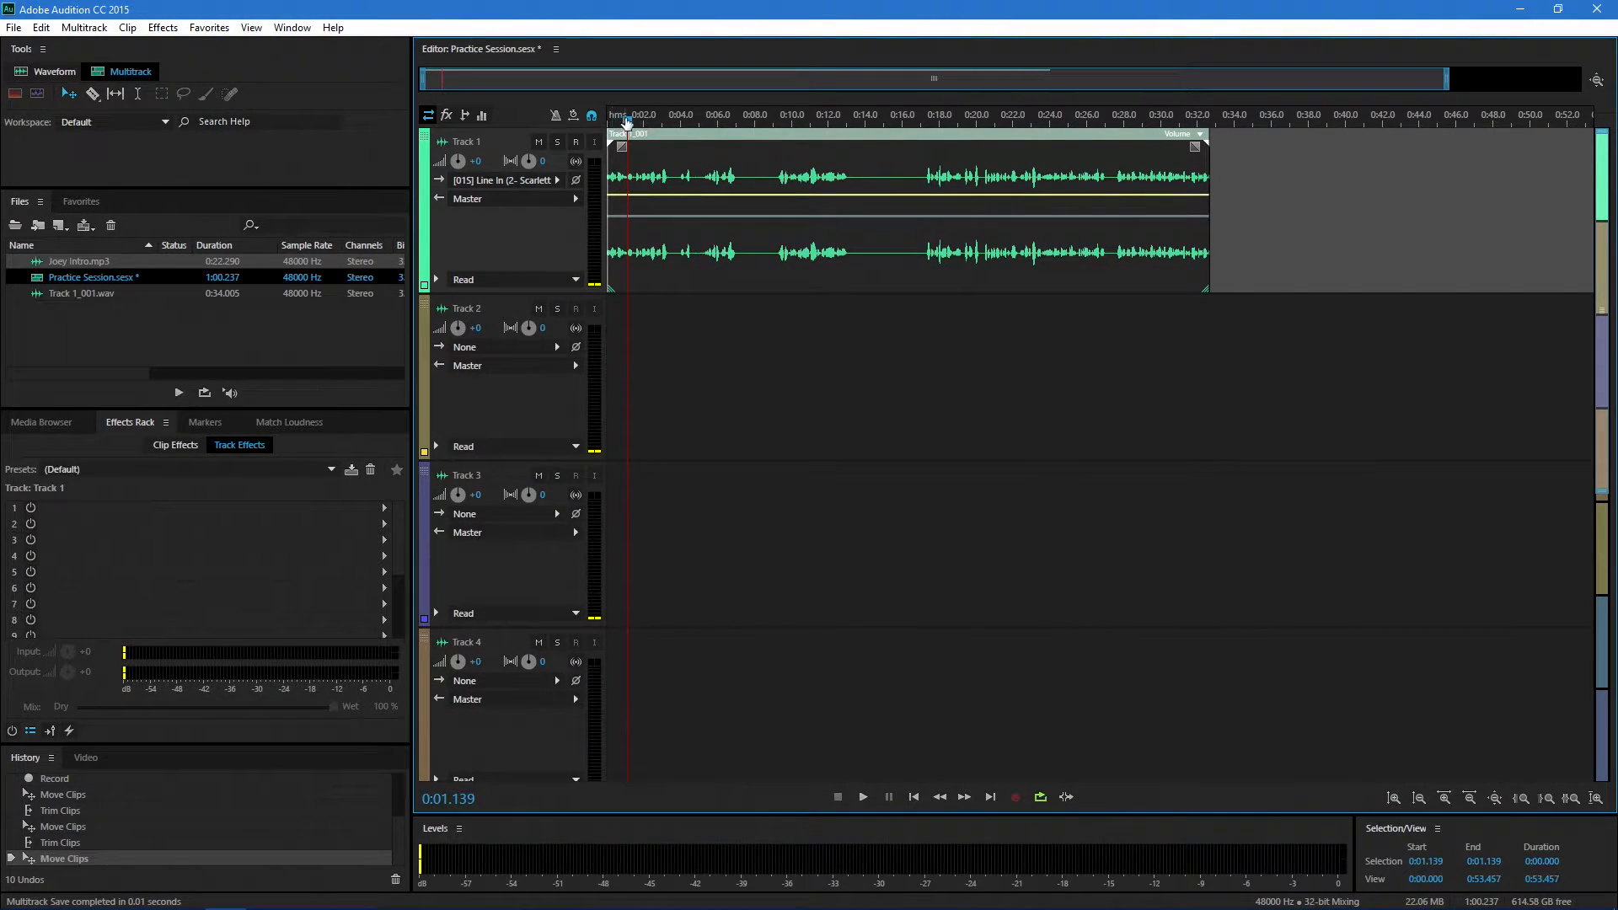
{"action": "left_click_drag", "start_coordinate": [626, 123], "coordinate": [610, 118]}
{"action": "left_click_drag", "start_coordinate": [748, 160], "coordinate": [809, 161]}
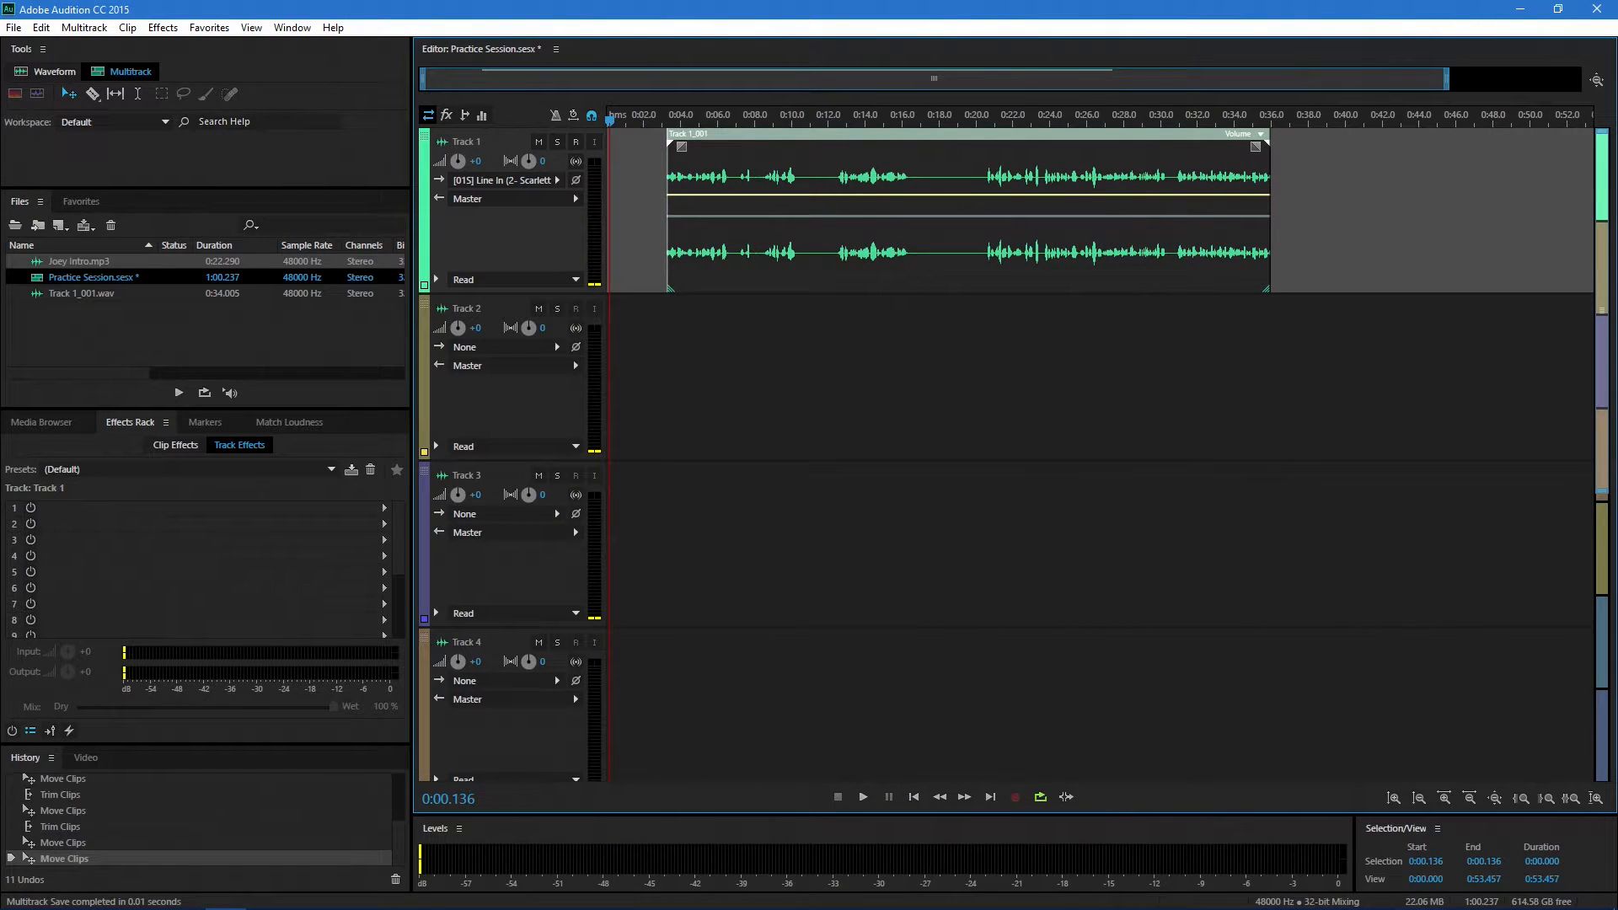
Step: Add the Joey Intro audio file from the Joey folder in File Explorer to the start of Track 2
{"action": "left_click", "coordinate": [140, 893]}
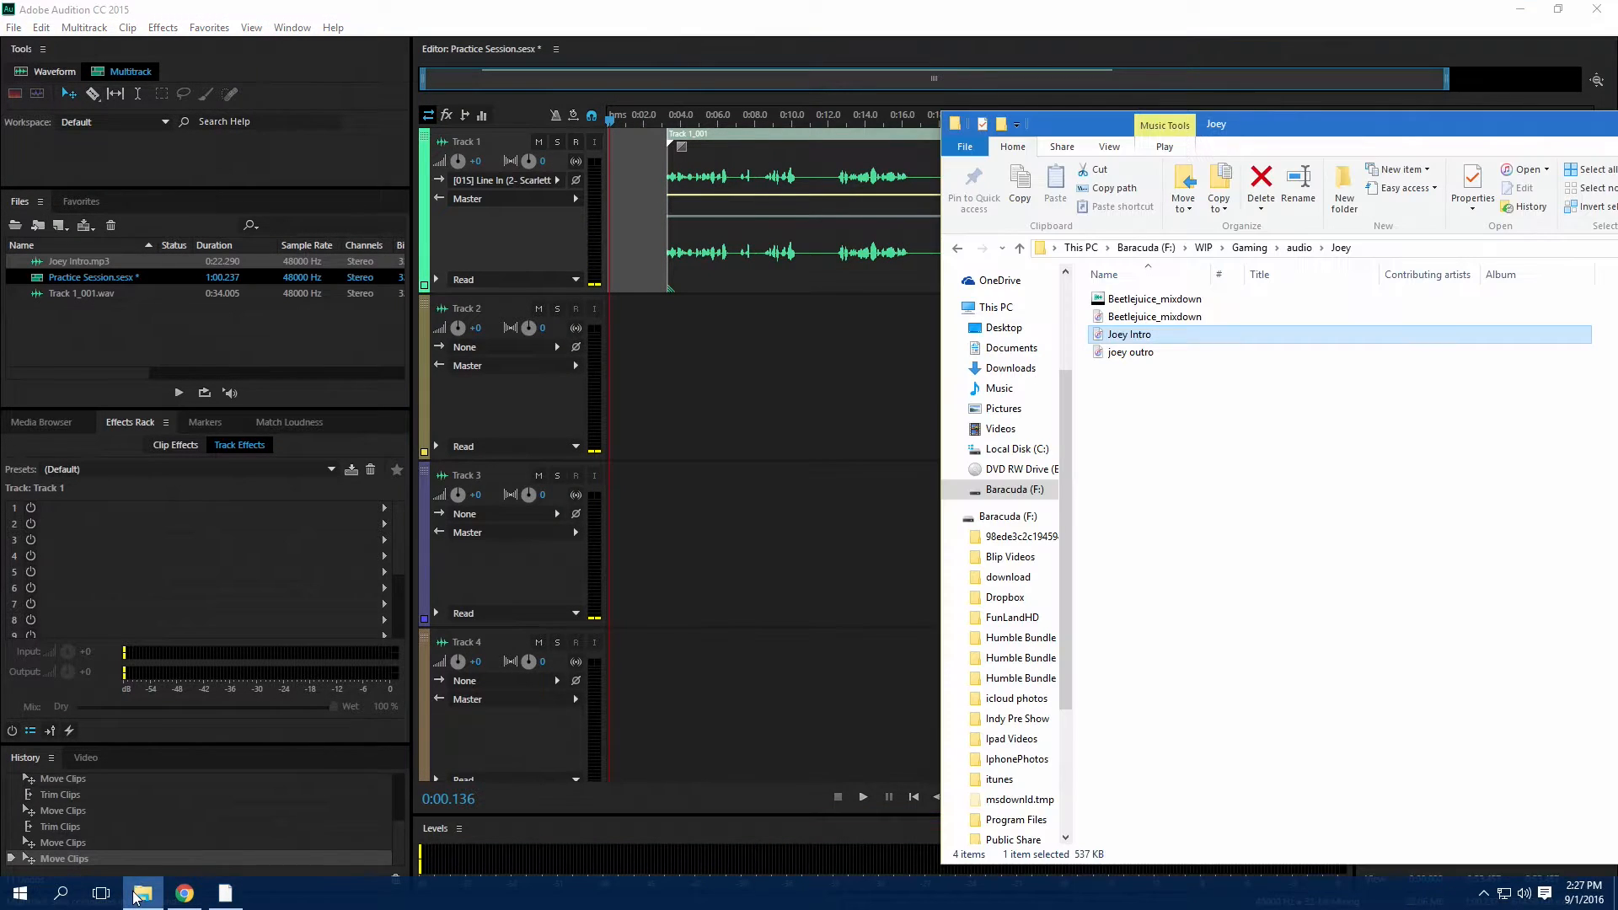
{"action": "left_click_drag", "start_coordinate": [1138, 335], "coordinate": [615, 383]}
{"action": "left_click", "coordinate": [744, 7]}
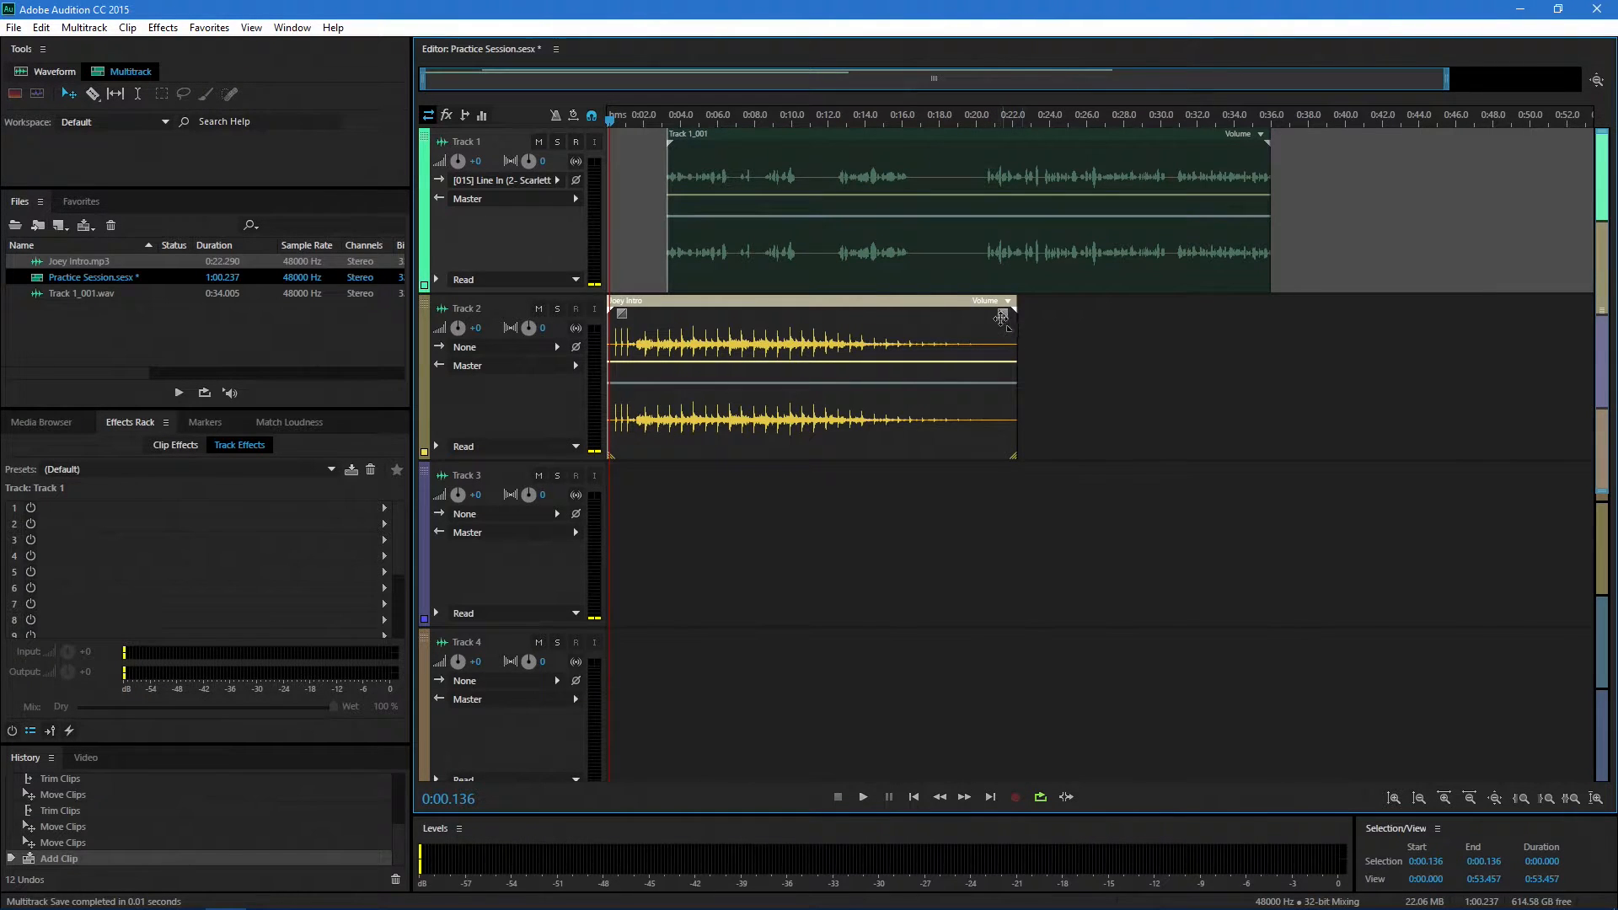
Step: Try a fade-out from about 0:14 and the fade-in handle on the Joey Intro clip, and reset both fades
{"action": "left_click_drag", "start_coordinate": [1001, 315], "coordinate": [844, 337]}
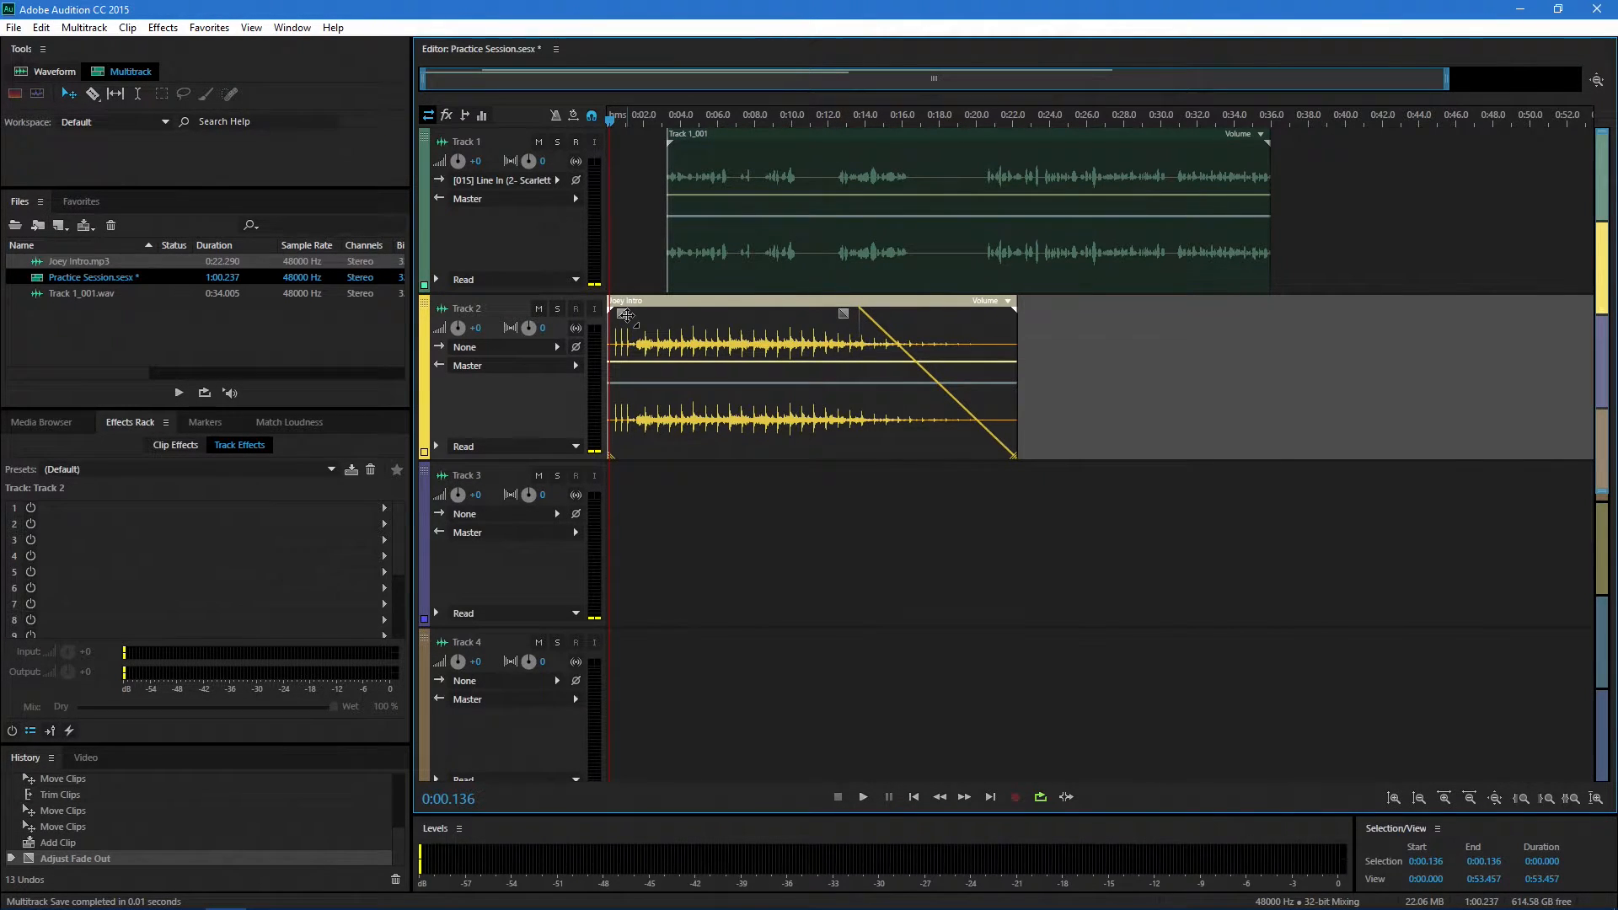
{"action": "mouse_move", "coordinate": [622, 313]}
{"action": "left_mouse_down"}
{"action": "mouse_move", "coordinate": [725, 316]}
{"action": "mouse_move", "coordinate": [622, 314]}
{"action": "left_mouse_up"}
{"action": "left_click_drag", "start_coordinate": [843, 314], "coordinate": [1002, 313]}
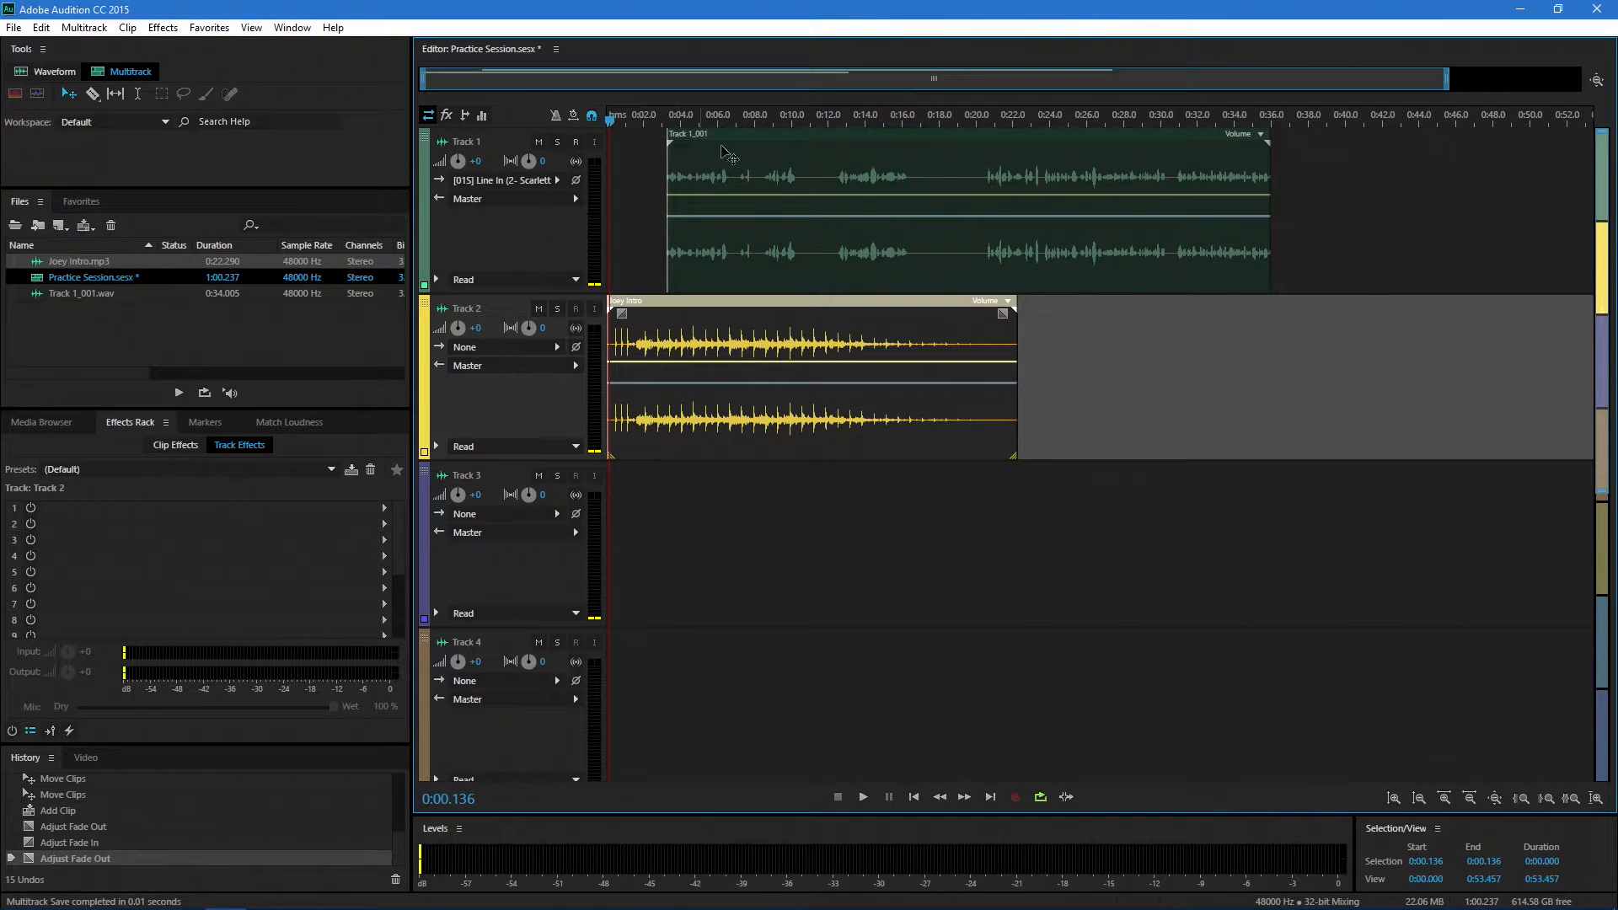
Step: Nudge the voice clip to start at about 0:03.6 and play the session to check its timing against the intro music
{"action": "left_click_drag", "start_coordinate": [726, 155], "coordinate": [761, 180]}
{"action": "key", "text": "space"}
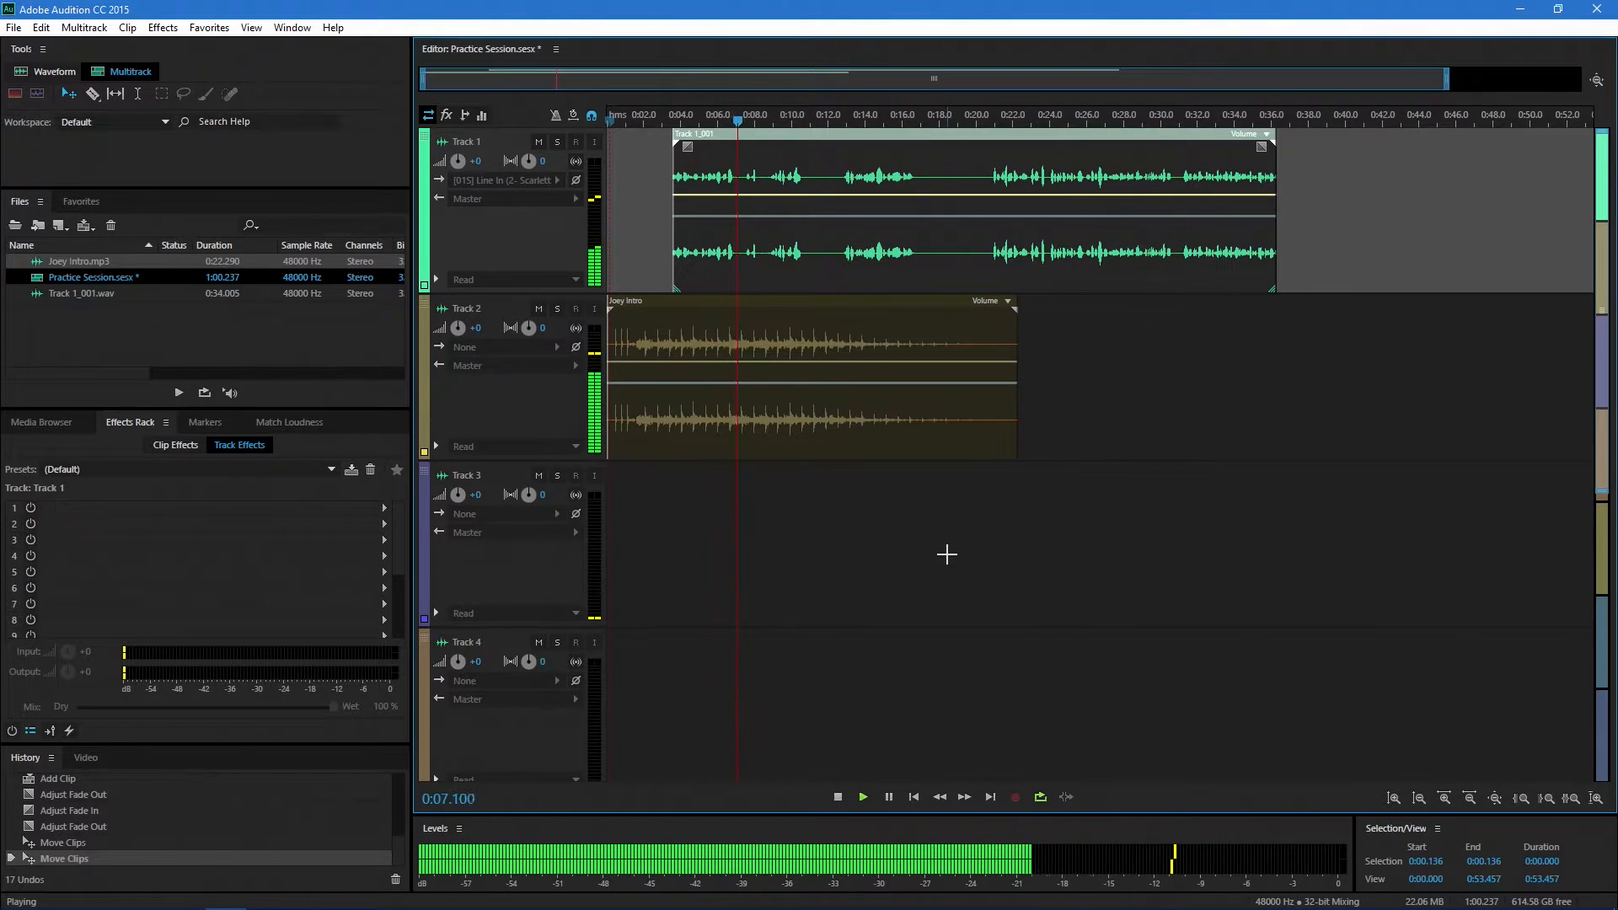
{"action": "key", "text": "space"}
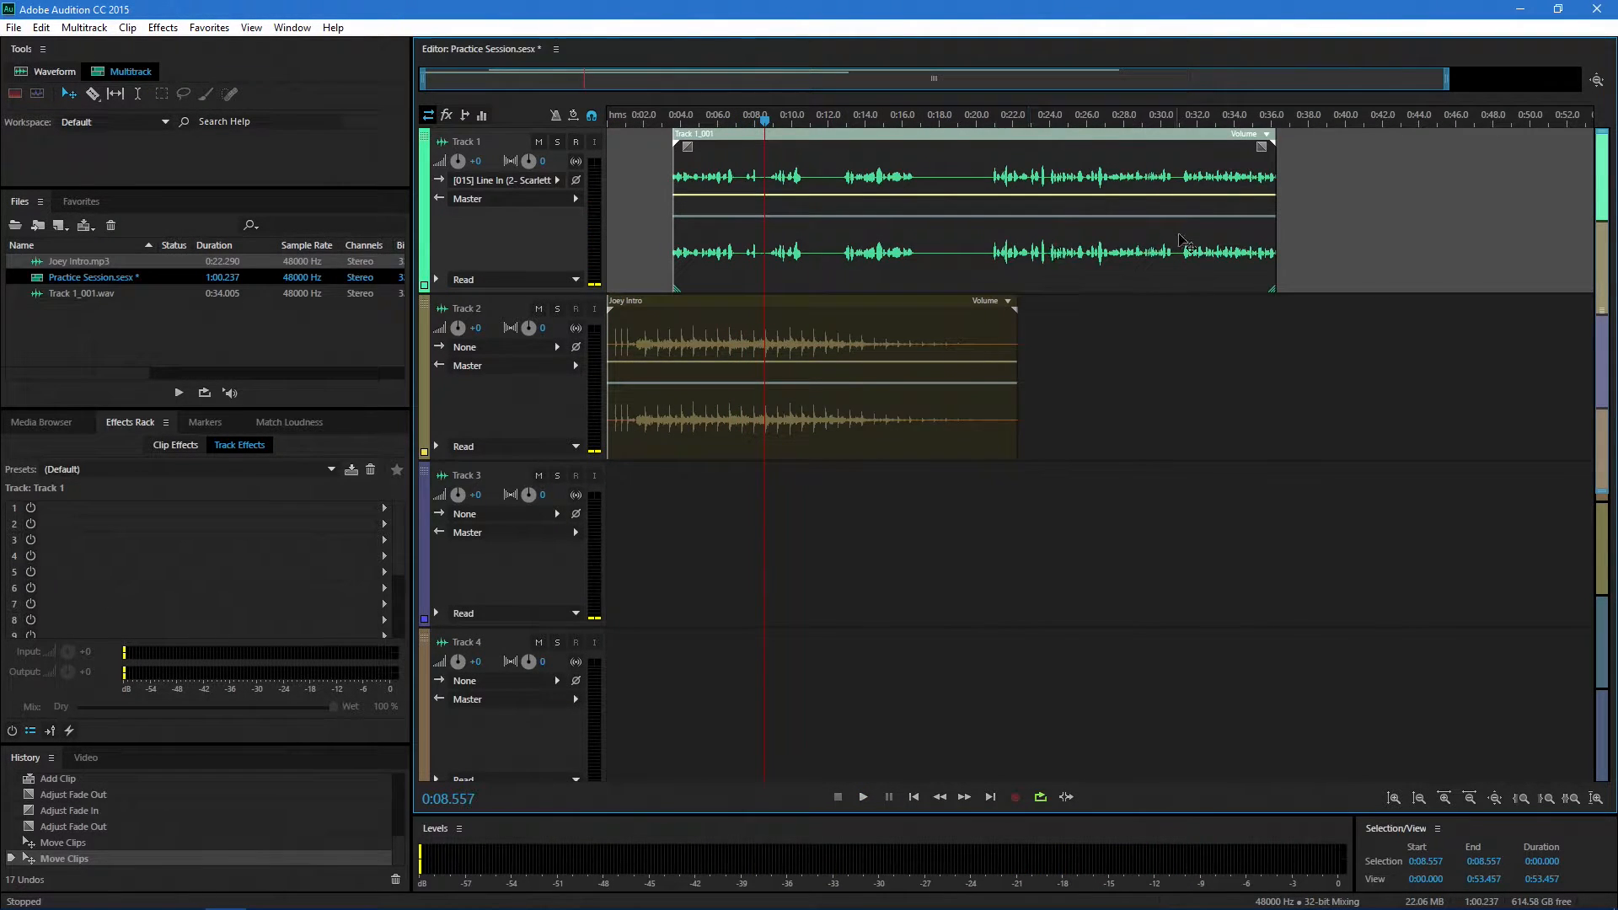
Step: Move the voice clip to start at about 0:16.5, over the intro's tail, and open it in the Waveform editor
{"action": "left_click_drag", "start_coordinate": [824, 162], "coordinate": [1064, 154]}
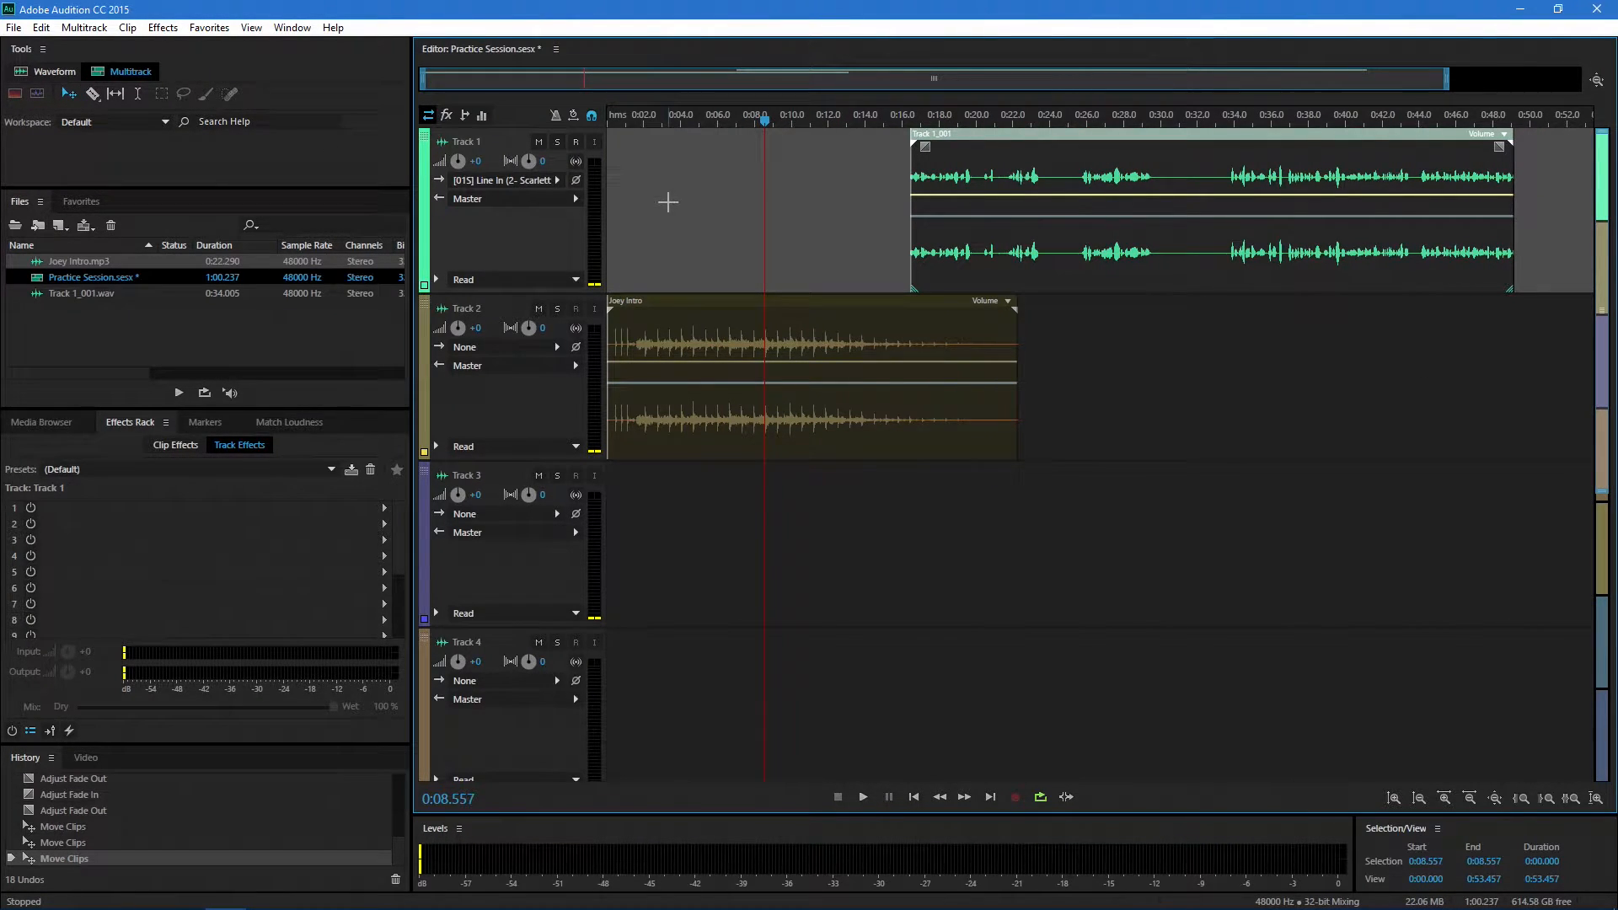
{"action": "double_click", "coordinate": [1182, 170]}
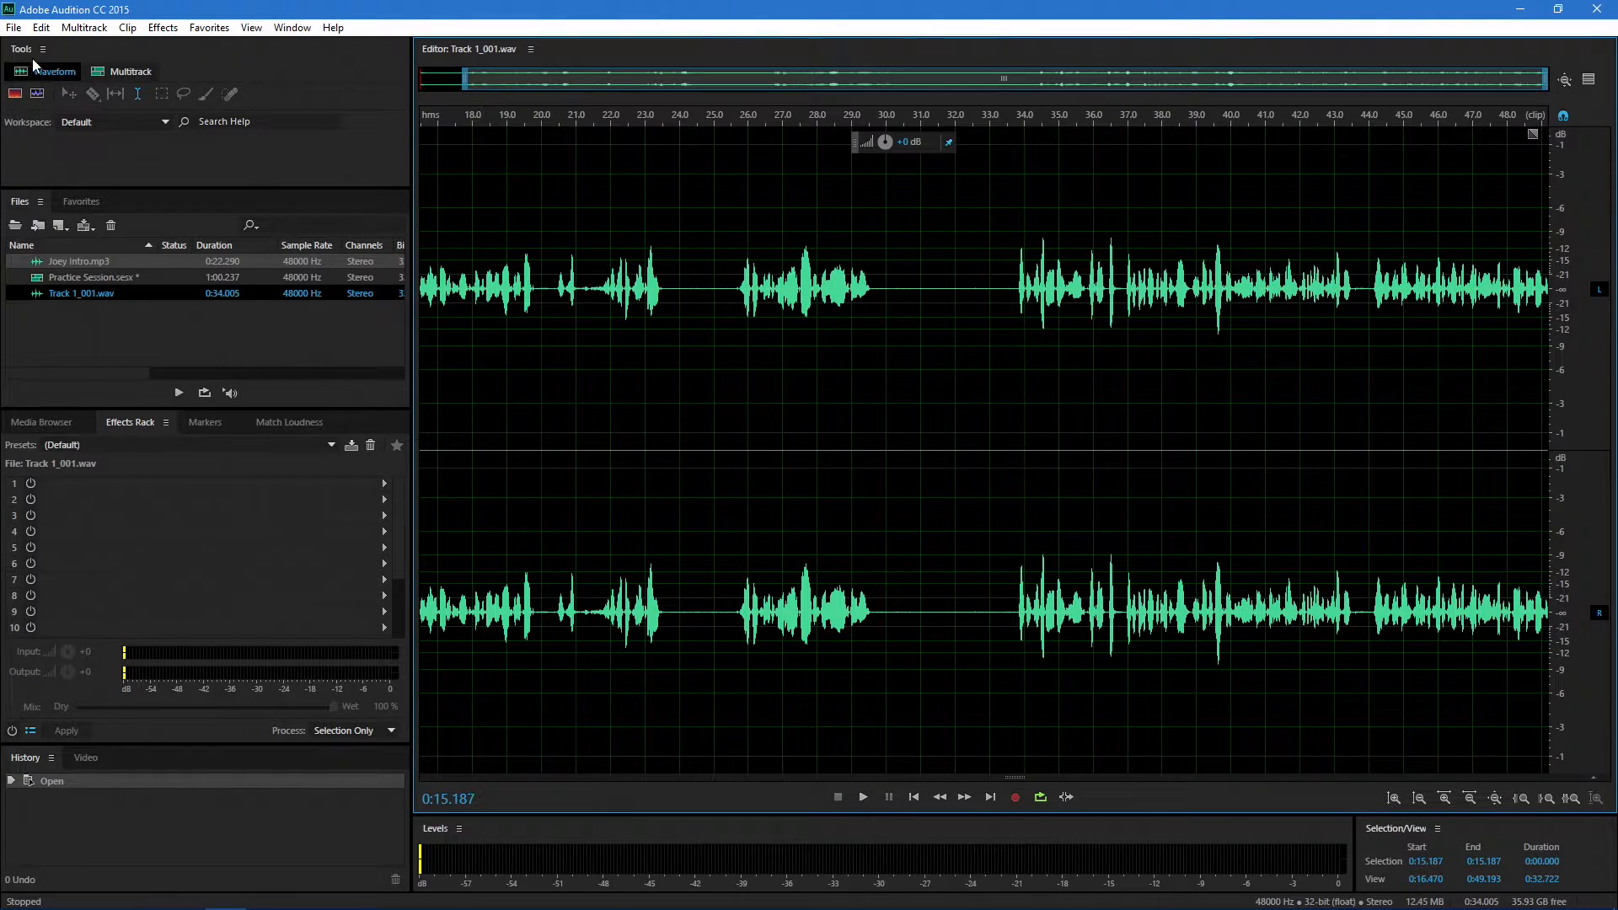
Step: Switch between the multitrack session and the Waveform editor, opening the Joey Intro clip to compare both views
{"action": "left_click", "coordinate": [114, 67]}
{"action": "left_click", "coordinate": [40, 69]}
{"action": "left_click", "coordinate": [124, 69]}
{"action": "double_click", "coordinate": [717, 320]}
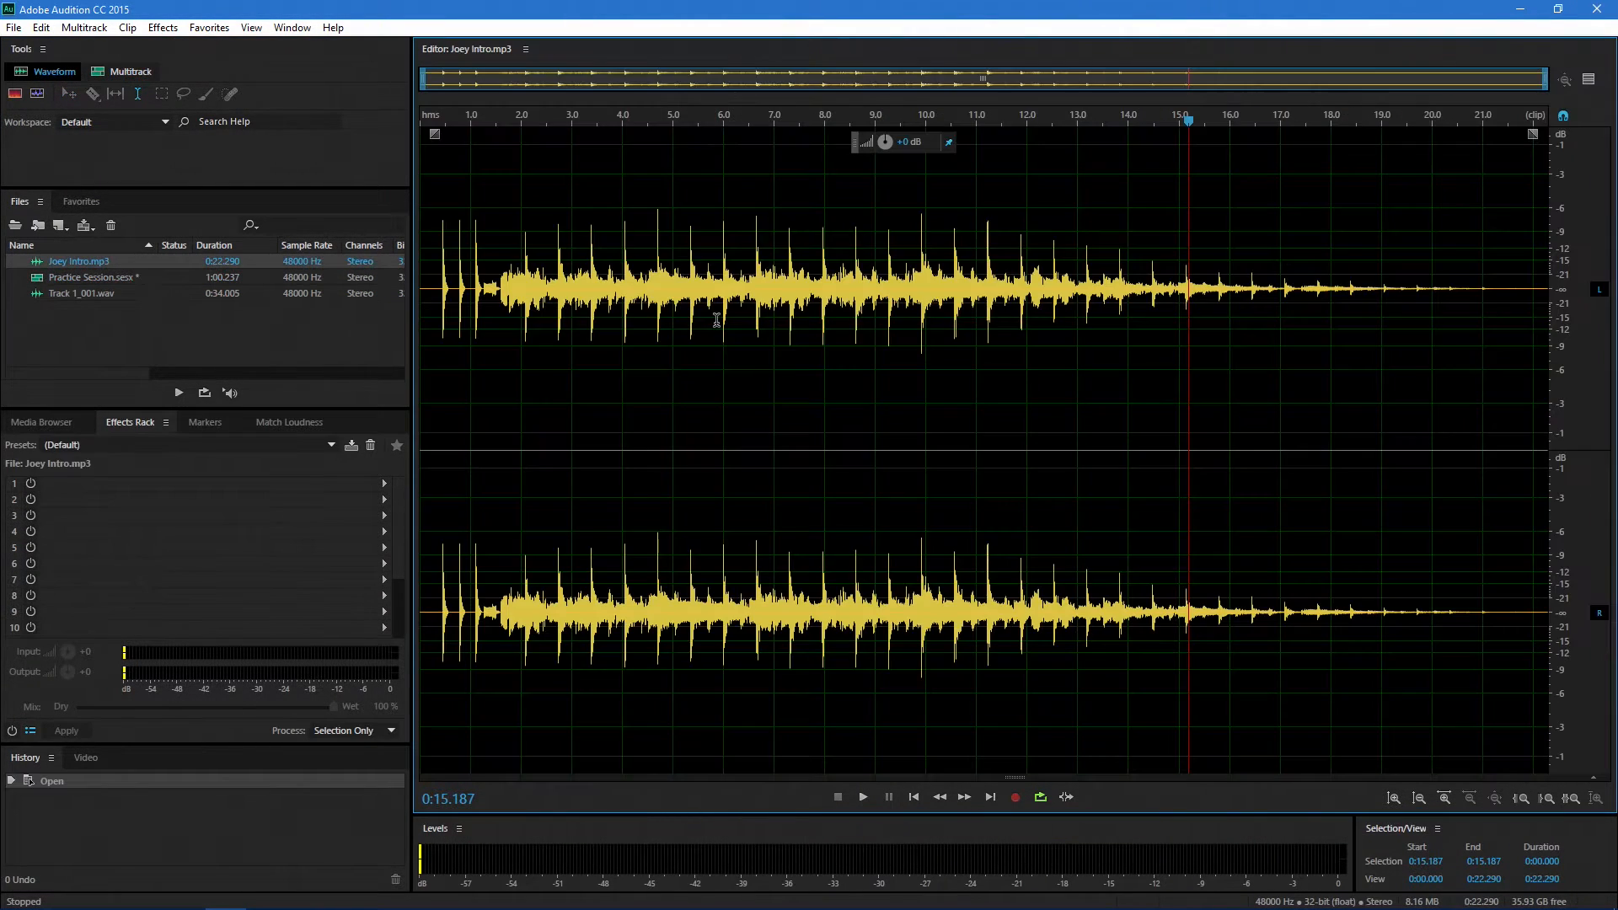
{"action": "left_click", "coordinate": [125, 69]}
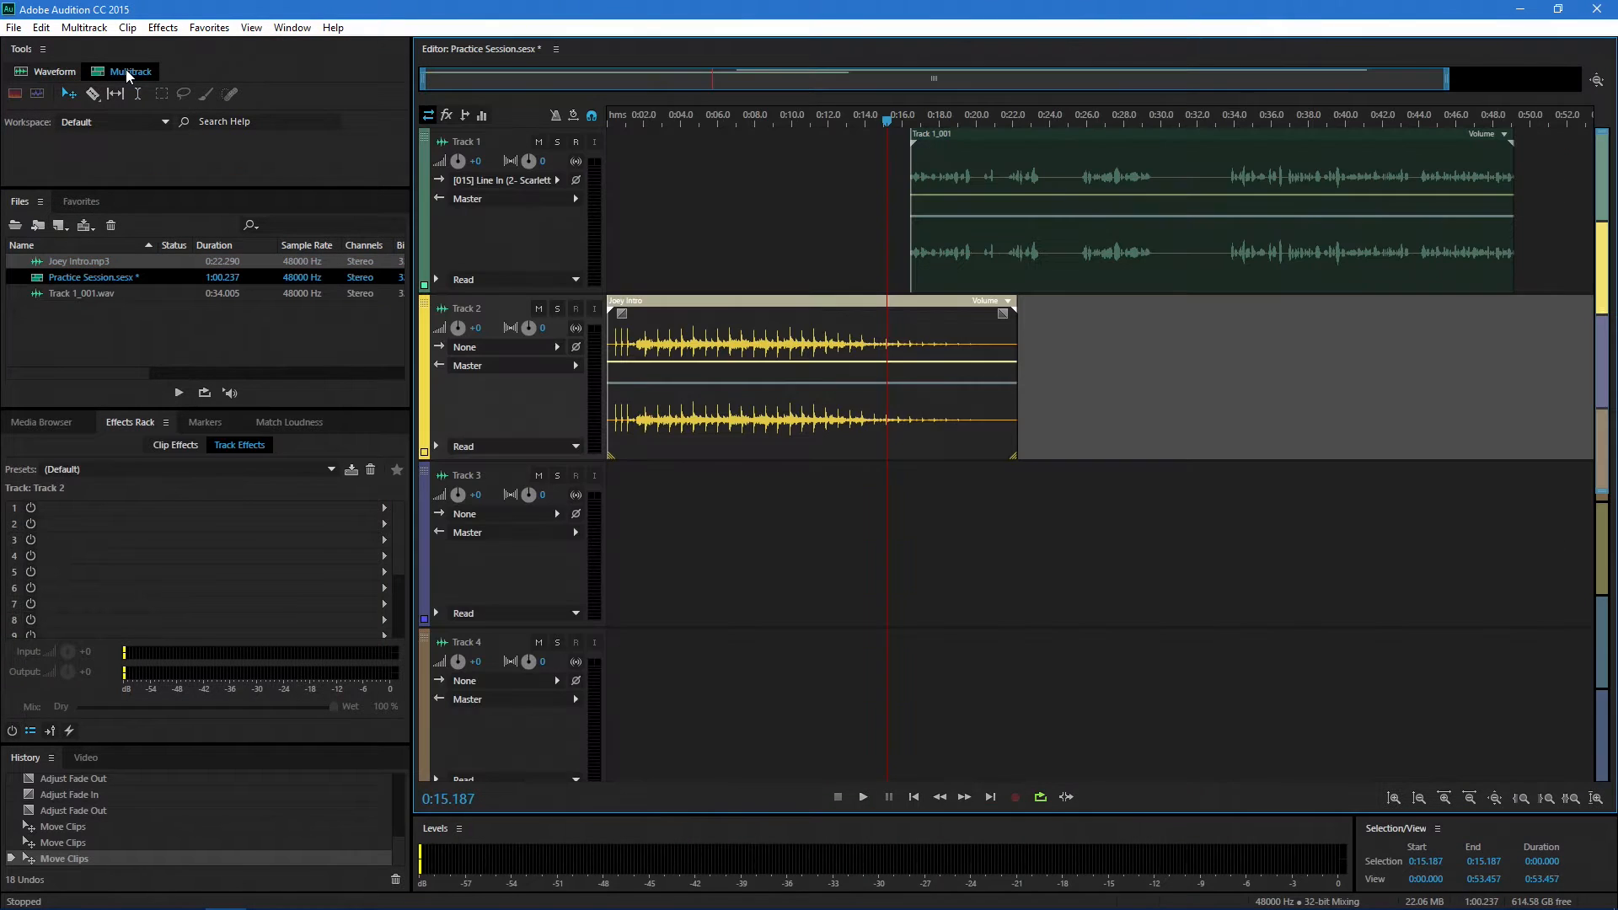
{"action": "left_click", "coordinate": [57, 76]}
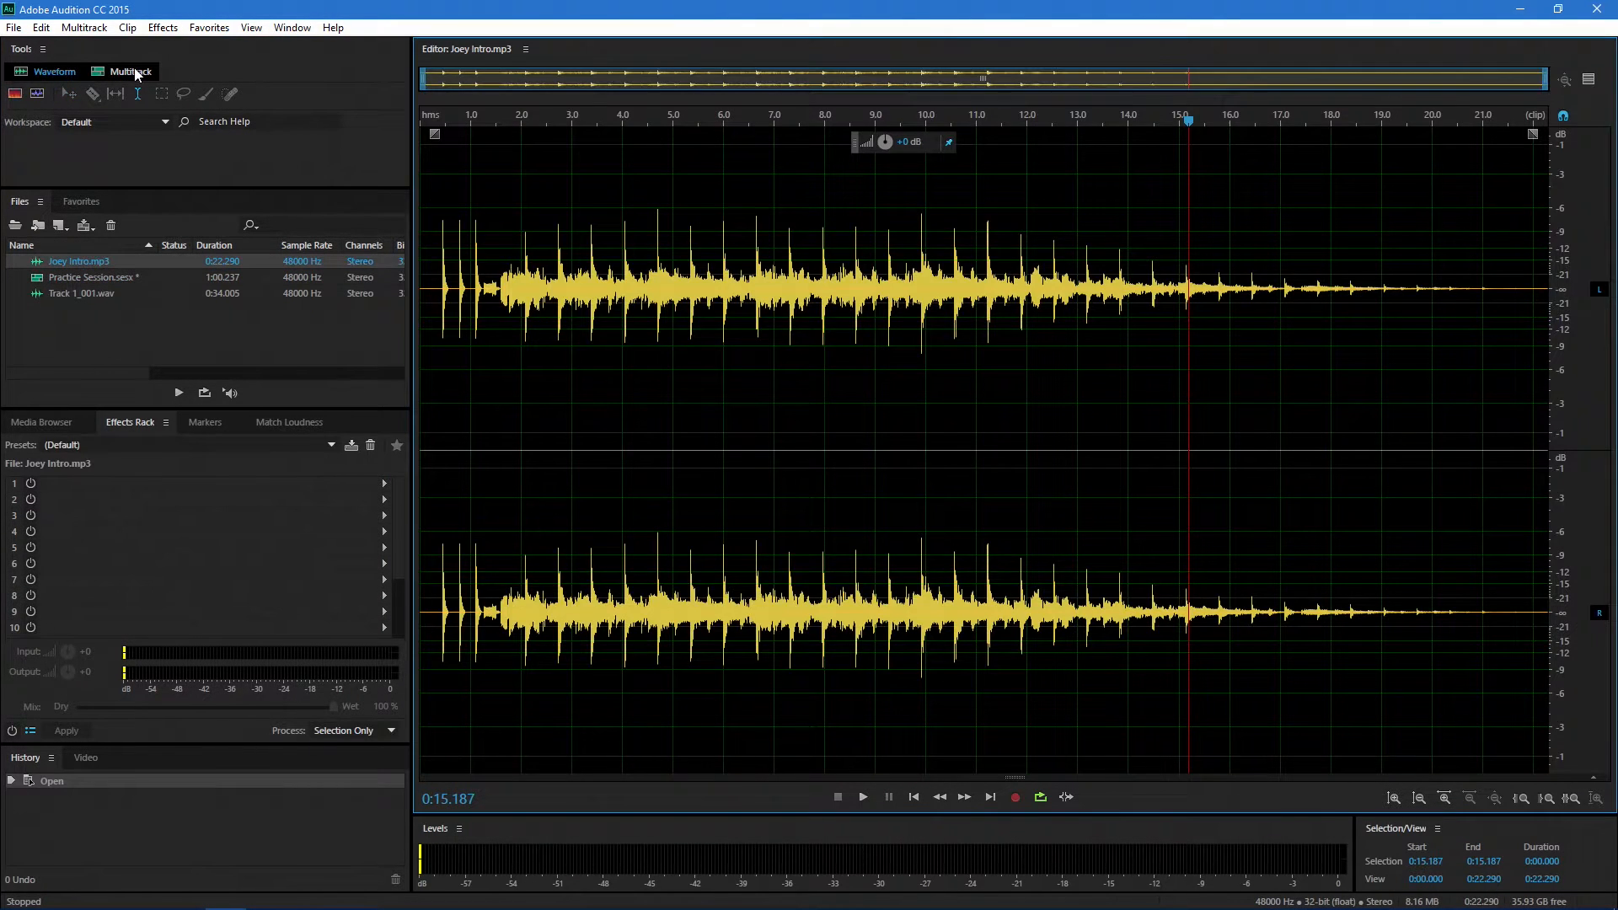
{"action": "left_click", "coordinate": [126, 70]}
Step: Open the Track 1 voice clip in the Waveform editor, inspect sections of it up close, and show its full length
{"action": "double_click", "coordinate": [1117, 173]}
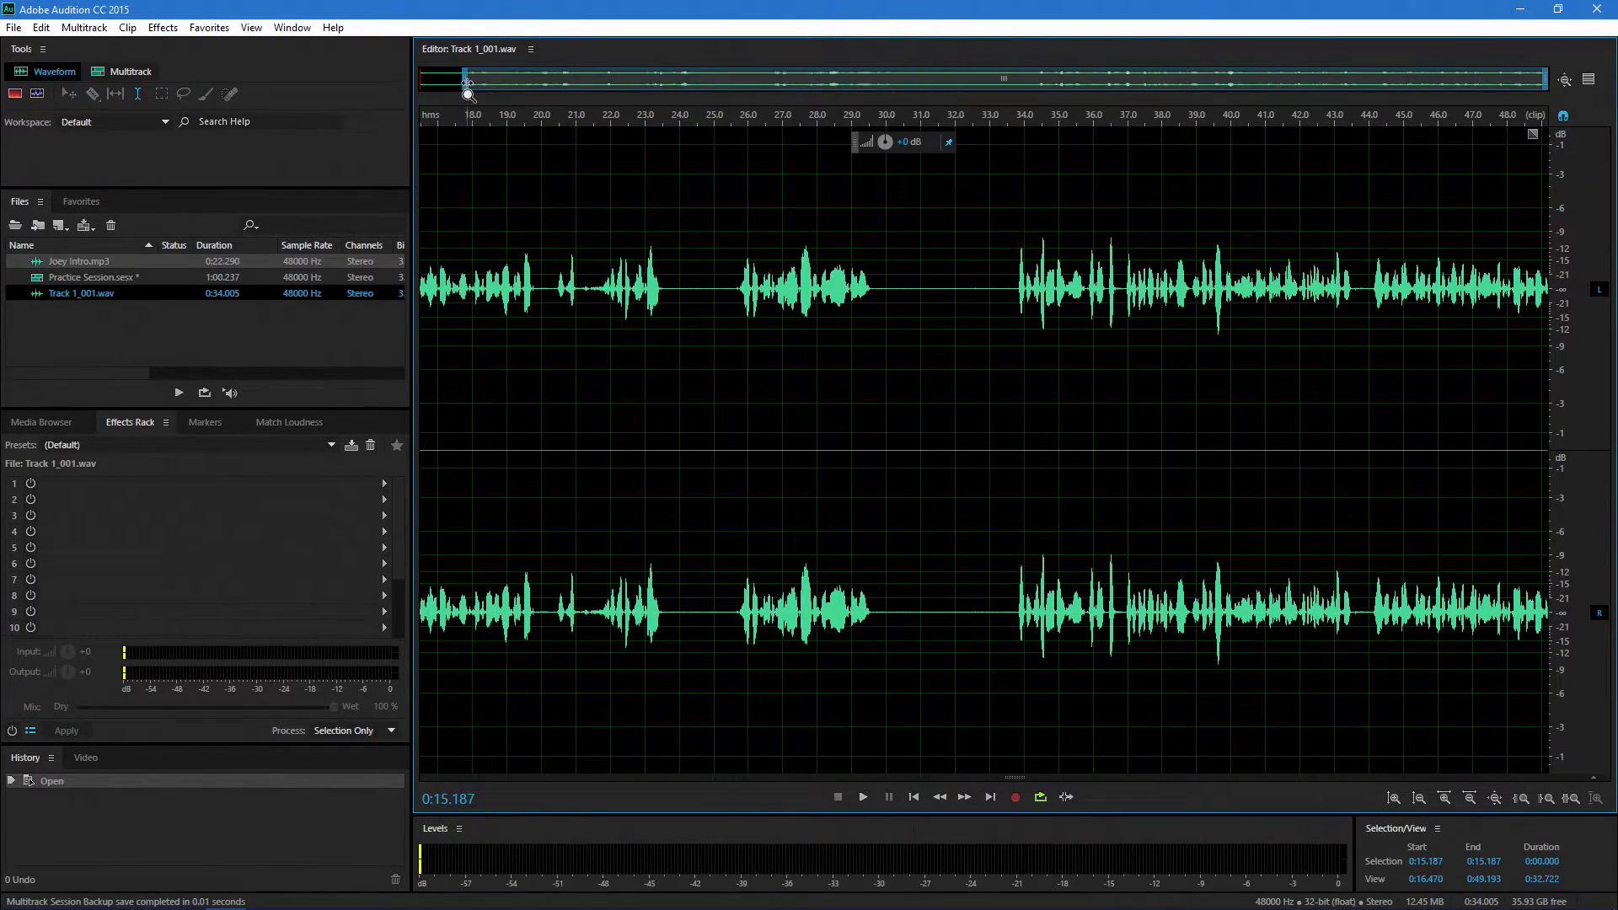
{"action": "left_click_drag", "start_coordinate": [465, 80], "coordinate": [1156, 82]}
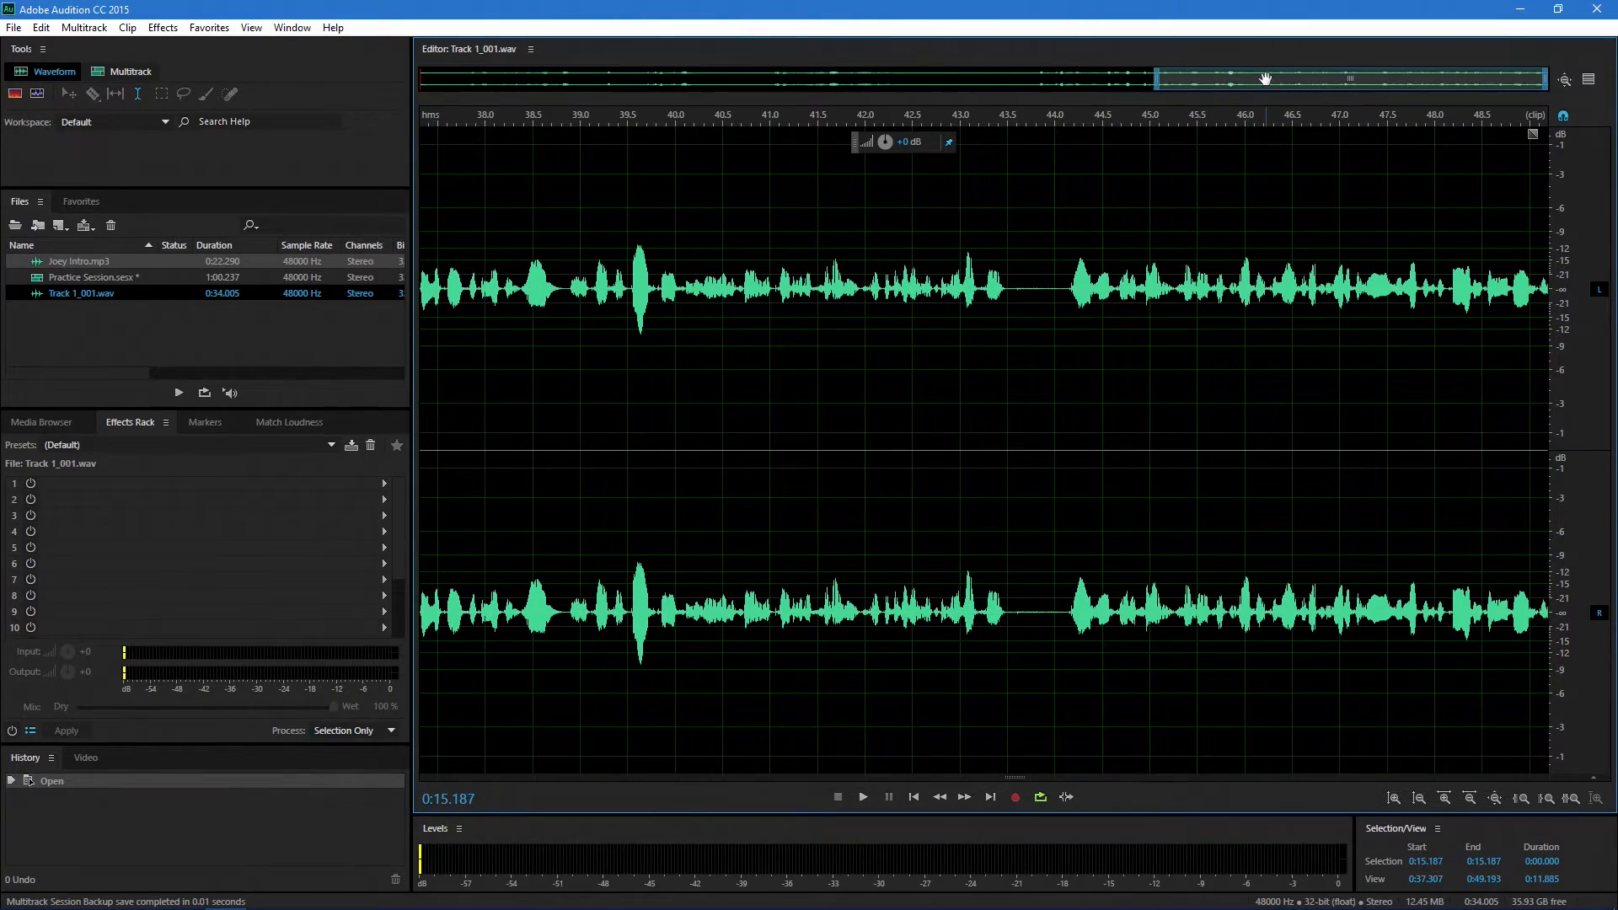
{"action": "left_click_drag", "start_coordinate": [1265, 78], "coordinate": [579, 81]}
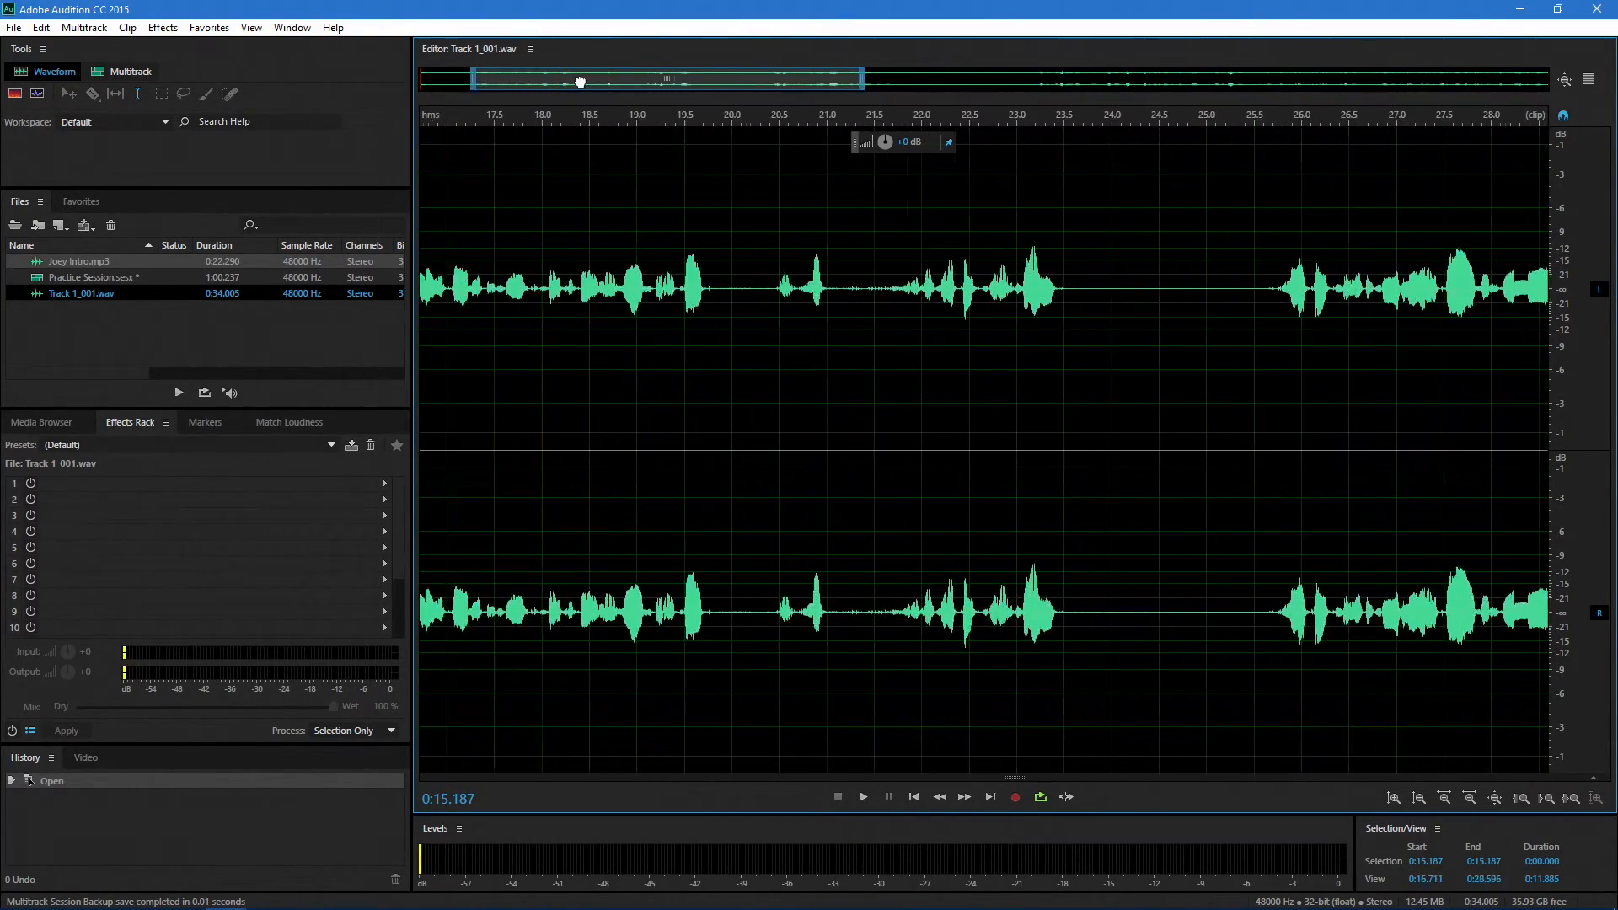
{"action": "left_click", "coordinate": [1564, 80]}
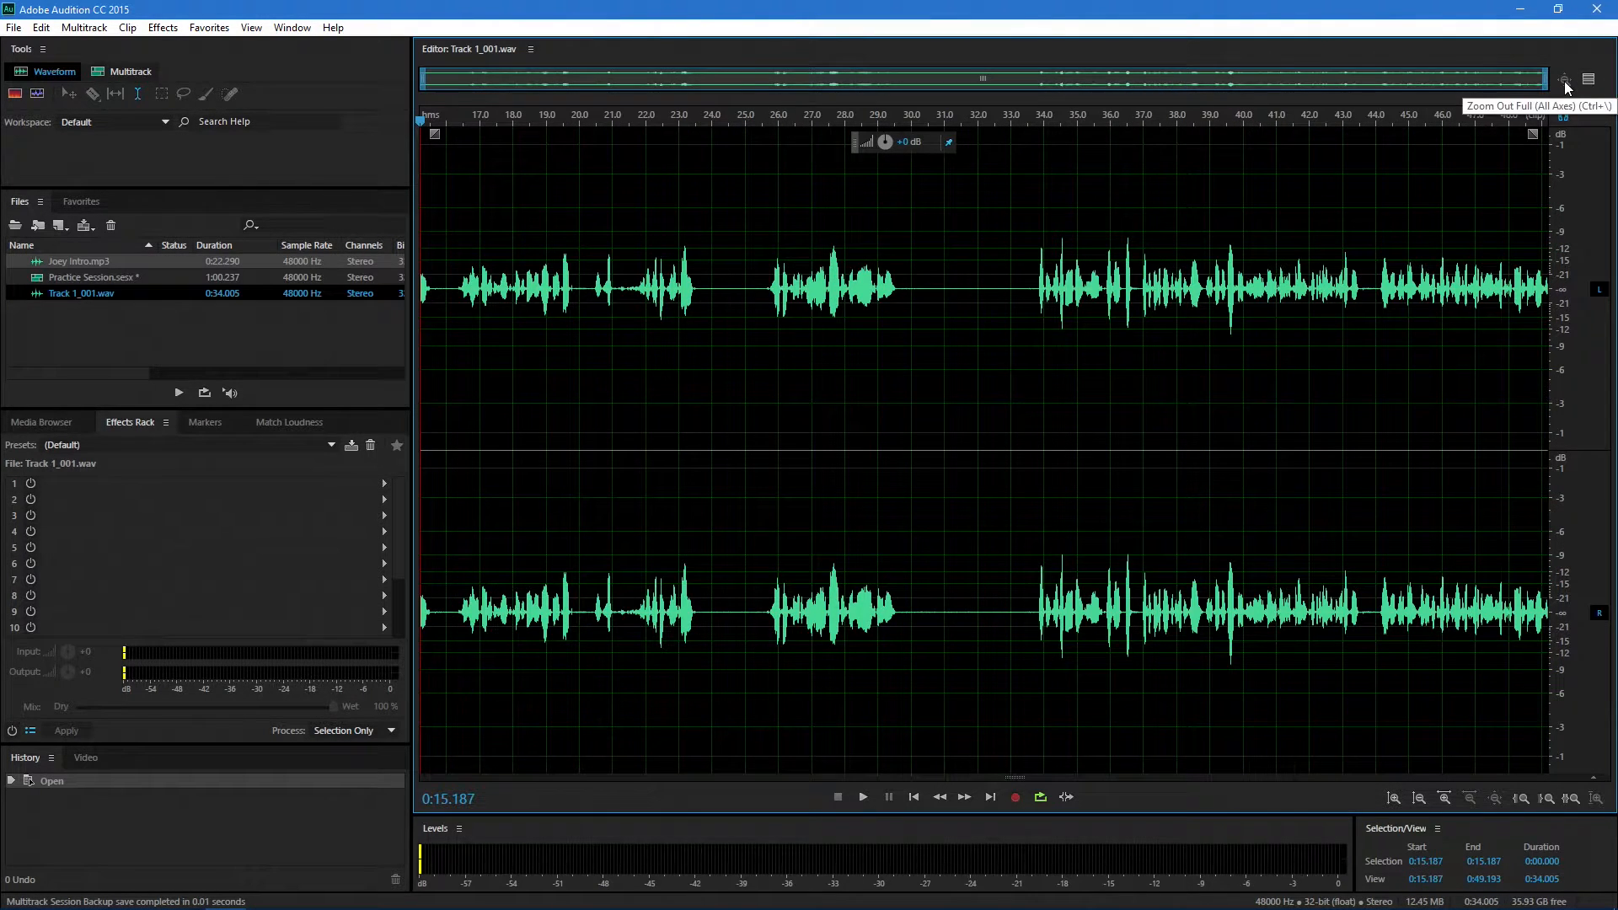
Step: Select the entire voice waveform and play a few seconds of it from about 0:16.3
{"action": "left_click", "coordinate": [41, 28]}
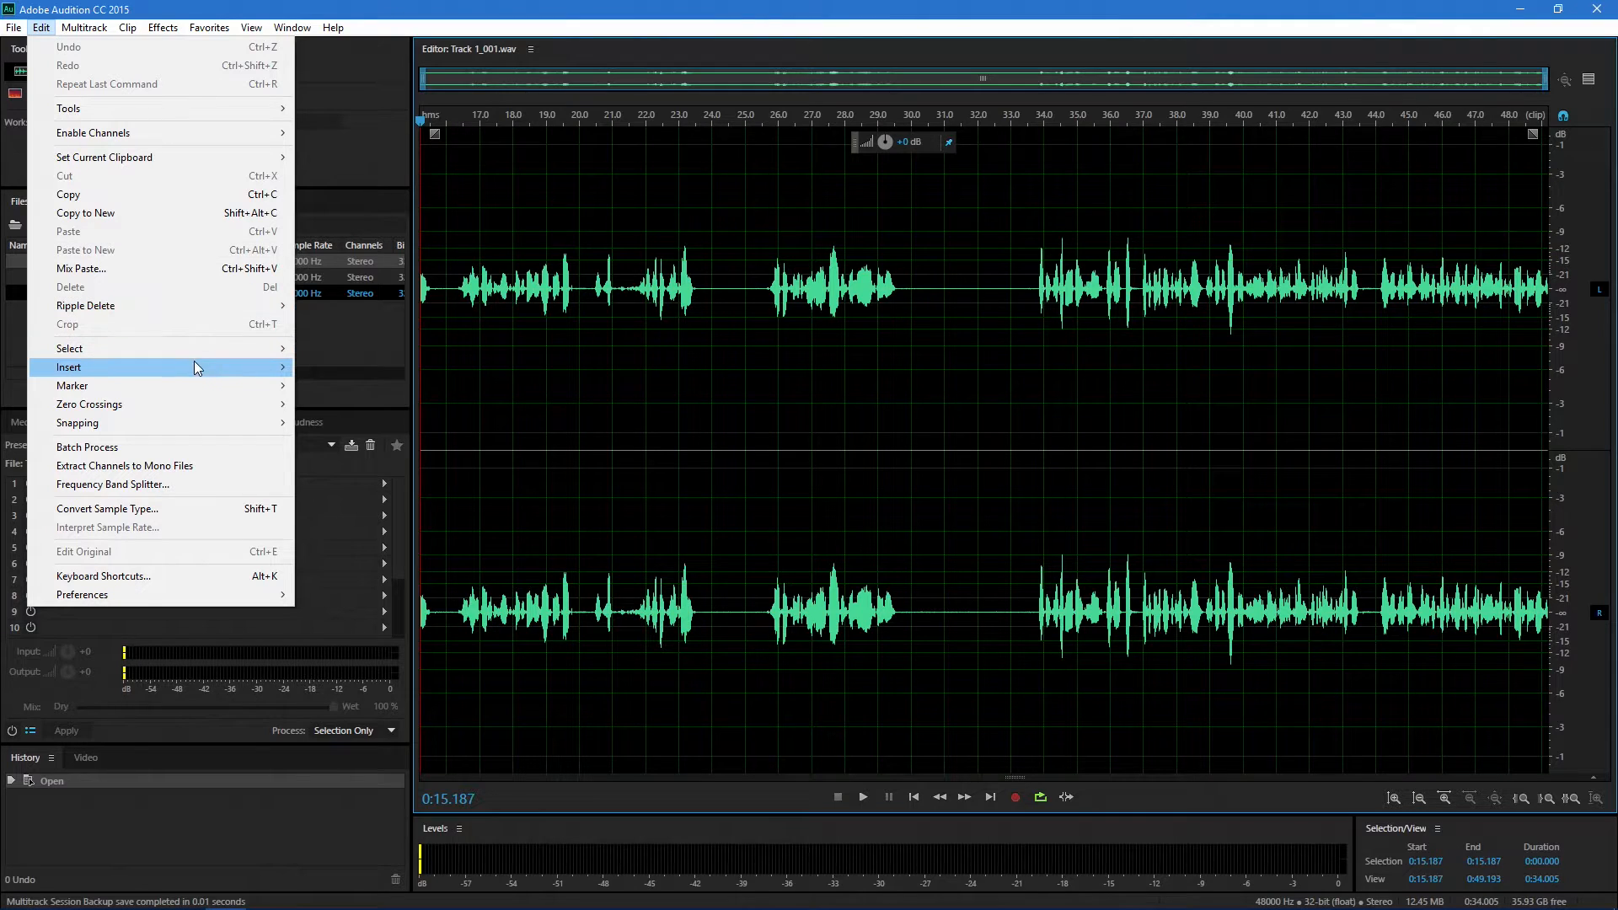
{"action": "mouse_move", "coordinate": [252, 349]}
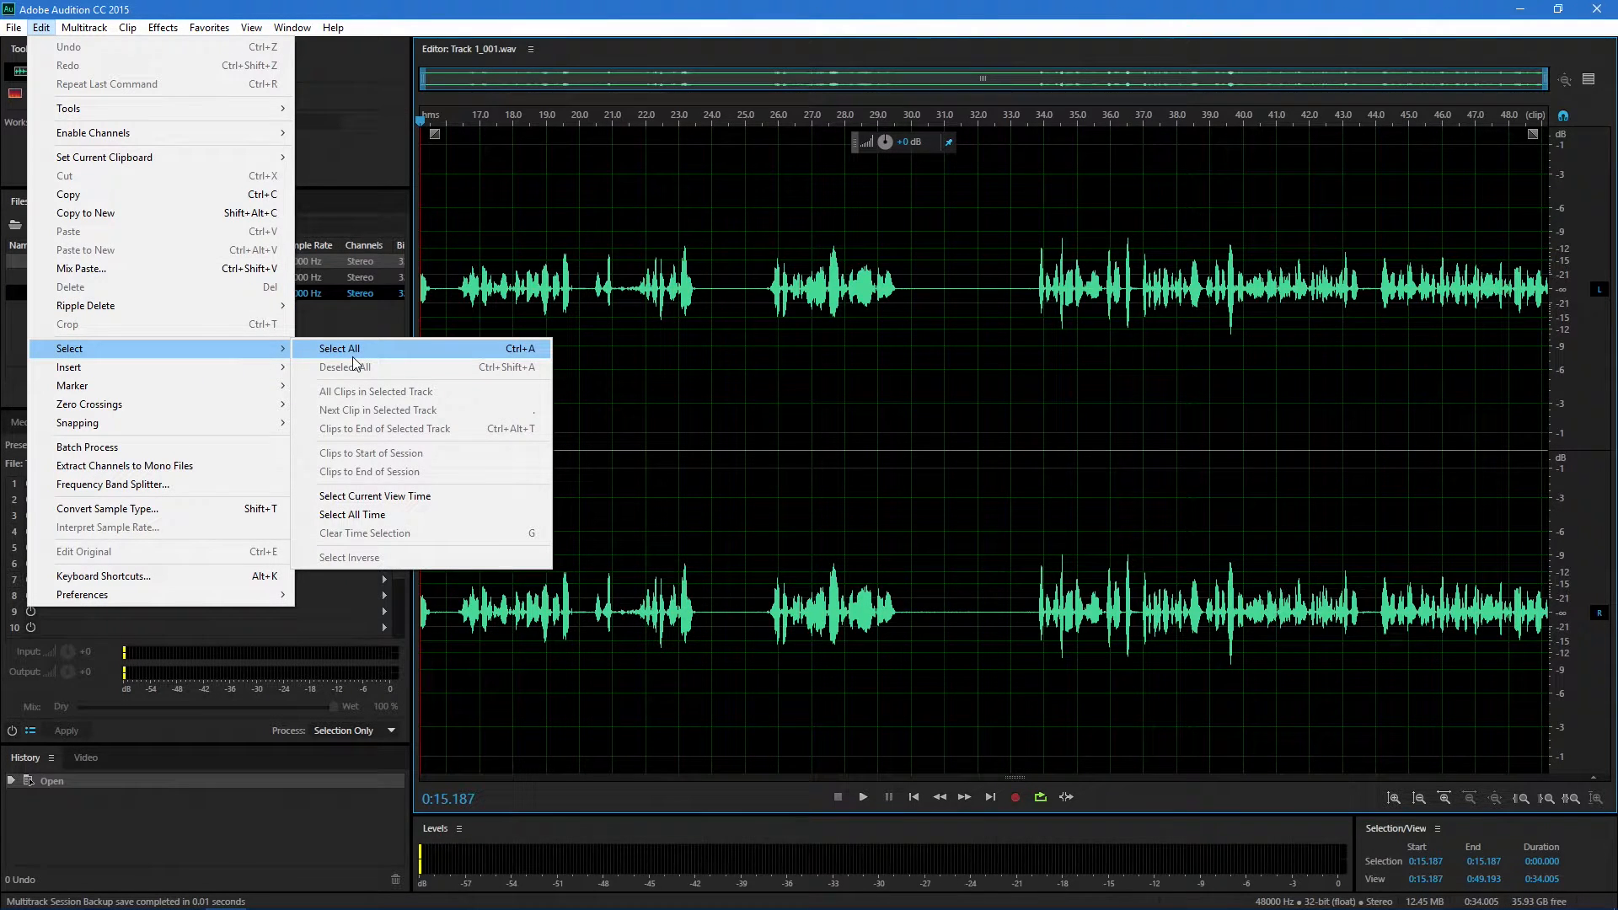
{"action": "left_click", "coordinate": [354, 356]}
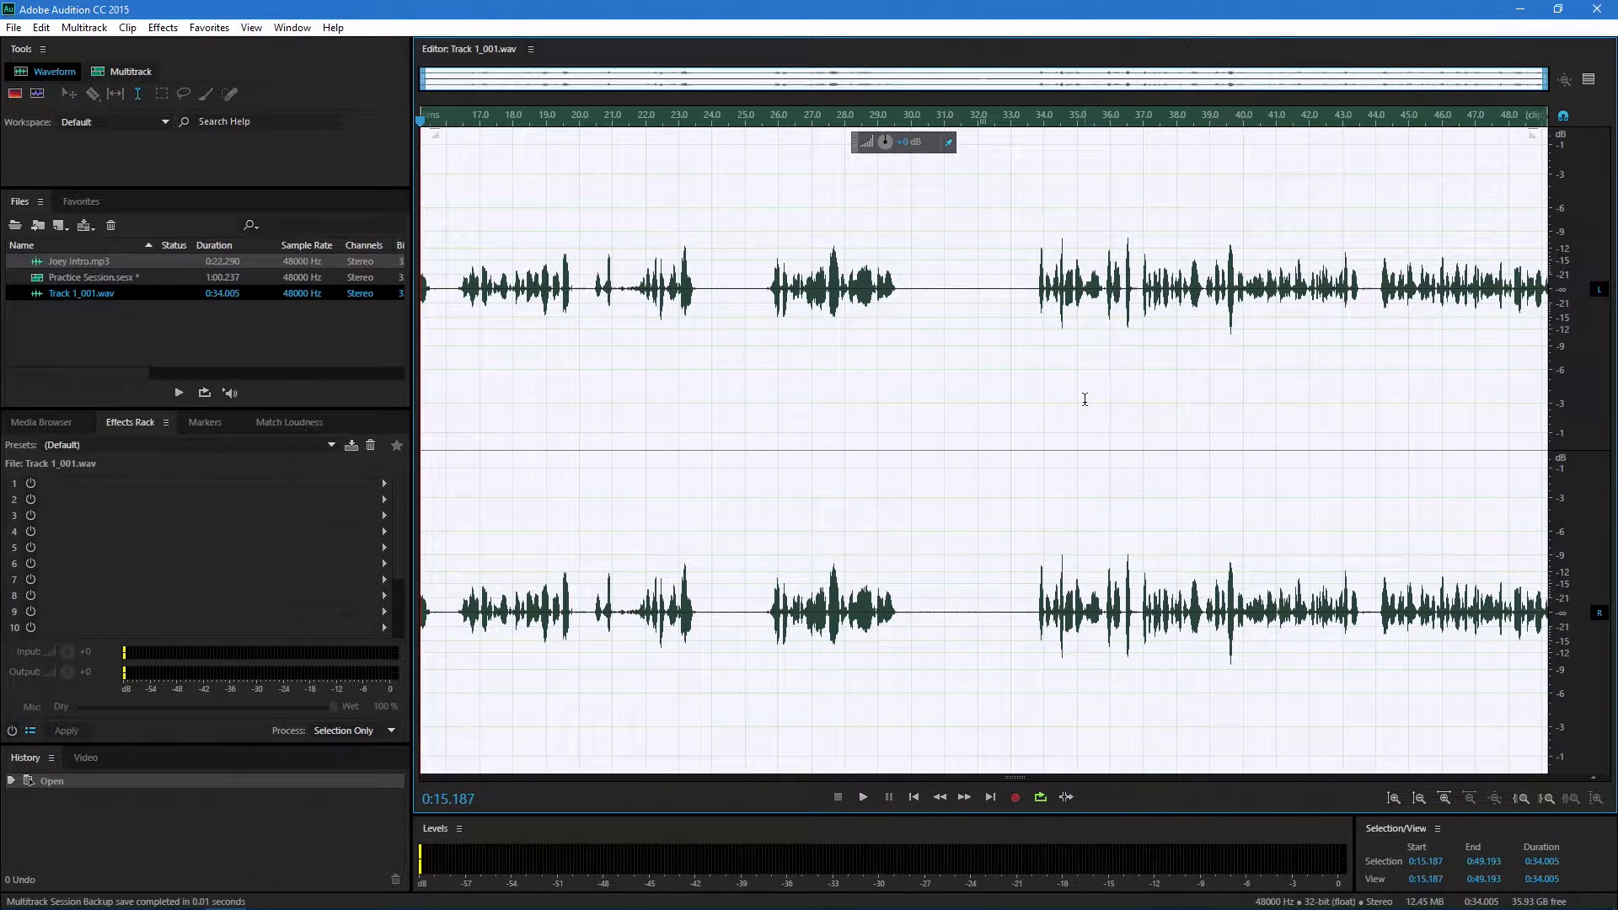
{"action": "left_click", "coordinate": [458, 120]}
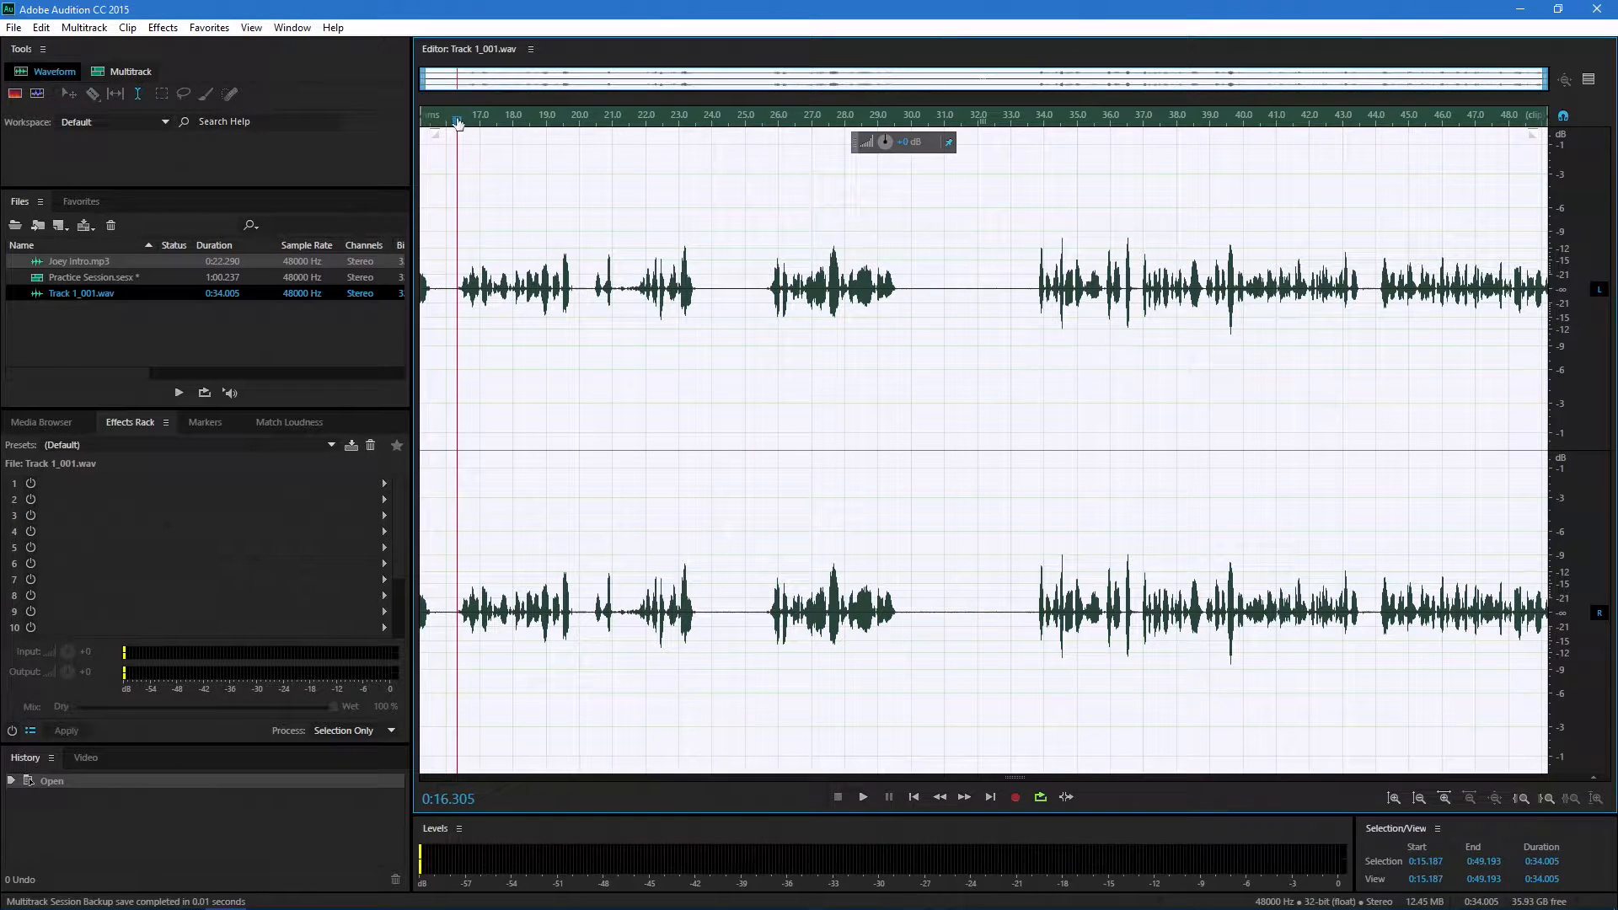
{"action": "key", "text": "space"}
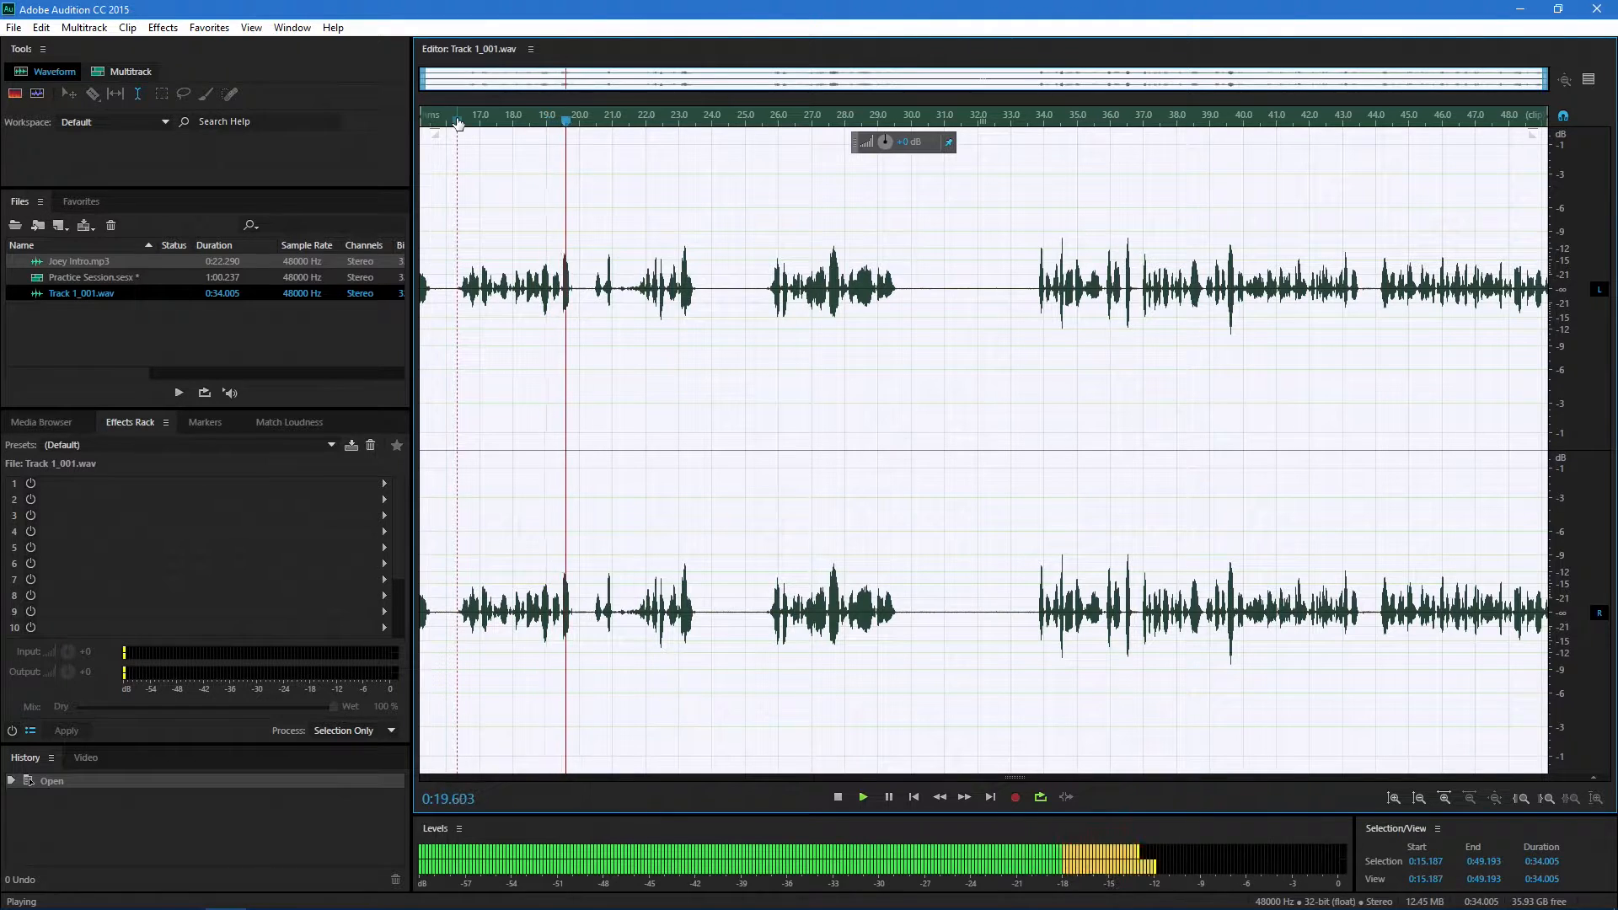
{"action": "key", "text": "space"}
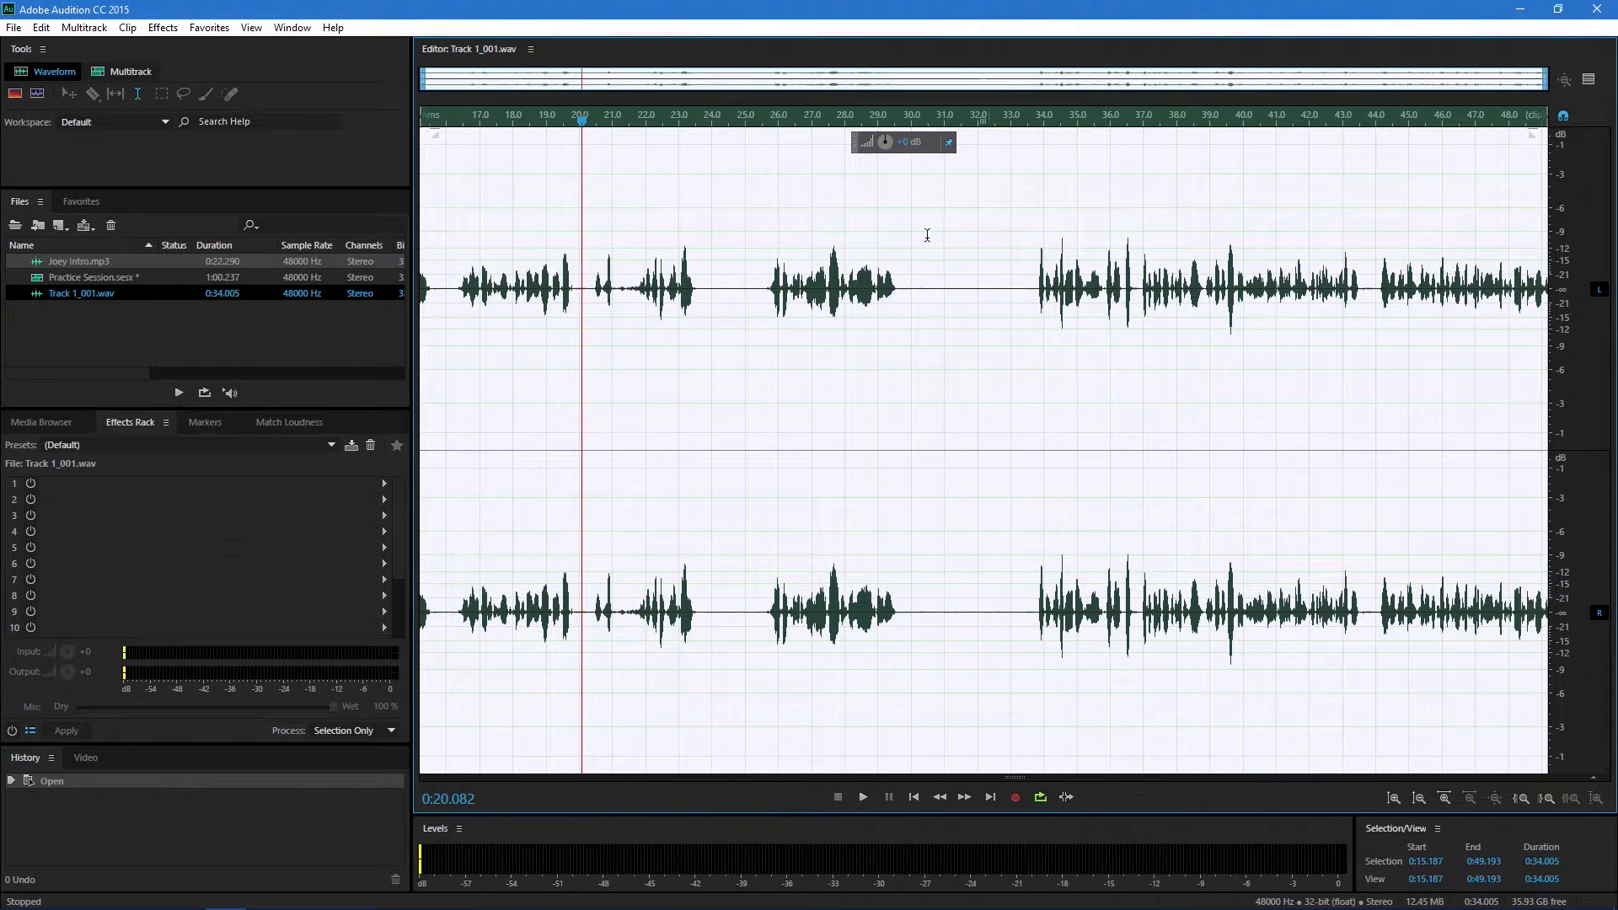
{"action": "left_click", "coordinate": [163, 28]}
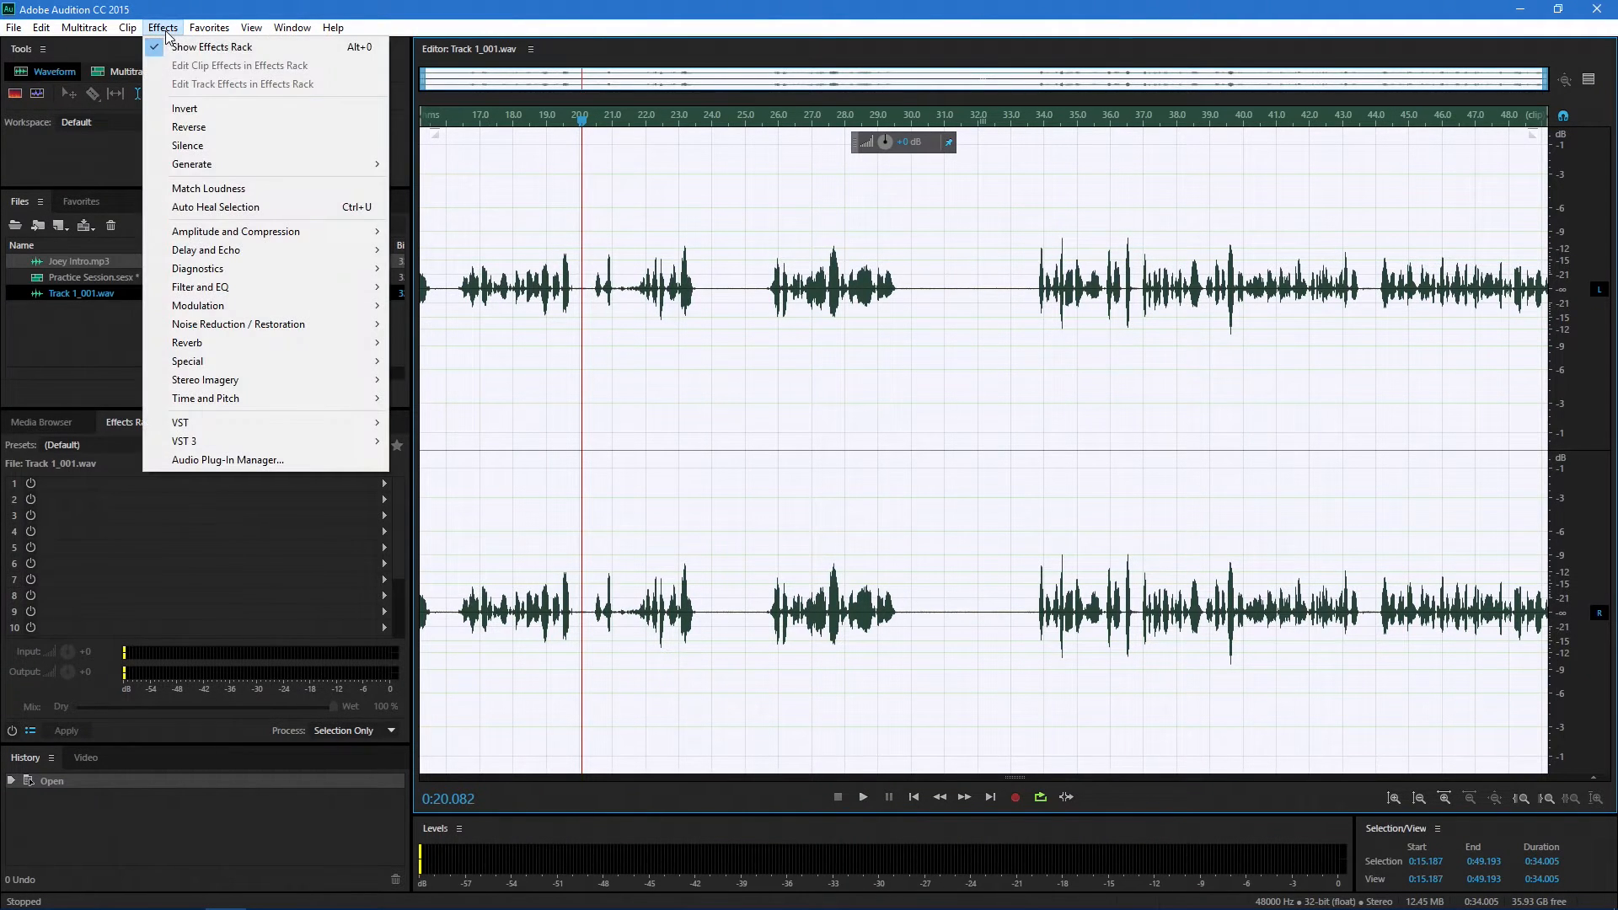
{"action": "mouse_move", "coordinate": [289, 248]}
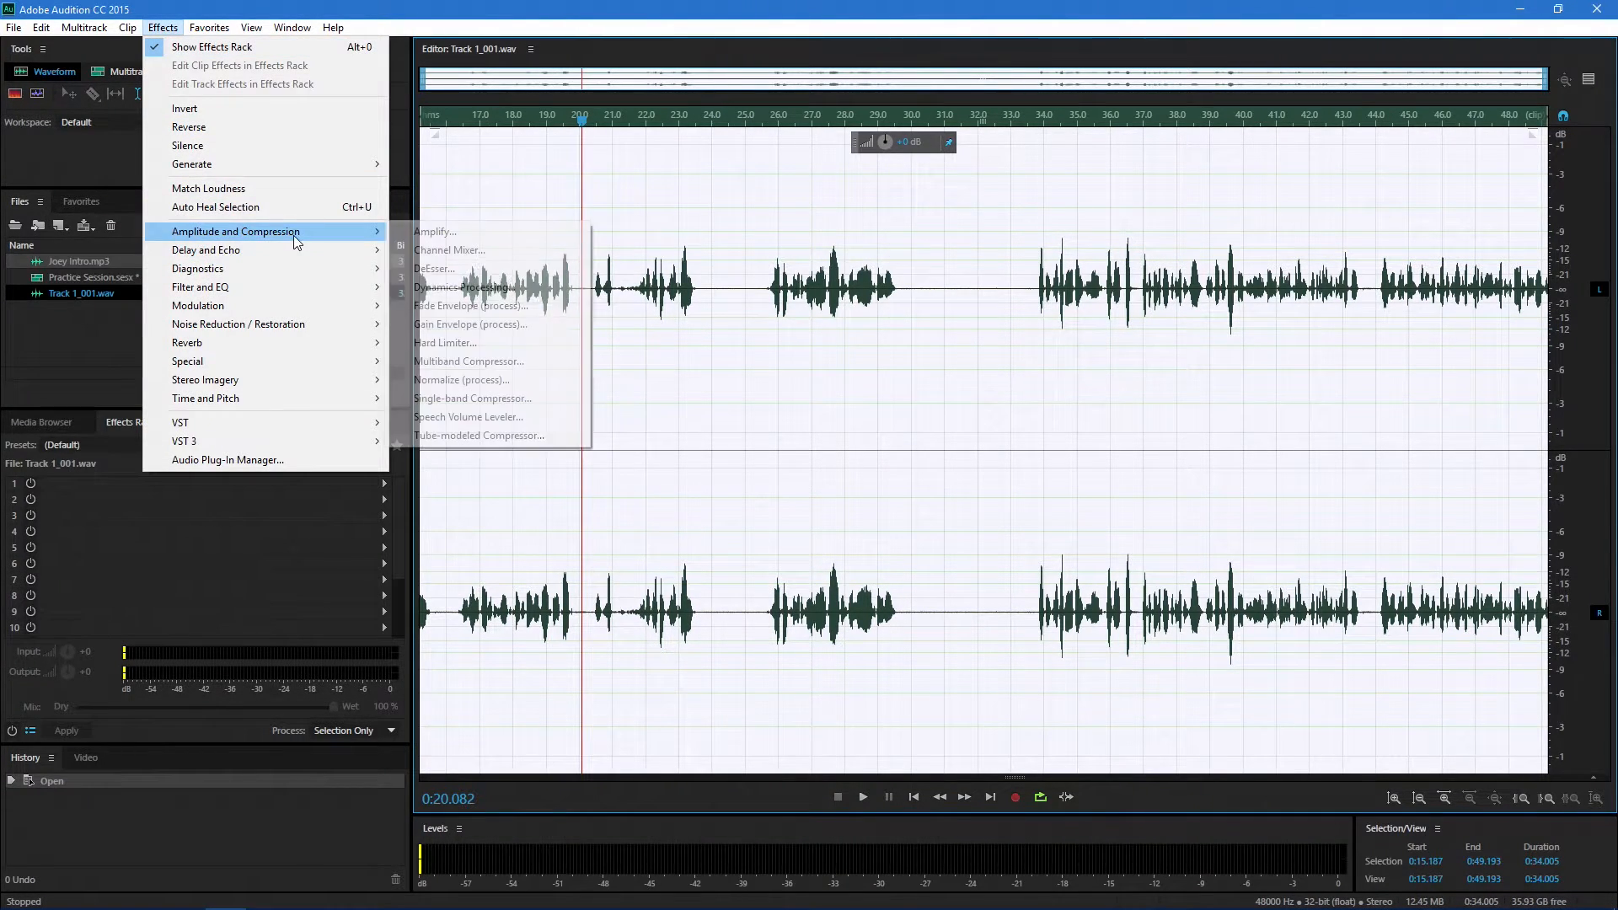
{"action": "left_click", "coordinate": [397, 8]}
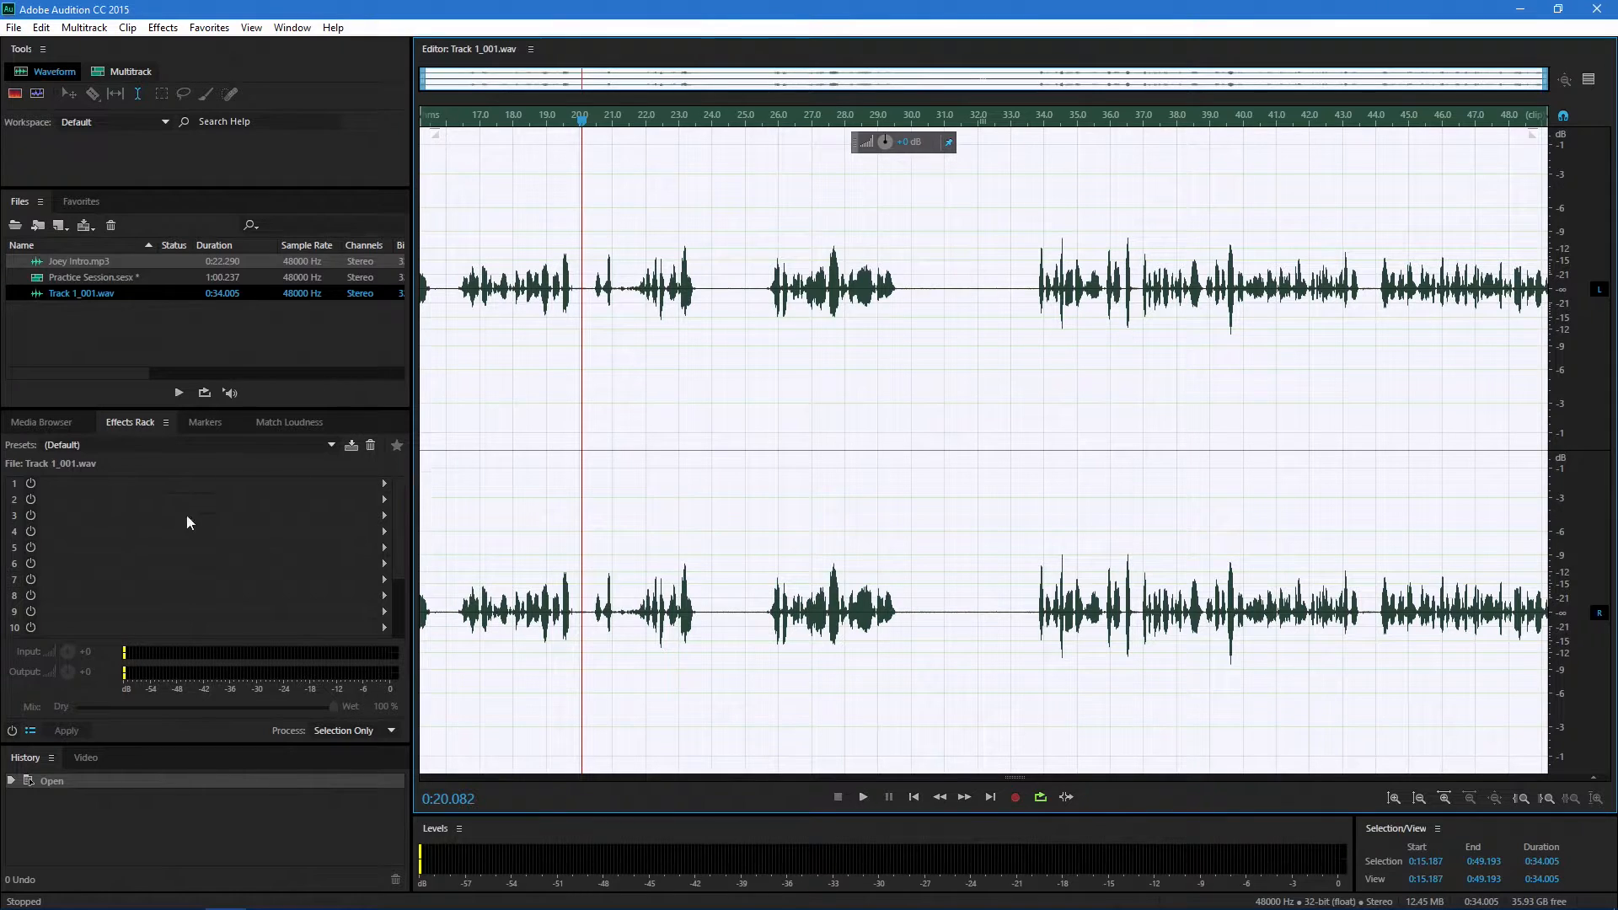
{"action": "left_click", "coordinate": [384, 483]}
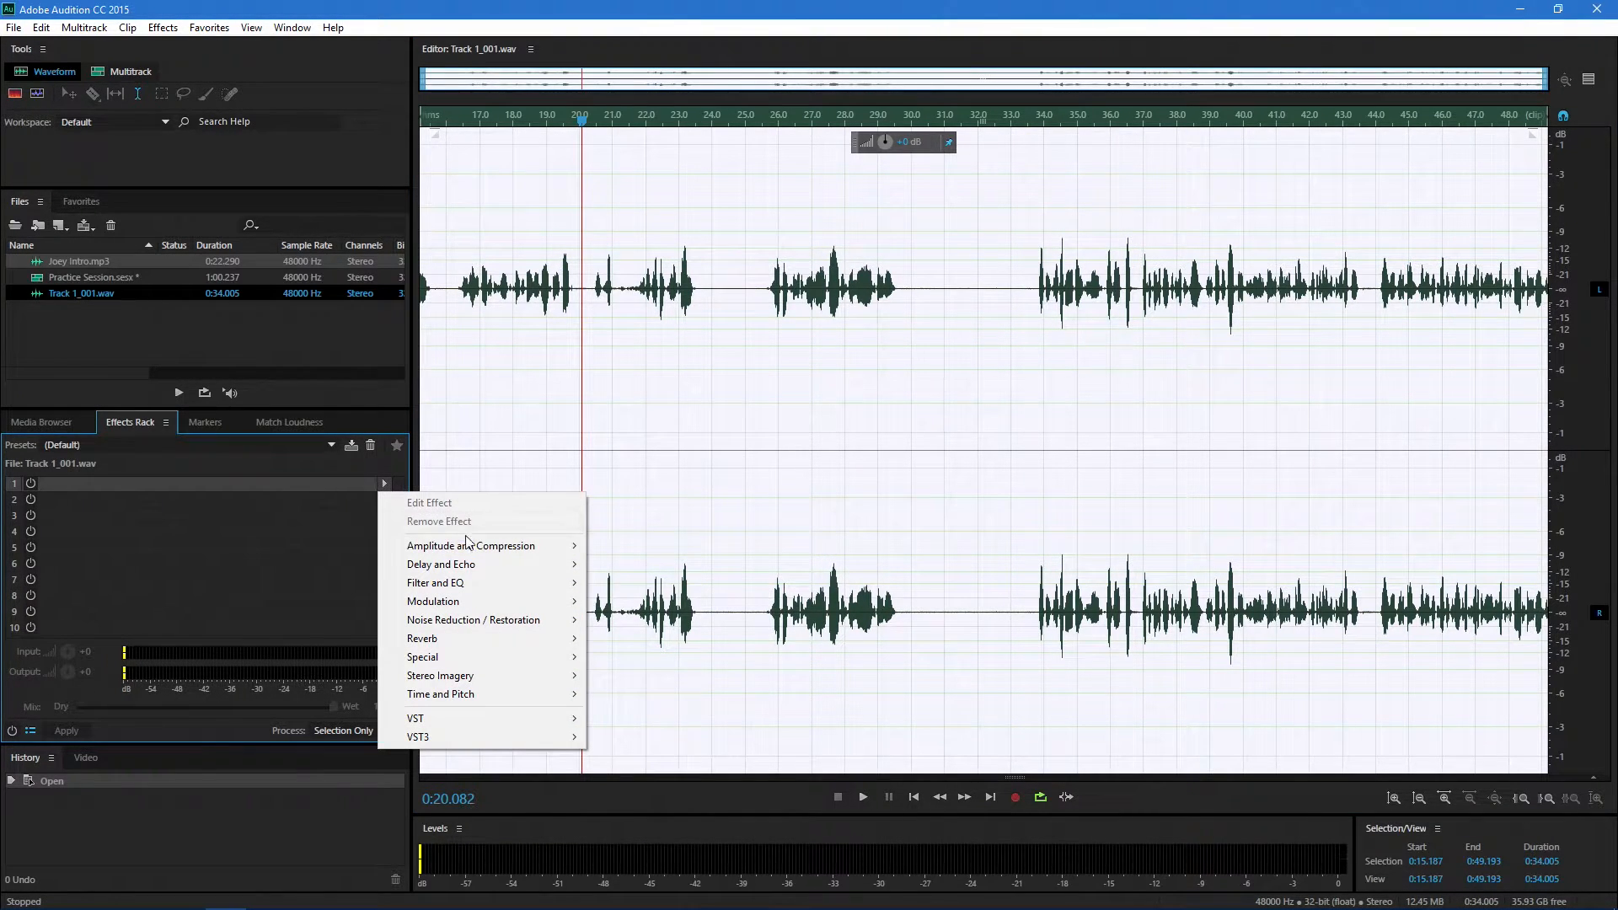
{"action": "mouse_move", "coordinate": [472, 548]}
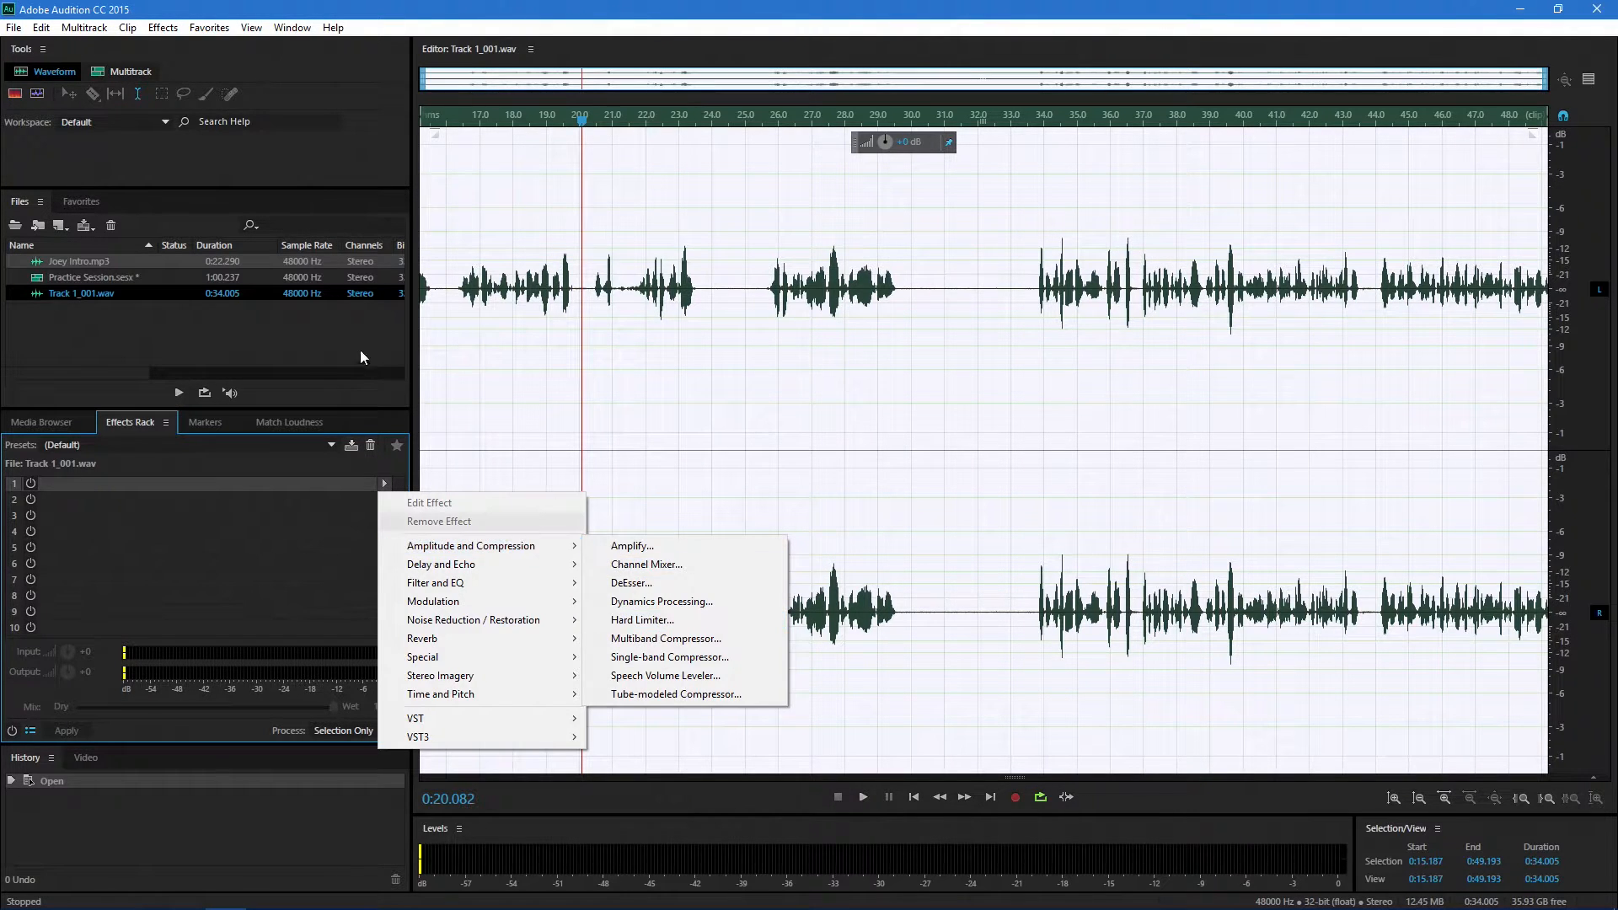
{"action": "left_click", "coordinate": [443, 5]}
Step: Open the Hard Limiter for the selected voice audio, try the Limit to -.1dB and Limit to -3dB presets, and restore the Default preset
{"action": "left_click", "coordinate": [163, 28]}
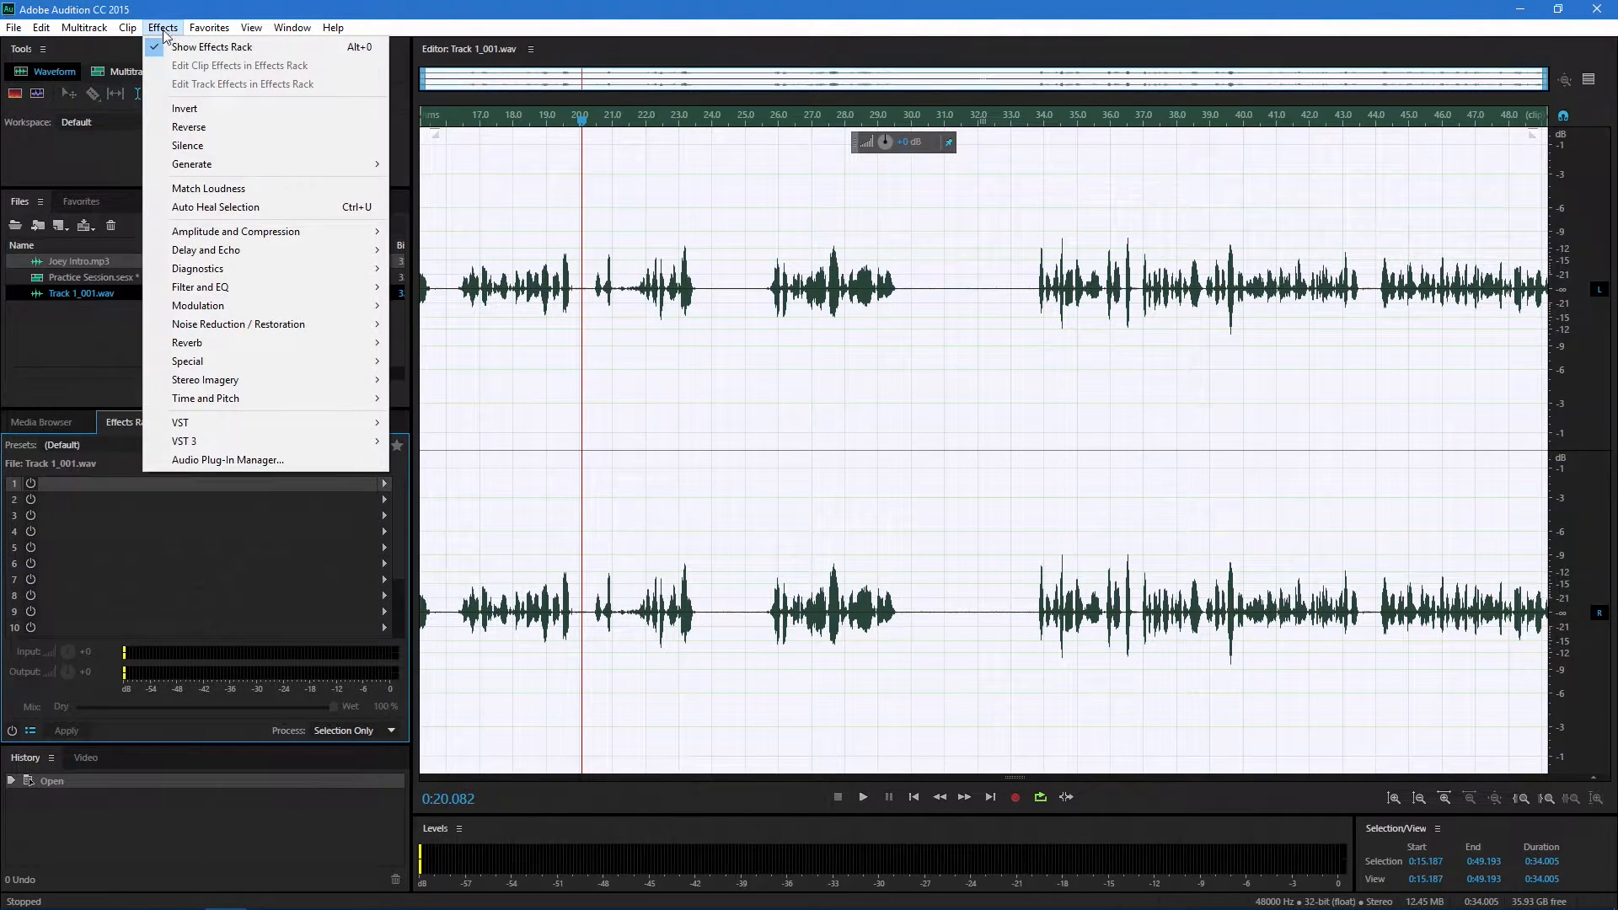
{"action": "mouse_move", "coordinate": [333, 231]}
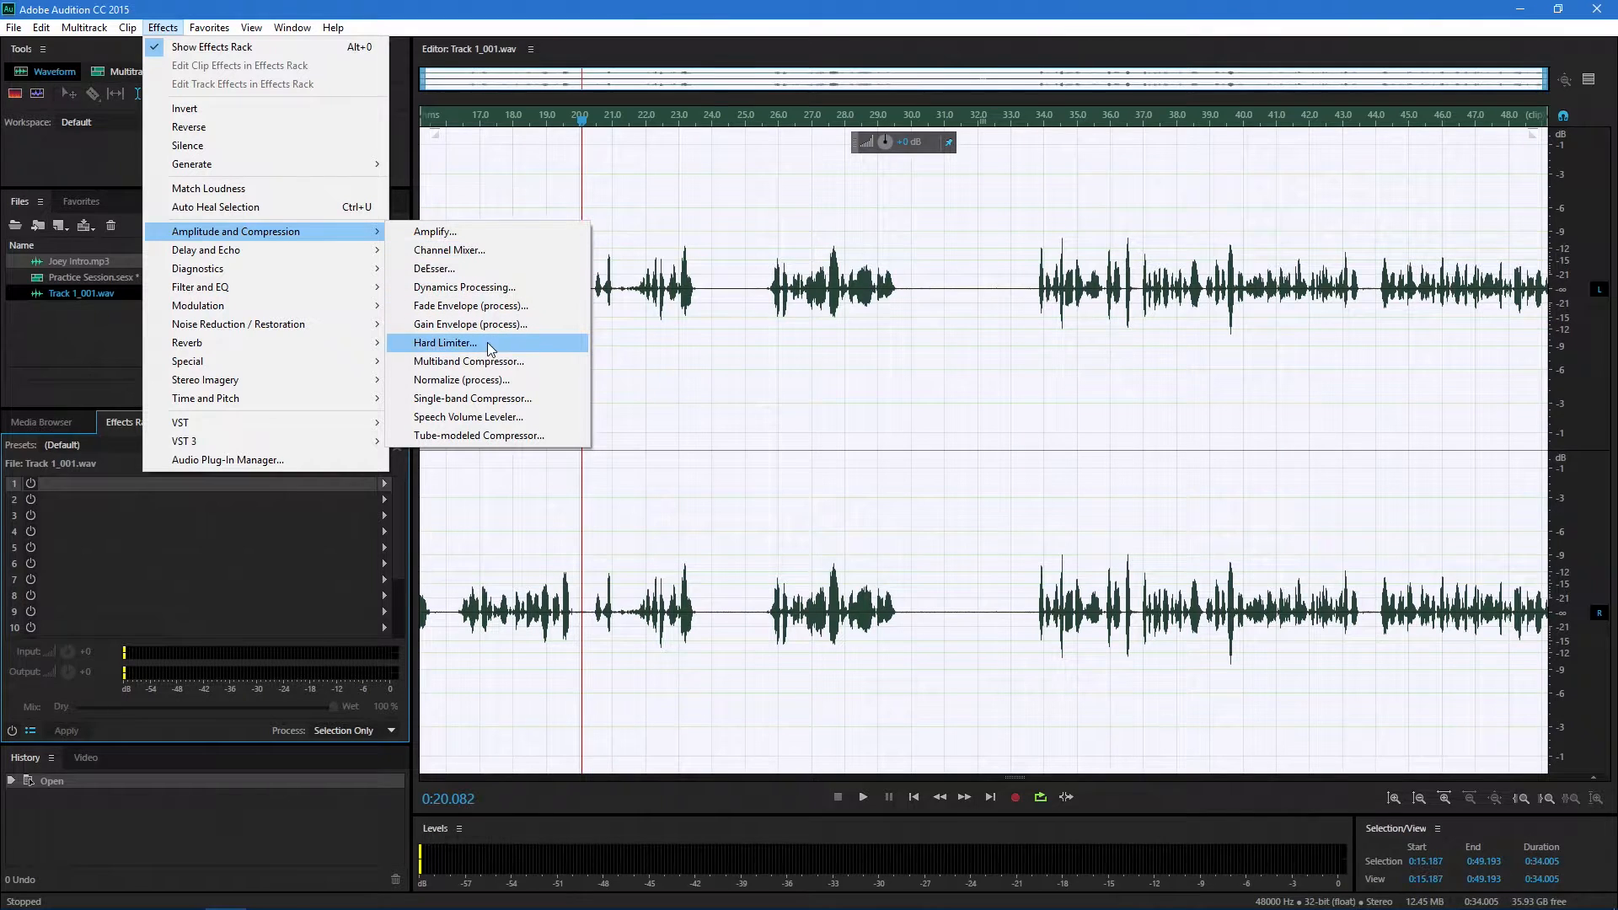
{"action": "left_click", "coordinate": [445, 343]}
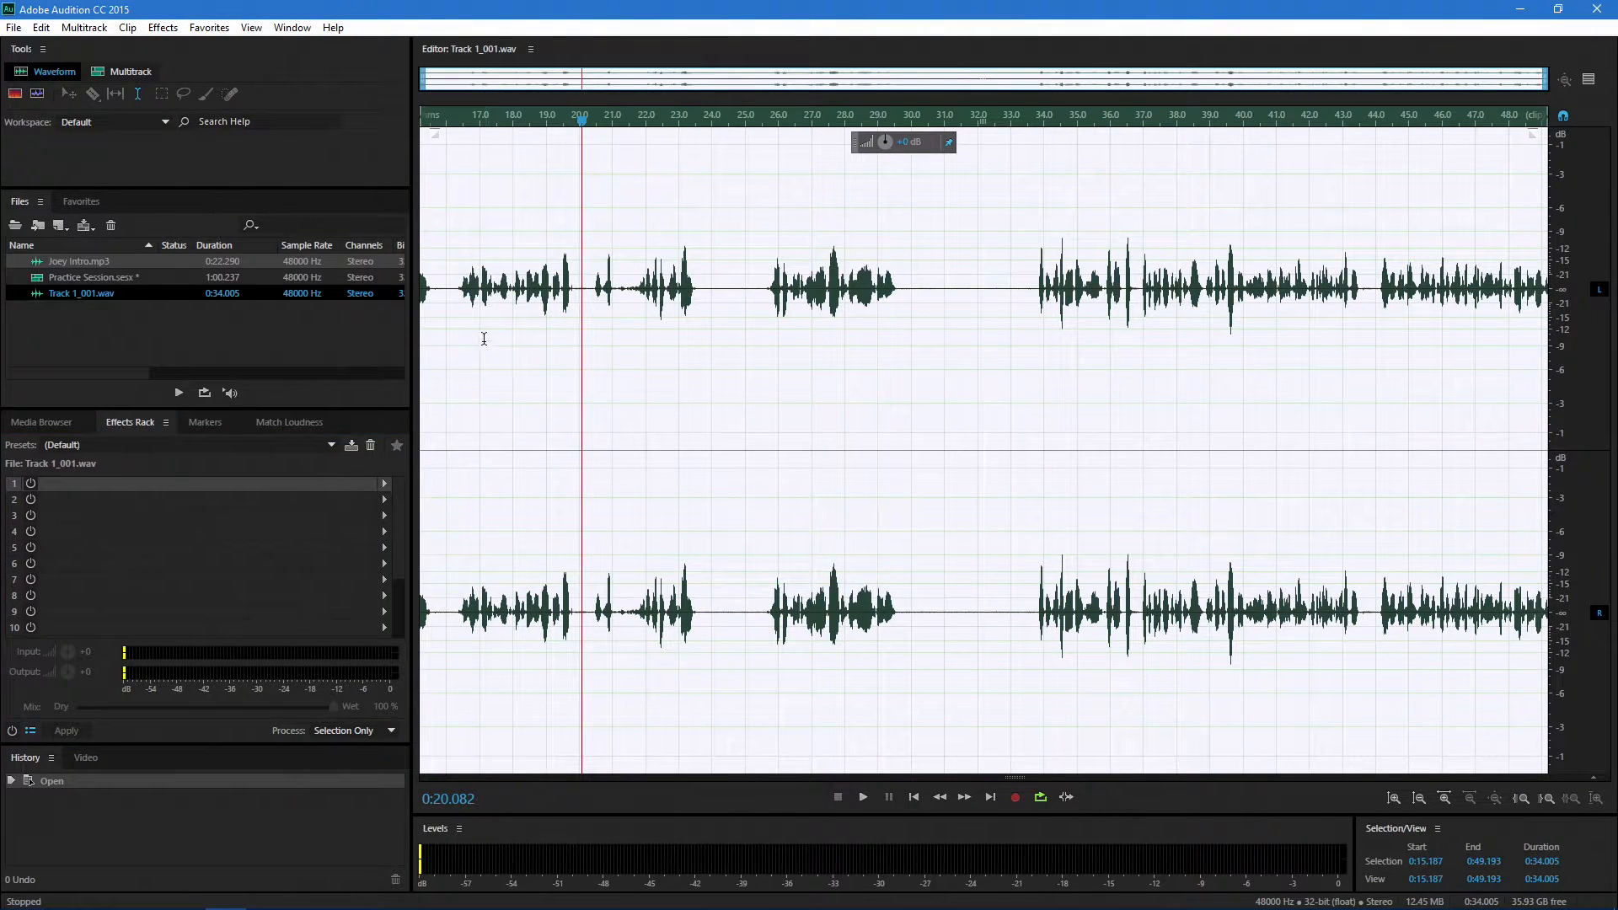
{"action": "left_click_drag", "start_coordinate": [990, 221], "coordinate": [260, 327]}
{"action": "left_click", "coordinate": [260, 357]}
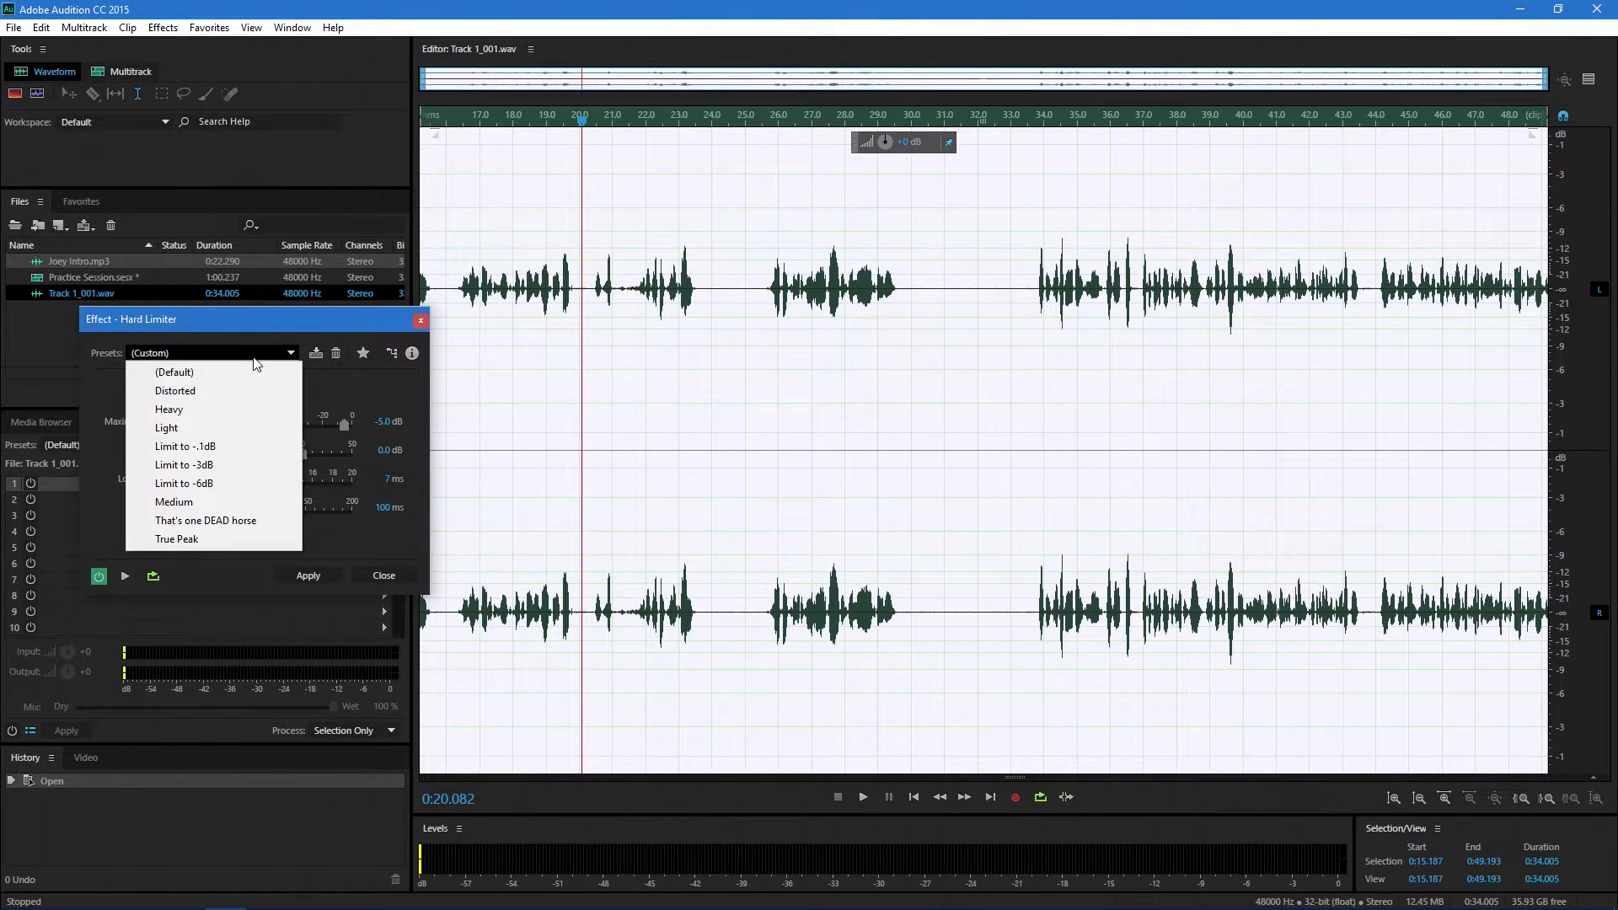
{"action": "left_click", "coordinate": [205, 451]}
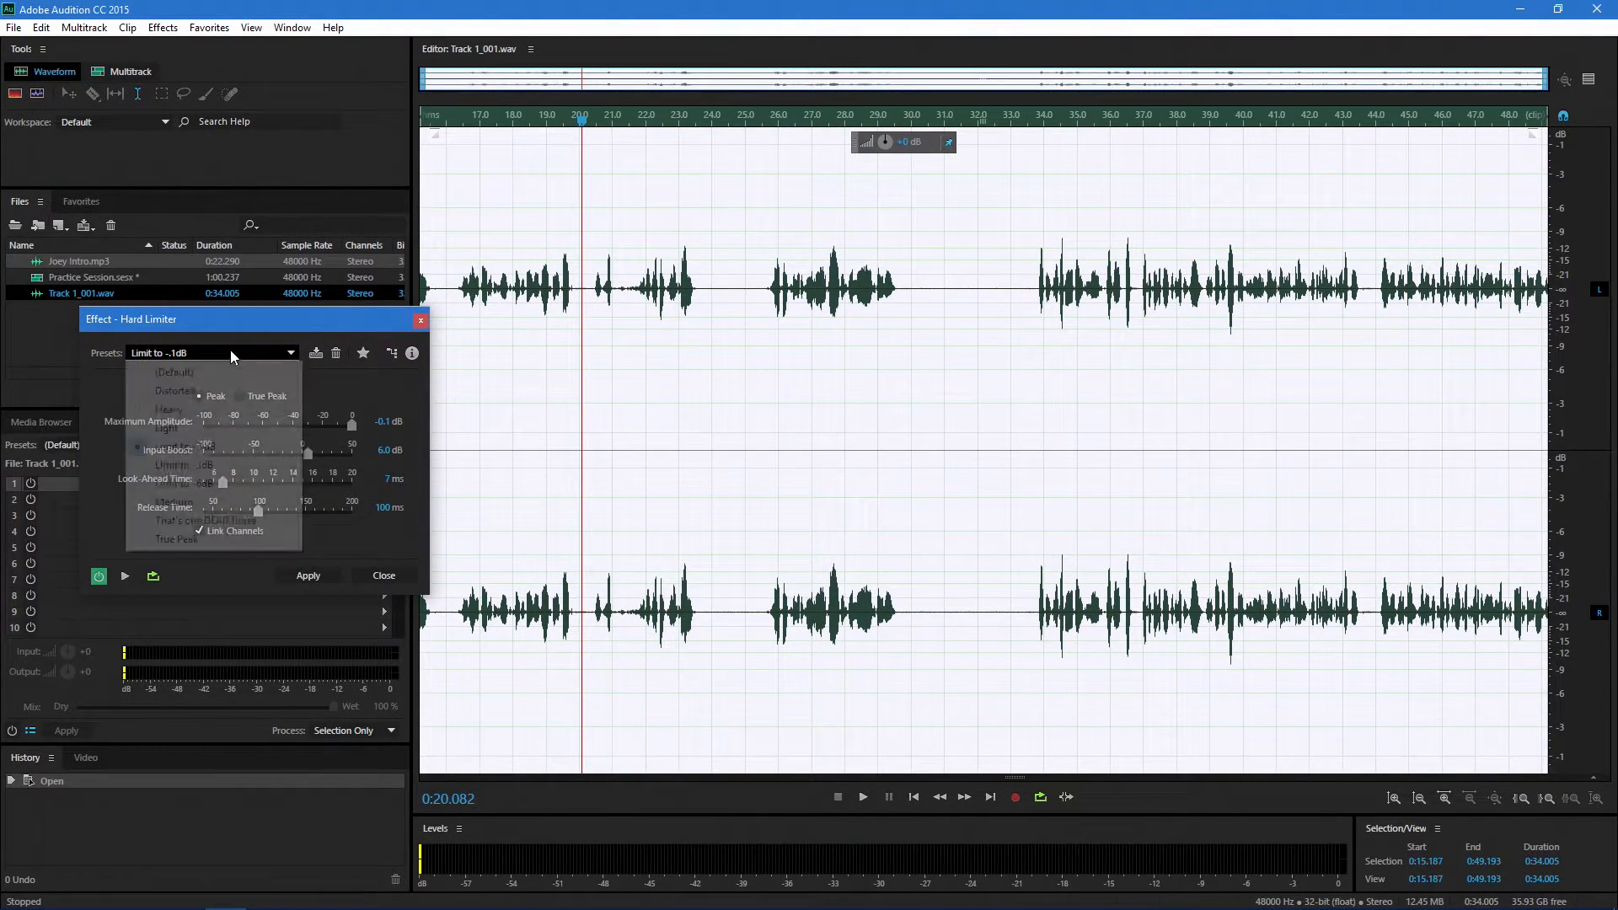
{"action": "left_click", "coordinate": [230, 352]}
{"action": "left_click", "coordinate": [219, 469]}
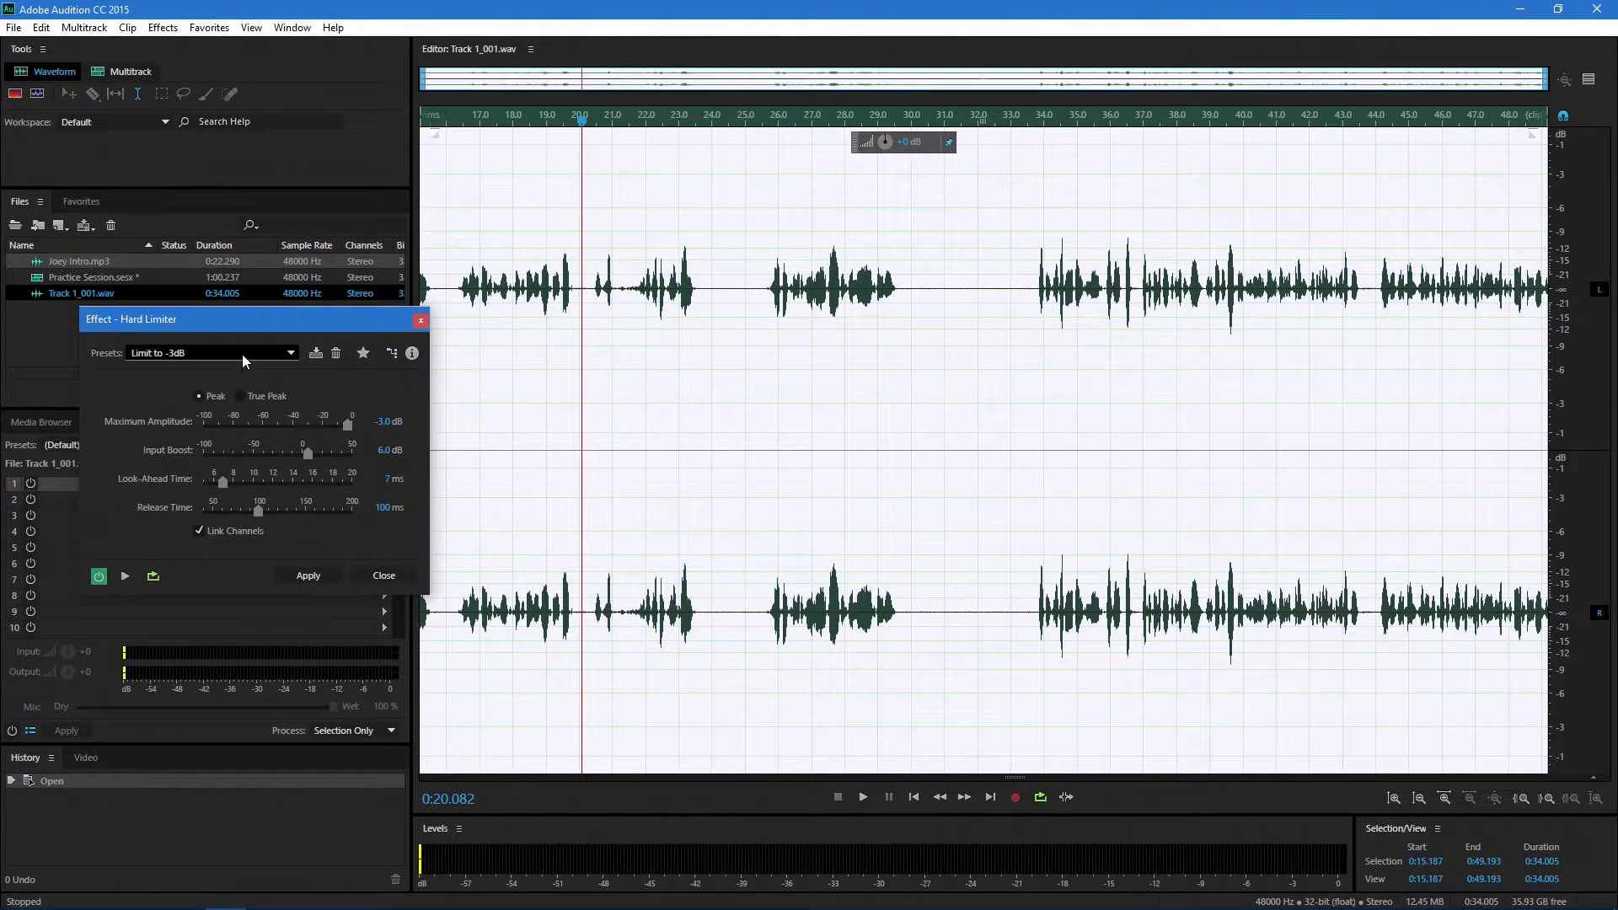
{"action": "left_click", "coordinate": [241, 354]}
{"action": "left_click", "coordinate": [221, 372]}
{"action": "left_click", "coordinate": [382, 455]}
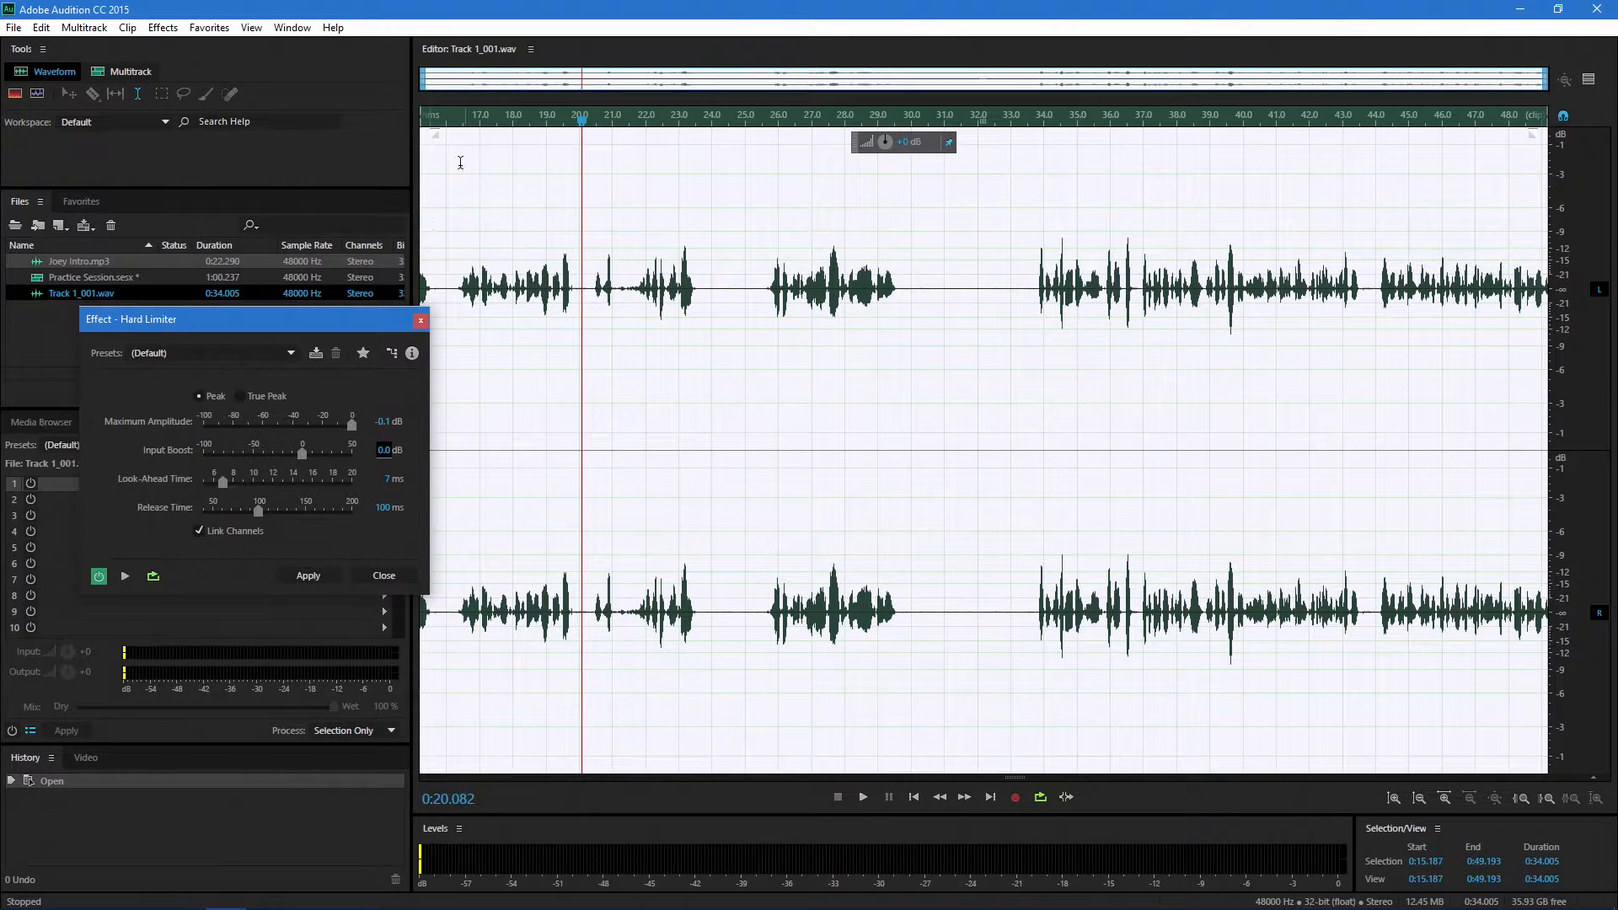
Step: Try the Hard Limiter on the voice selection with a maximum amplitude of -12 dB, and undo it
{"action": "left_click", "coordinate": [376, 423]}
{"action": "type", "text": "-12"}
{"action": "key", "text": "Return"}
{"action": "left_click_drag", "start_coordinate": [335, 424], "coordinate": [336, 425]}
{"action": "type", "text": "-12"}
{"action": "key", "text": "Return"}
{"action": "left_click", "coordinate": [316, 577]}
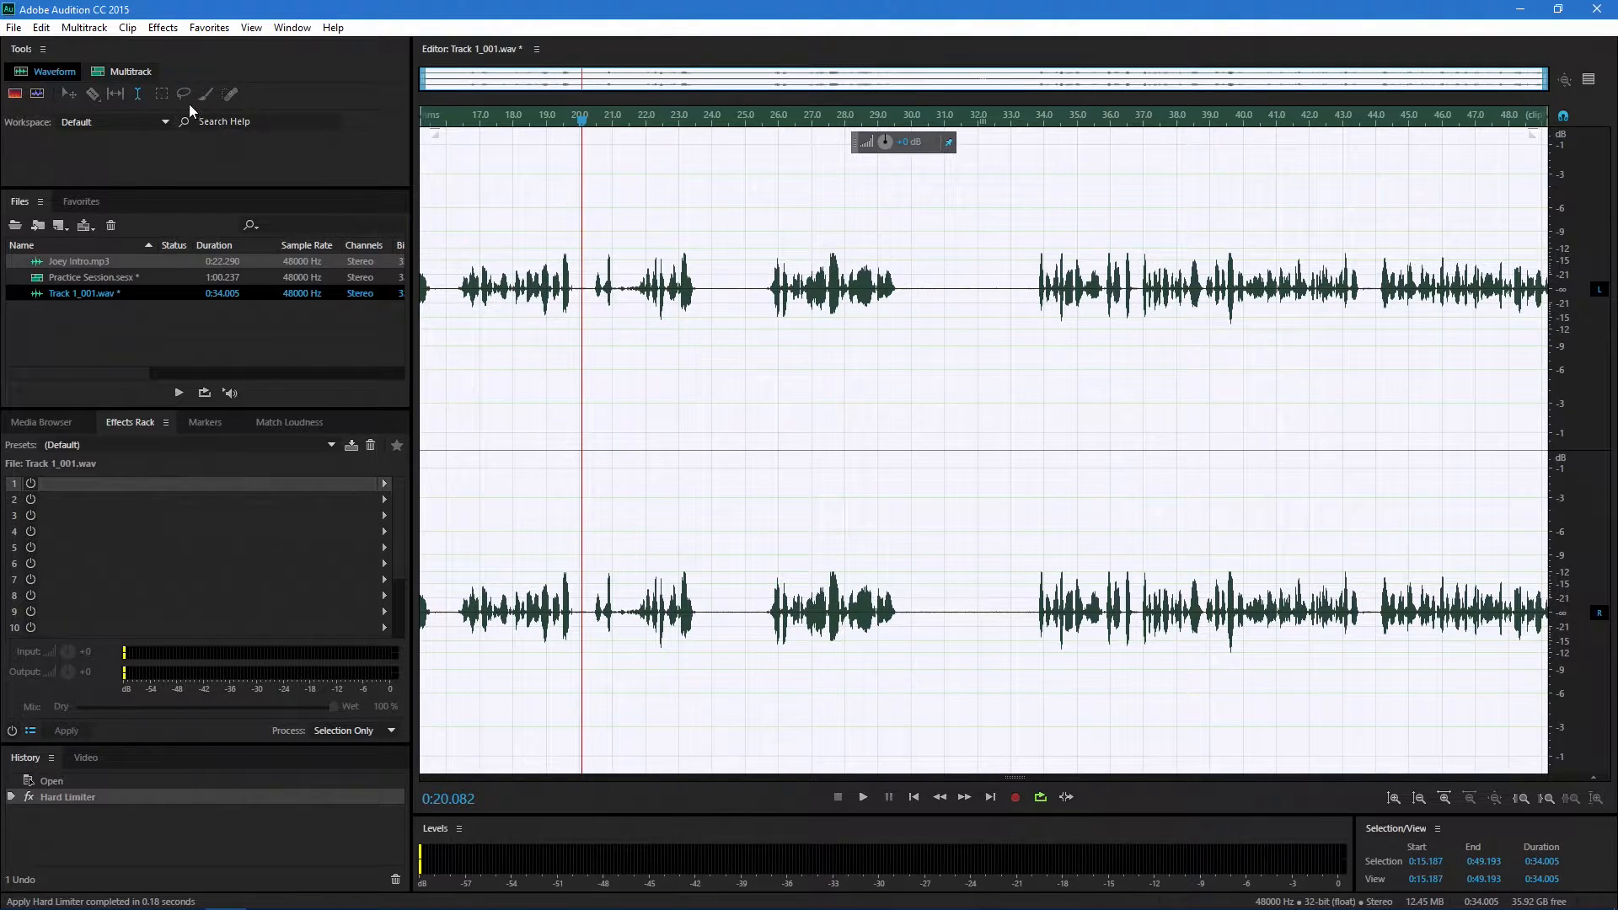
{"action": "left_click", "coordinate": [42, 28]}
{"action": "left_click", "coordinate": [92, 48]}
Step: Try a stronger Hard Limiter on the voice selection with a maximum amplitude of -20 dB, and undo it
{"action": "left_click", "coordinate": [163, 28]}
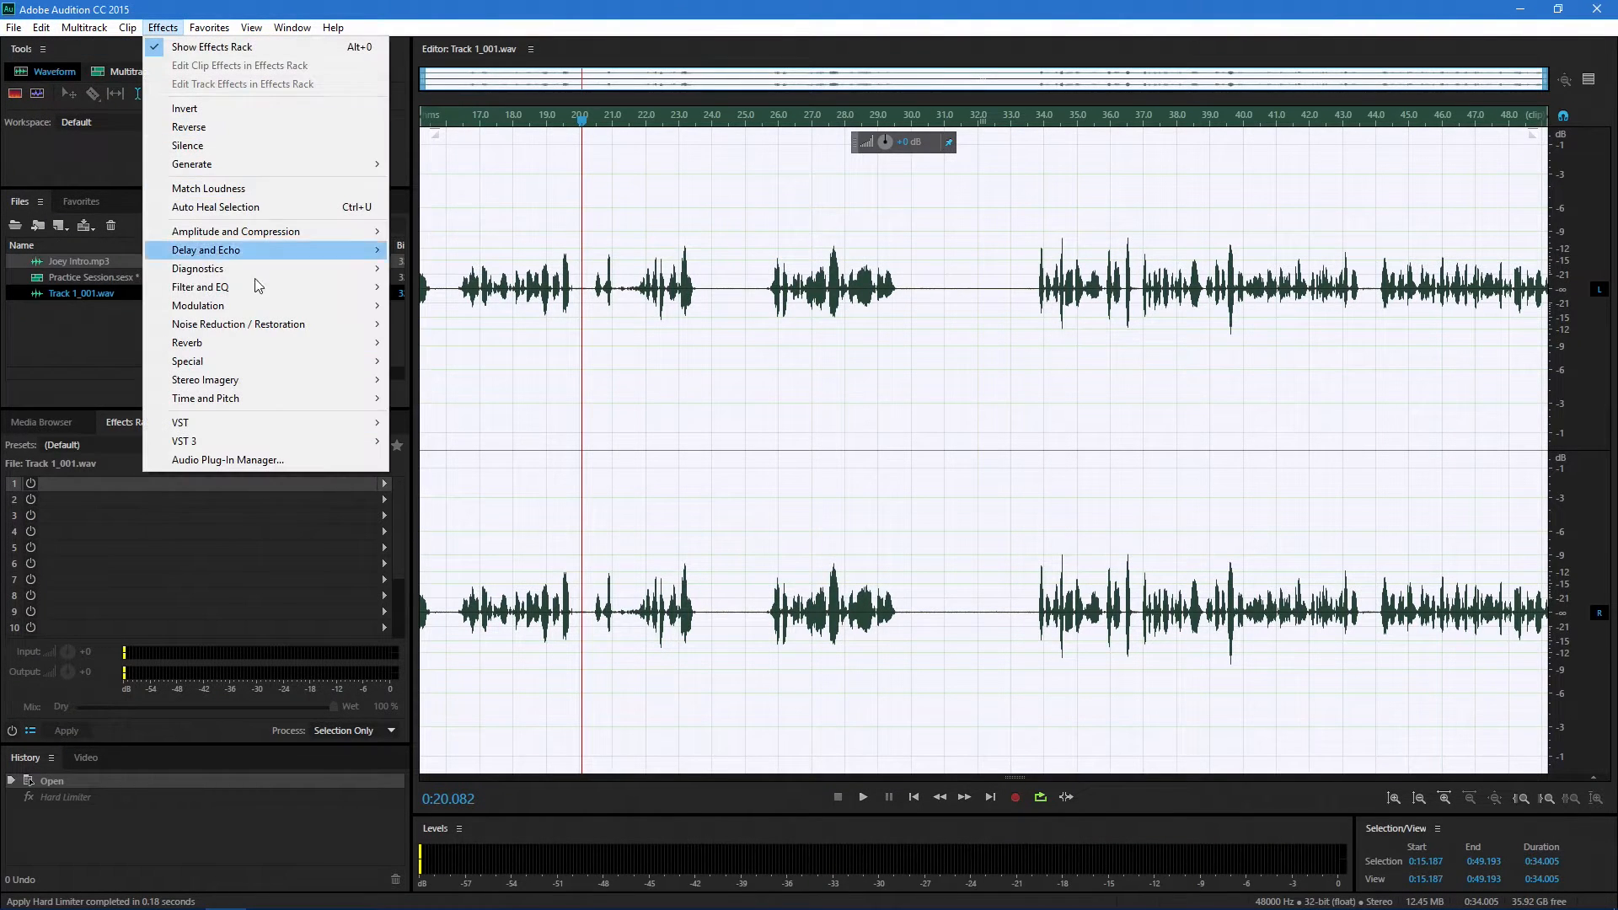
{"action": "mouse_move", "coordinate": [276, 231]}
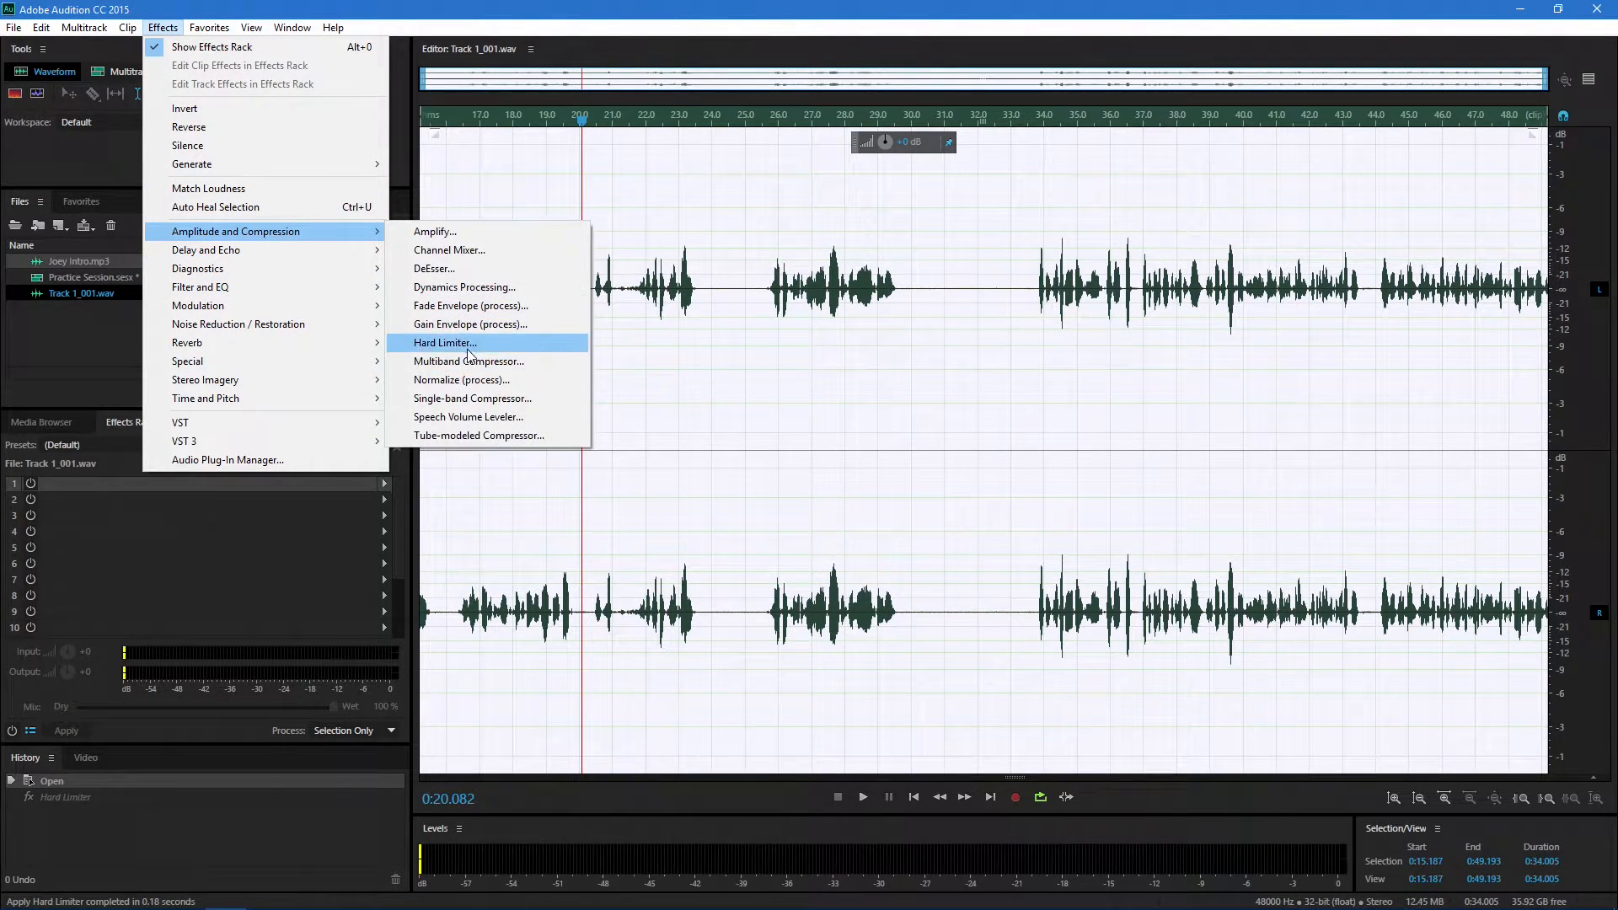
{"action": "left_click", "coordinate": [466, 344]}
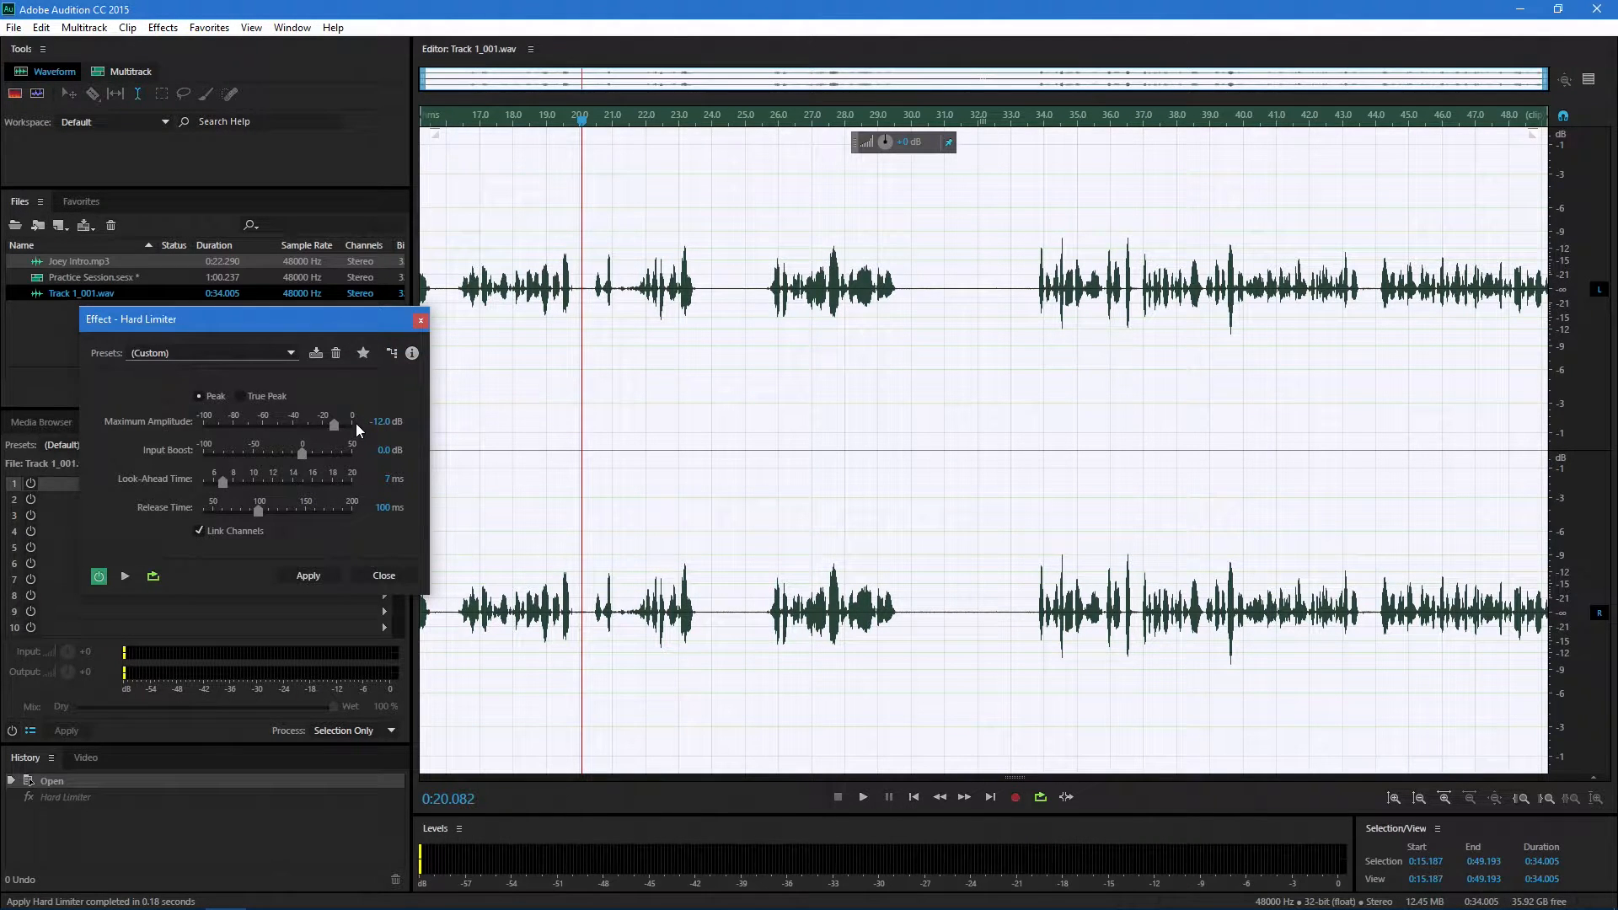
{"action": "left_click", "coordinate": [381, 421]}
{"action": "type", "text": "-20"}
{"action": "key", "text": "Return"}
{"action": "left_click", "coordinate": [317, 578]}
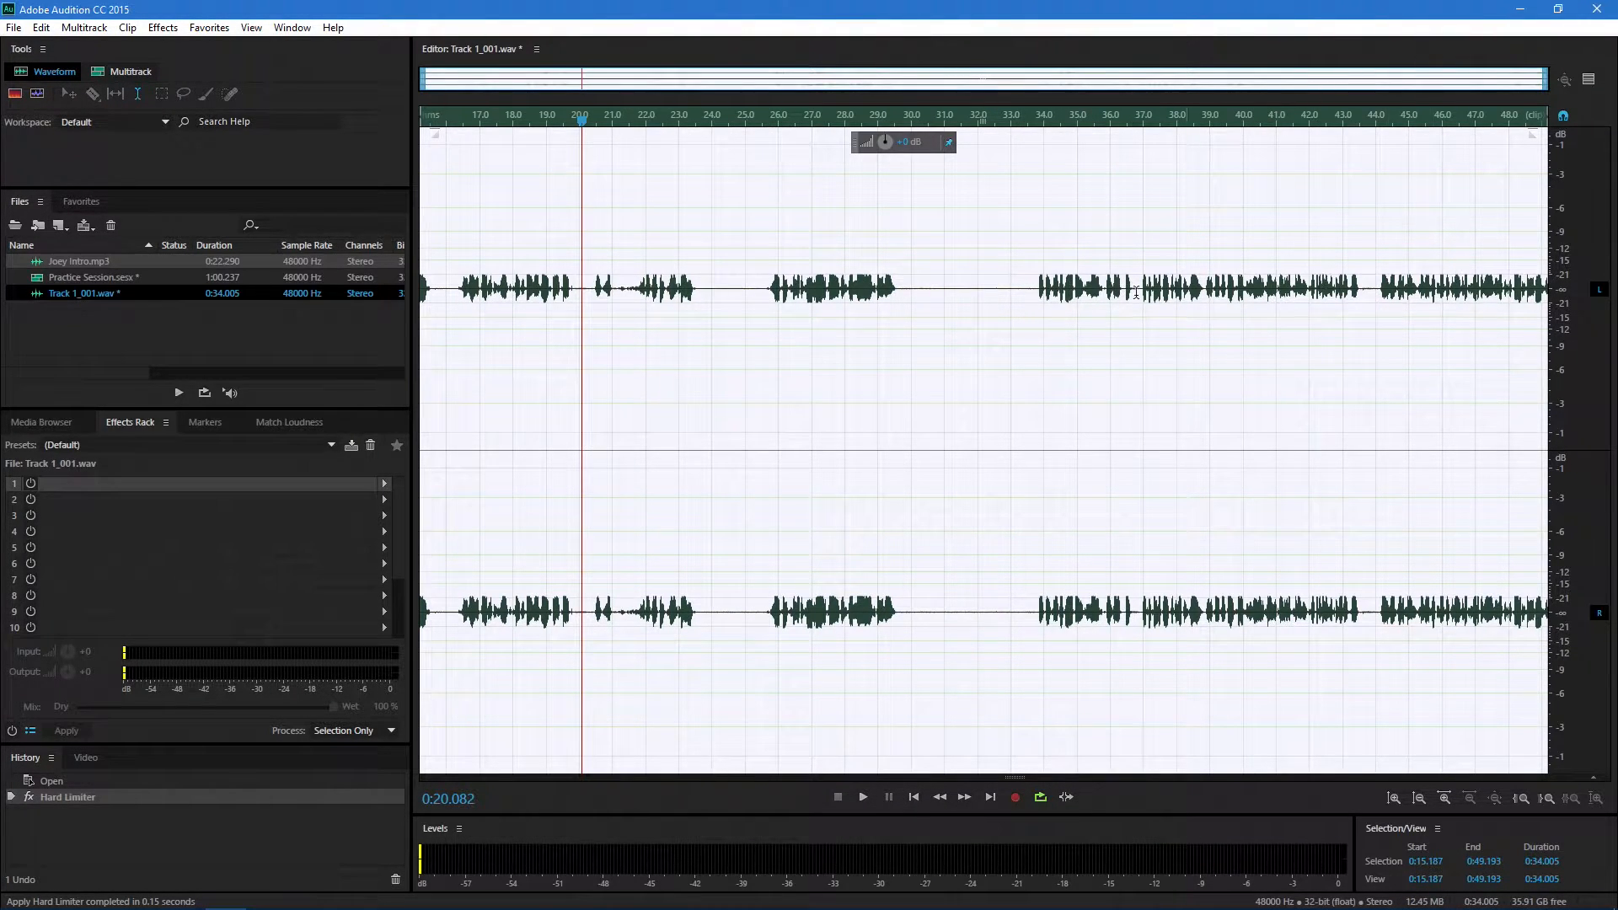
{"action": "left_click", "coordinate": [41, 27]}
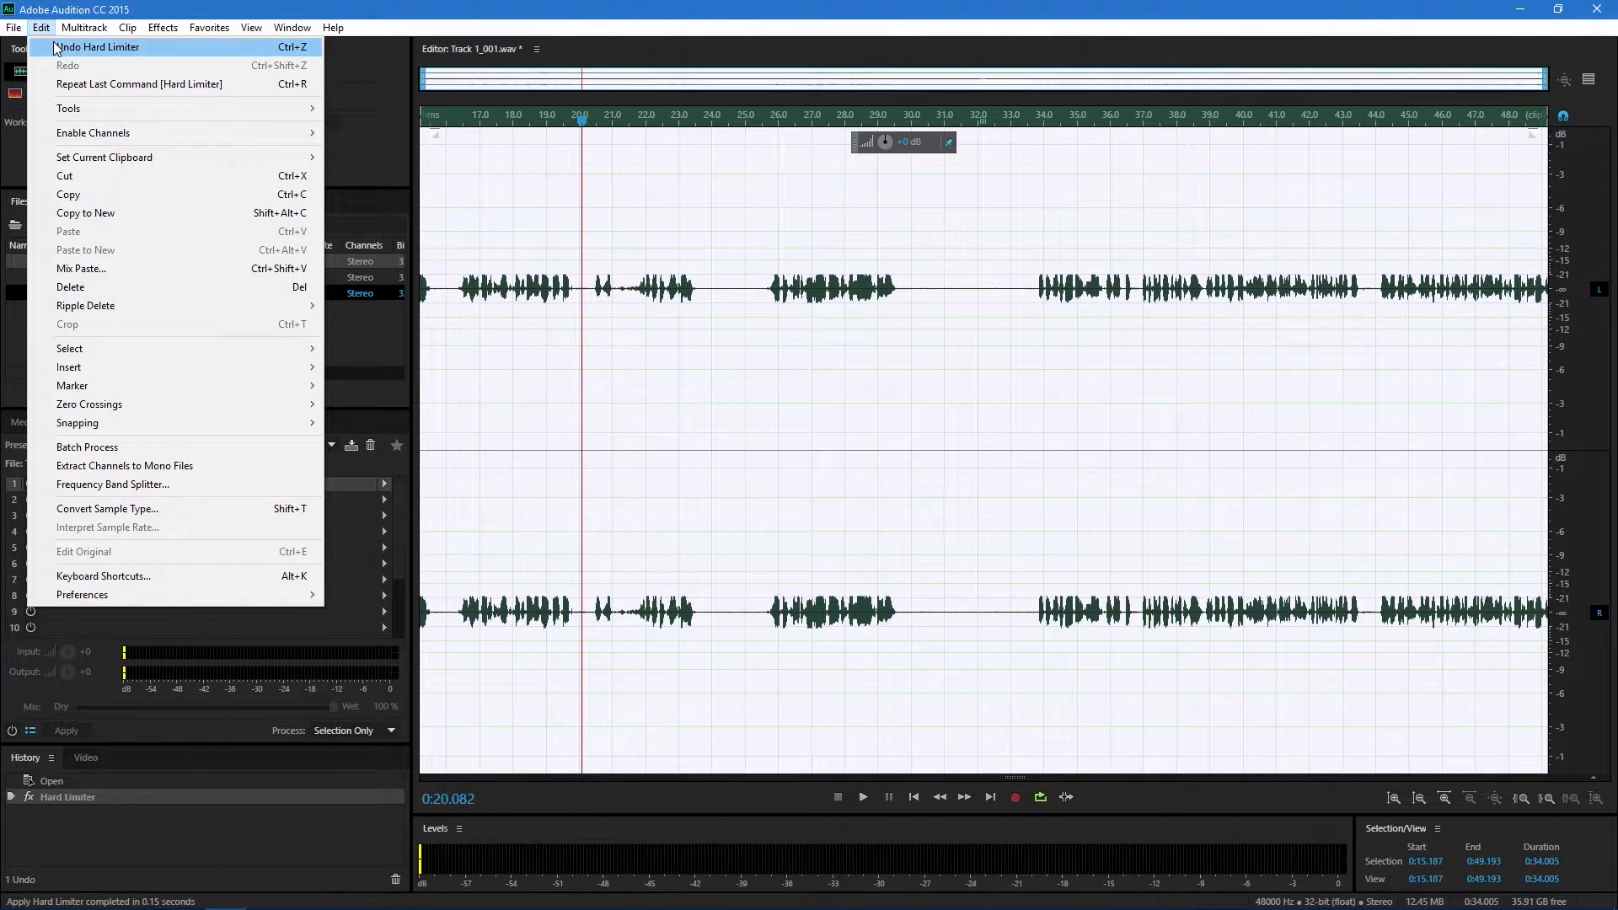
{"action": "left_click", "coordinate": [57, 47]}
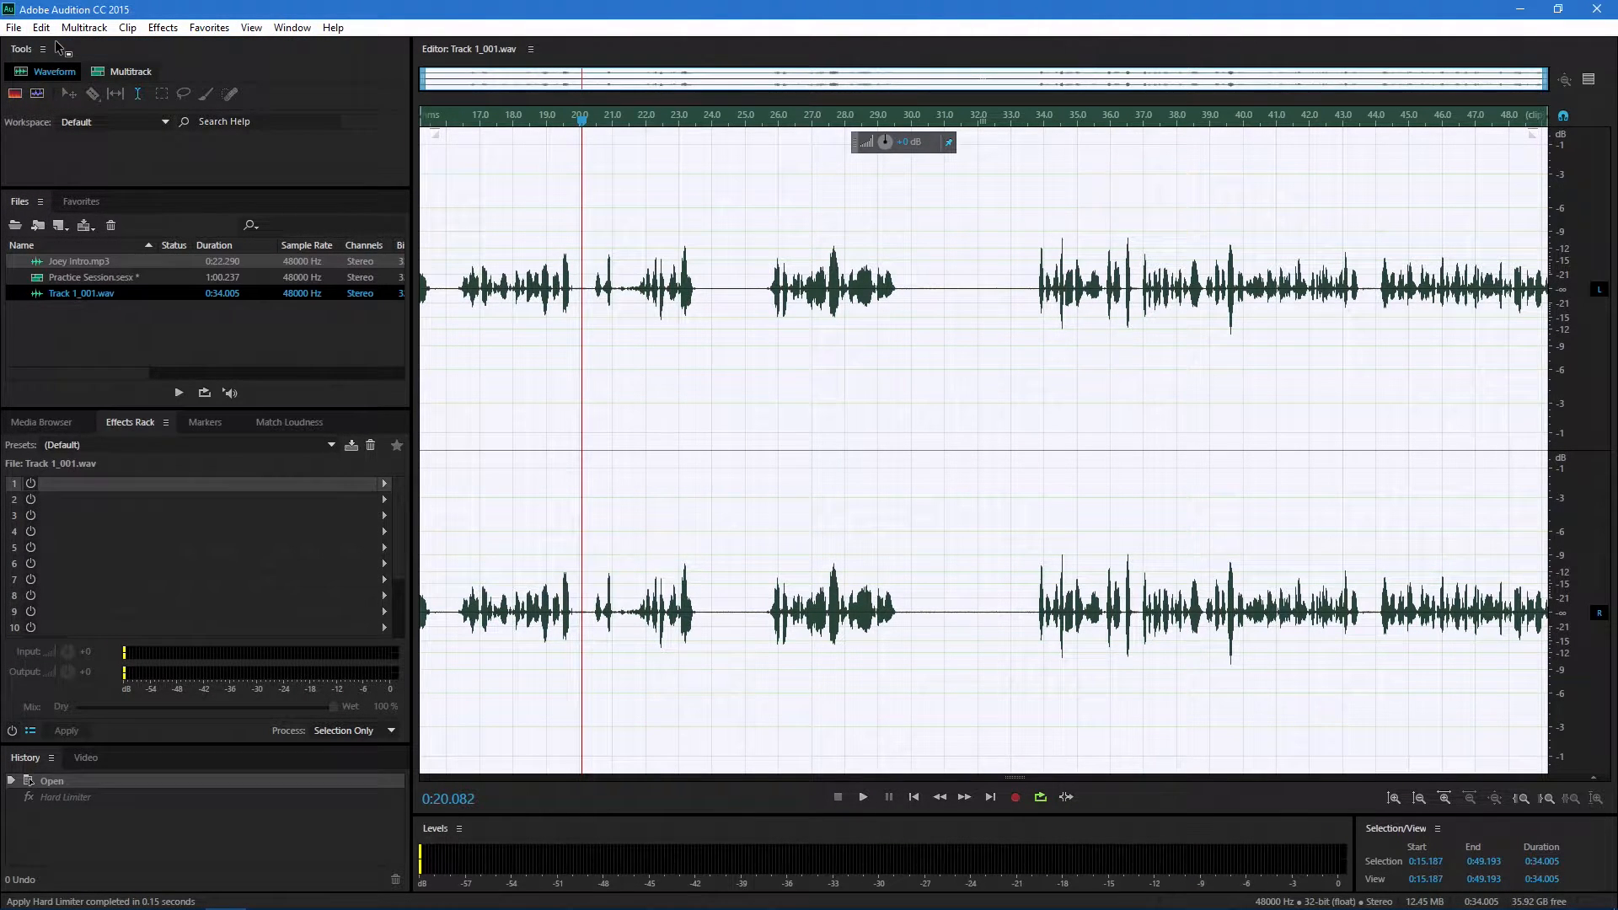
Step: Apply the Hard Limiter to the voice selection with a maximum amplitude of -15 dB
{"action": "left_click", "coordinate": [164, 28]}
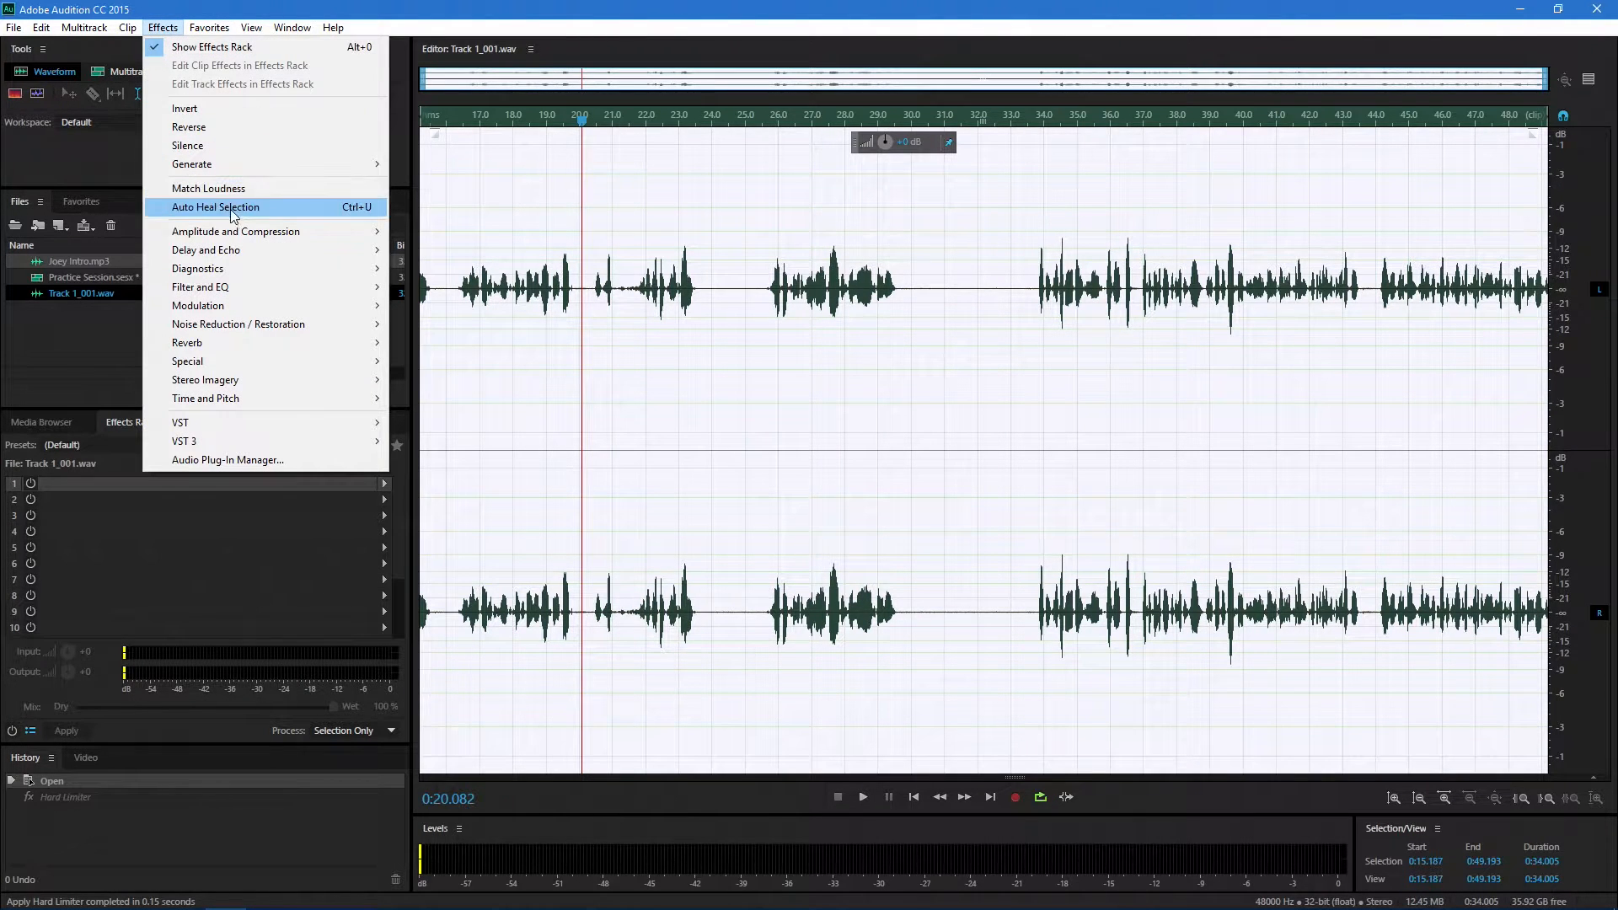
{"action": "mouse_move", "coordinate": [251, 229]}
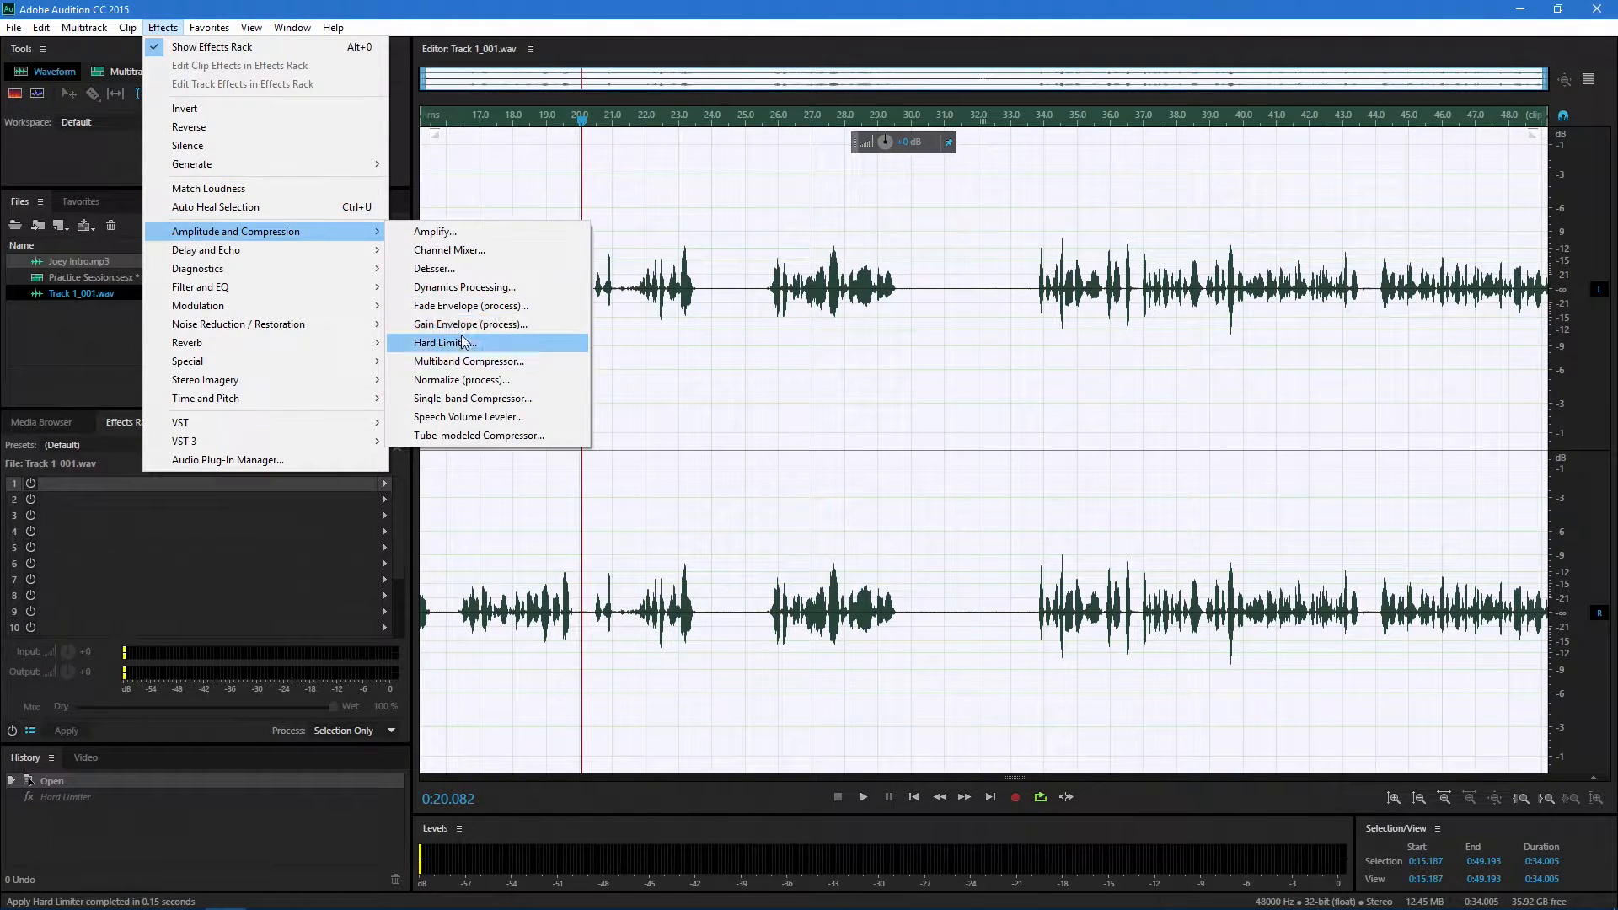
{"action": "left_click", "coordinate": [462, 341]}
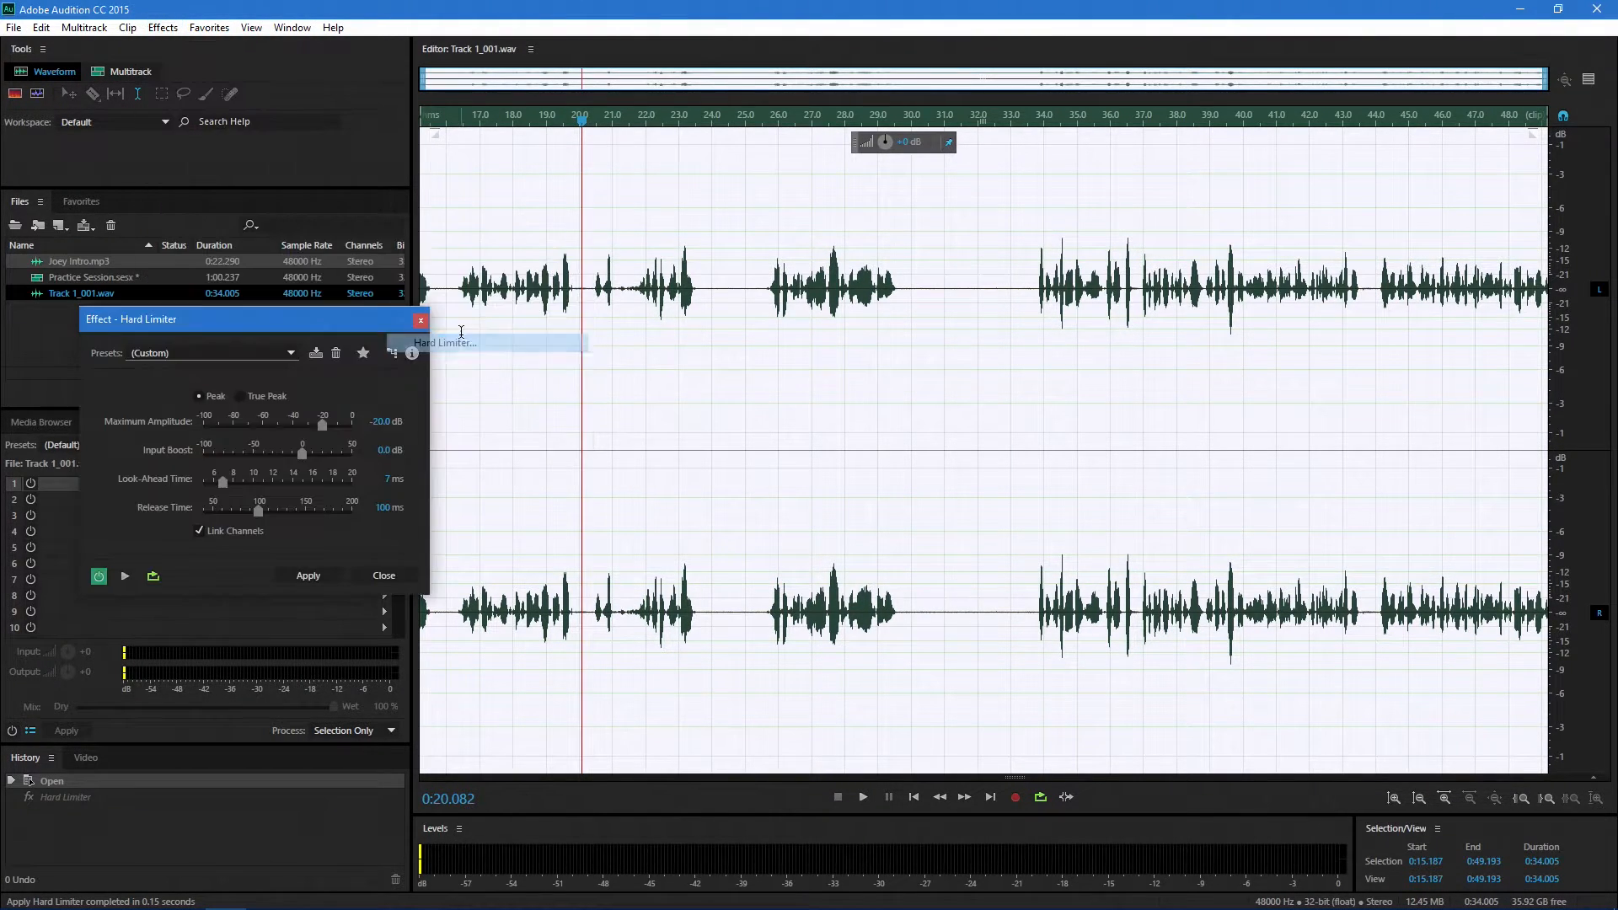
{"action": "left_click", "coordinate": [385, 420]}
{"action": "type", "text": "-16"}
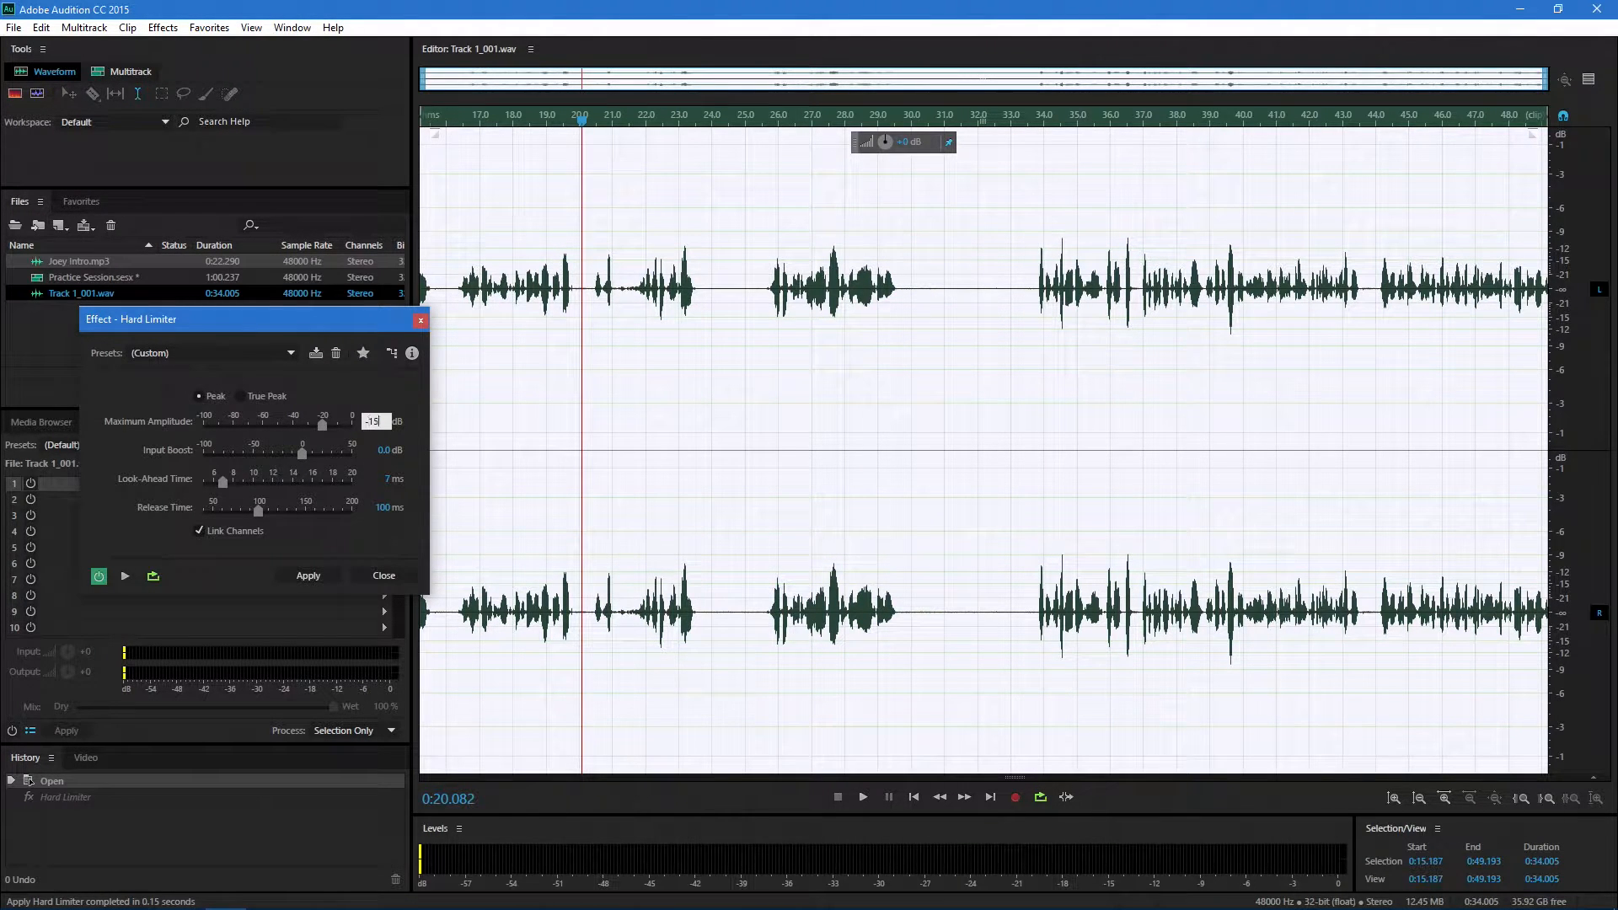
{"action": "key", "text": "Return"}
{"action": "left_click", "coordinate": [308, 575]}
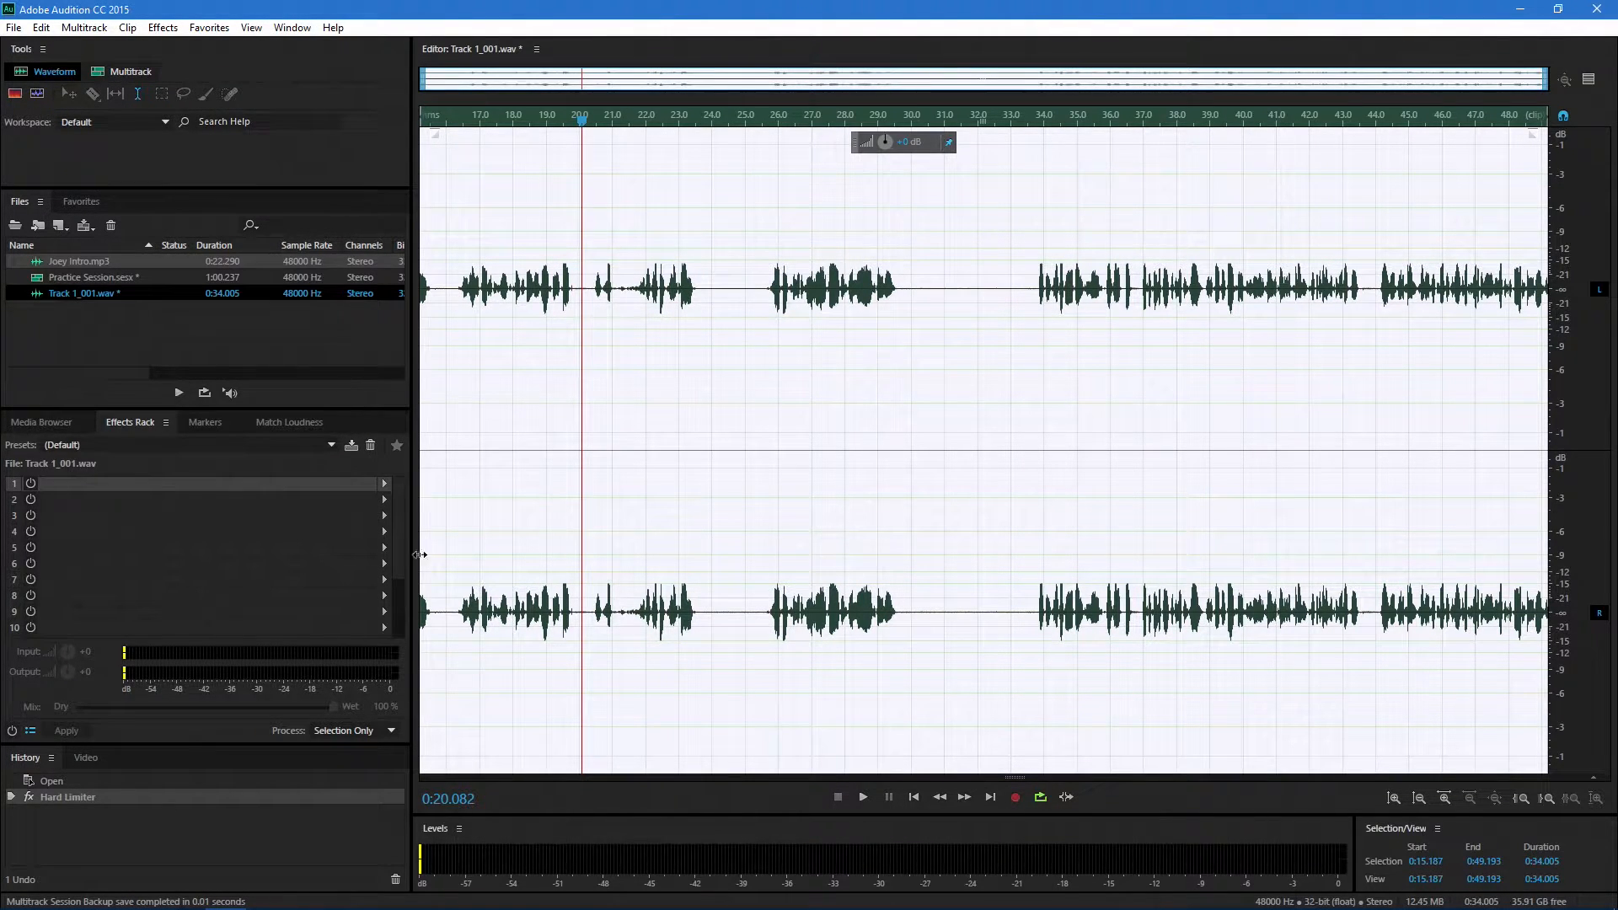
Step: Add Adaptive Noise Reduction to the first effects rack slot and move its settings window off the middle of the waveform
{"action": "left_click", "coordinate": [385, 483]}
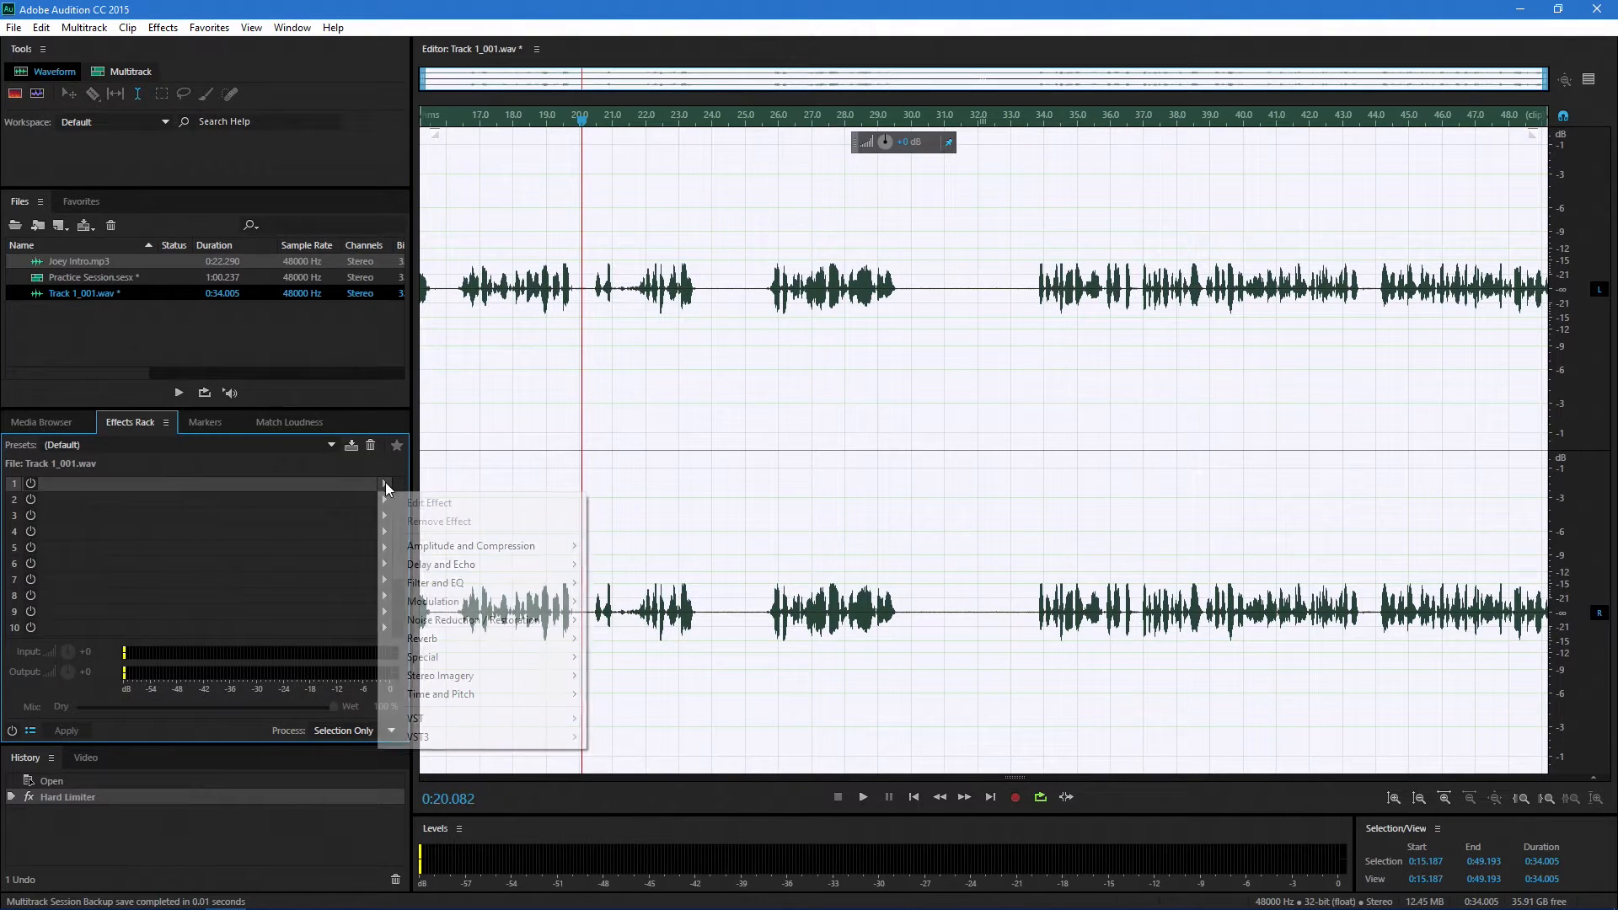
{"action": "mouse_move", "coordinate": [466, 546]}
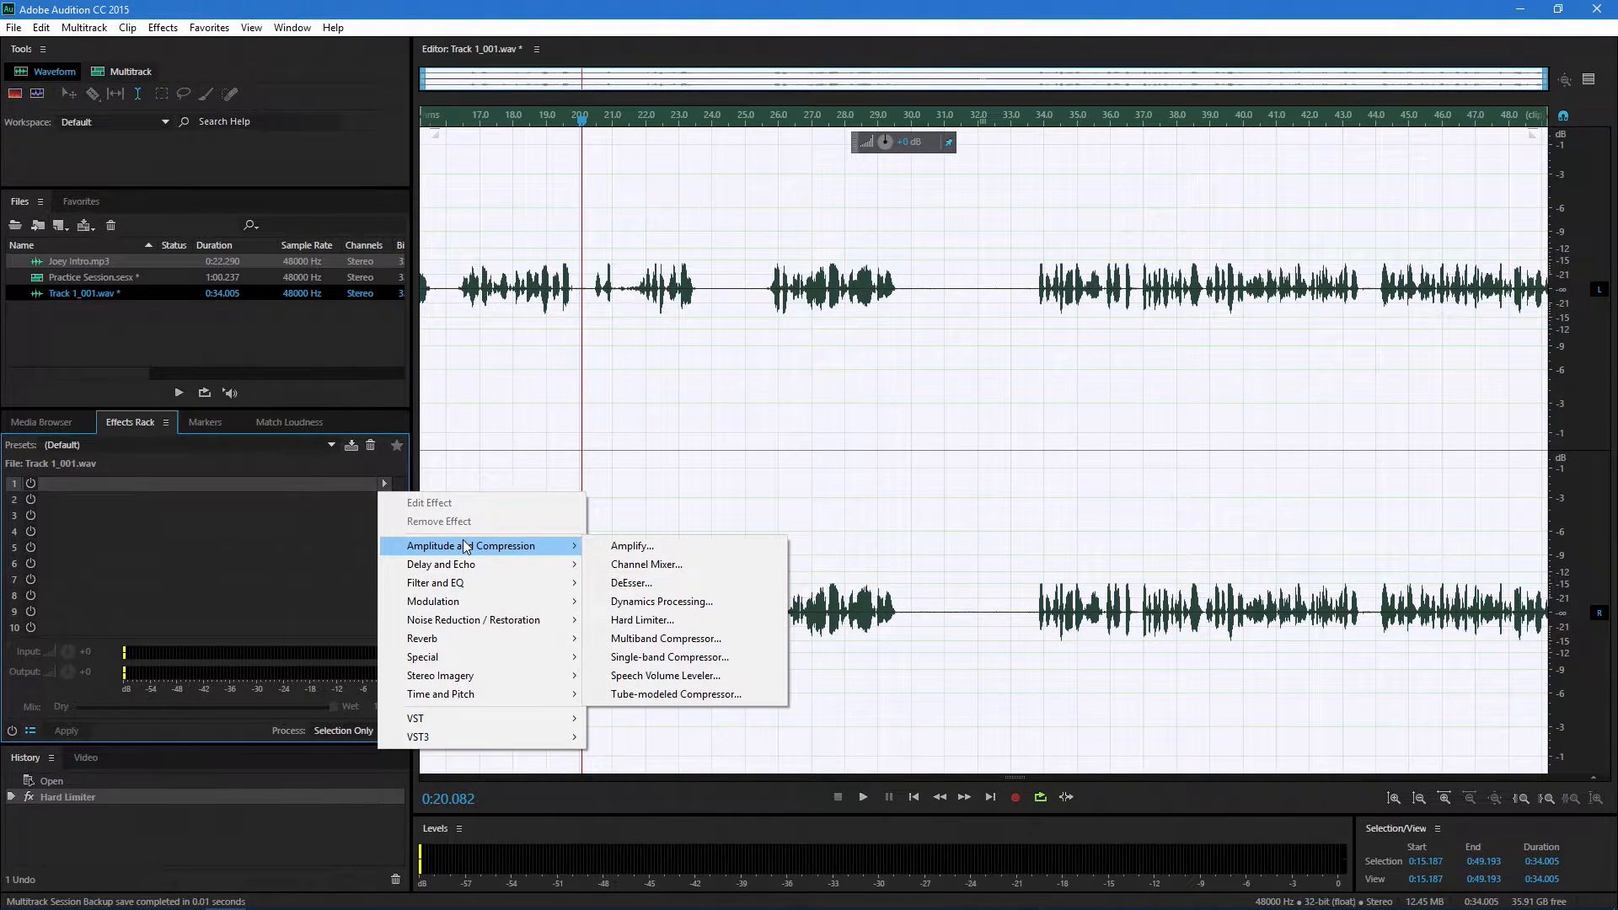
{"action": "mouse_move", "coordinate": [493, 620]}
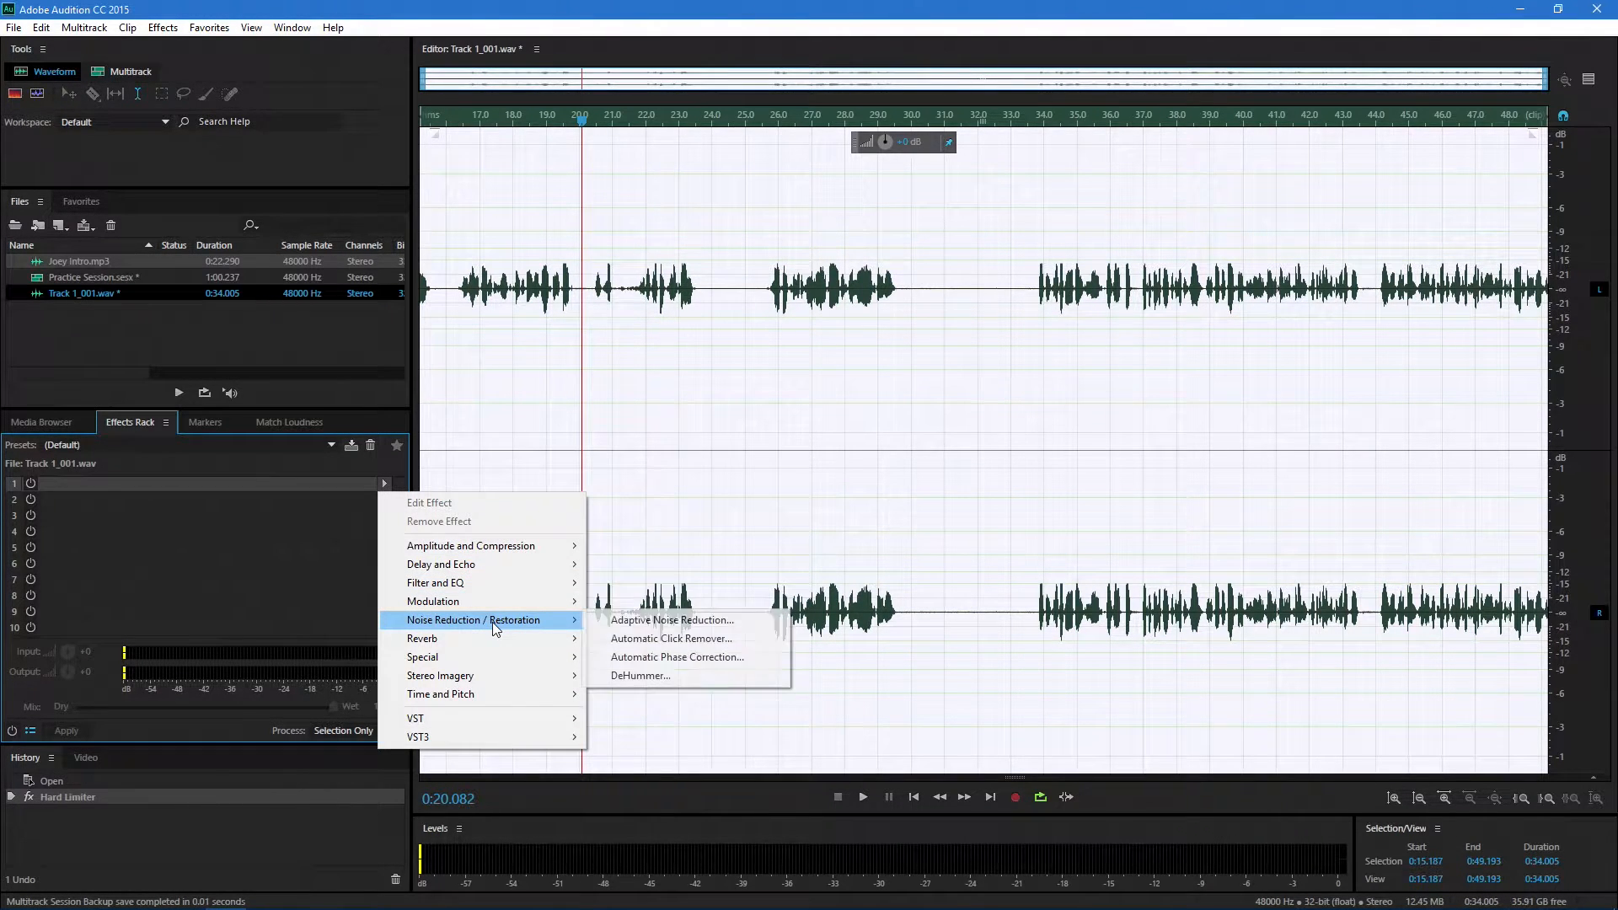
{"action": "left_click", "coordinate": [623, 623]}
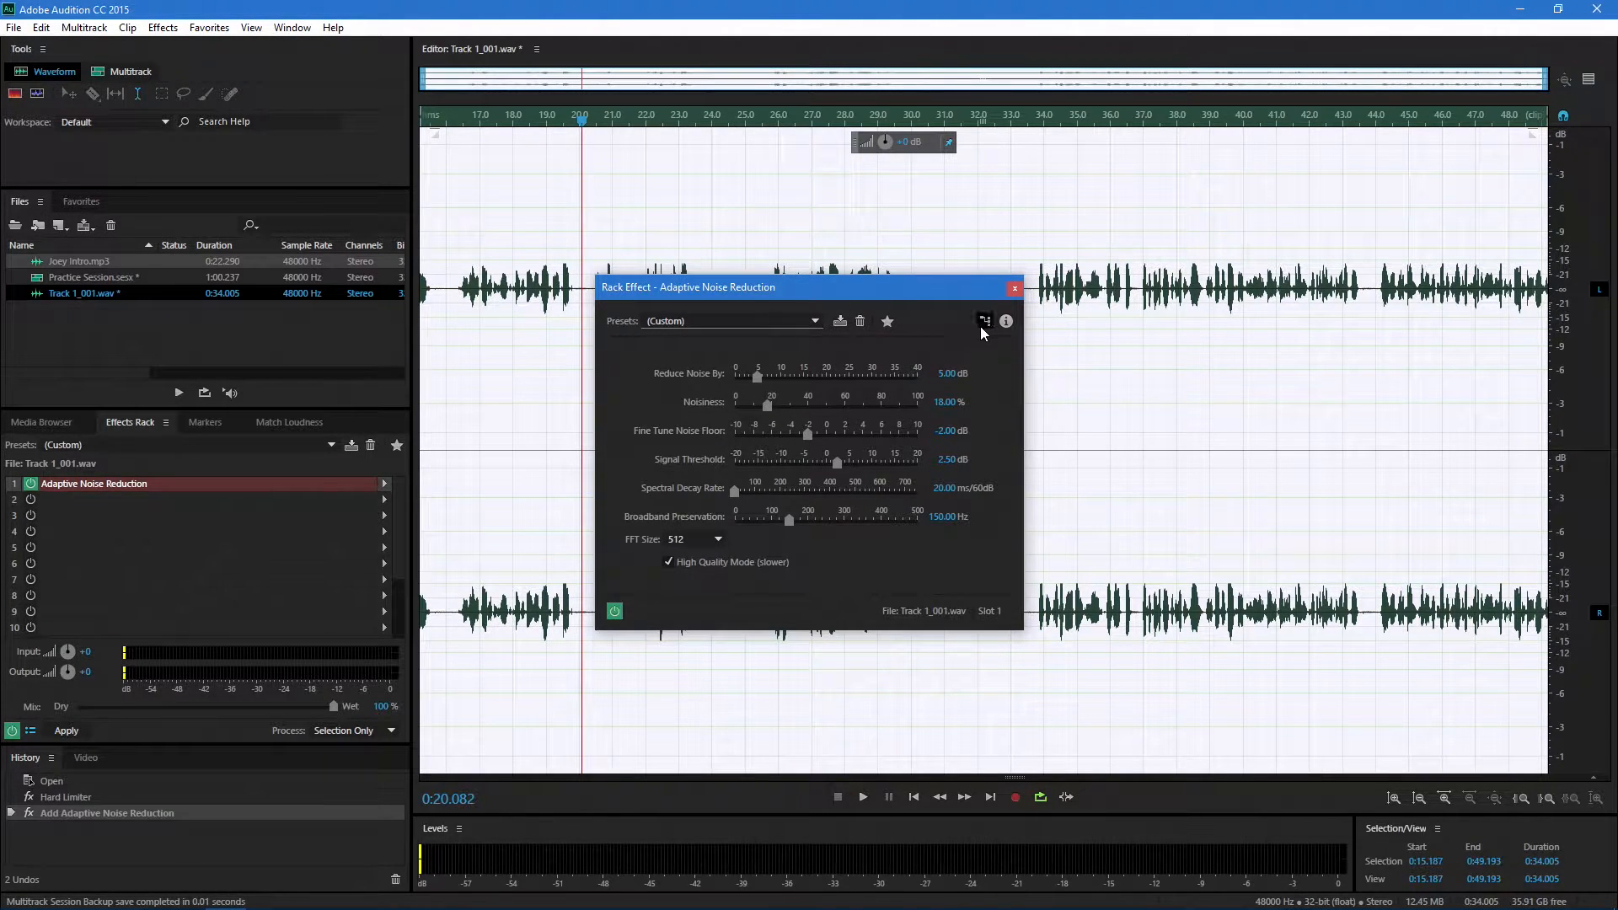
{"action": "left_click_drag", "start_coordinate": [854, 290], "coordinate": [1427, 189]}
Step: Preview the voice with Adaptive Noise Reduction for about four seconds from the current playhead, keeping the settings window in view
{"action": "key", "text": "space"}
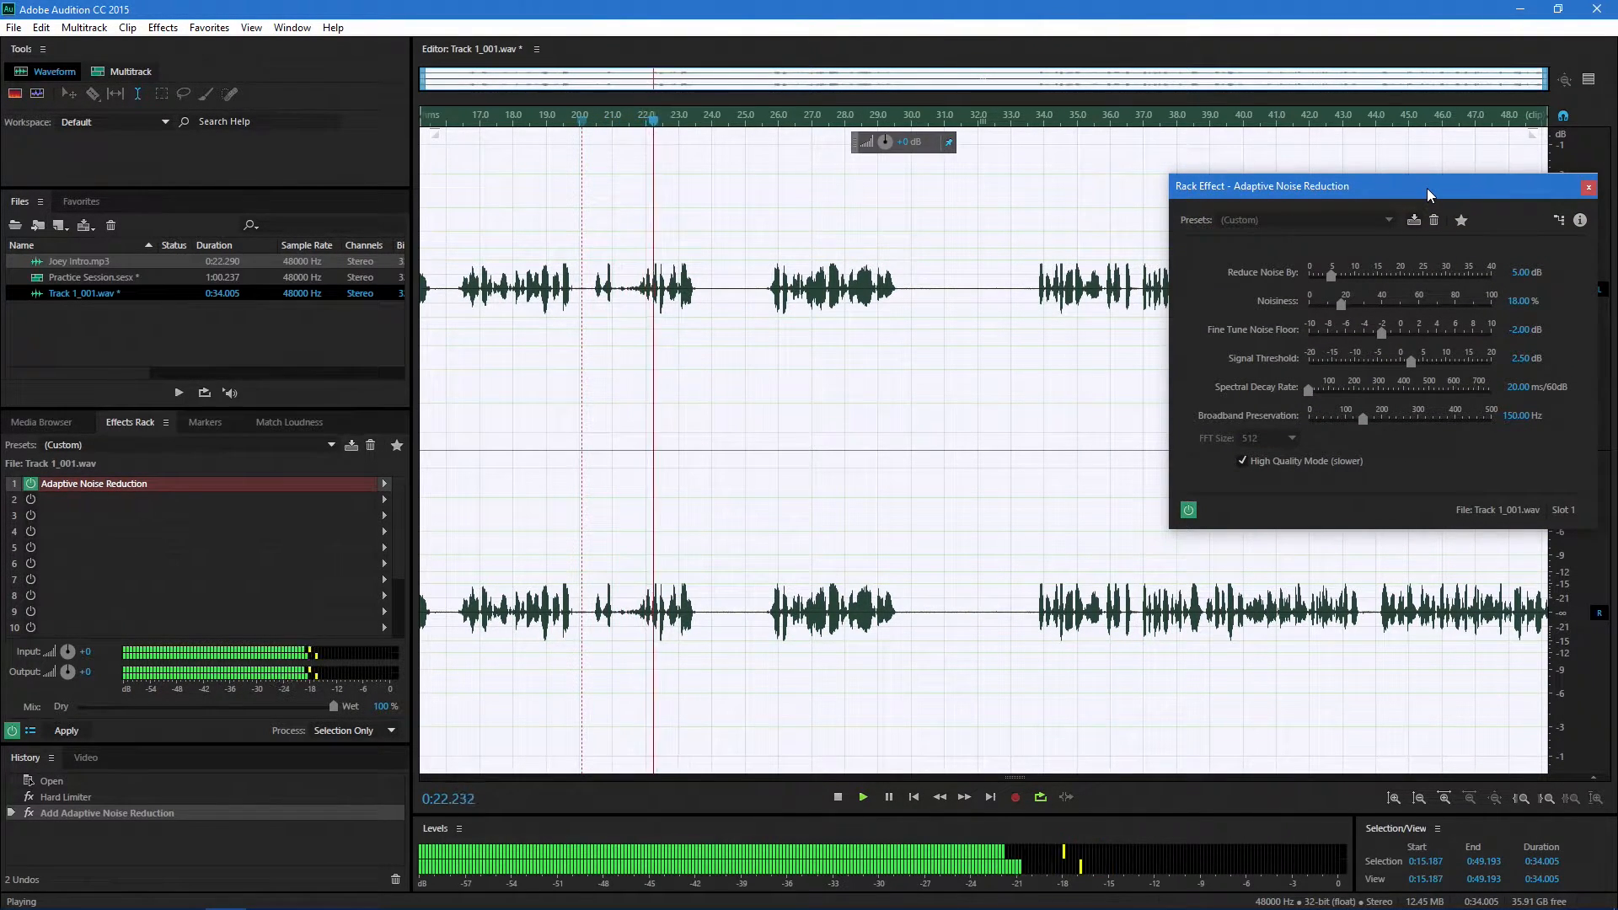
{"action": "left_click_drag", "start_coordinate": [1428, 189], "coordinate": [1297, 194]}
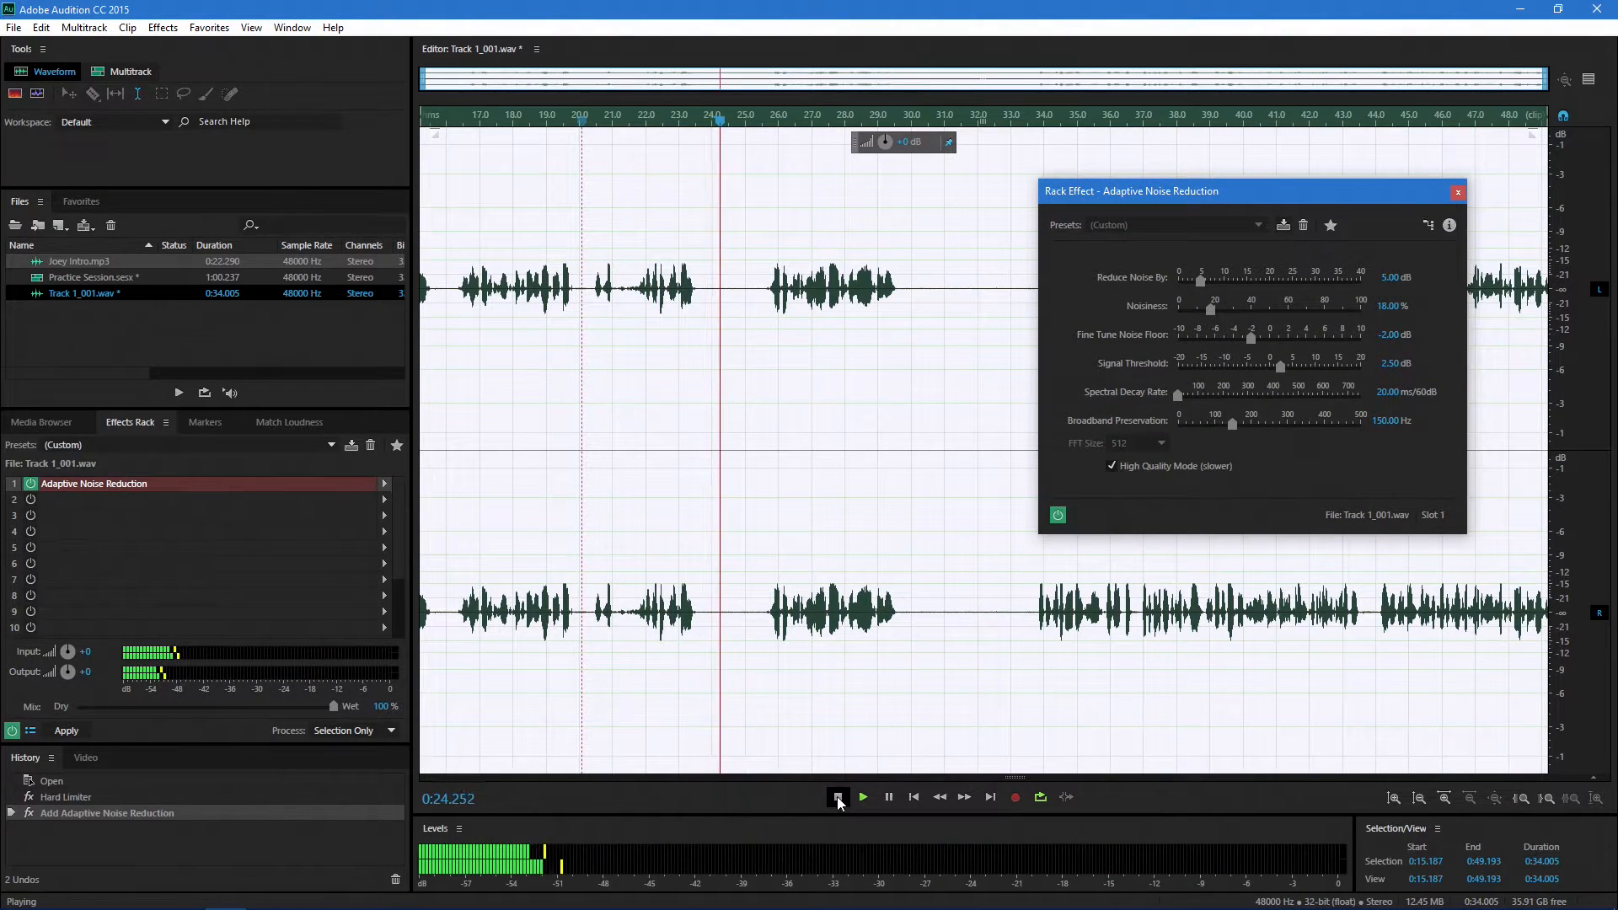
{"action": "left_click", "coordinate": [868, 797]}
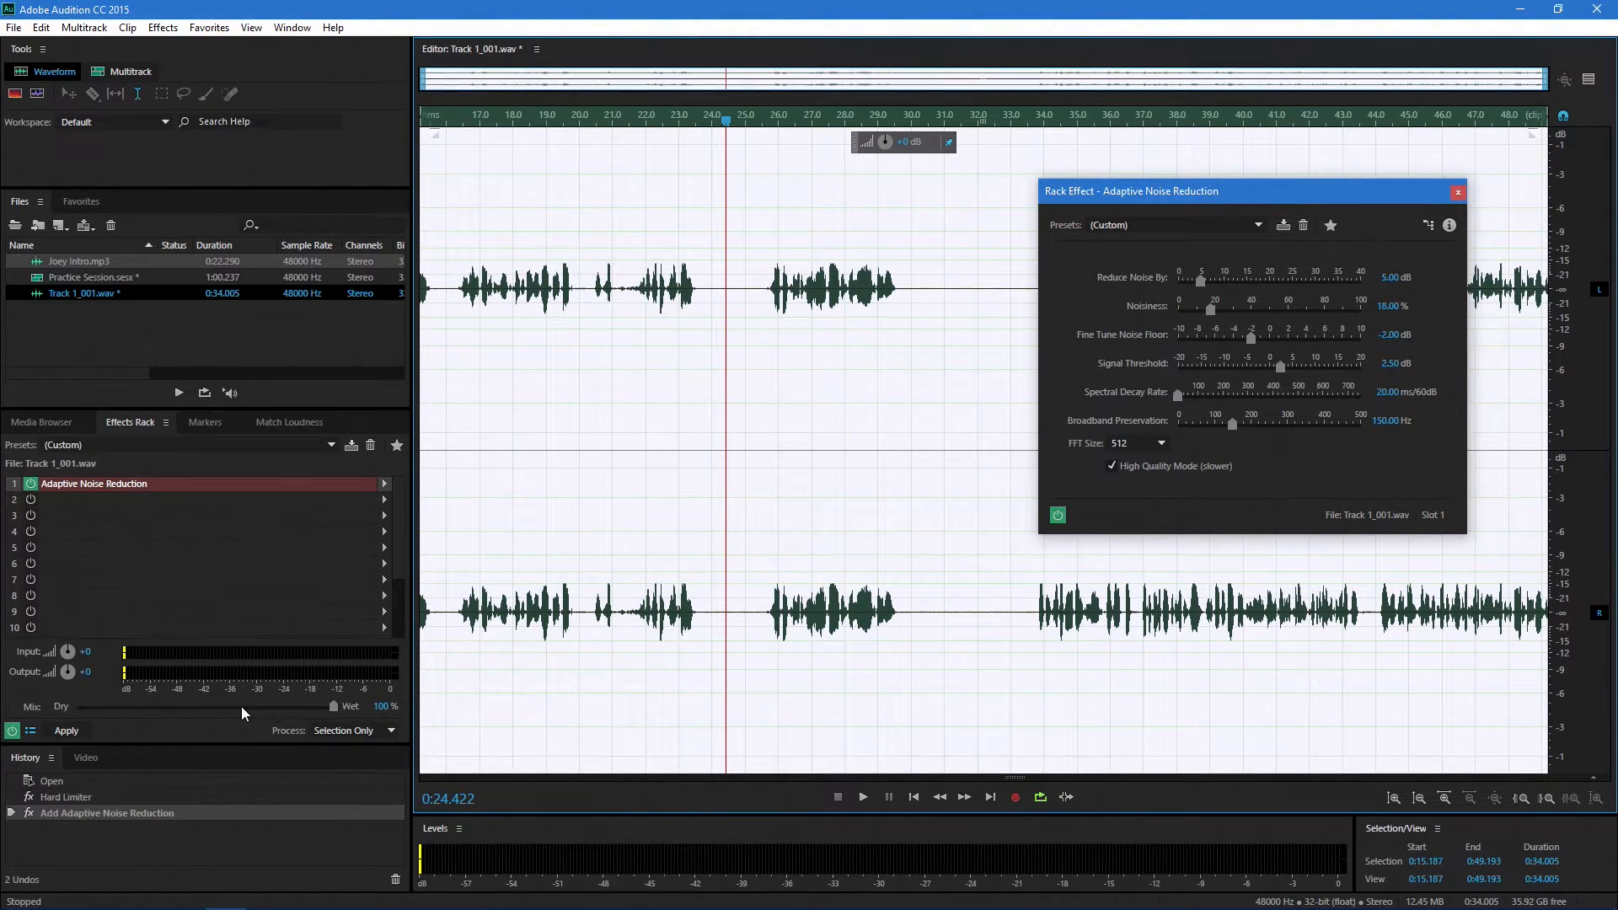
Step: Adjust the effects rack's dry/wet mix and apply the Adaptive Noise Reduction to the voice selection
{"action": "left_click_drag", "start_coordinate": [334, 707], "coordinate": [308, 707]}
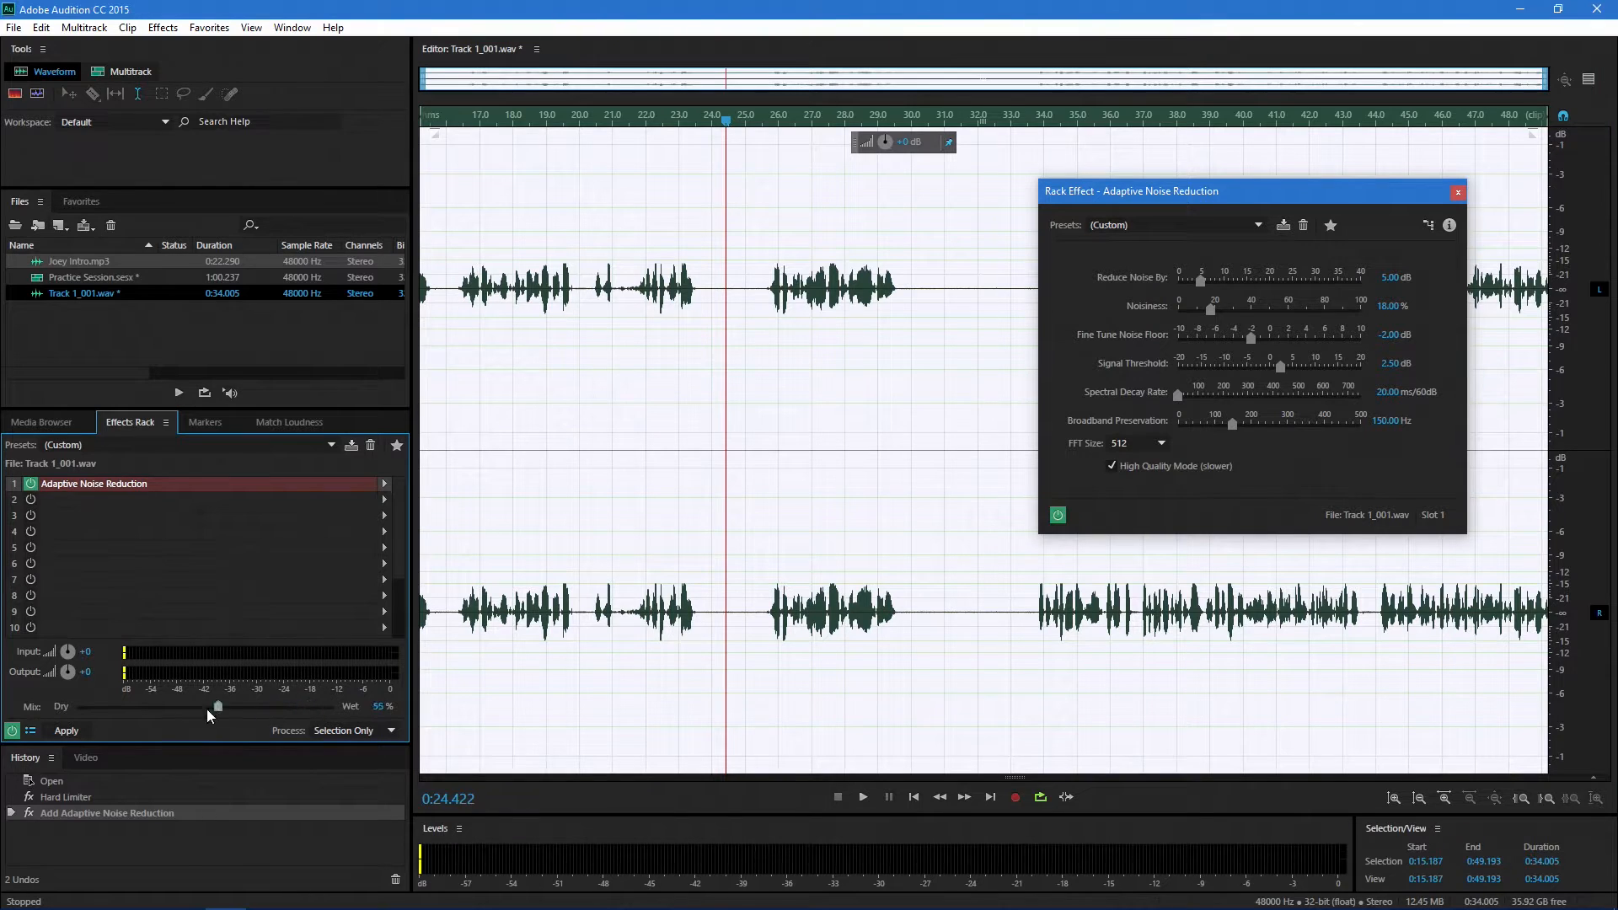
{"action": "left_click_drag", "start_coordinate": [125, 707], "coordinate": [278, 710]}
{"action": "left_click", "coordinate": [78, 731]}
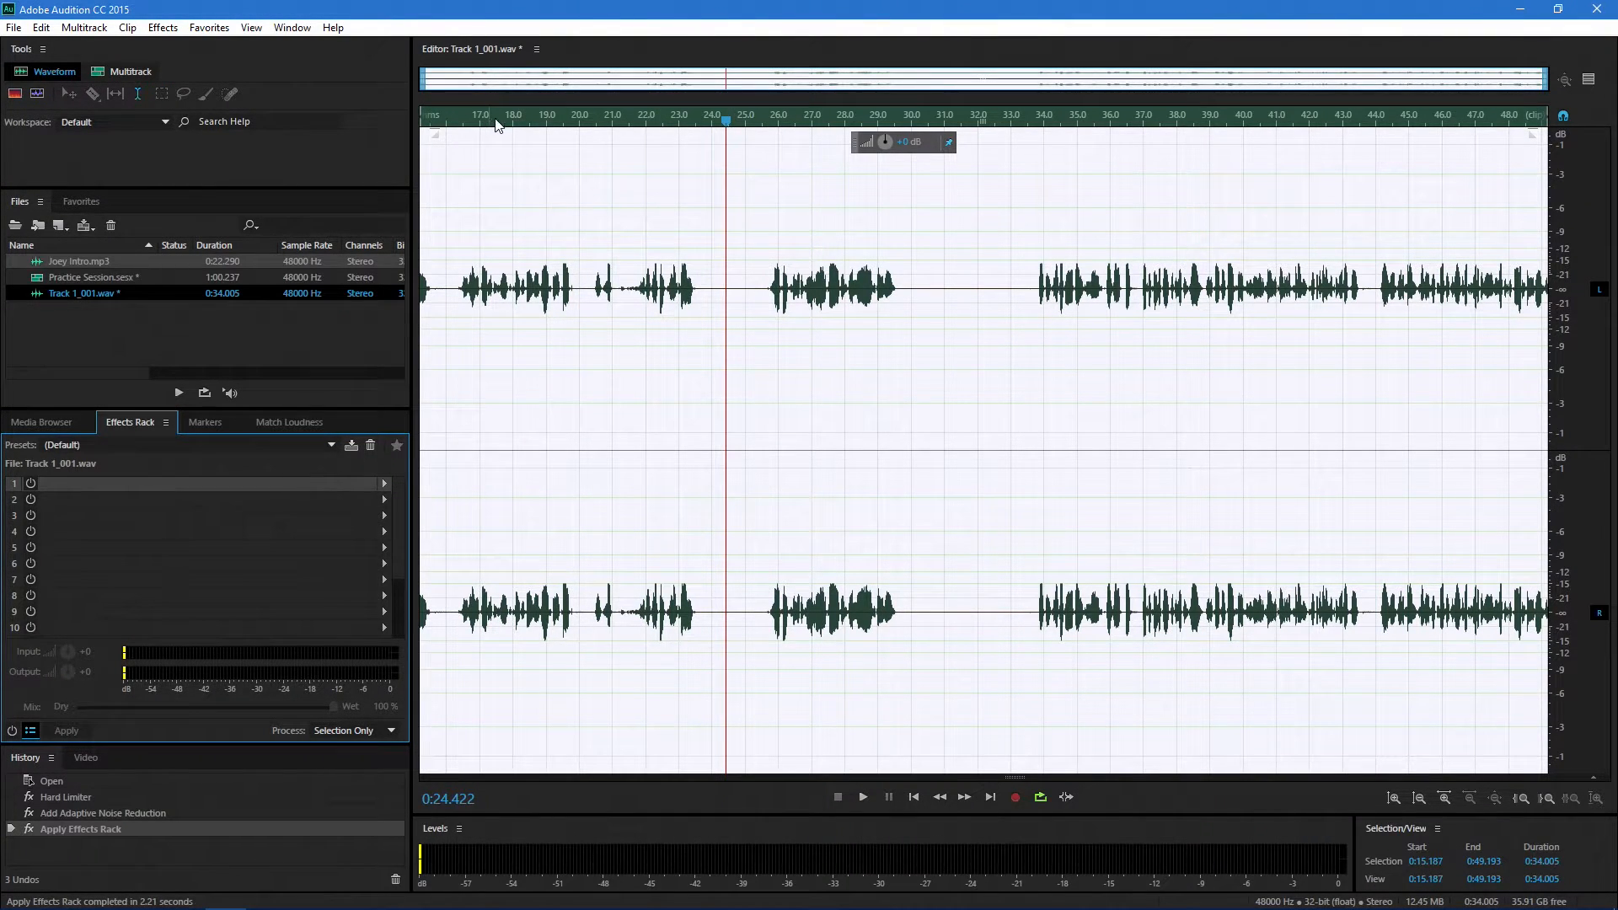
Step: Play the first two seconds of the noise-reduced voice from the start of the clip
{"action": "key", "text": "space"}
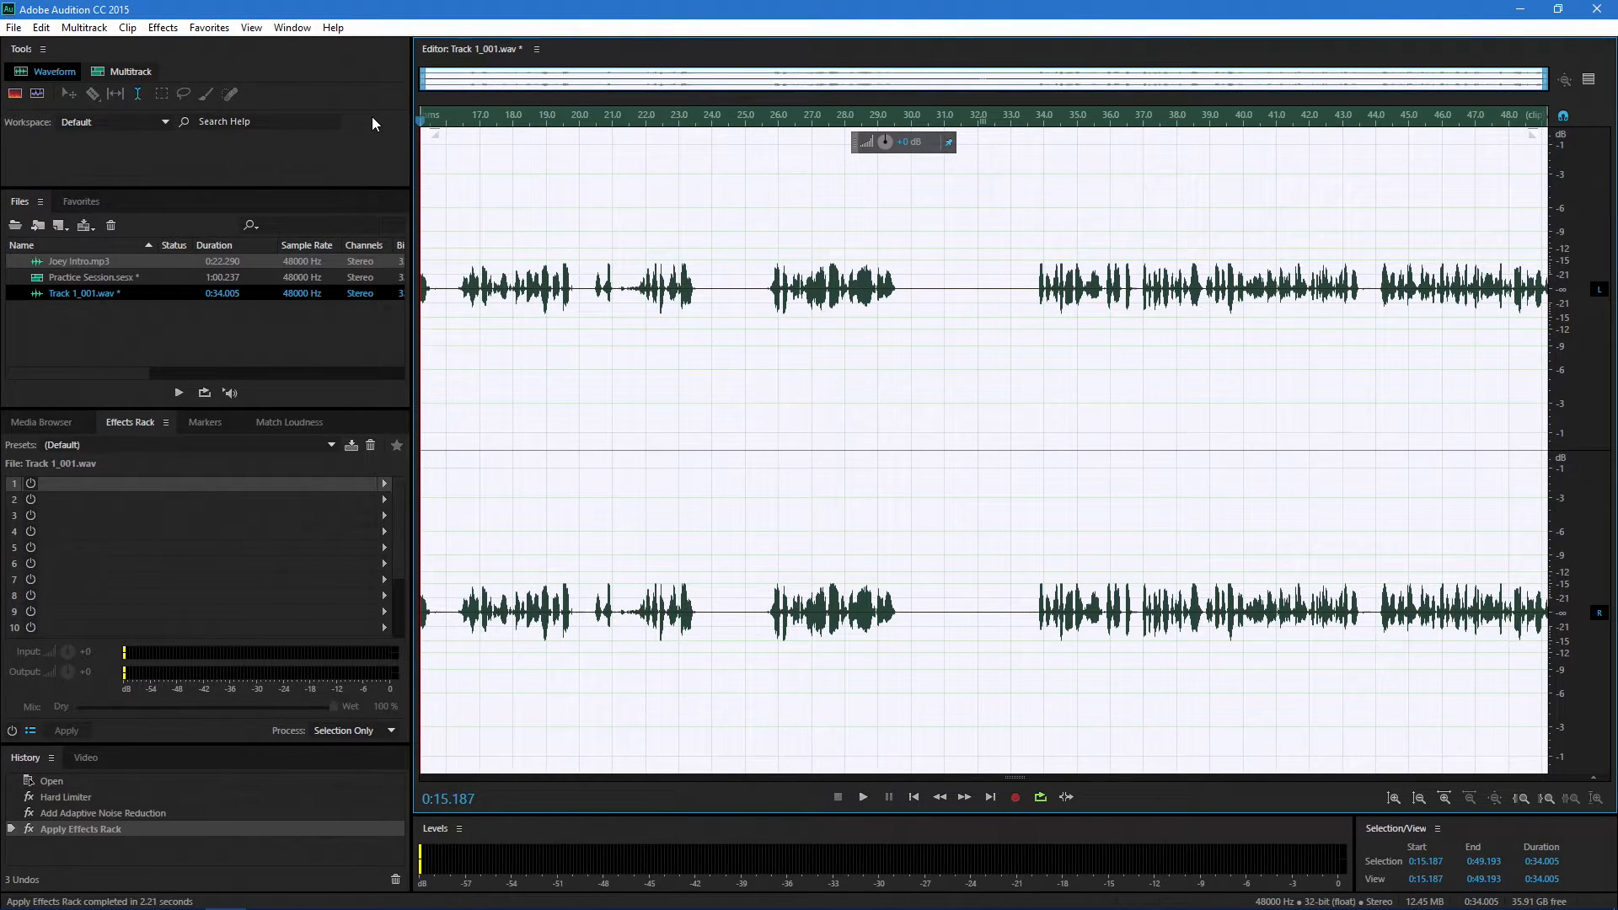
{"action": "key", "text": "space"}
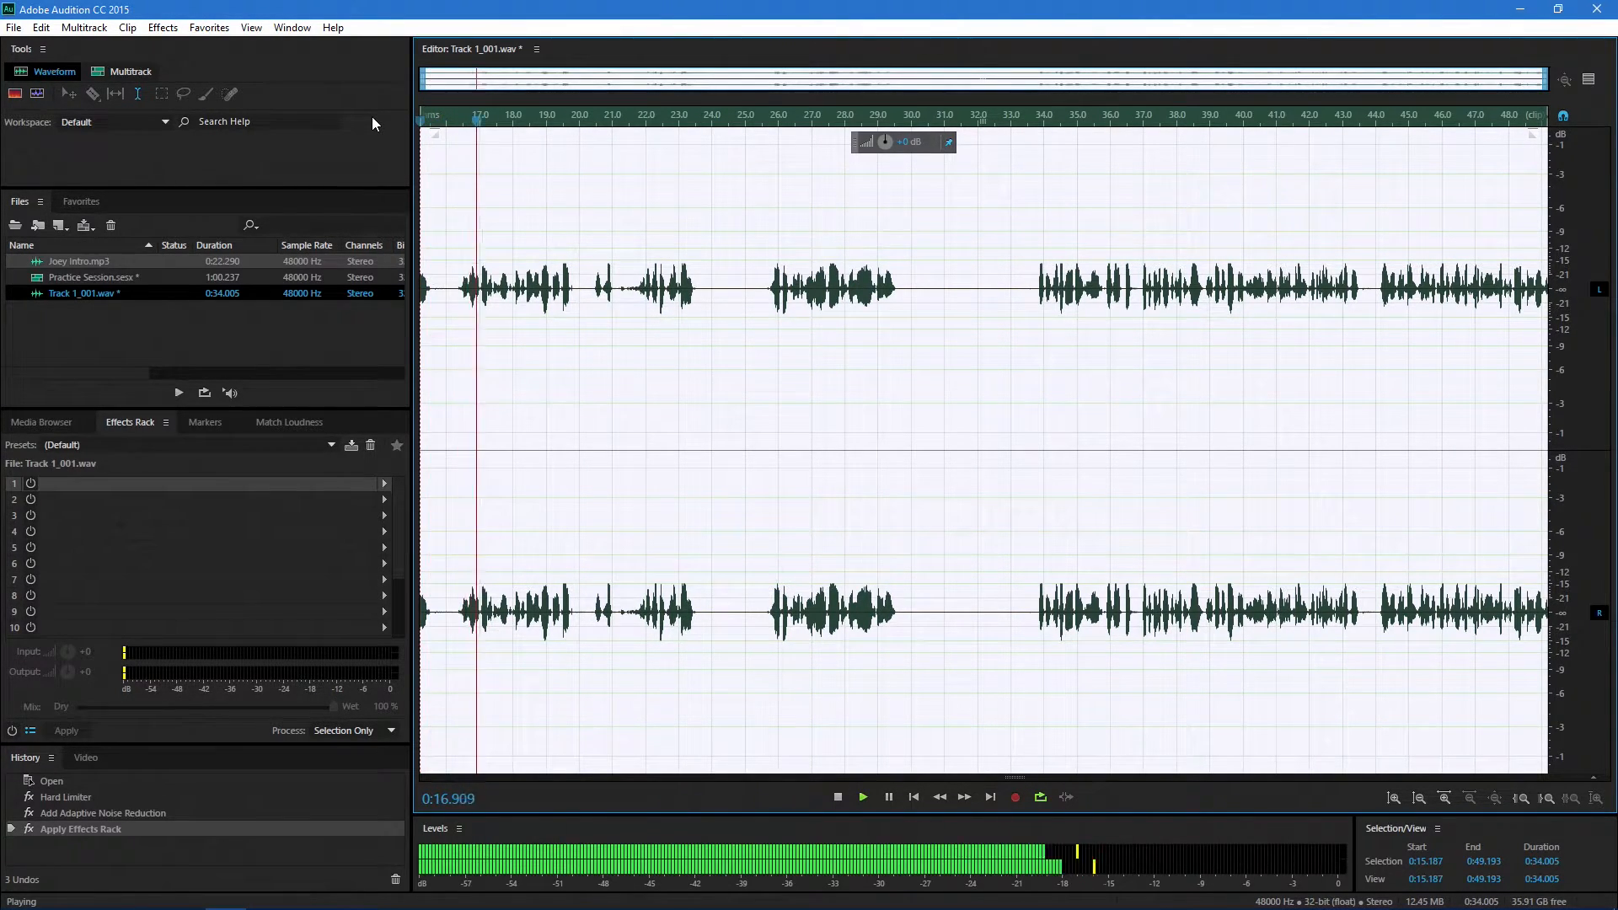
{"action": "key", "text": "space"}
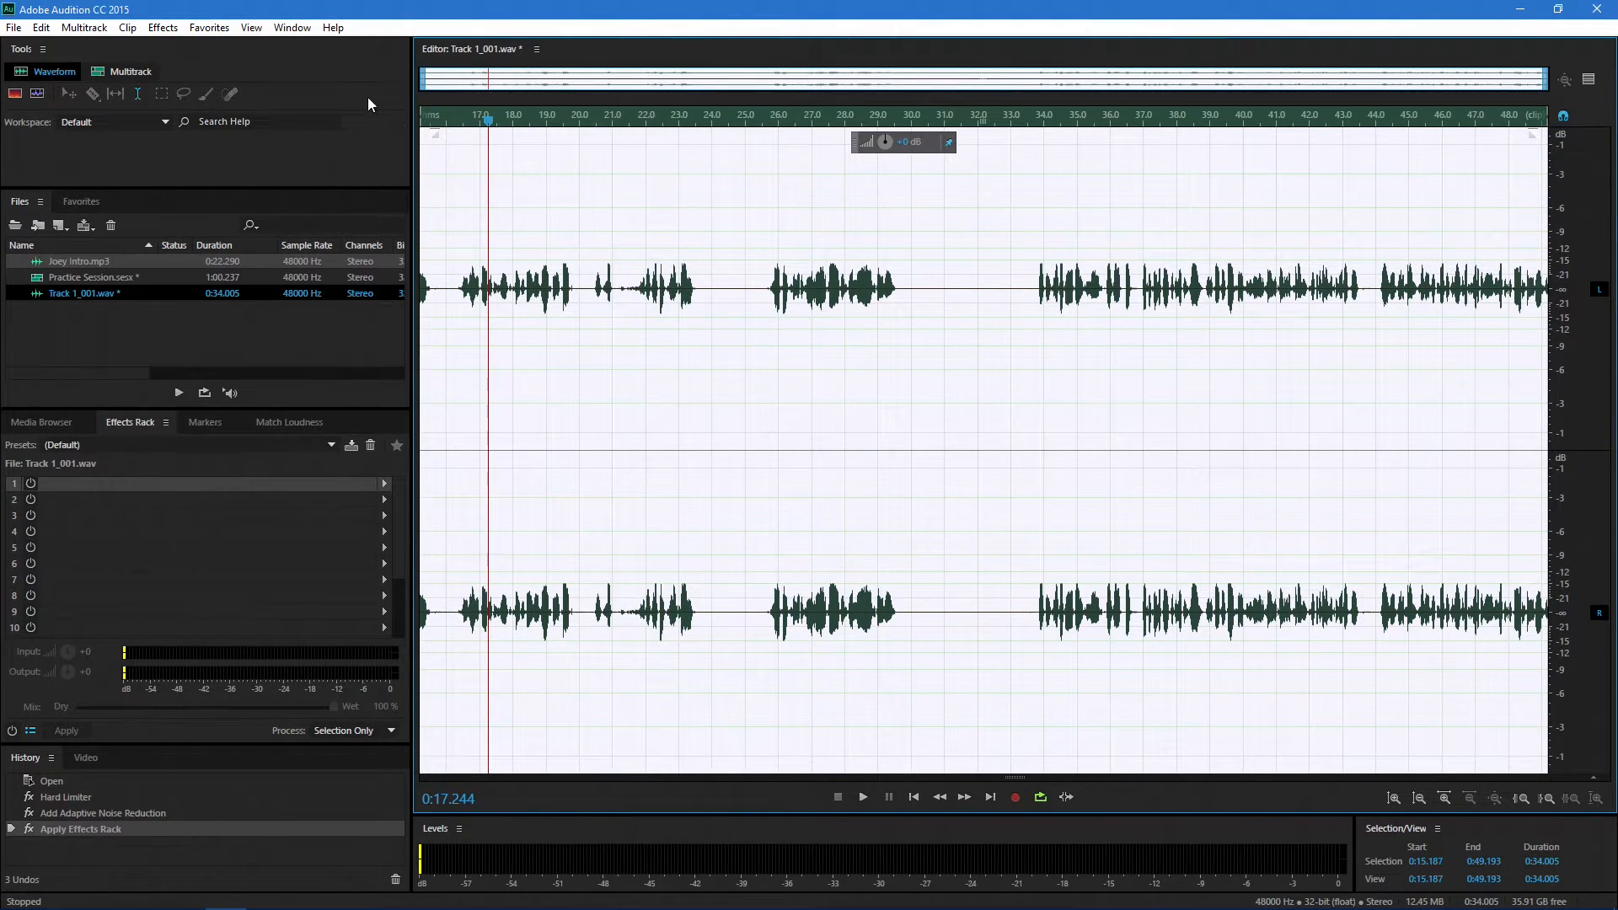
Step: Normalize the voice selection to -3 dB, keeping the level in decibels and all channels normalized equally
{"action": "left_click", "coordinate": [165, 29]}
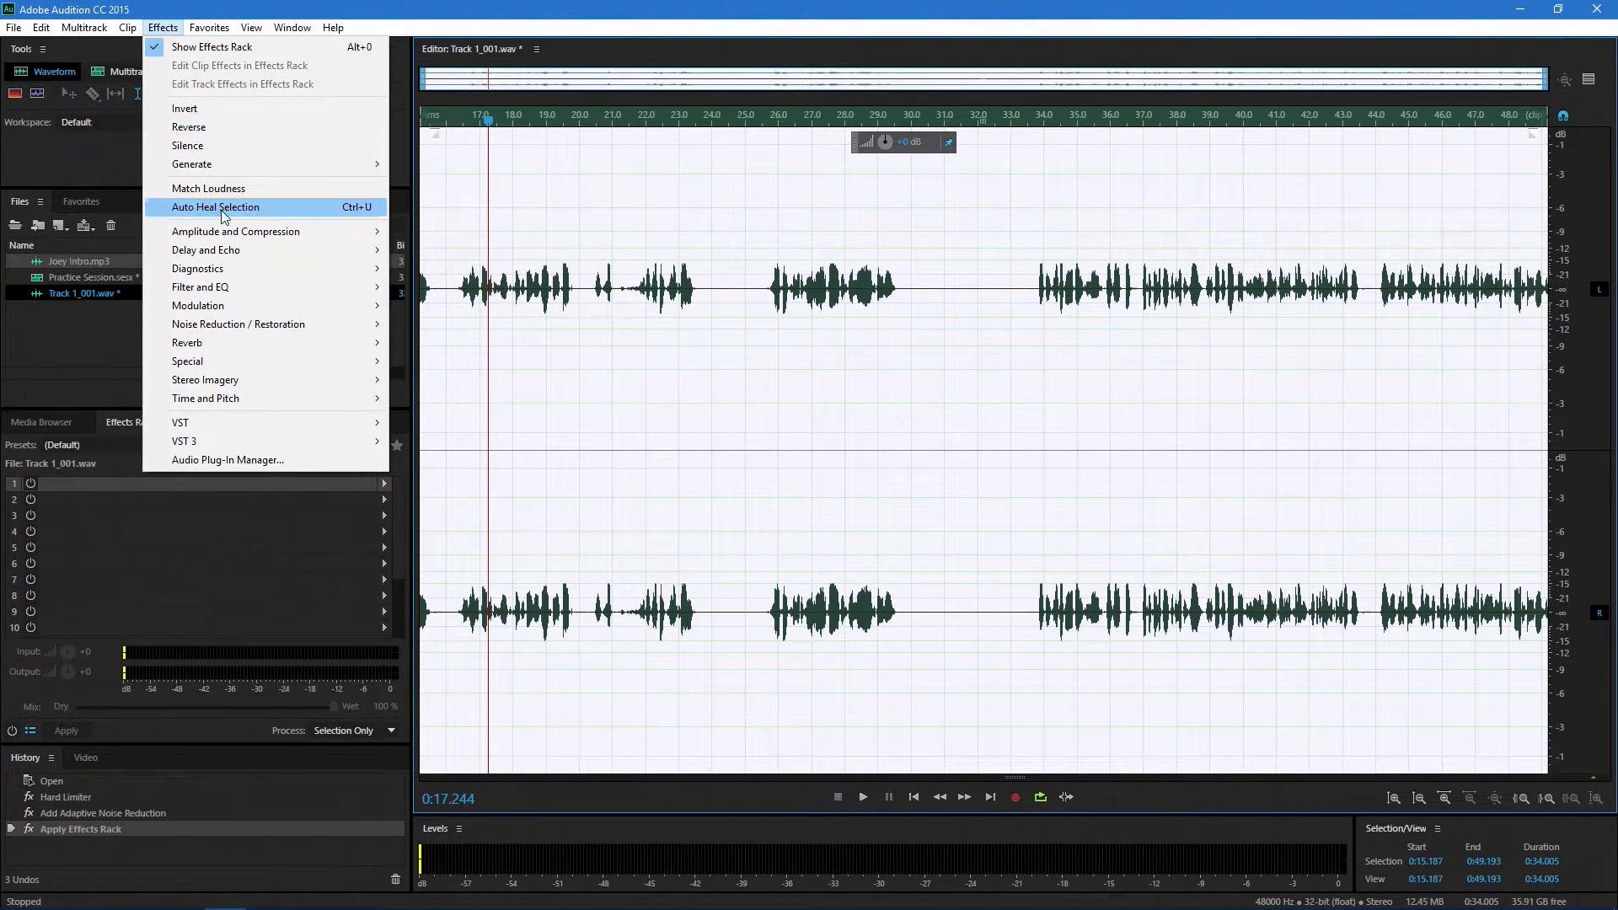
{"action": "mouse_move", "coordinate": [229, 238]}
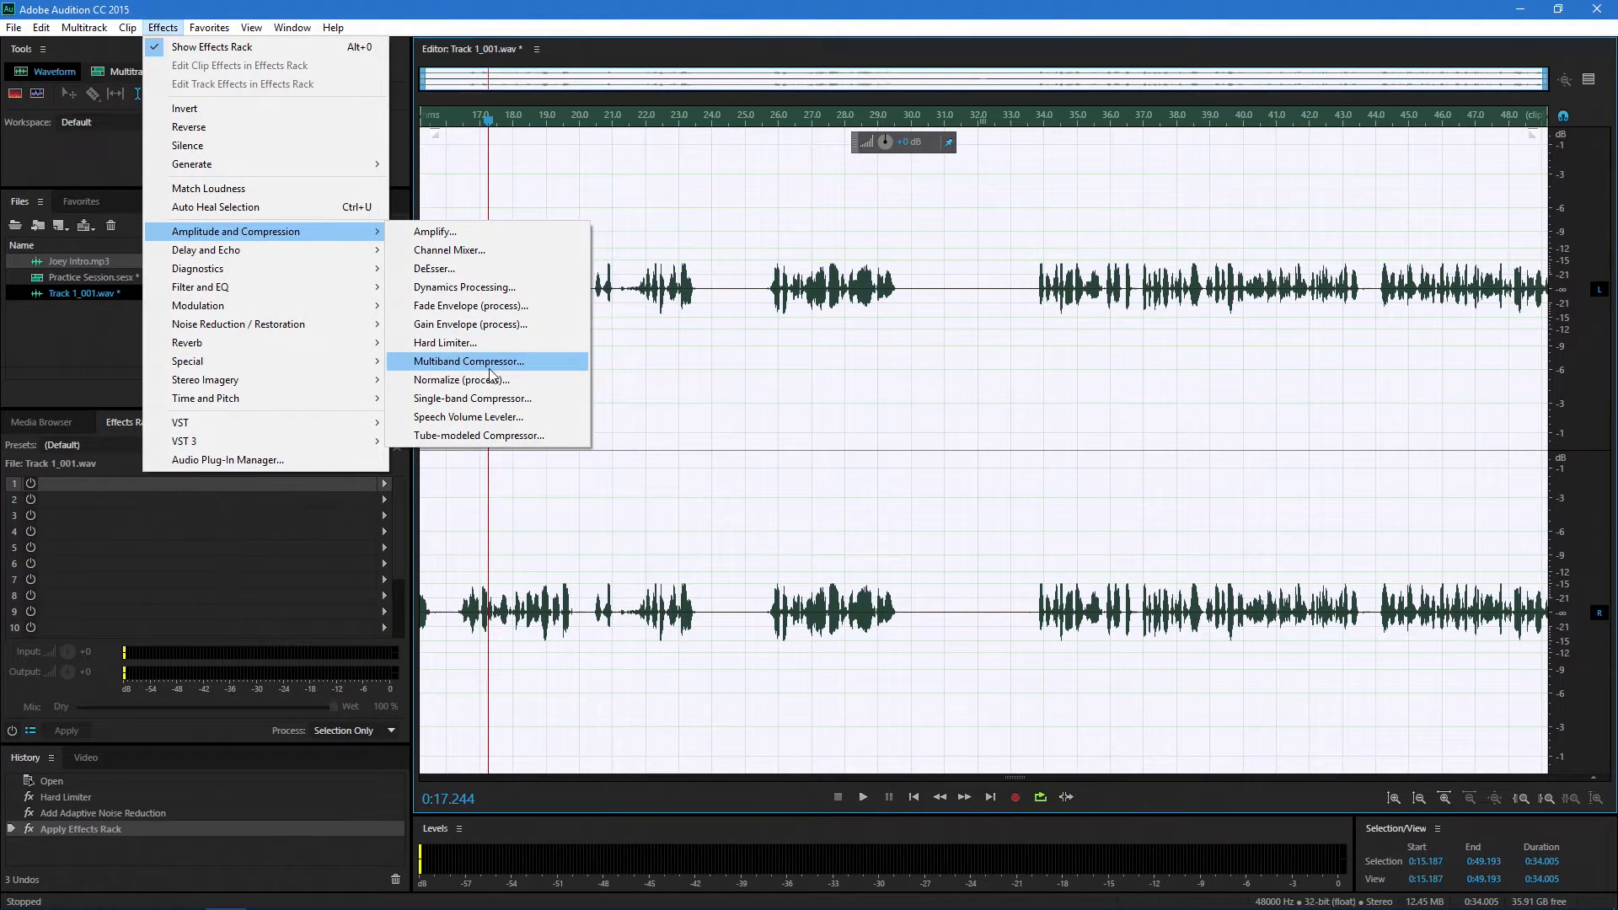
{"action": "left_click", "coordinate": [464, 381]}
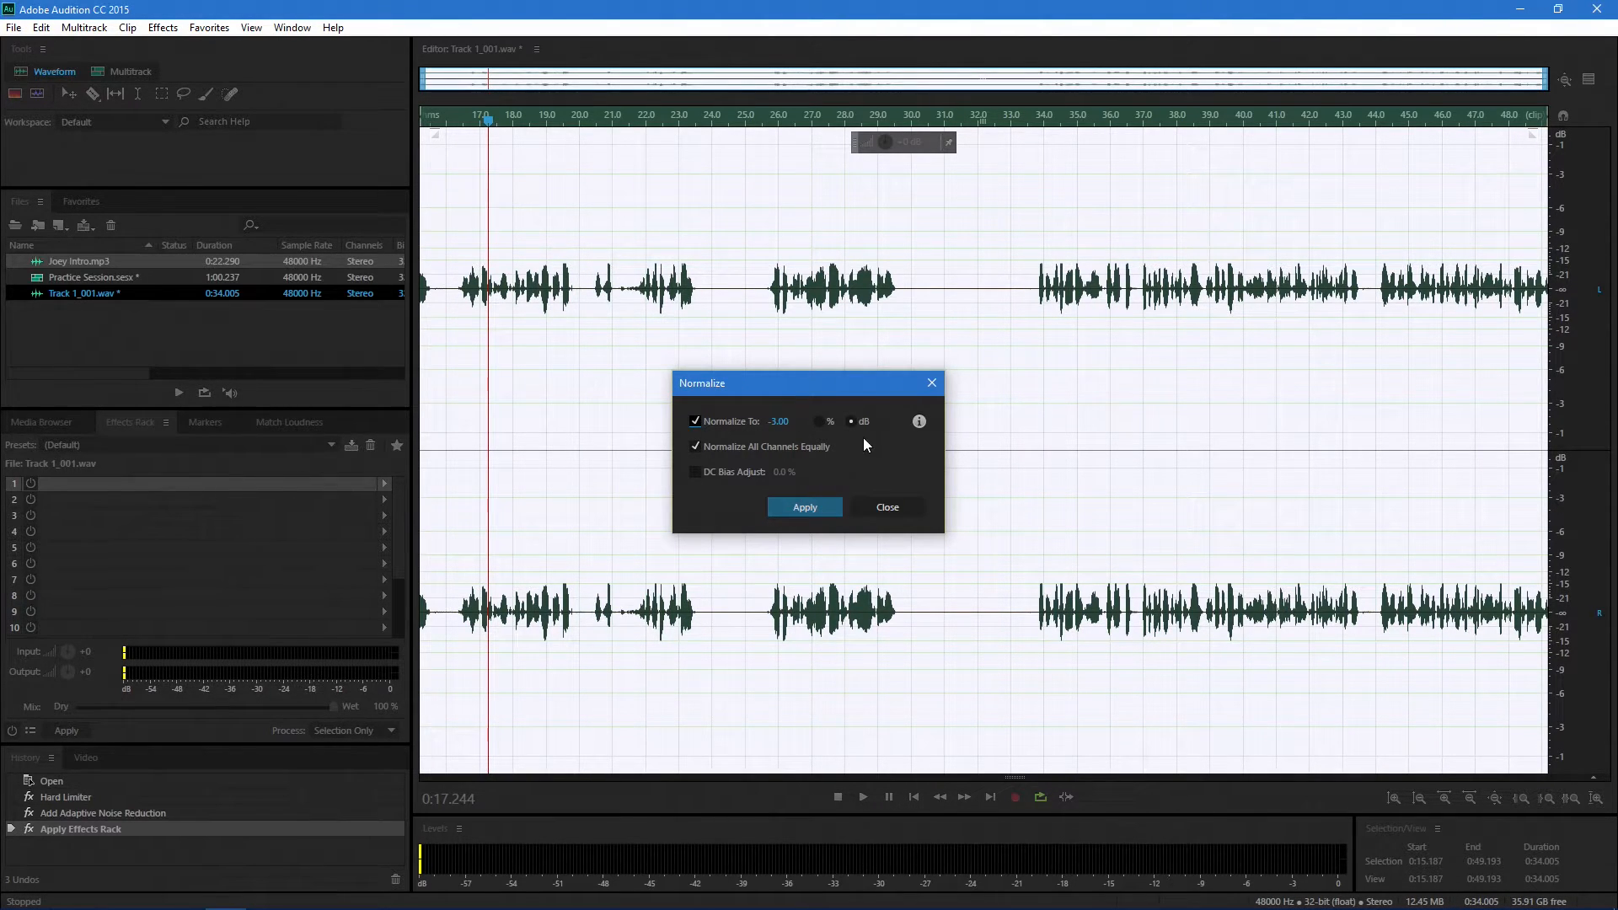
{"action": "left_click", "coordinate": [819, 423]}
{"action": "left_click", "coordinate": [851, 422]}
{"action": "left_click", "coordinate": [805, 507]}
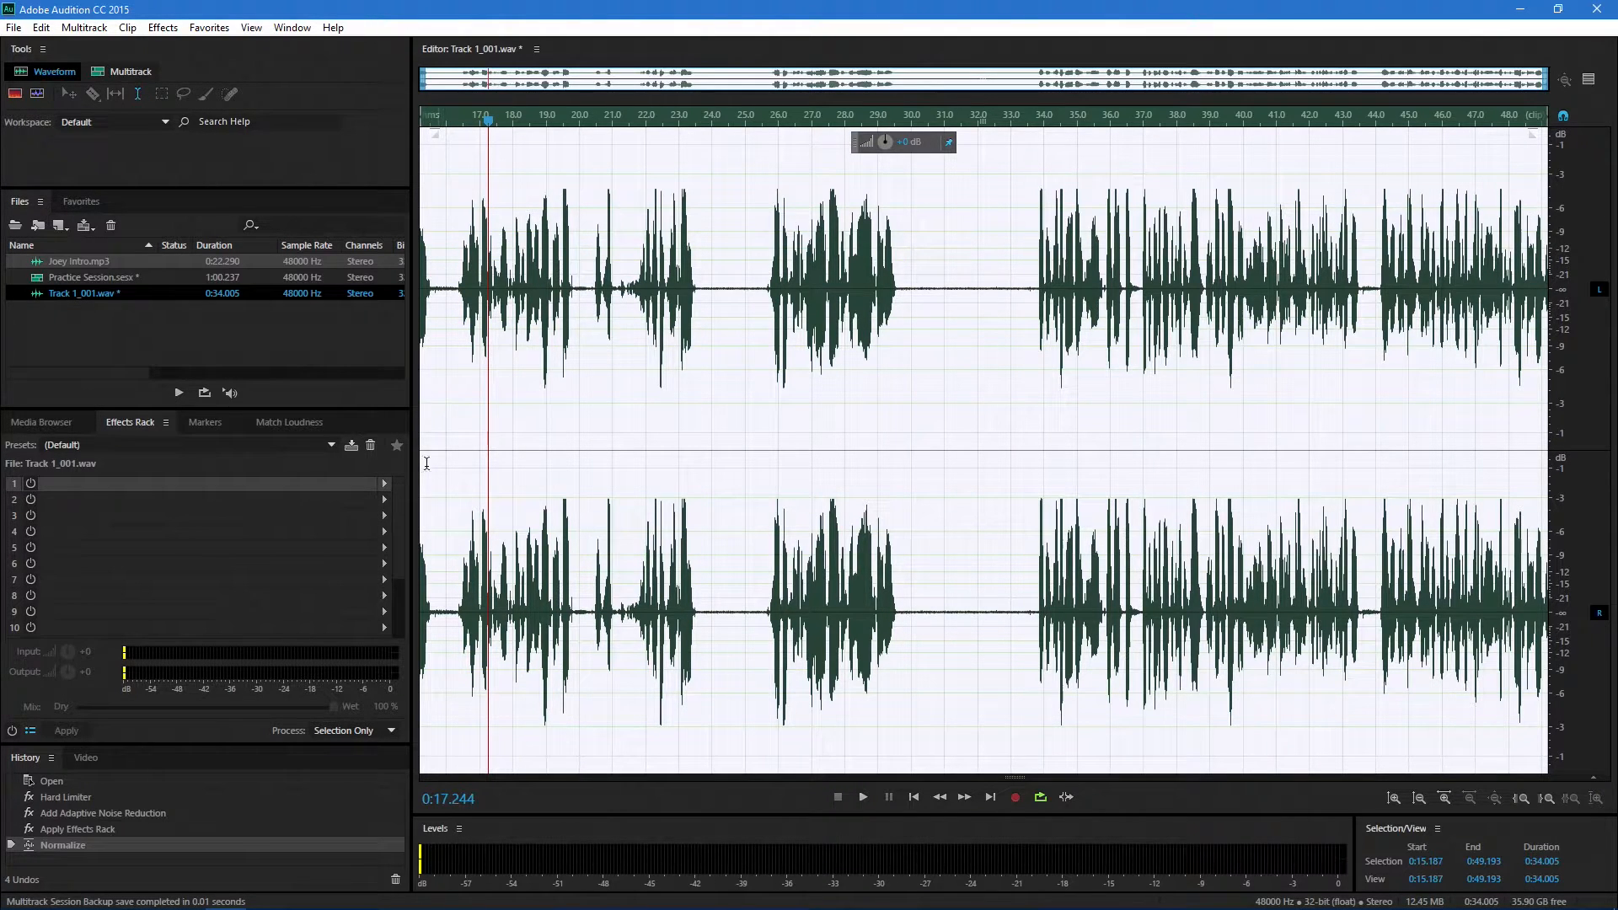
Step: Play the normalized voice from the start of the clip to about 0:21 in two short passes, checking its levels
{"action": "left_click_drag", "start_coordinate": [488, 121], "coordinate": [414, 114]}
{"action": "key", "text": "space"}
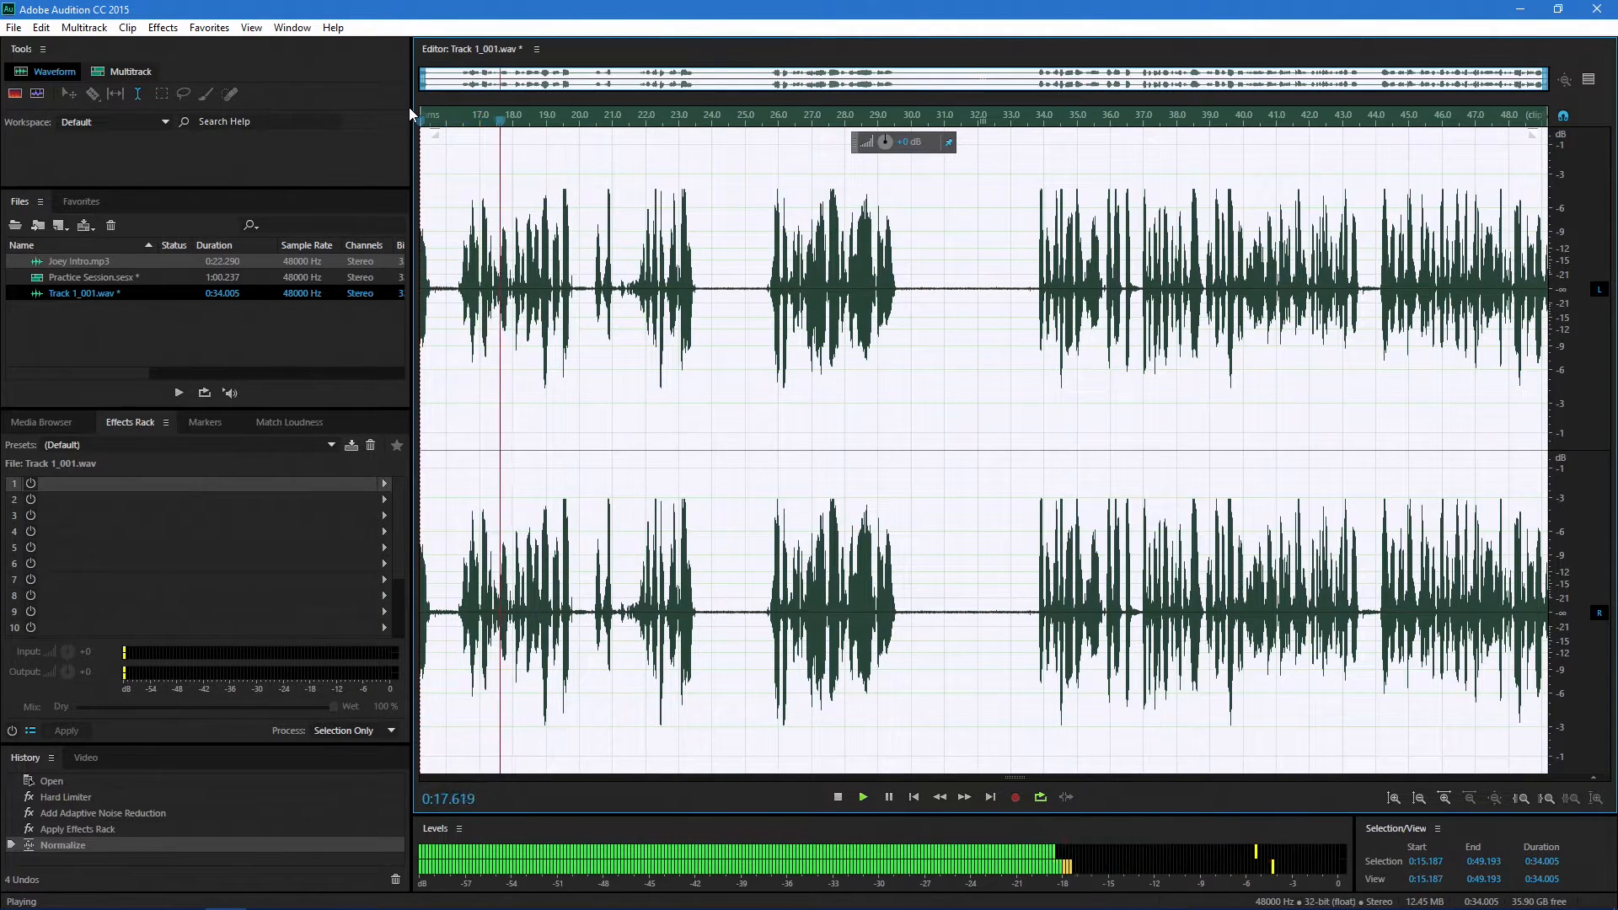
{"action": "key", "text": "space"}
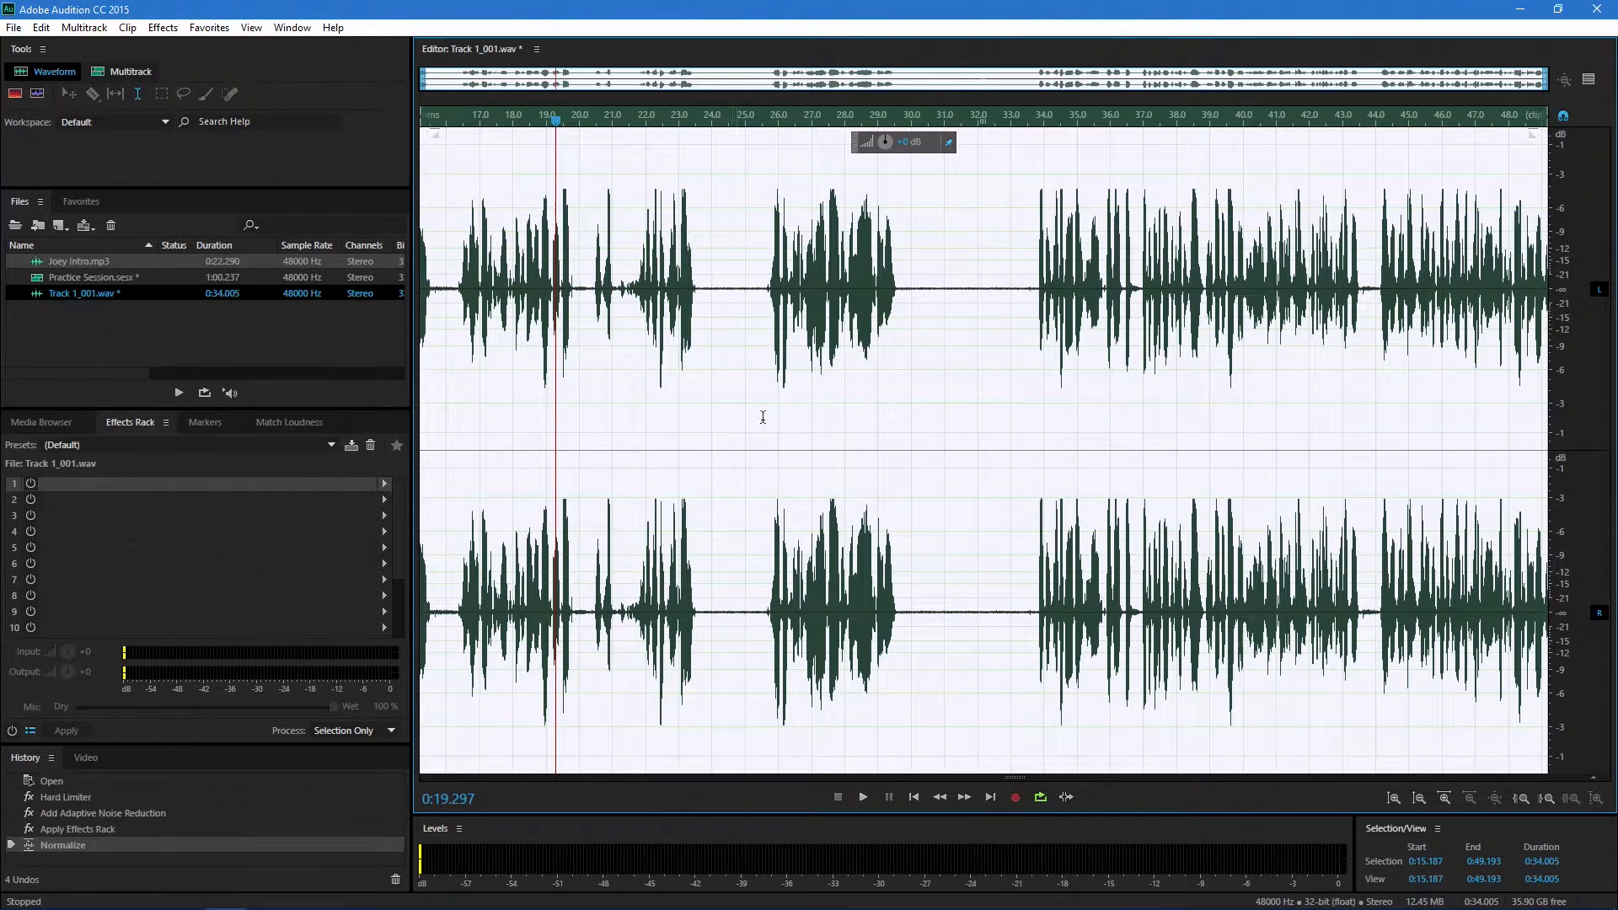
{"action": "key", "text": "space"}
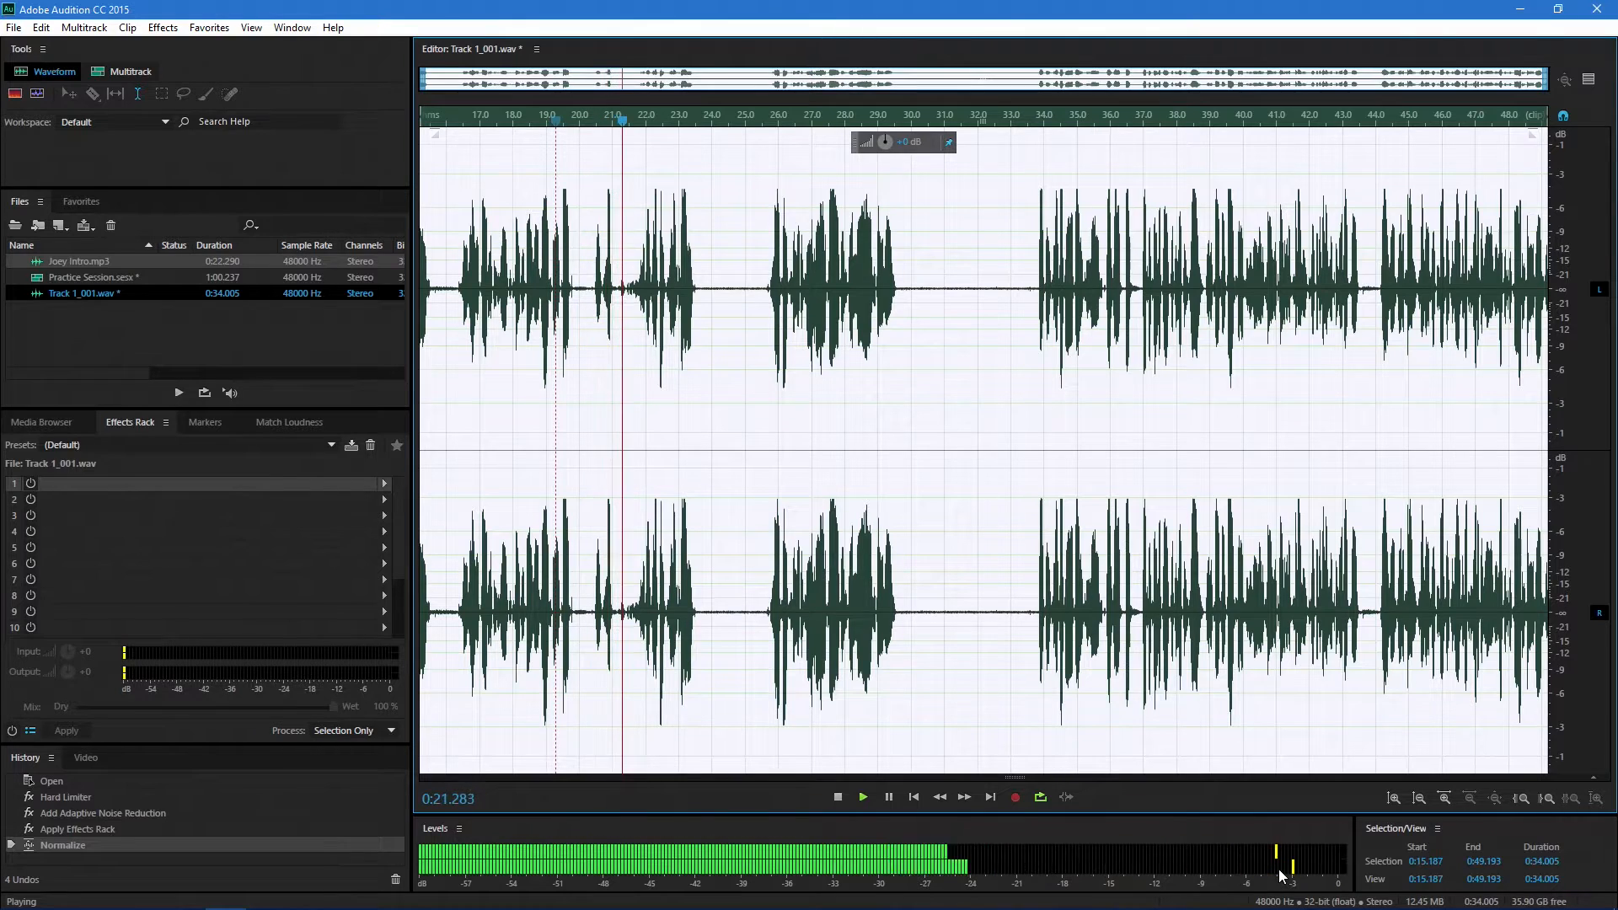
{"action": "key", "text": "space"}
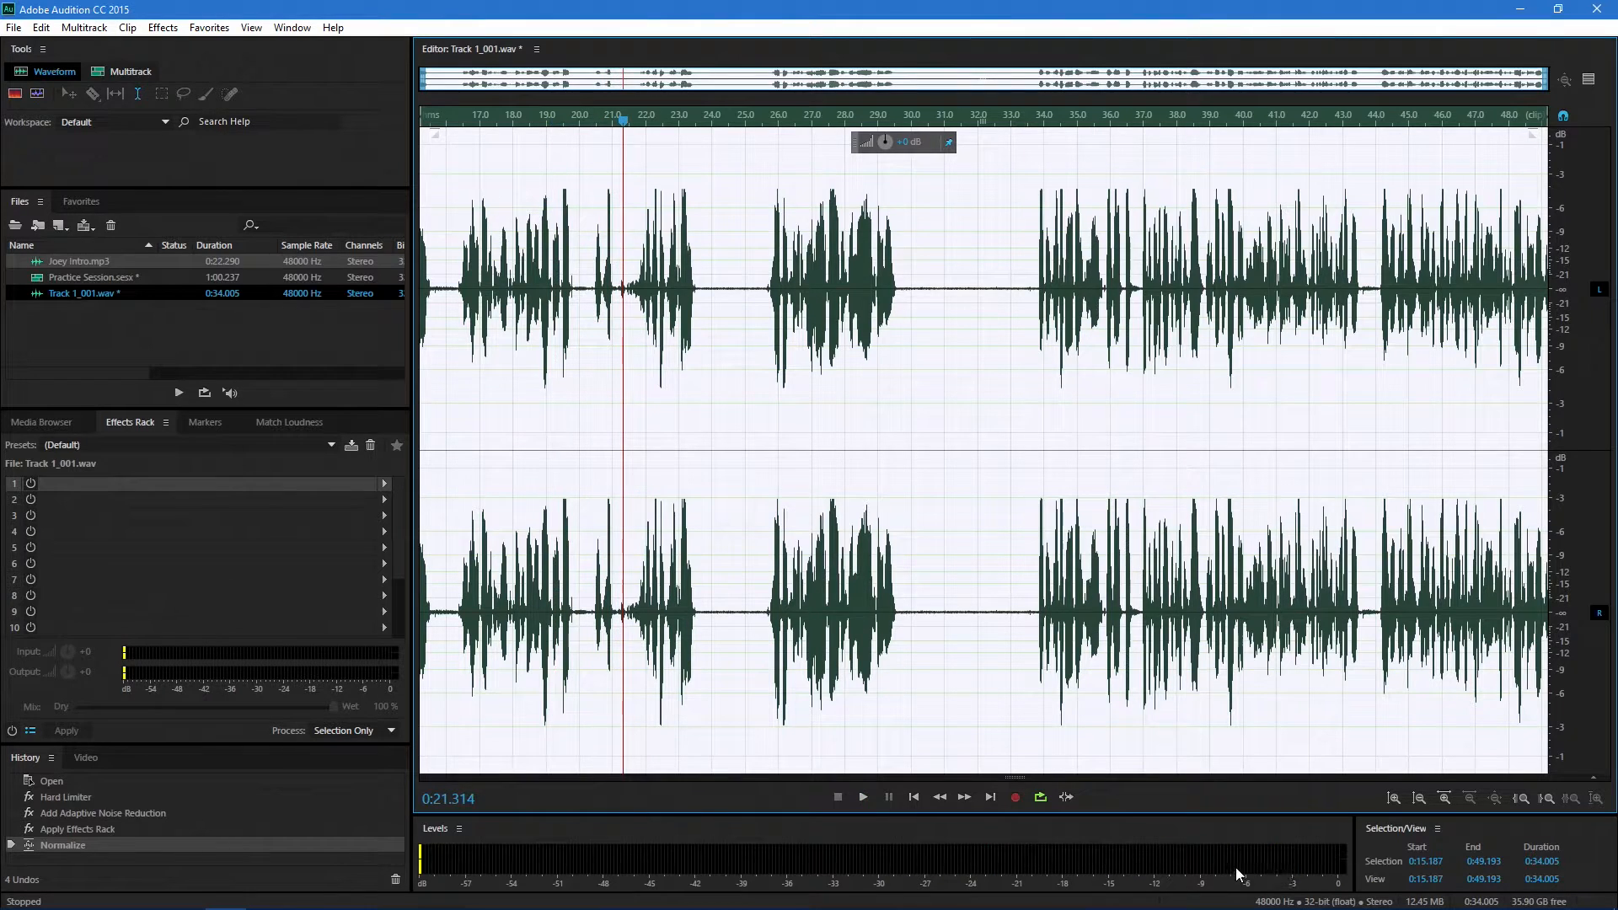
Step: Add a Multiband Compressor to the first effects rack slot with the Broadcast preset and an output gain of -3 dB
{"action": "left_click", "coordinate": [384, 484]}
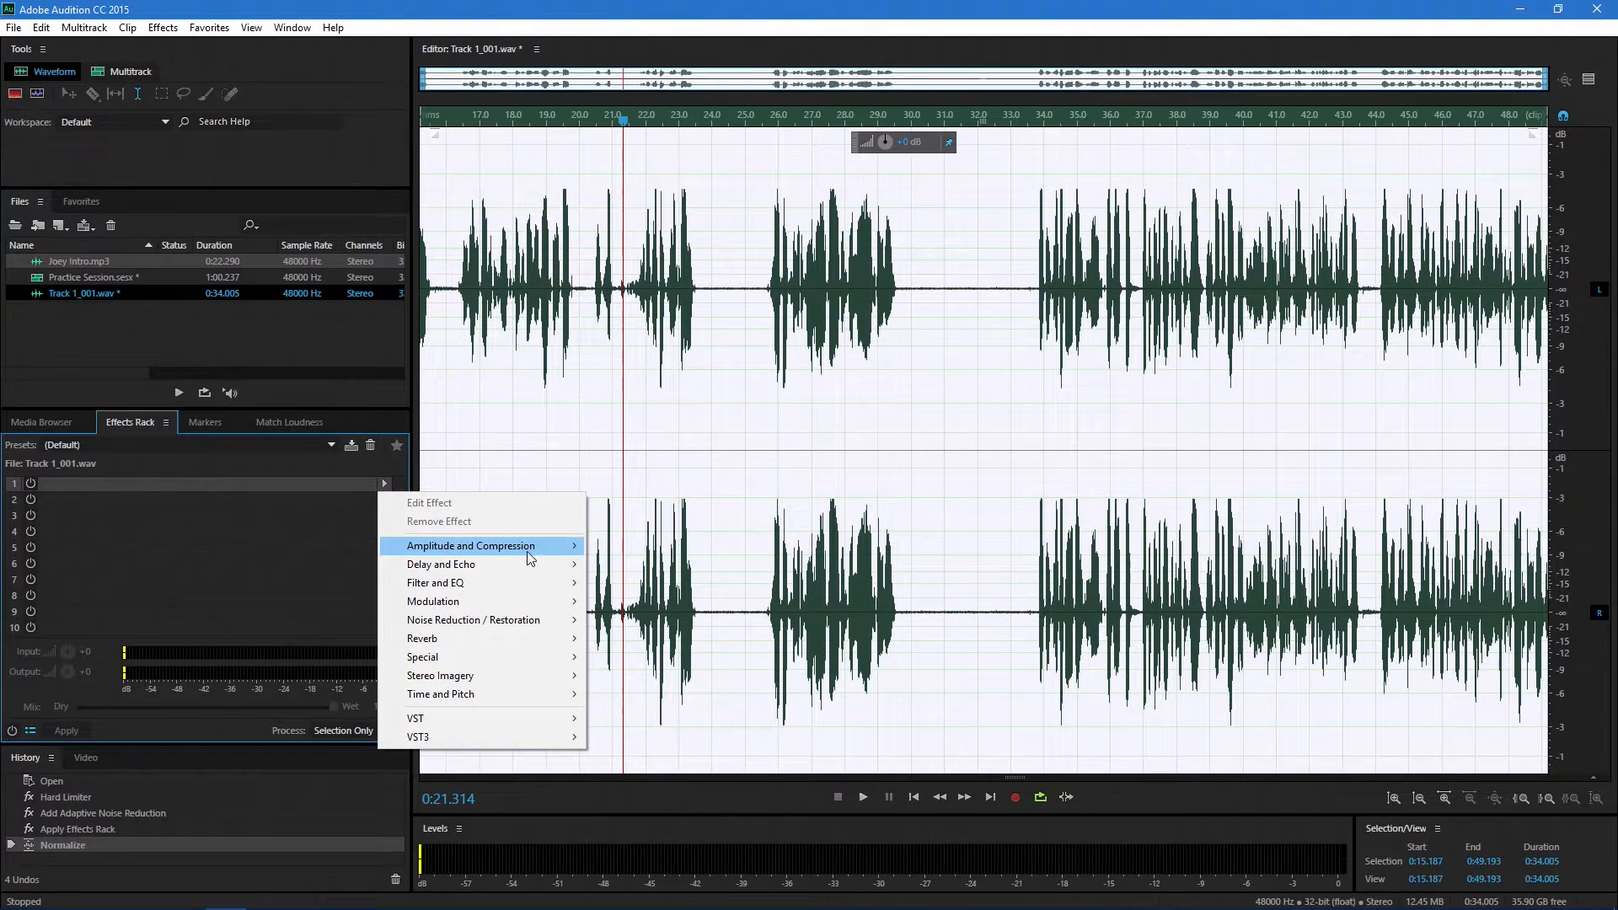
{"action": "mouse_move", "coordinate": [526, 553]}
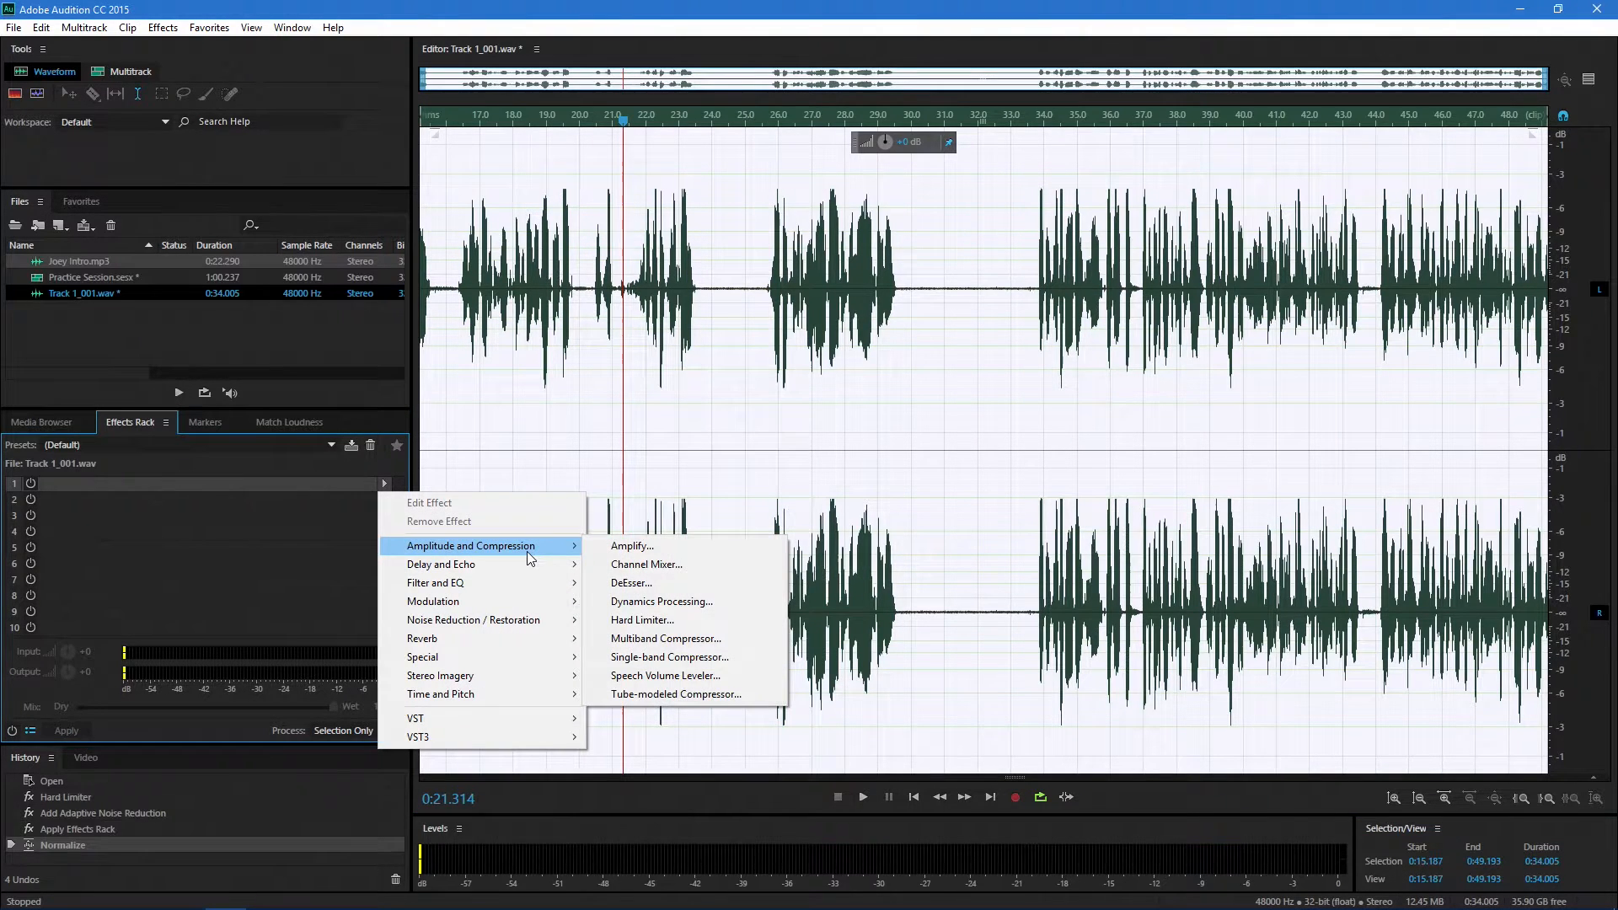
{"action": "left_click", "coordinate": [676, 639]}
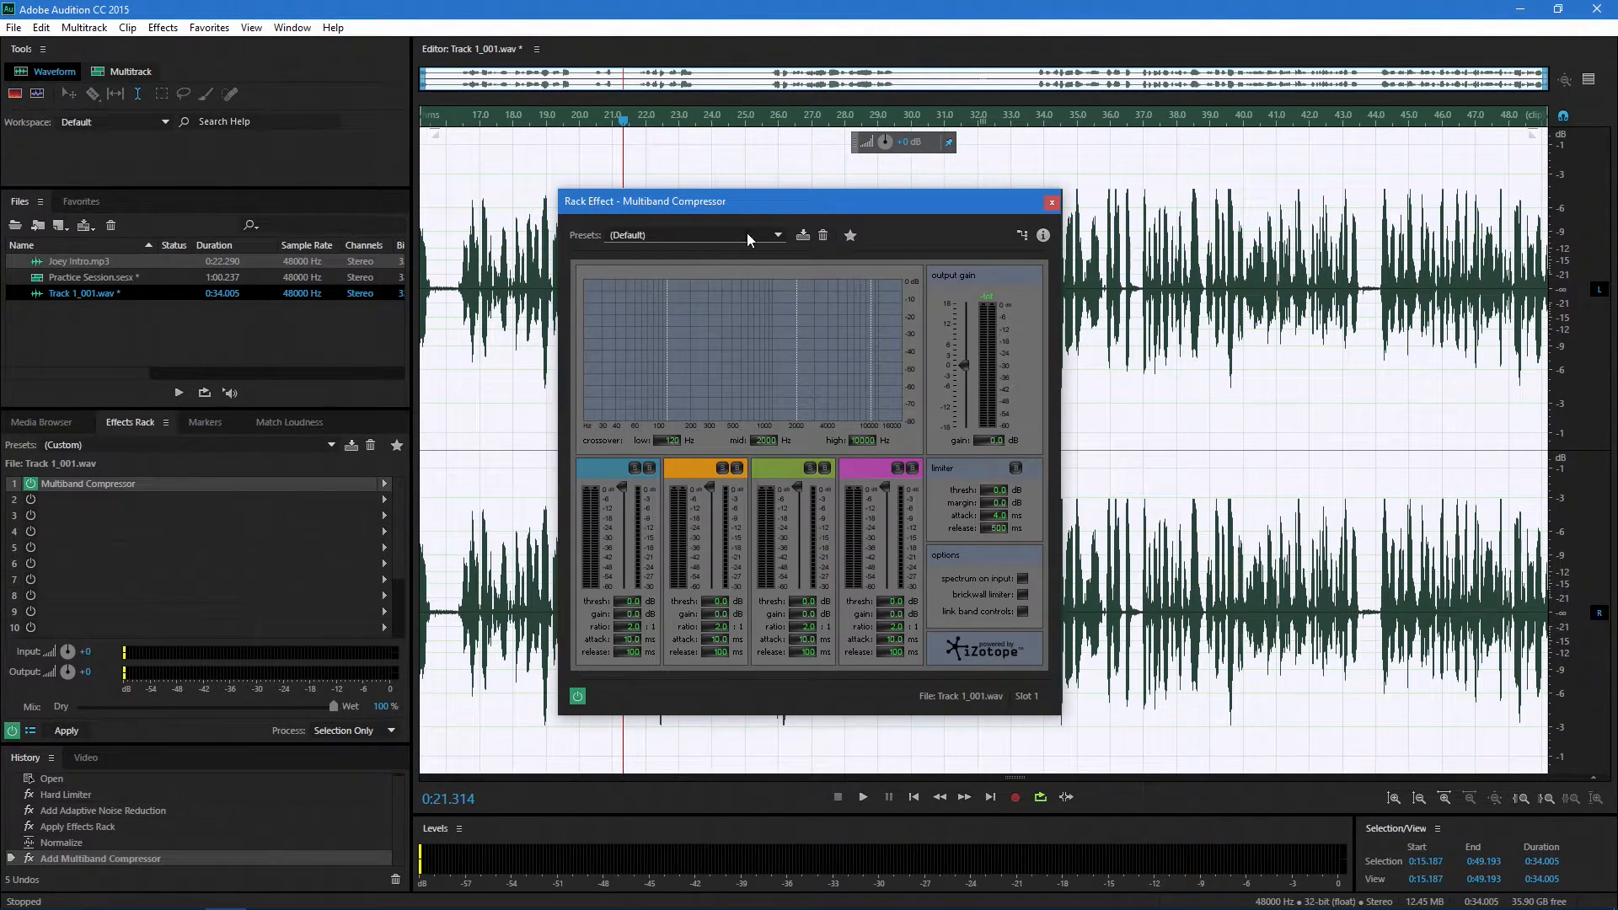
{"action": "left_click_drag", "start_coordinate": [794, 199], "coordinate": [1297, 205]}
{"action": "left_click", "coordinate": [1230, 234]}
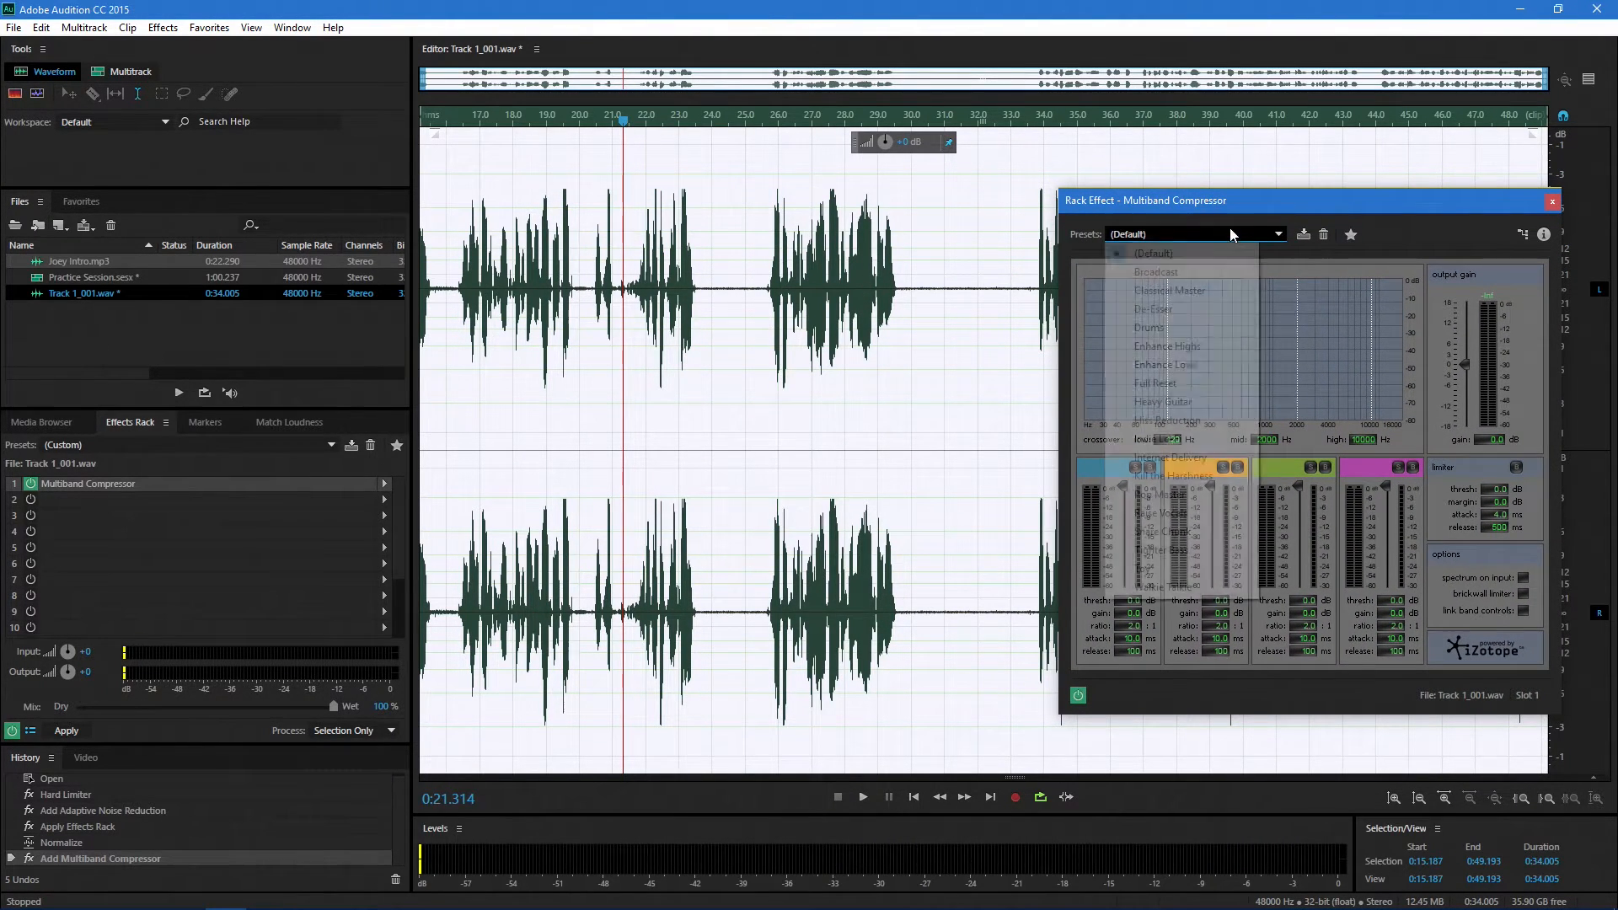
{"action": "left_click", "coordinate": [1178, 269]}
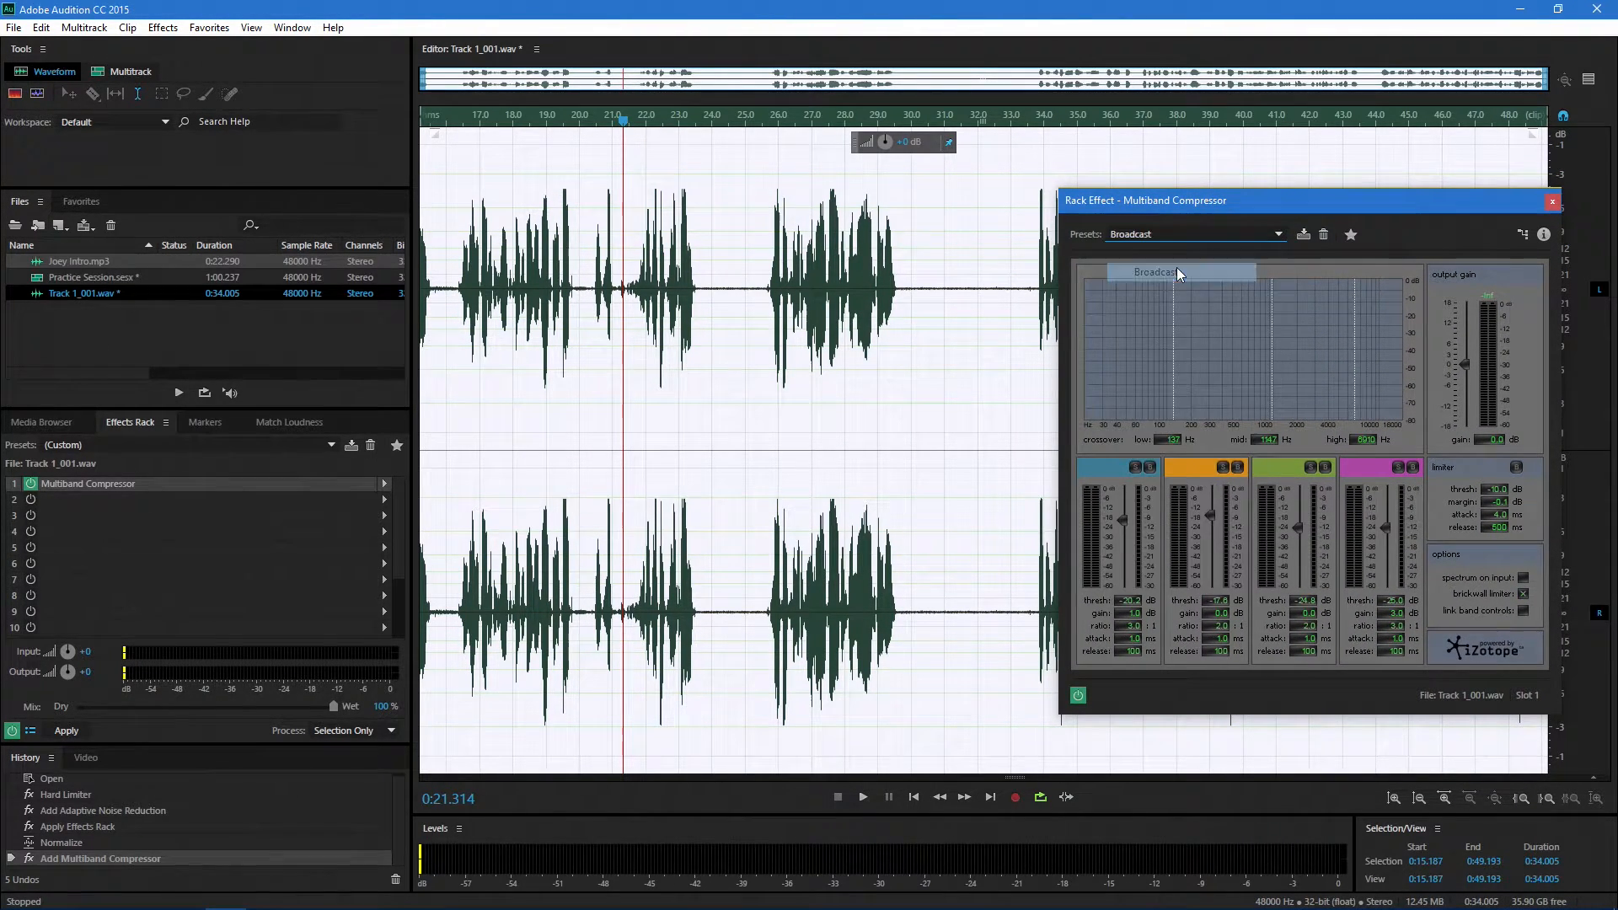
{"action": "left_click", "coordinate": [1490, 440]}
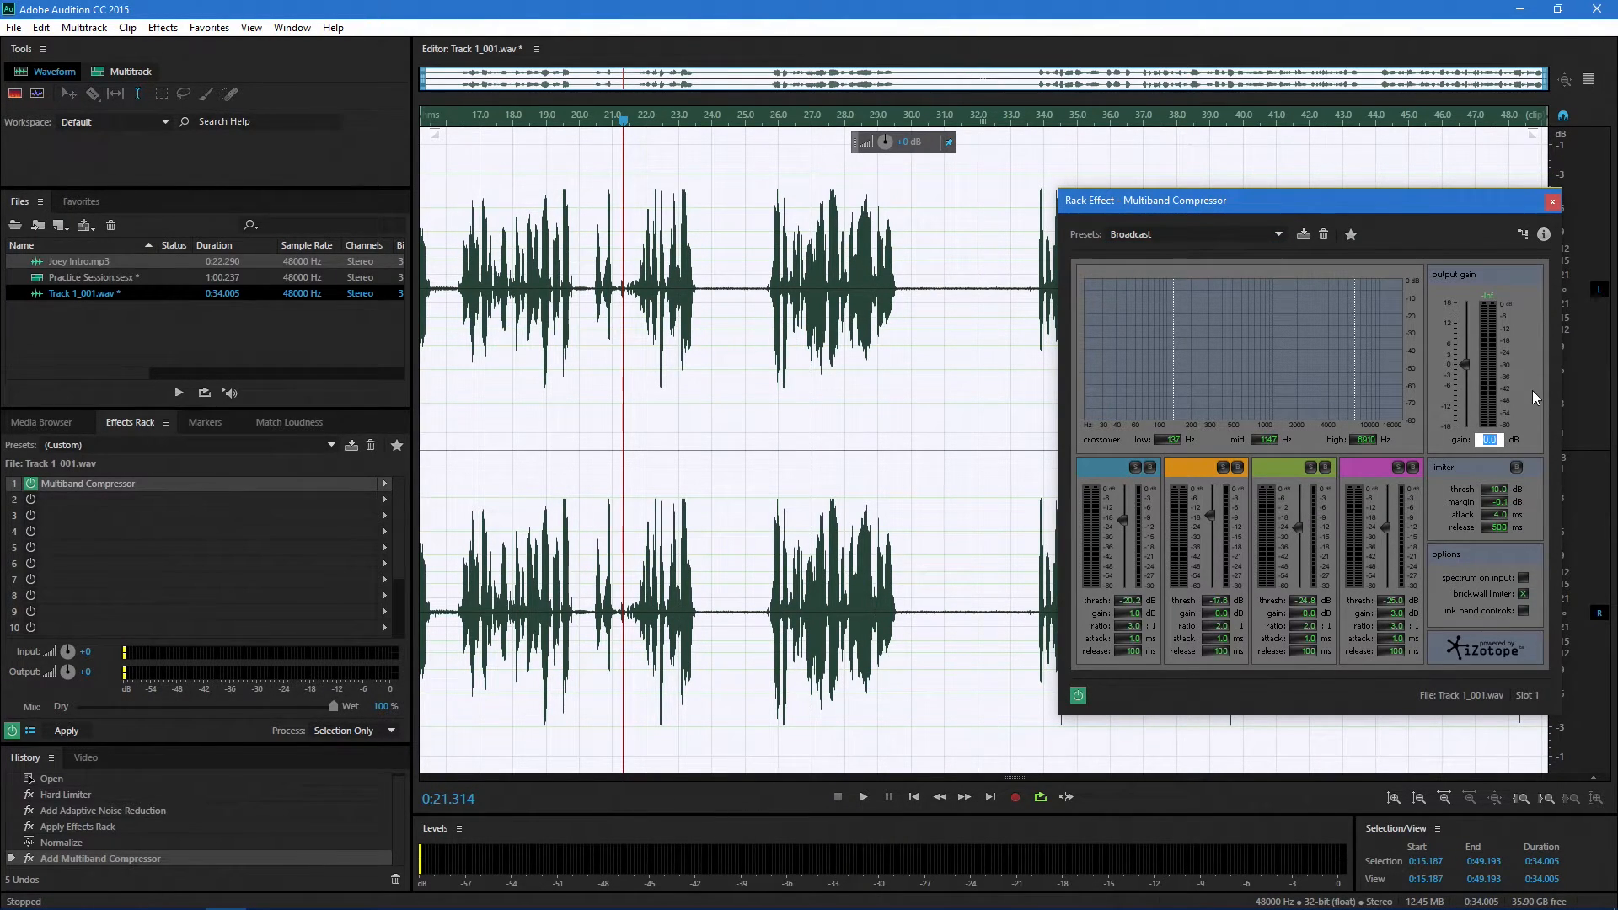
{"action": "type", "text": "-3"}
{"action": "key", "text": "Return"}
Step: Preview the voice through the Multiband Compressor from about 0:21 to 0:30 and check the output levels
{"action": "left_click", "coordinate": [863, 798]}
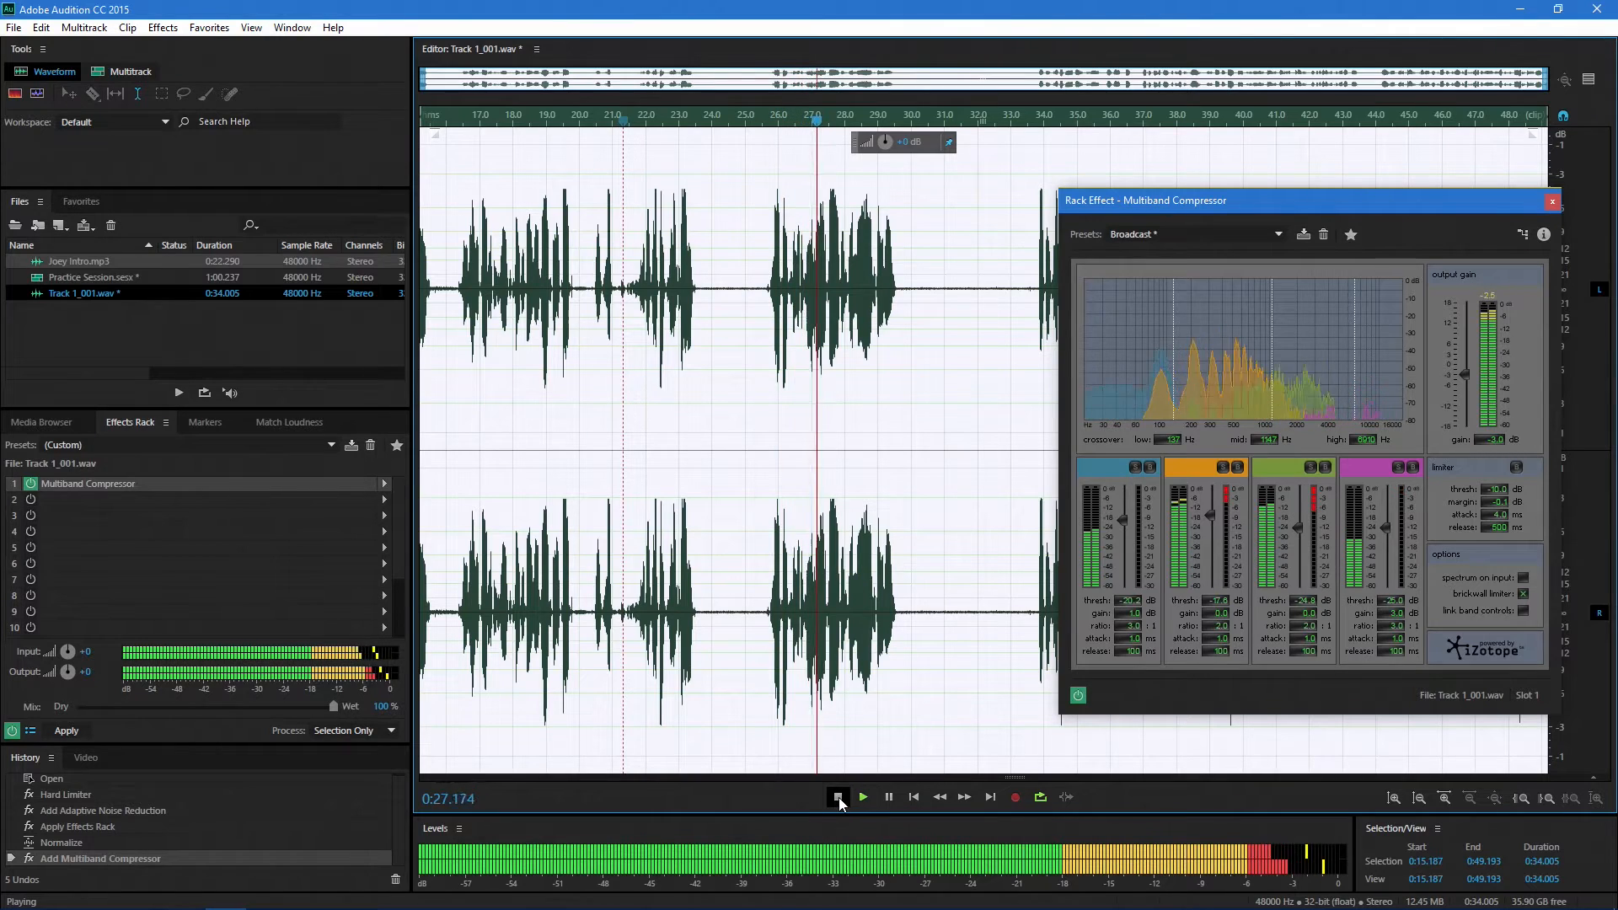
{"action": "left_click", "coordinate": [863, 799]}
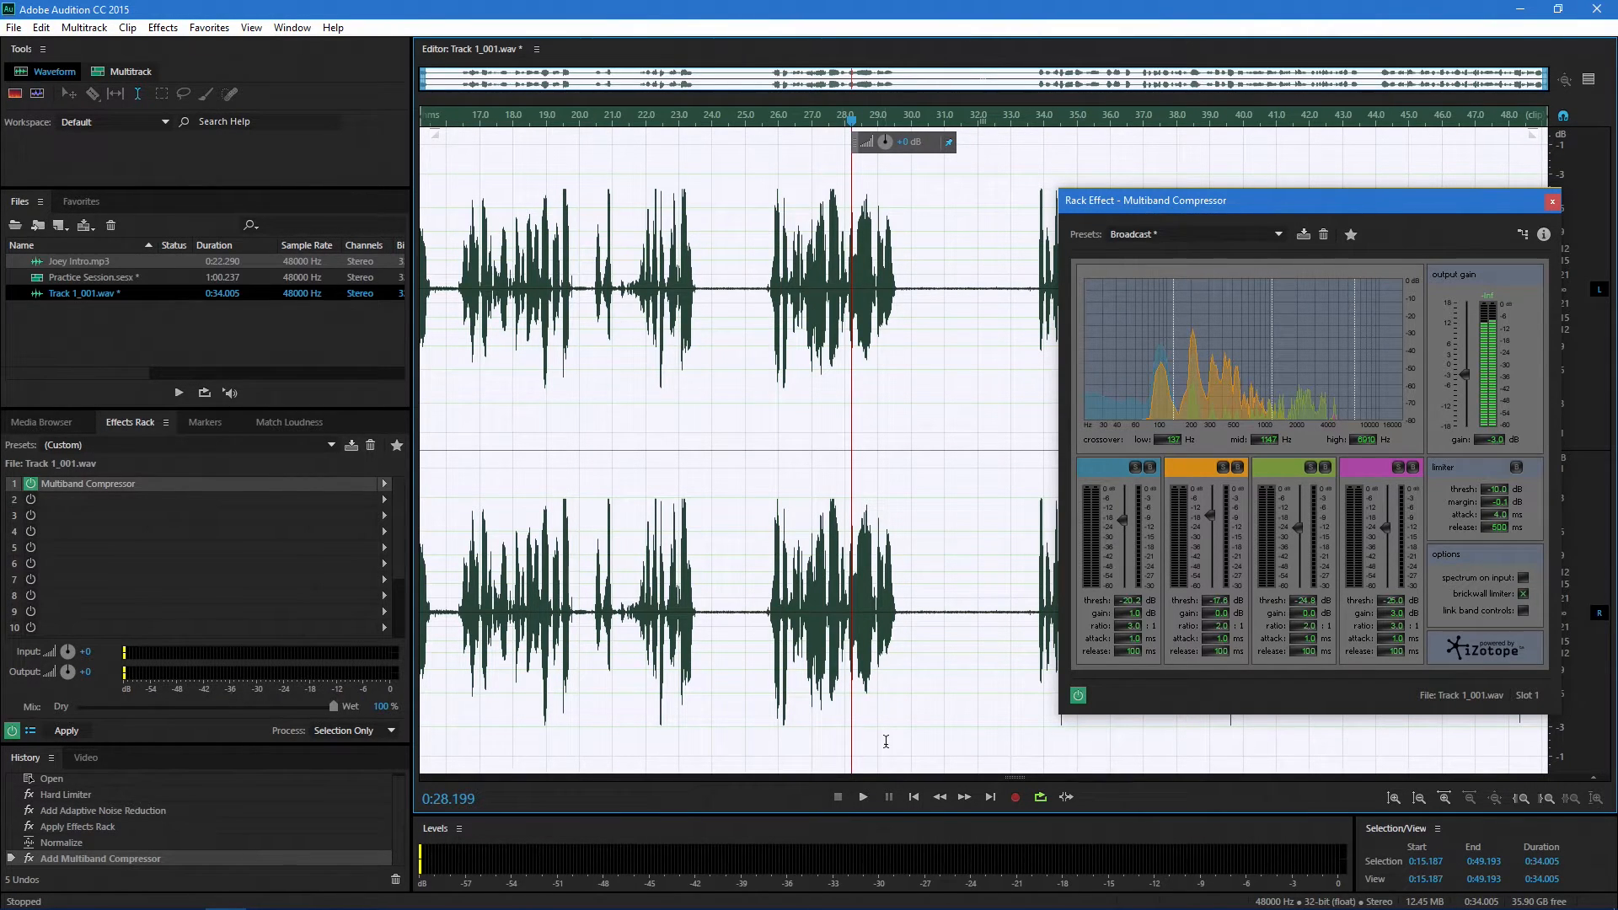
{"action": "left_click", "coordinate": [863, 795]}
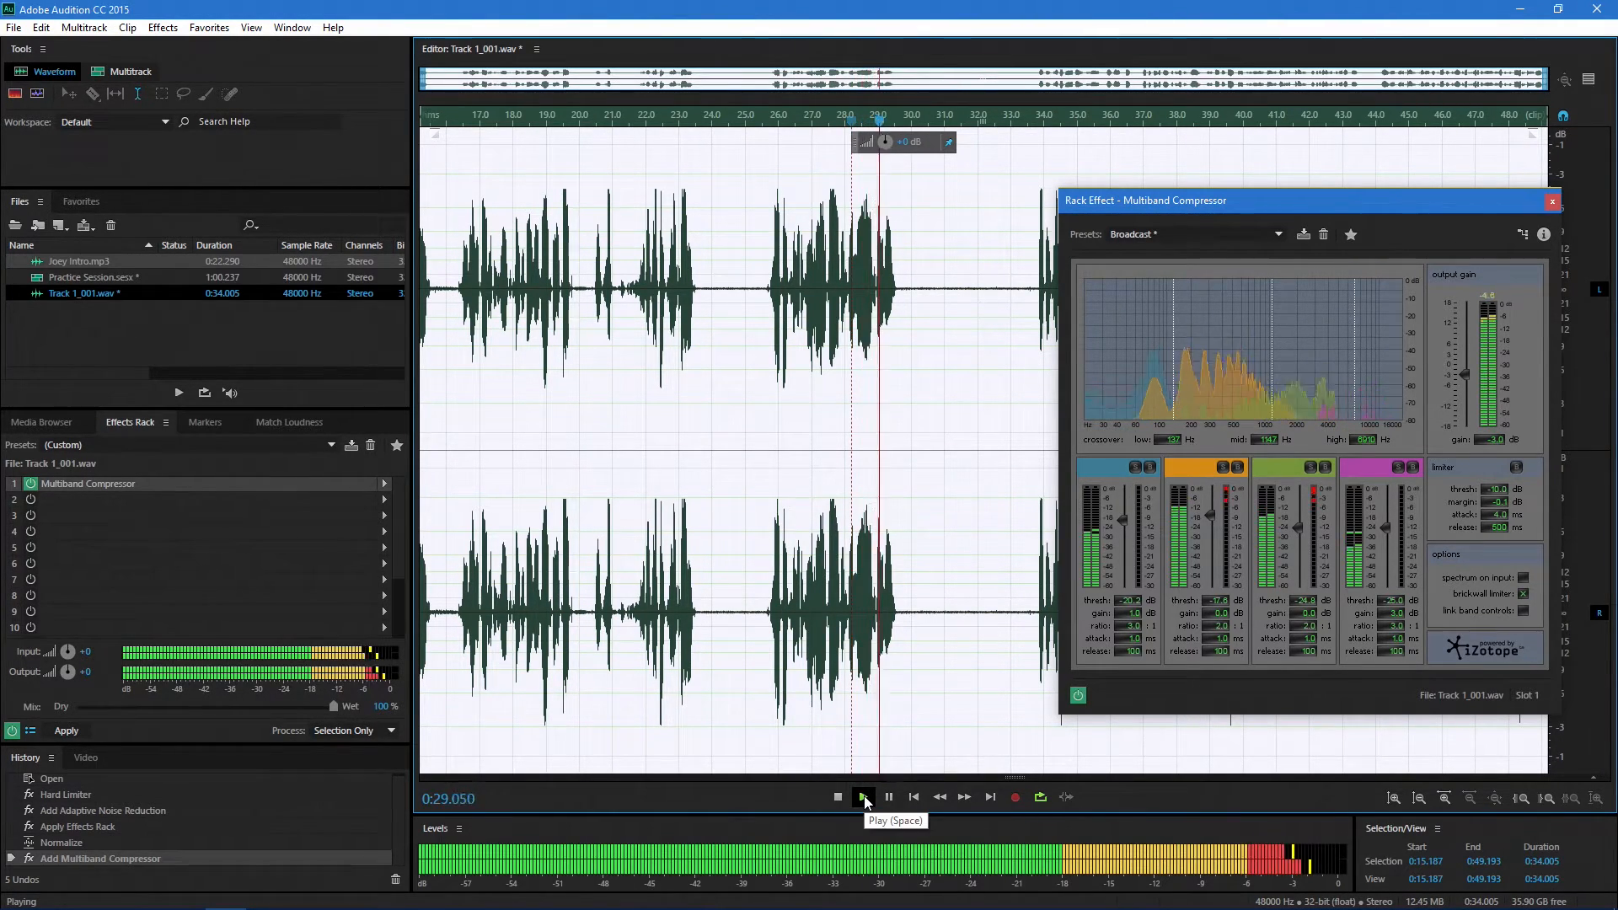
{"action": "left_click", "coordinate": [840, 798]}
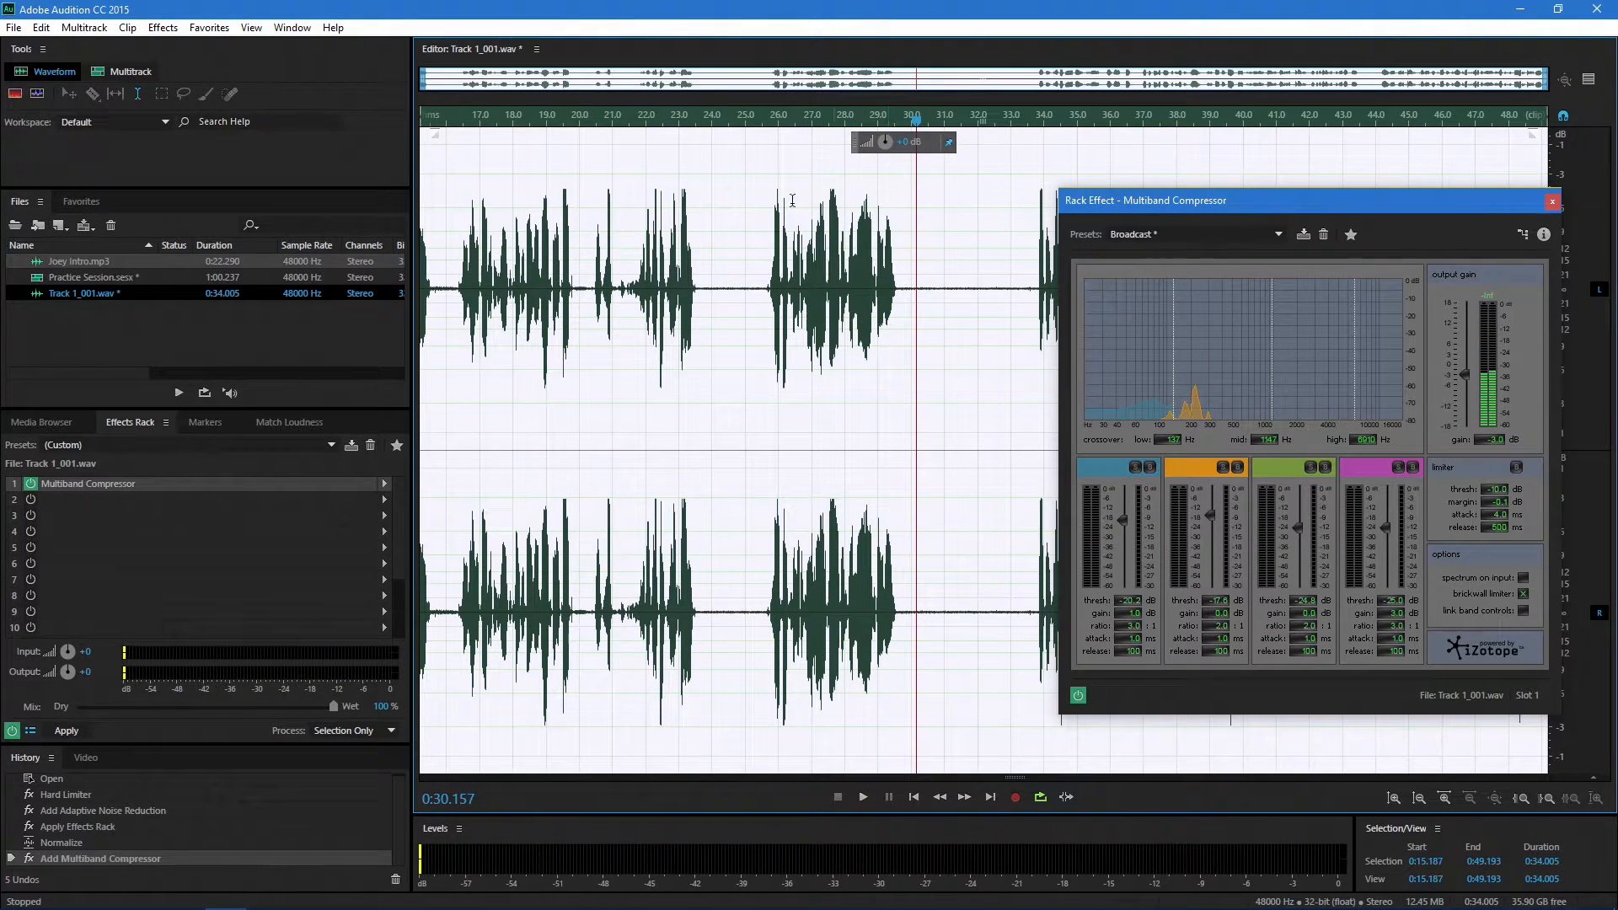
Step: Lower the Multiband Compressor's output gain to about -4.4 dB and move its window clear of the effects rack
{"action": "left_click_drag", "start_coordinate": [1180, 209], "coordinate": [879, 230]}
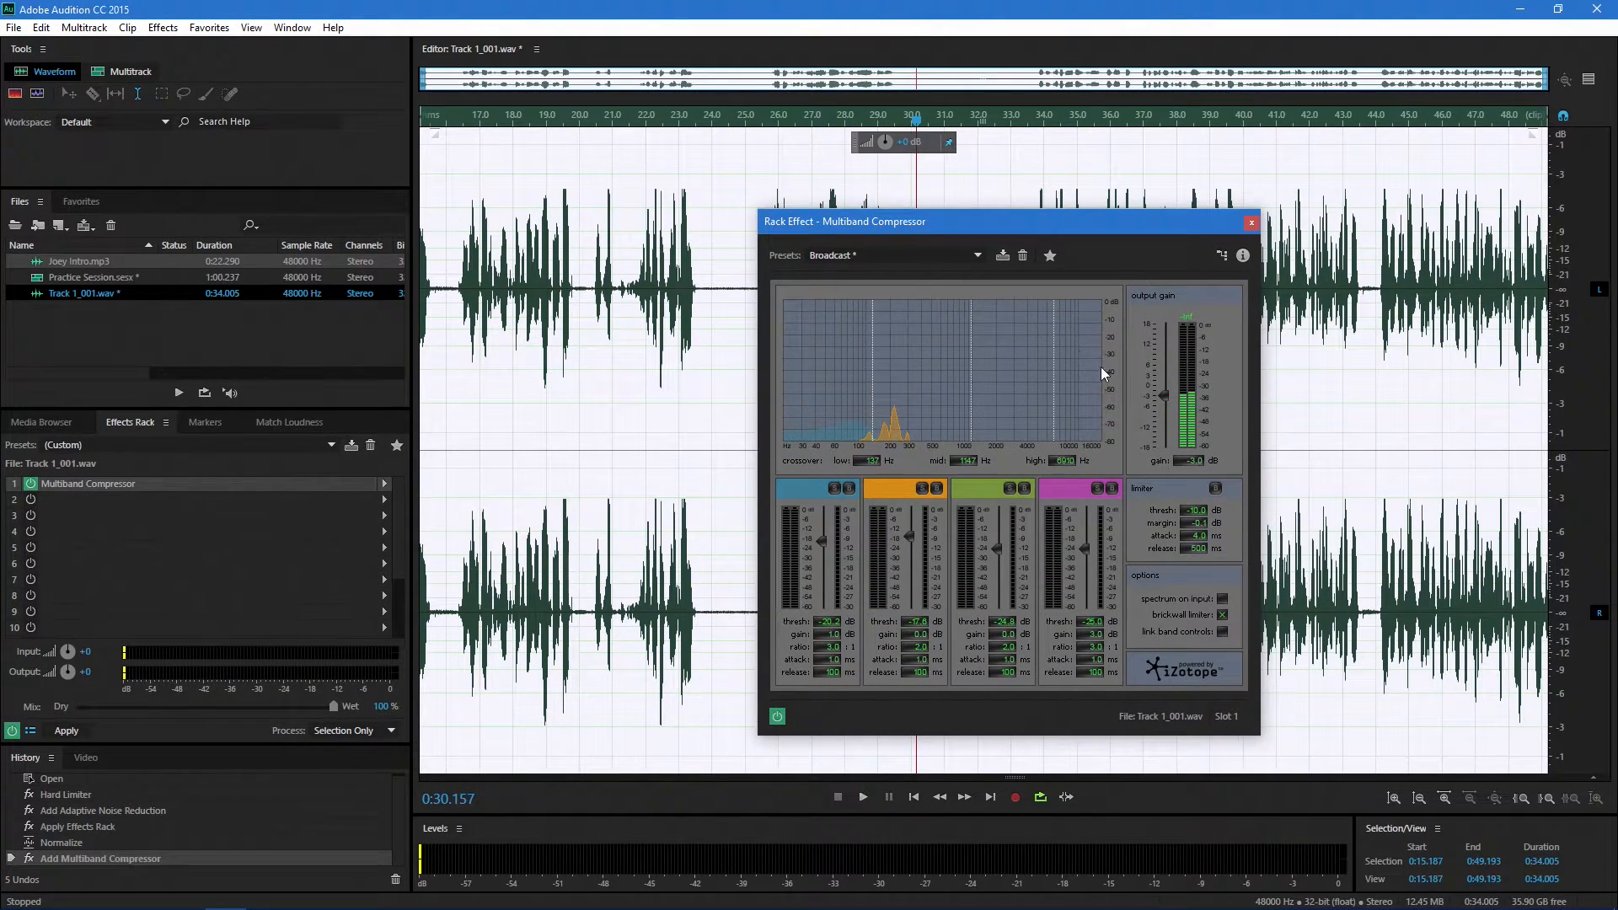
{"action": "left_click", "coordinate": [384, 484]}
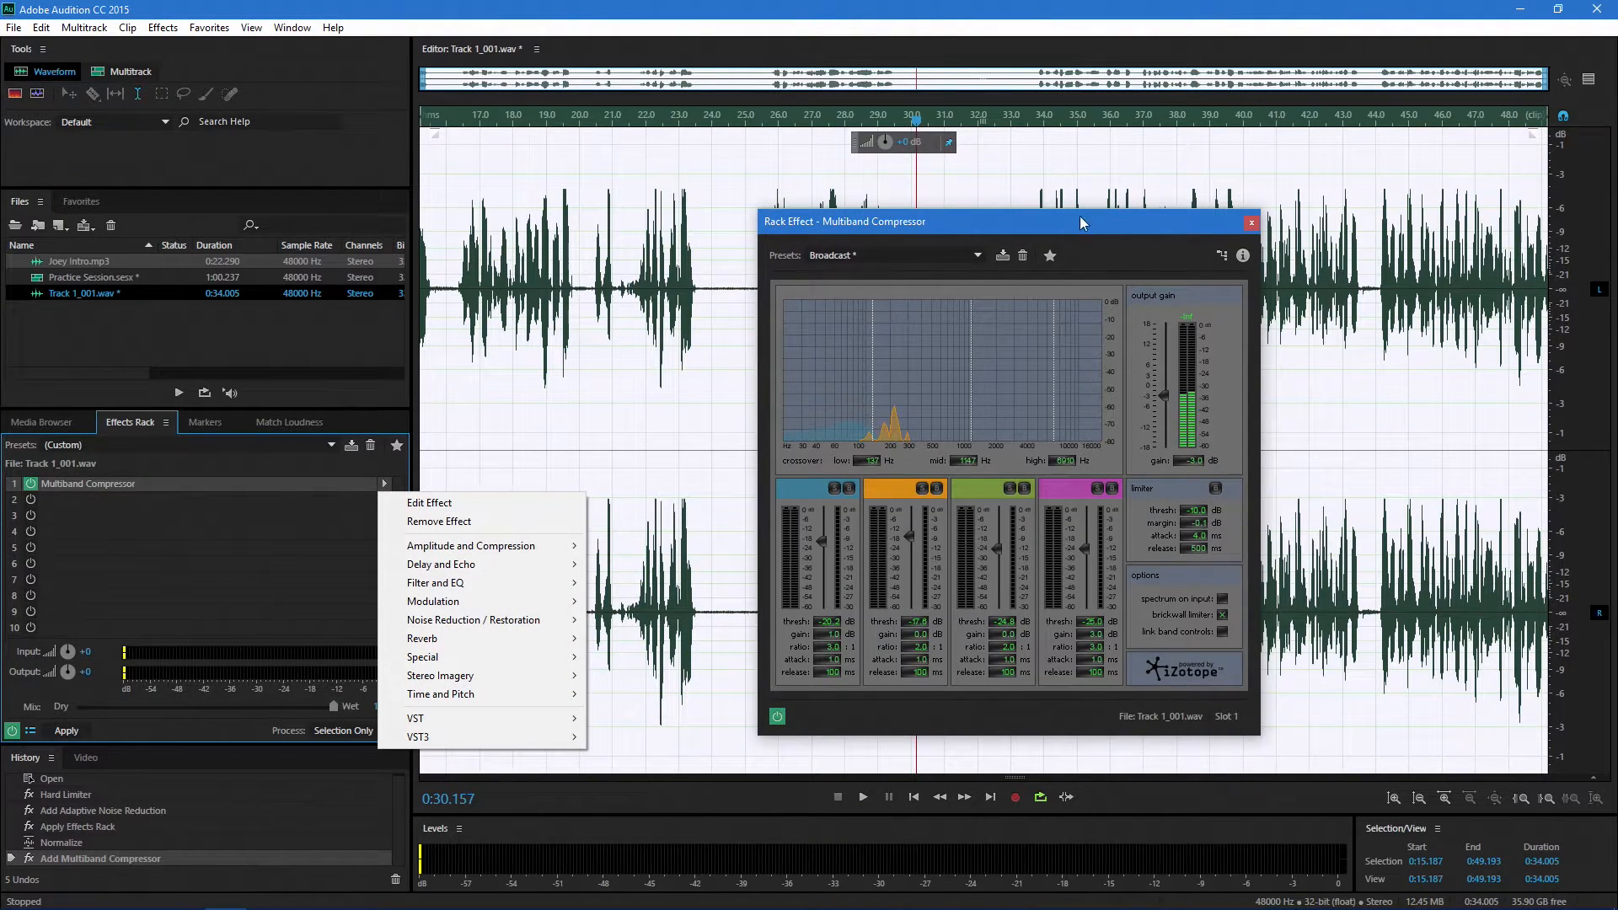
{"action": "left_click", "coordinate": [1121, 223]}
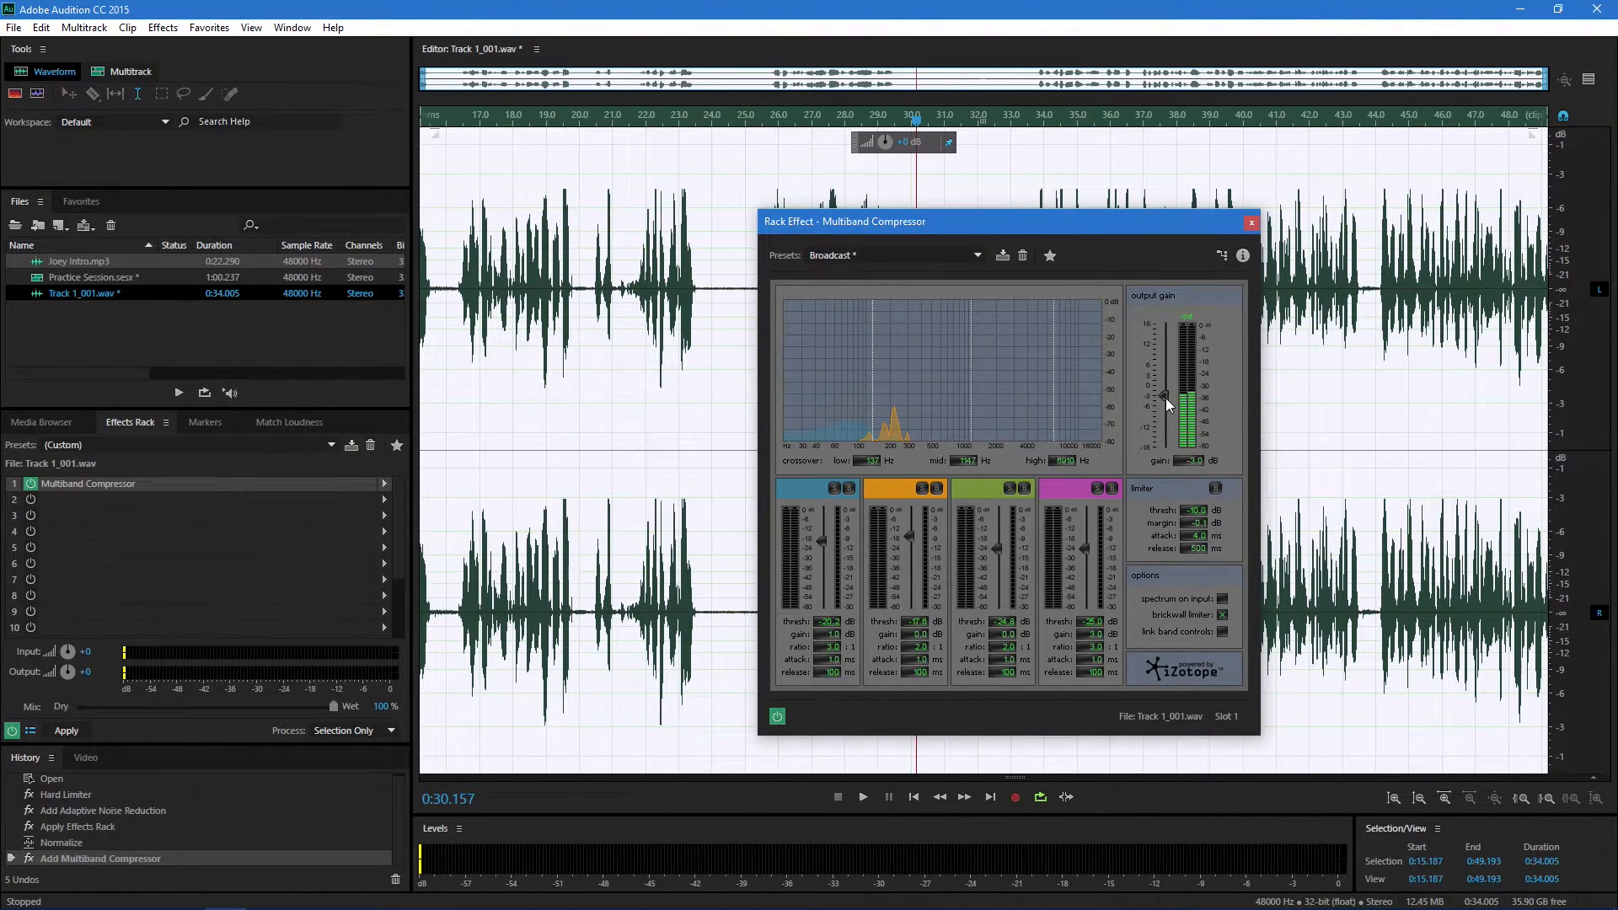
{"action": "left_click_drag", "start_coordinate": [1165, 403], "coordinate": [1167, 402]}
{"action": "left_click_drag", "start_coordinate": [1107, 231], "coordinate": [1434, 154]}
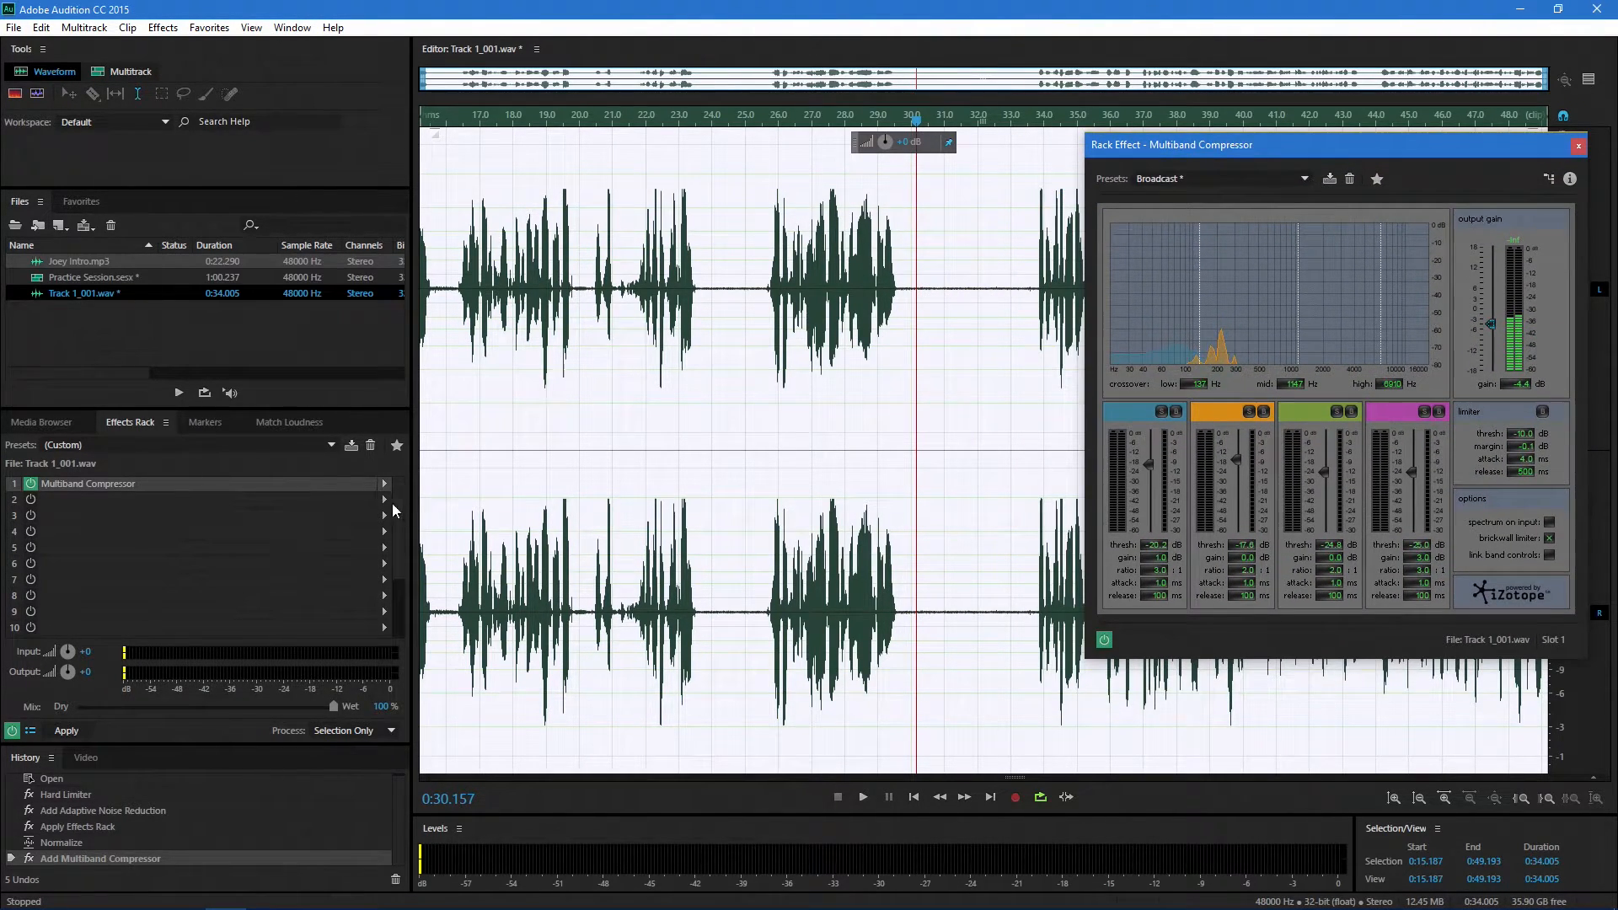
Step: Add Adaptive Noise Reduction to the second effects rack slot and apply the rack to the voice file
{"action": "left_click", "coordinate": [384, 500]}
{"action": "mouse_move", "coordinate": [533, 560]}
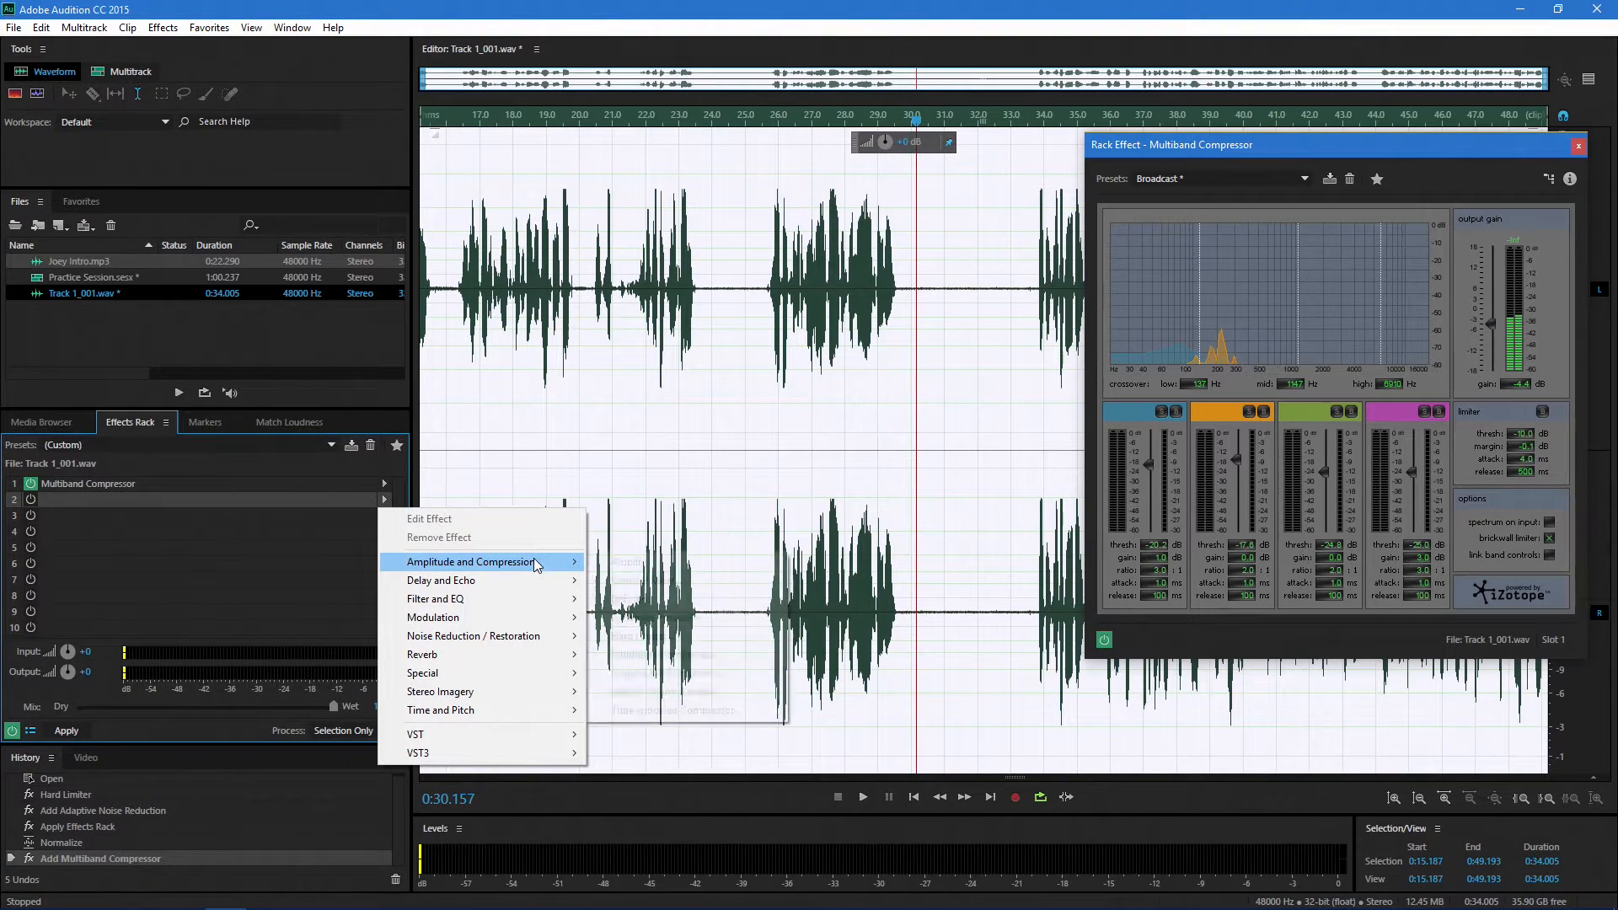
{"action": "mouse_move", "coordinate": [506, 636]}
{"action": "left_click", "coordinate": [672, 637]}
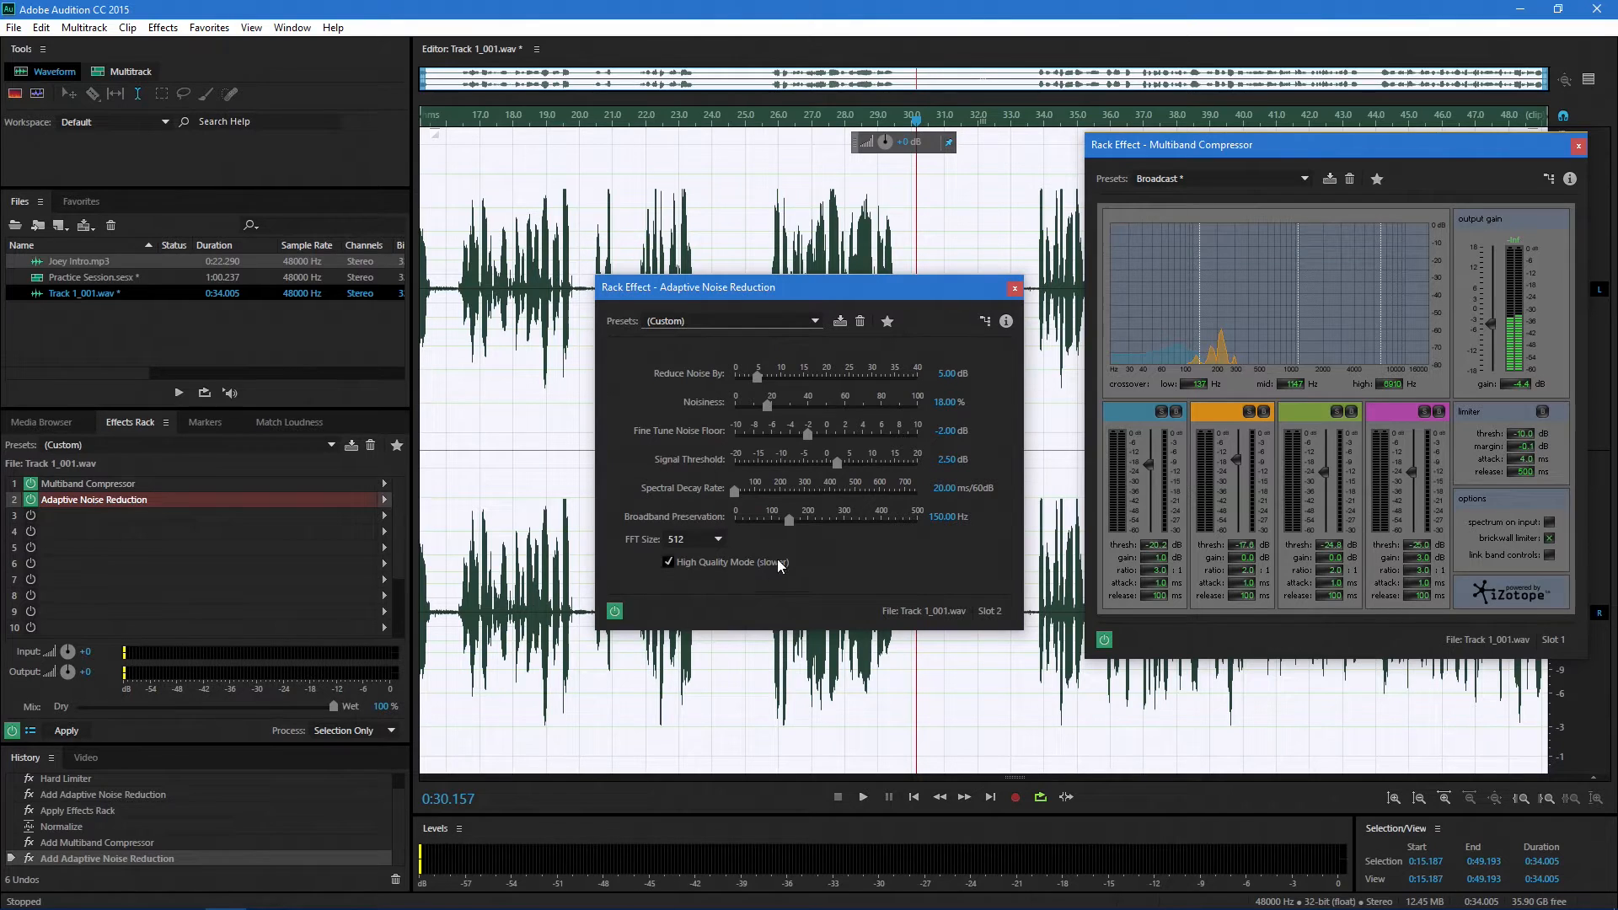
{"action": "left_click", "coordinate": [71, 730]}
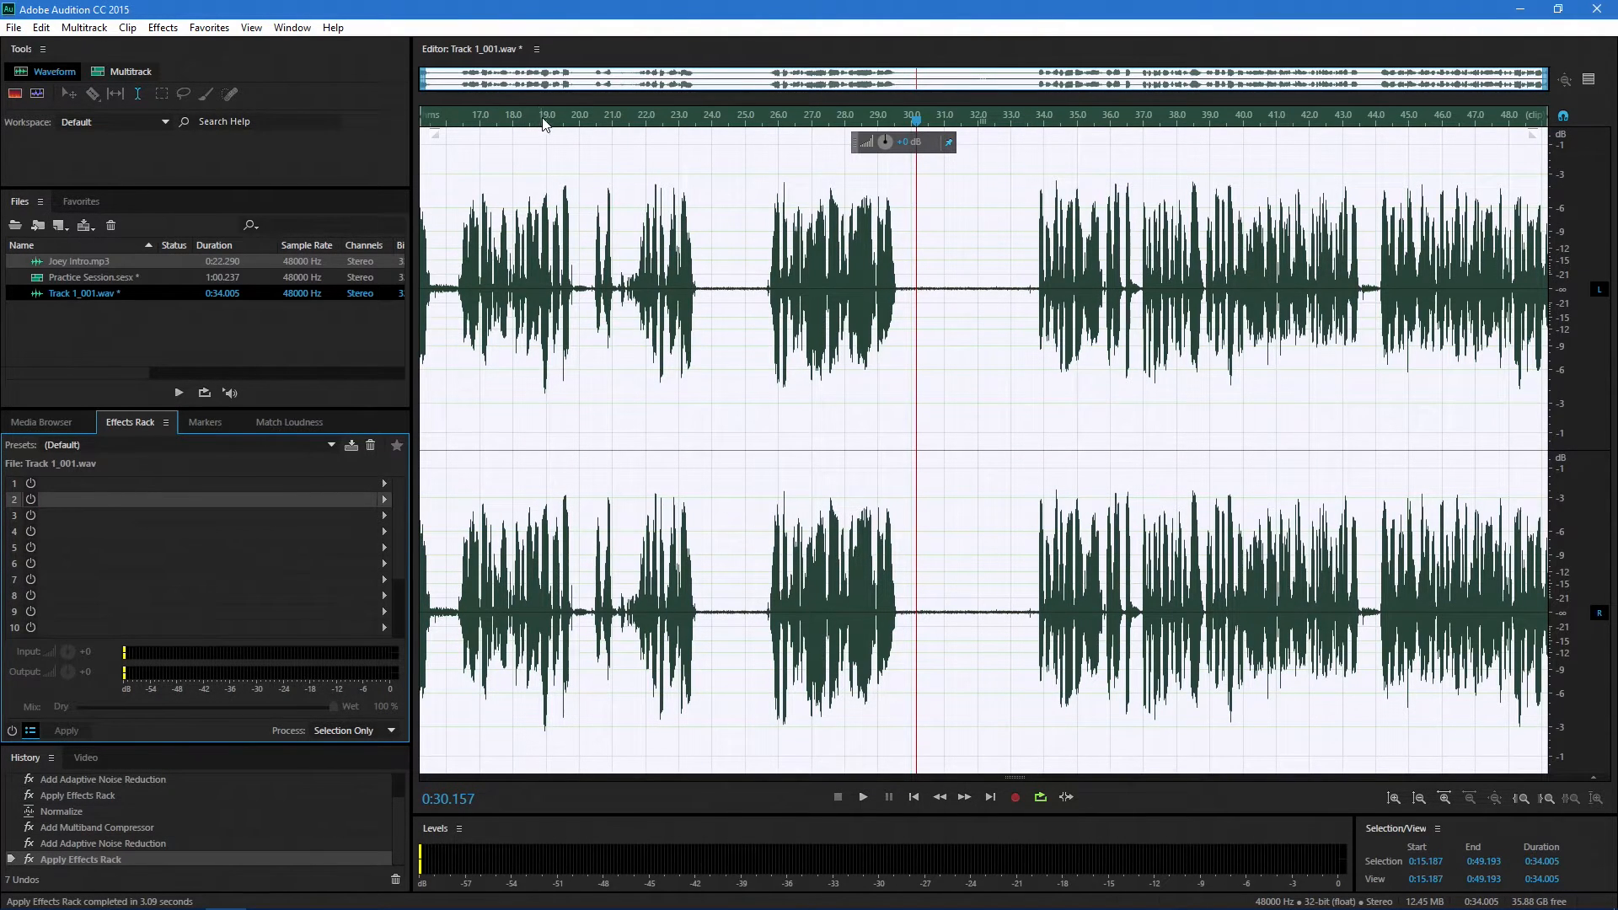
Step: Play the processed voice from about 0:16 to 0:23 and check its sound and levels
{"action": "left_click_drag", "start_coordinate": [544, 120], "coordinate": [453, 120]}
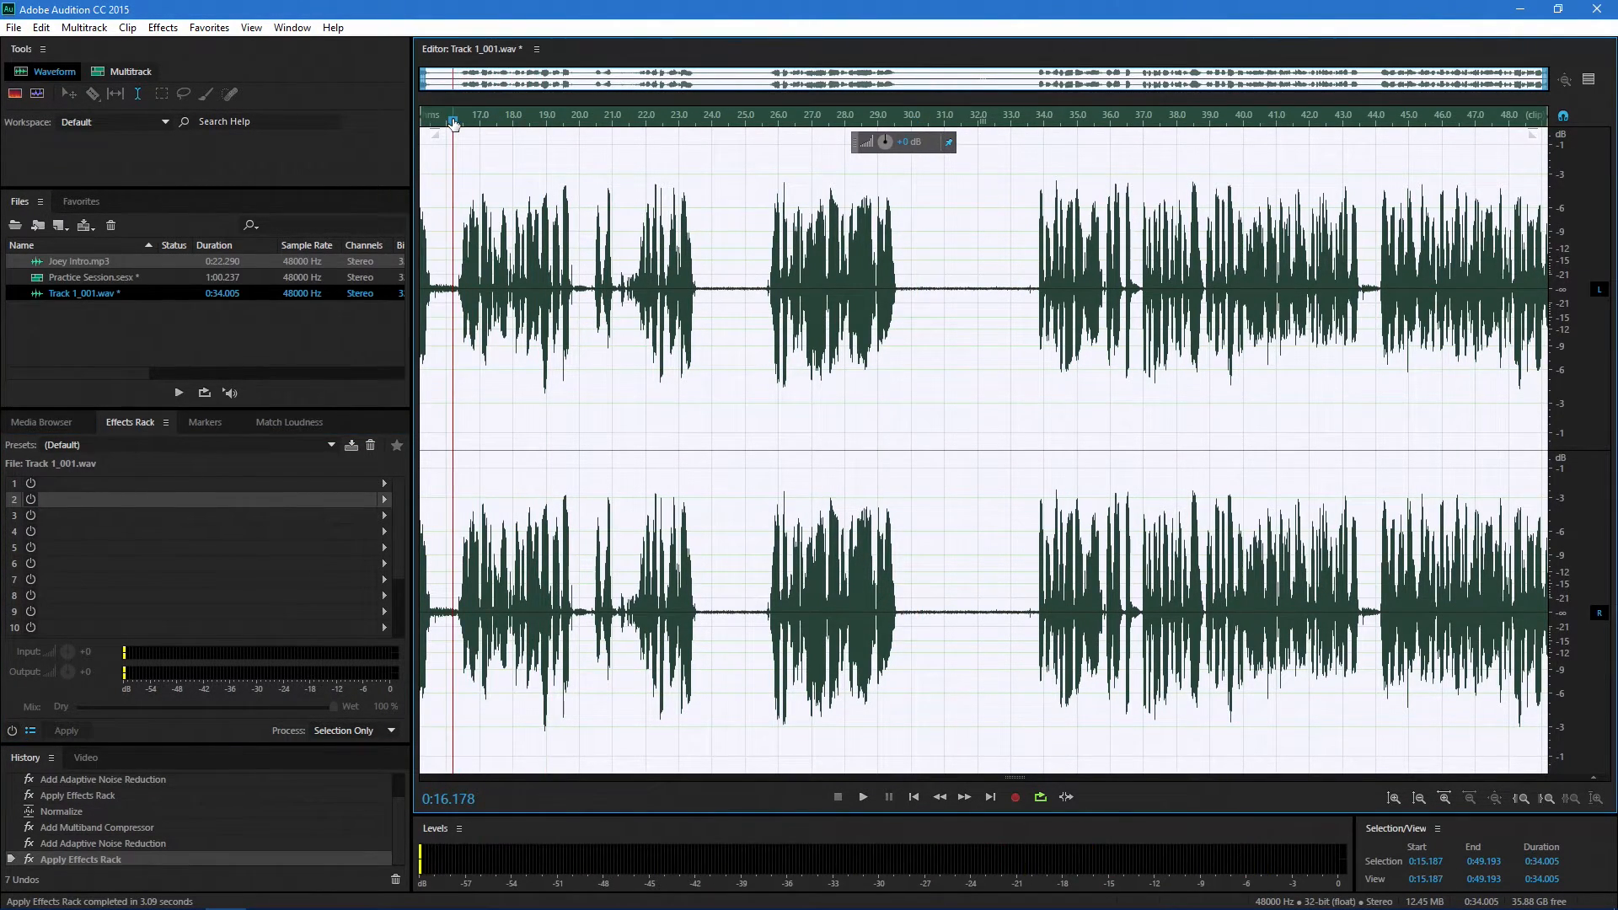
{"action": "key", "text": "space"}
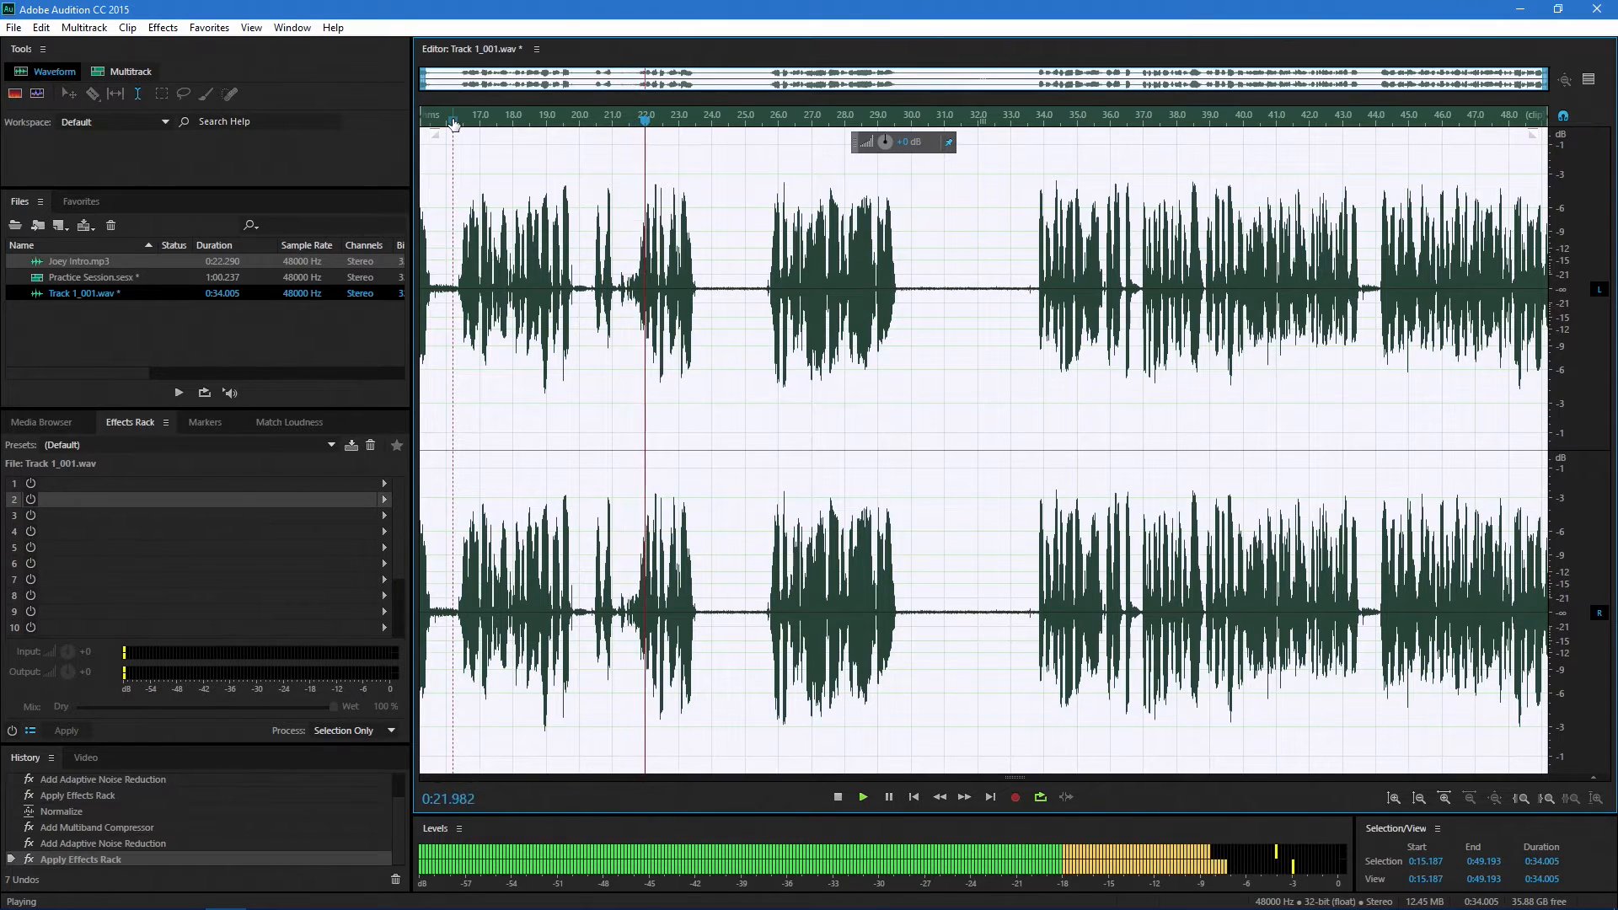
{"action": "key", "text": "space"}
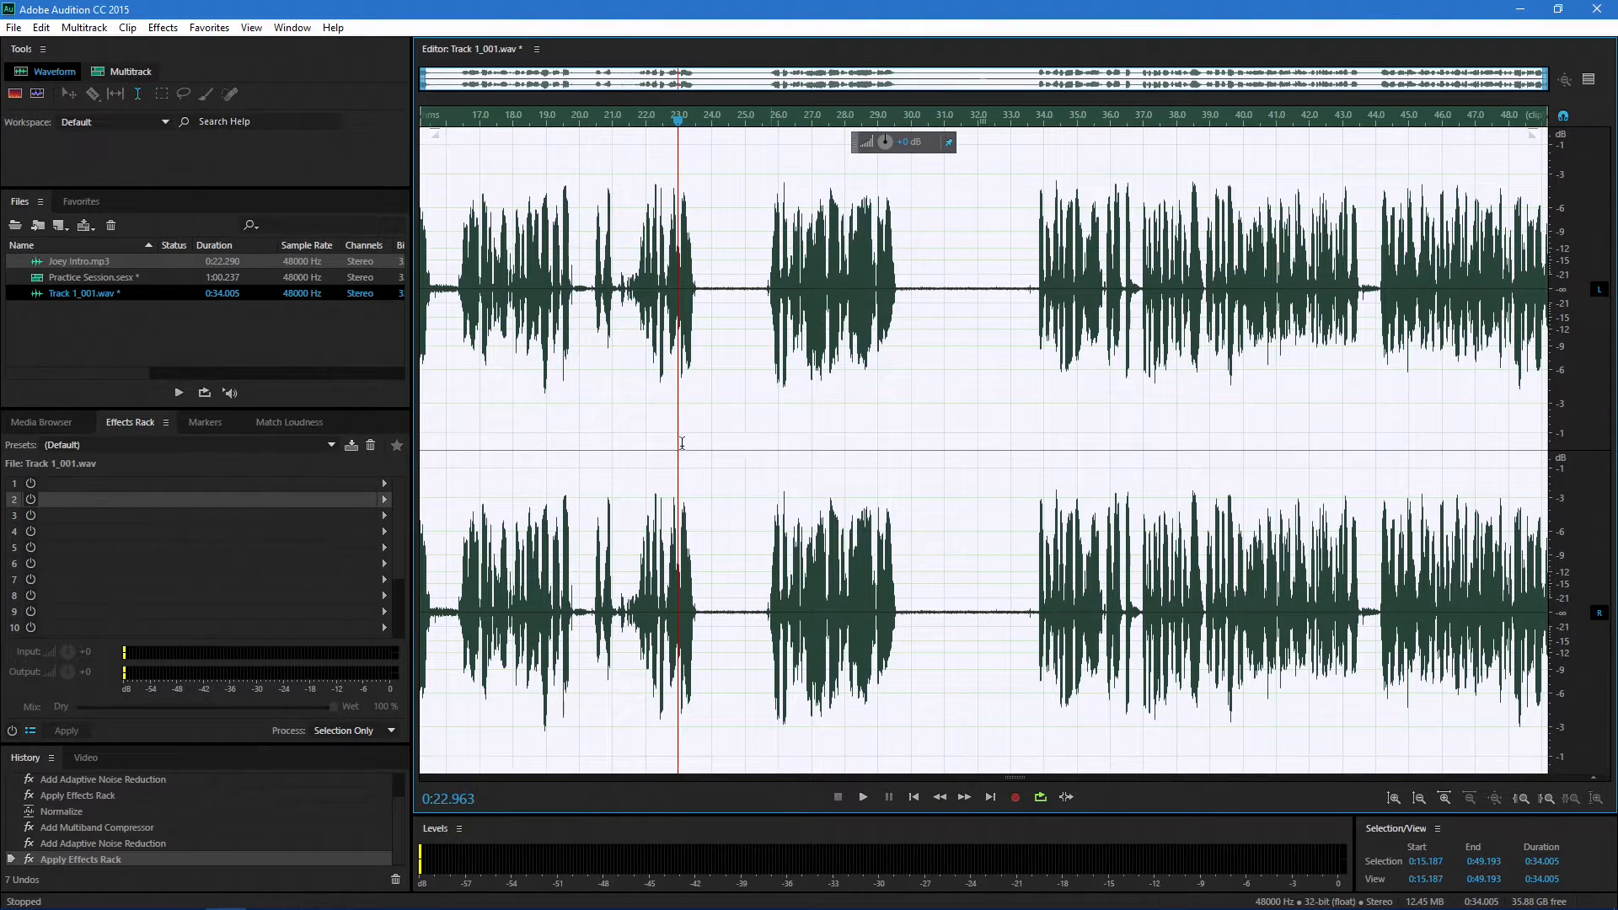
Step: Return to the multitrack session and clear the time selection spanning the voice clip
{"action": "left_click", "coordinate": [130, 71]}
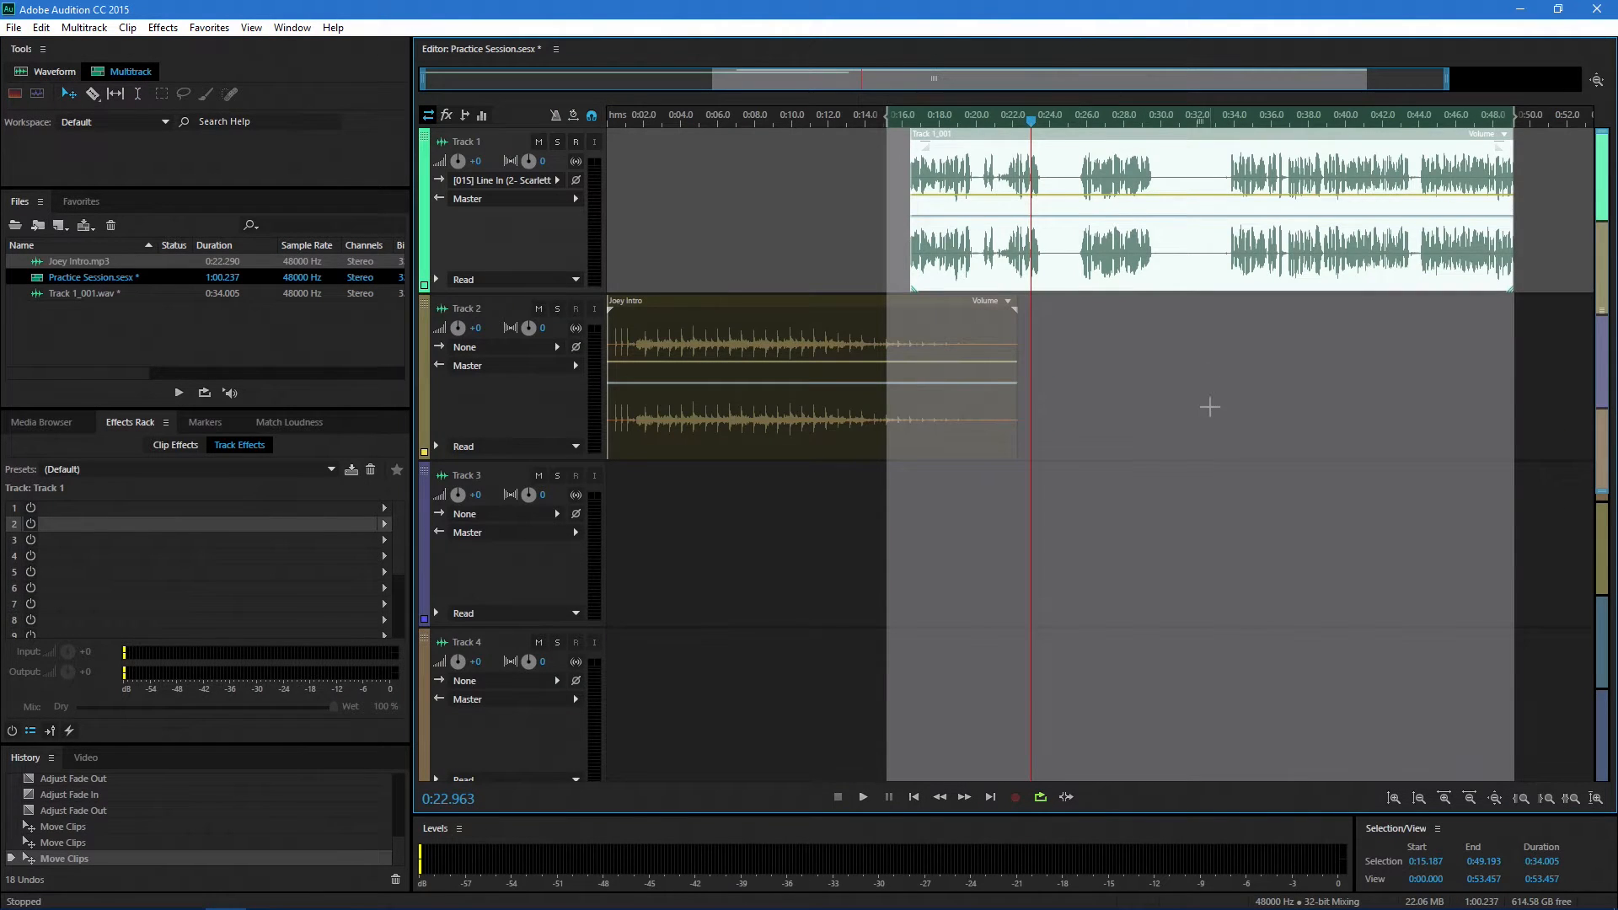
{"action": "left_click", "coordinate": [1209, 407]}
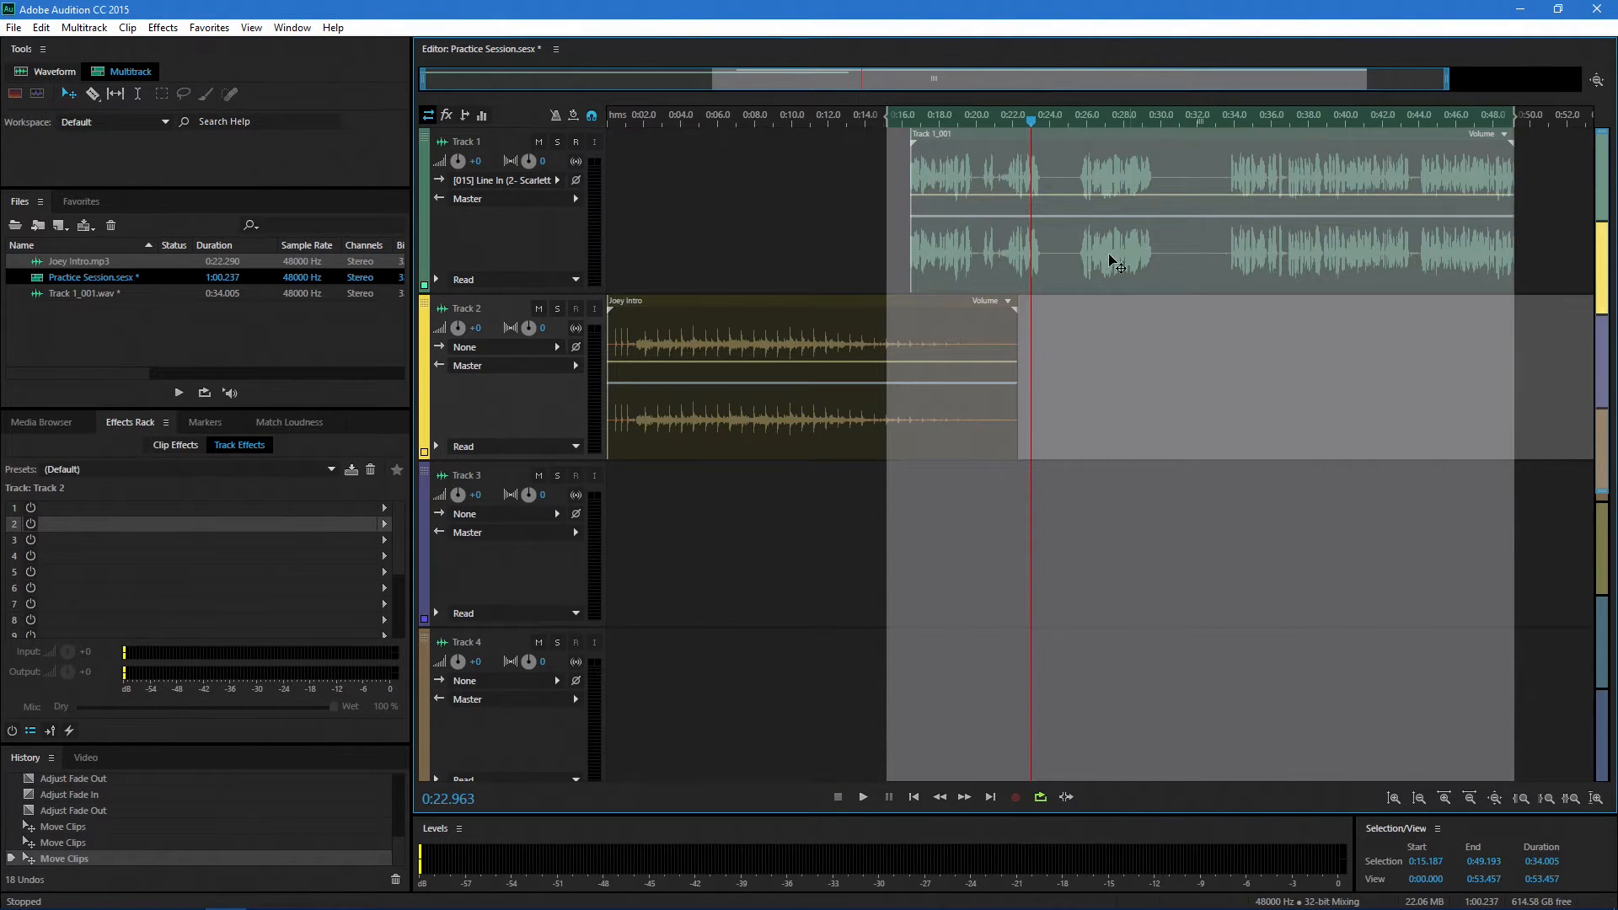
{"action": "left_click", "coordinate": [136, 100]}
{"action": "left_click", "coordinate": [1185, 362]}
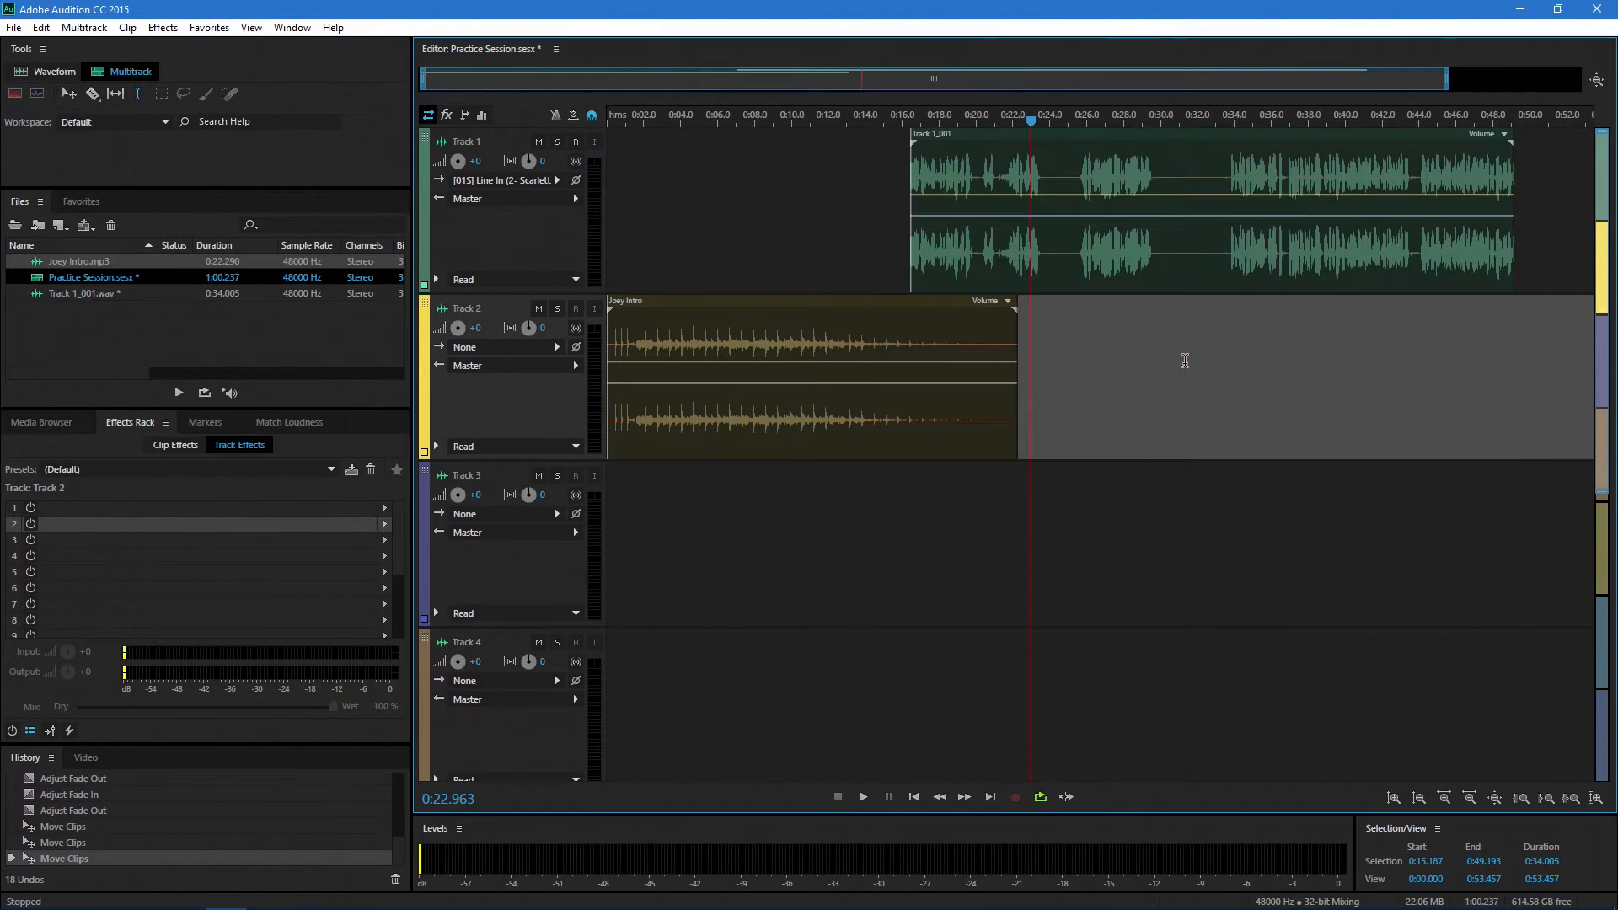
{"action": "left_click", "coordinate": [68, 94]}
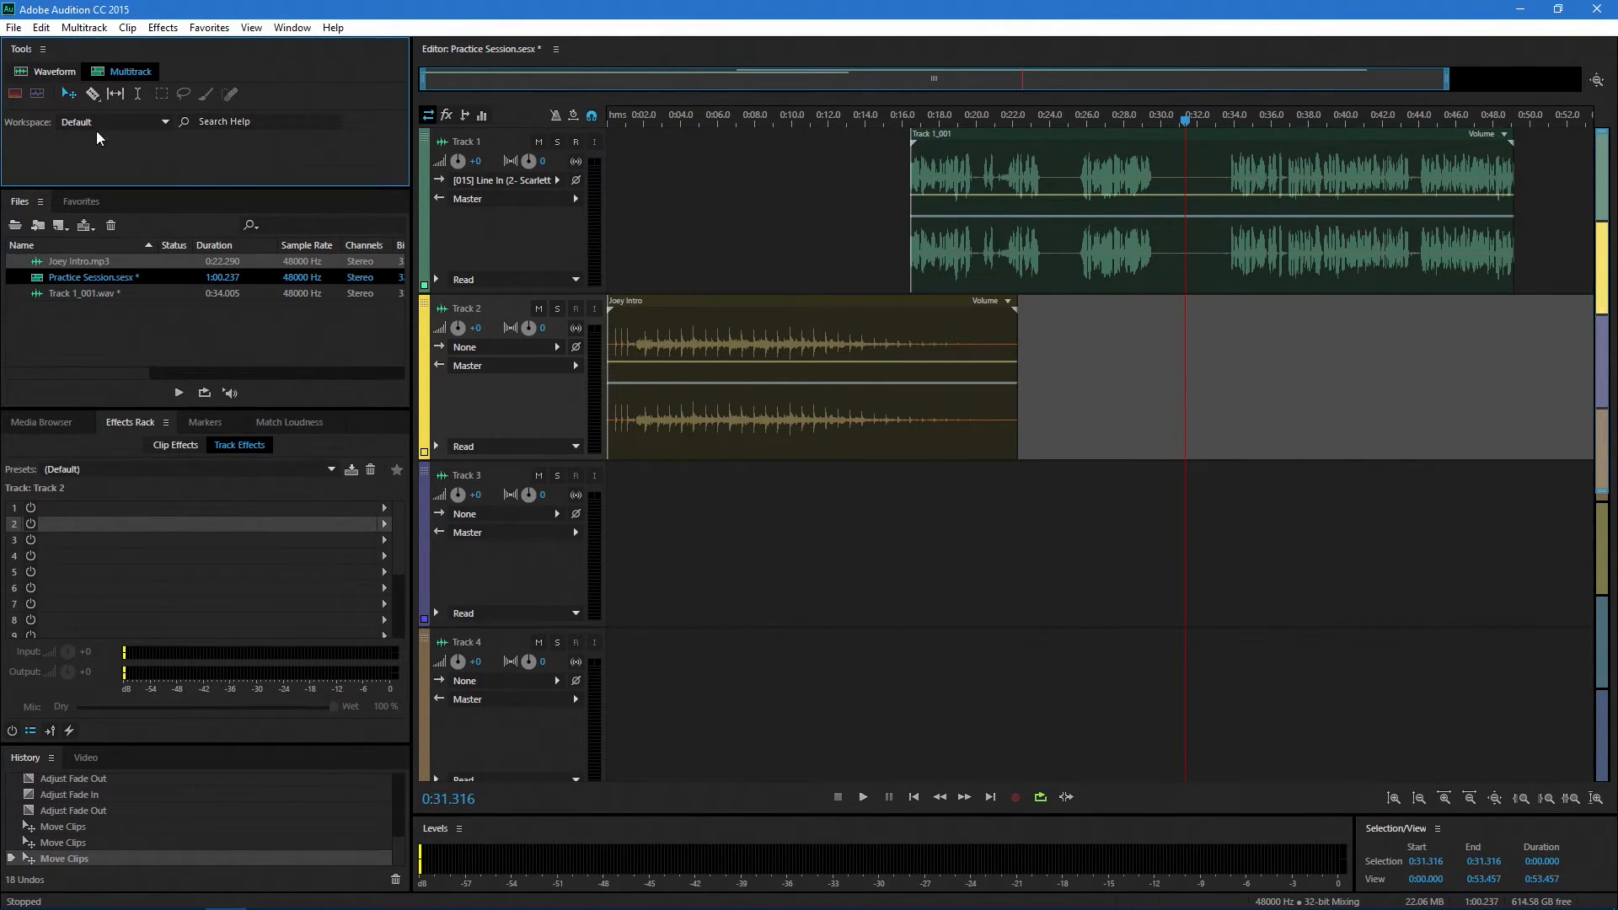
Step: Split the voice clip on Track 1 with the Razor at about 0:24, 0:25, 0:30 and 0:33, isolating two silent gaps
{"action": "left_click", "coordinate": [92, 94]}
{"action": "left_click", "coordinate": [1049, 156]}
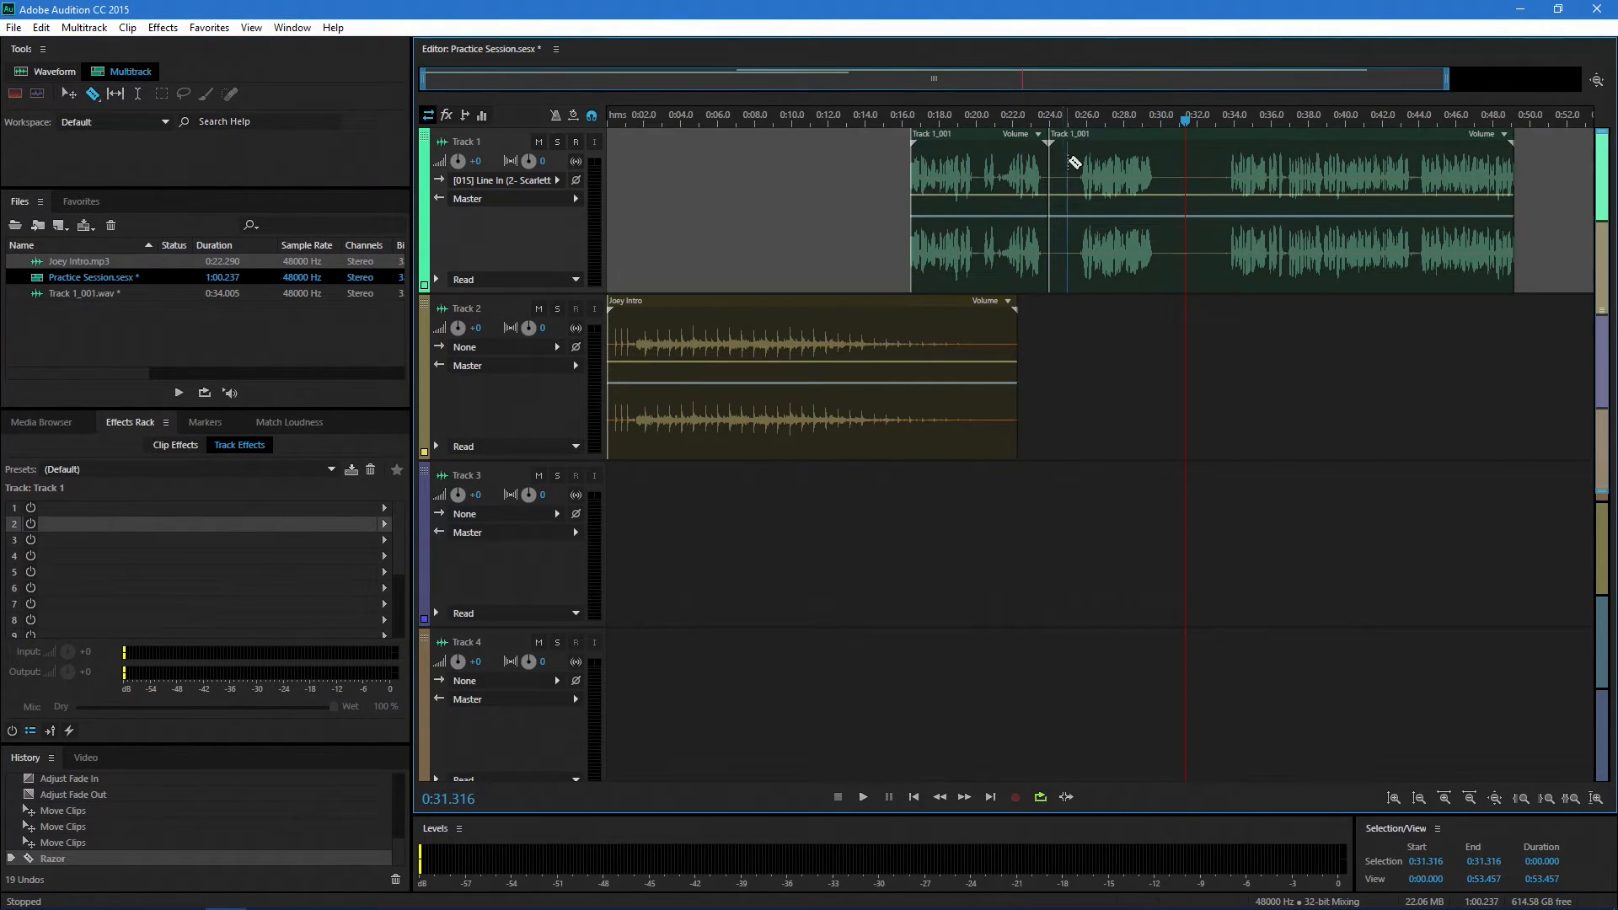
{"action": "left_click", "coordinate": [1076, 162]}
{"action": "left_click", "coordinate": [1166, 165]}
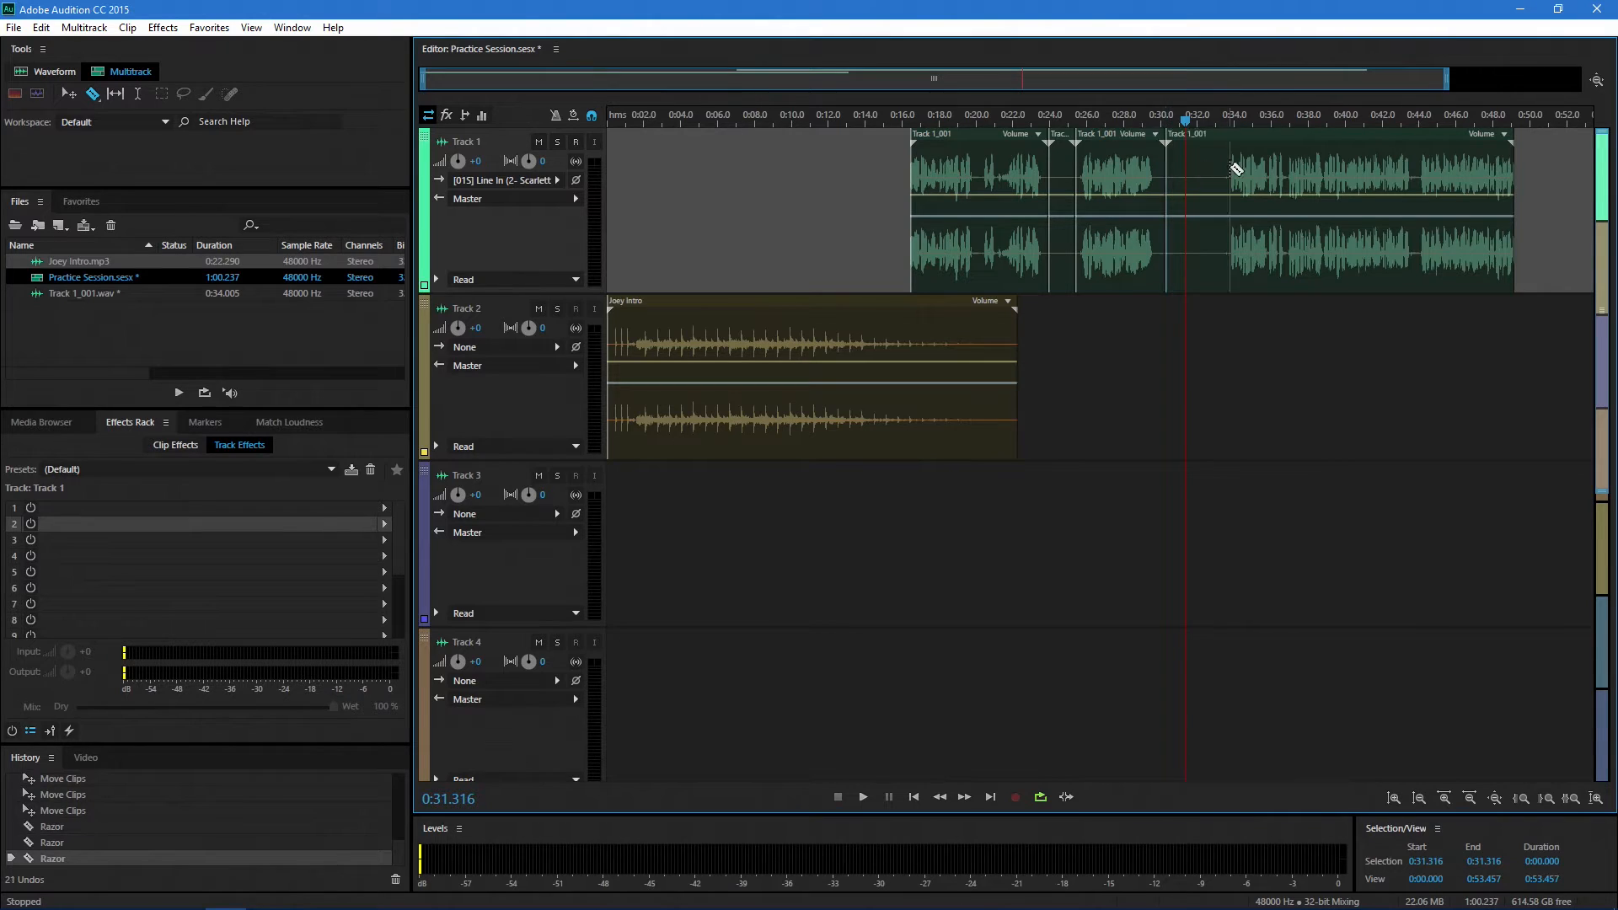
{"action": "left_click", "coordinate": [1213, 165]}
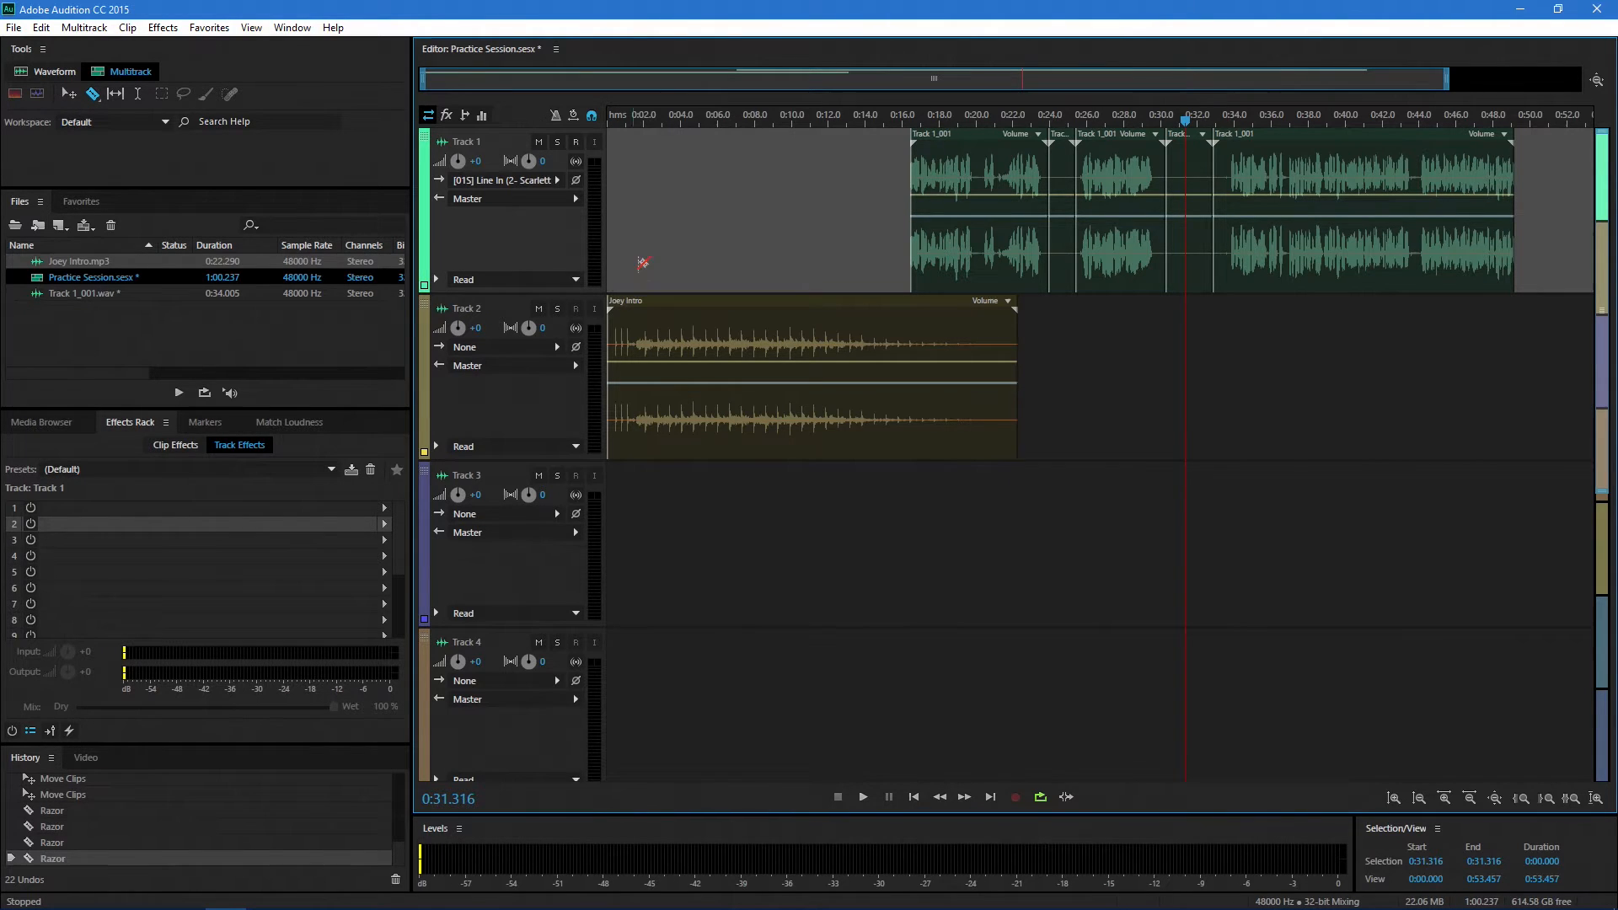
Step: Ripple delete the two short silent clips from Track 1 so the remaining voice clips close up
{"action": "left_click", "coordinate": [70, 93]}
{"action": "left_click", "coordinate": [1099, 382]}
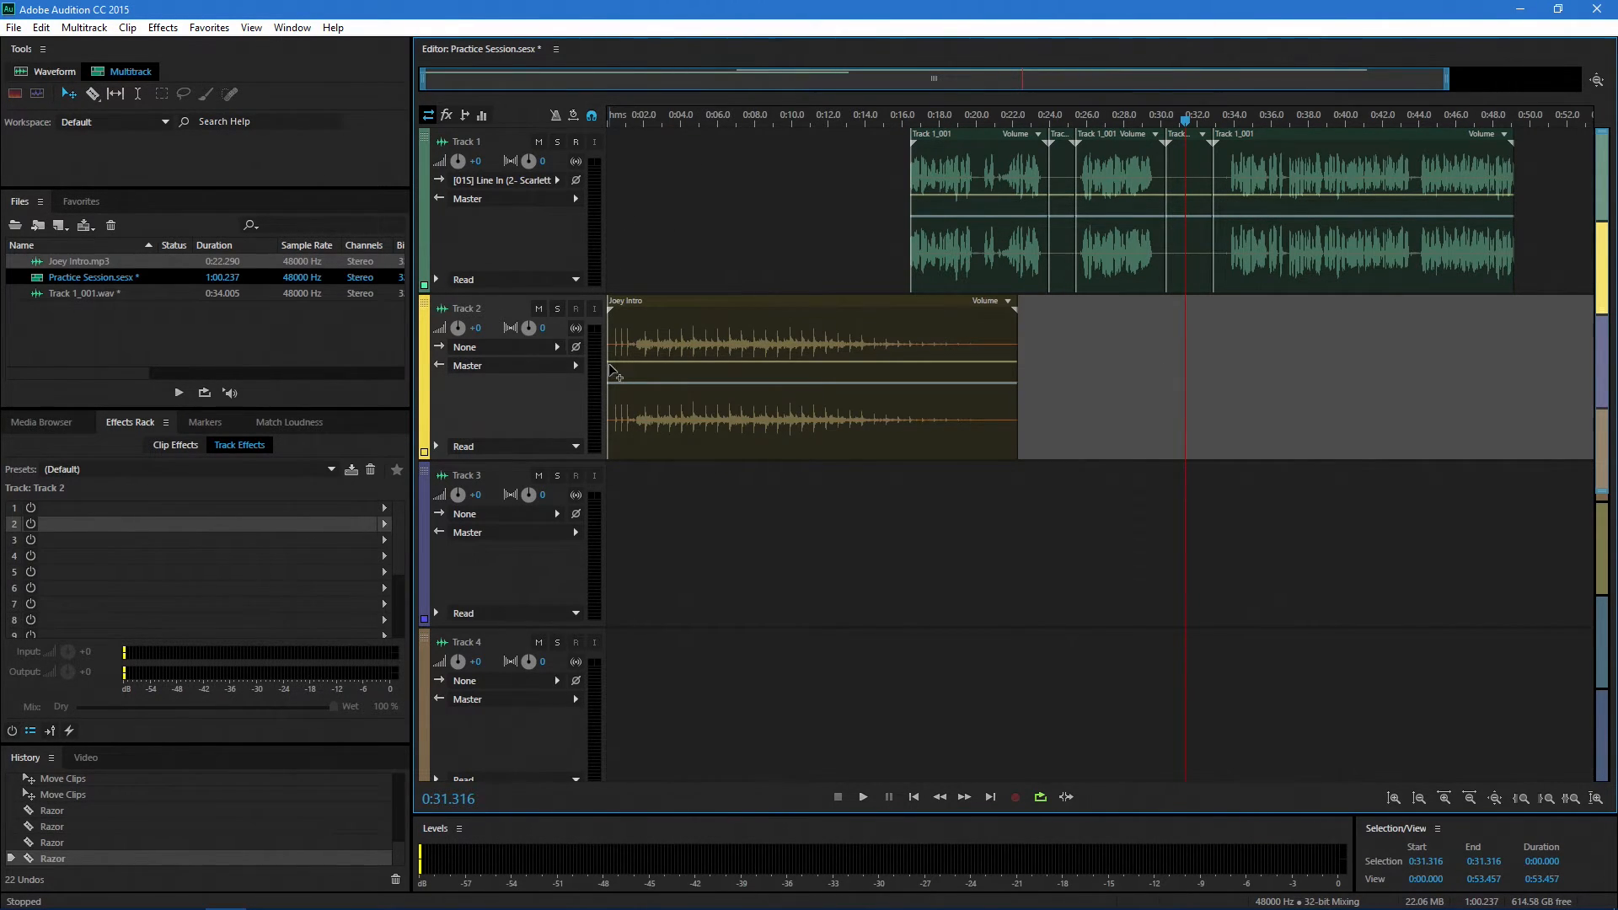
{"action": "left_click", "coordinate": [670, 202]}
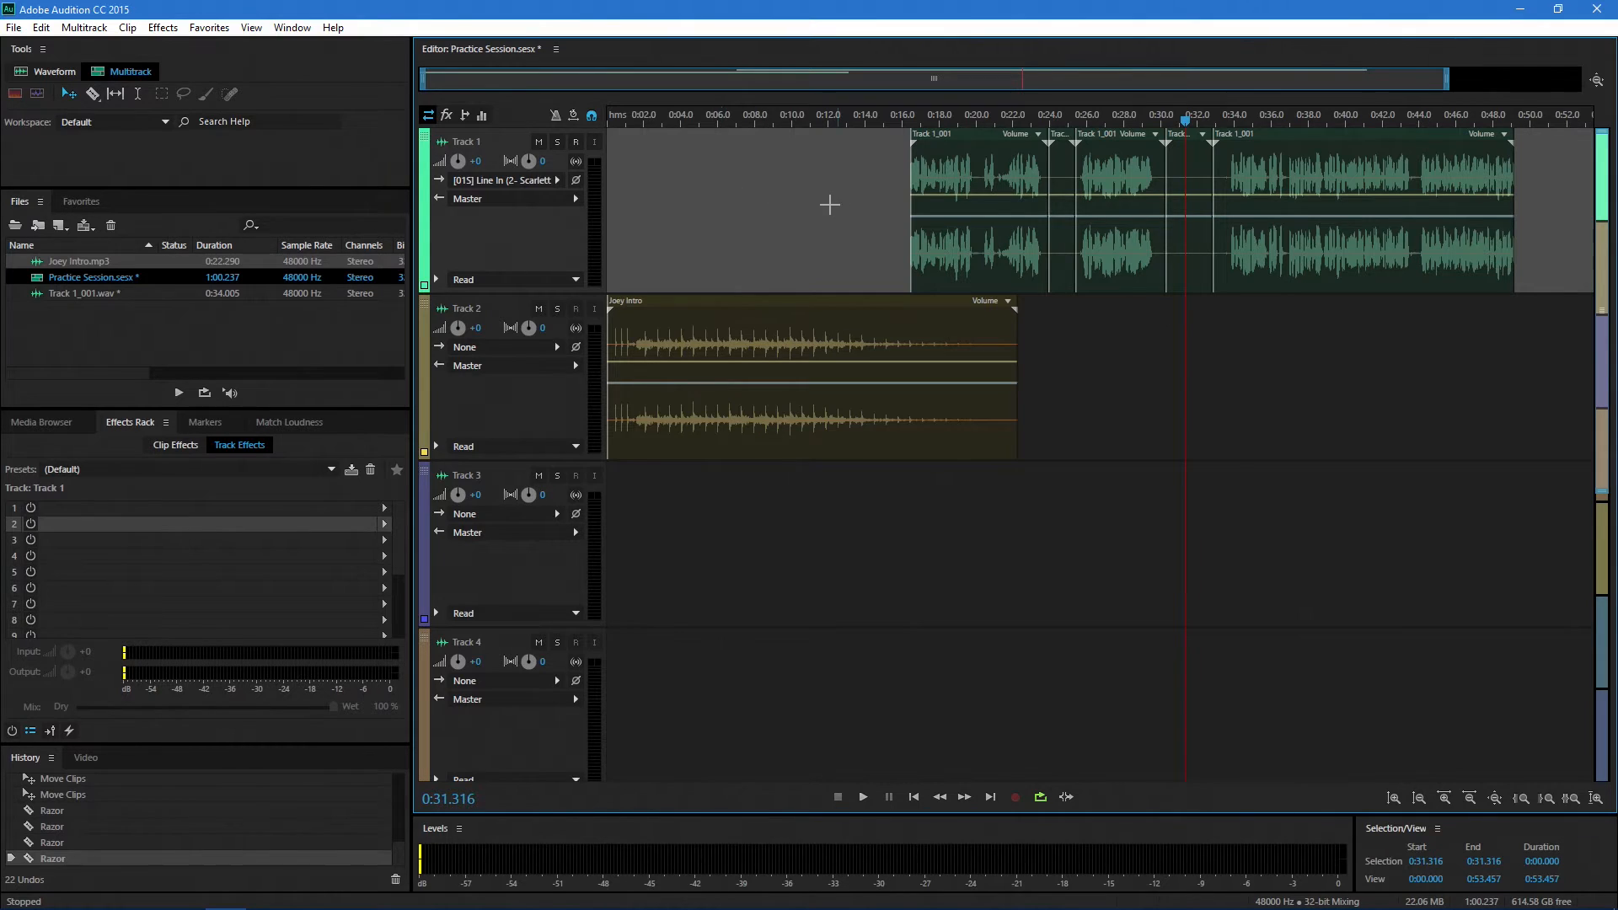
{"action": "left_click", "coordinate": [1069, 173]}
{"action": "right_click", "coordinate": [1069, 174]}
{"action": "mouse_move", "coordinate": [1096, 278]}
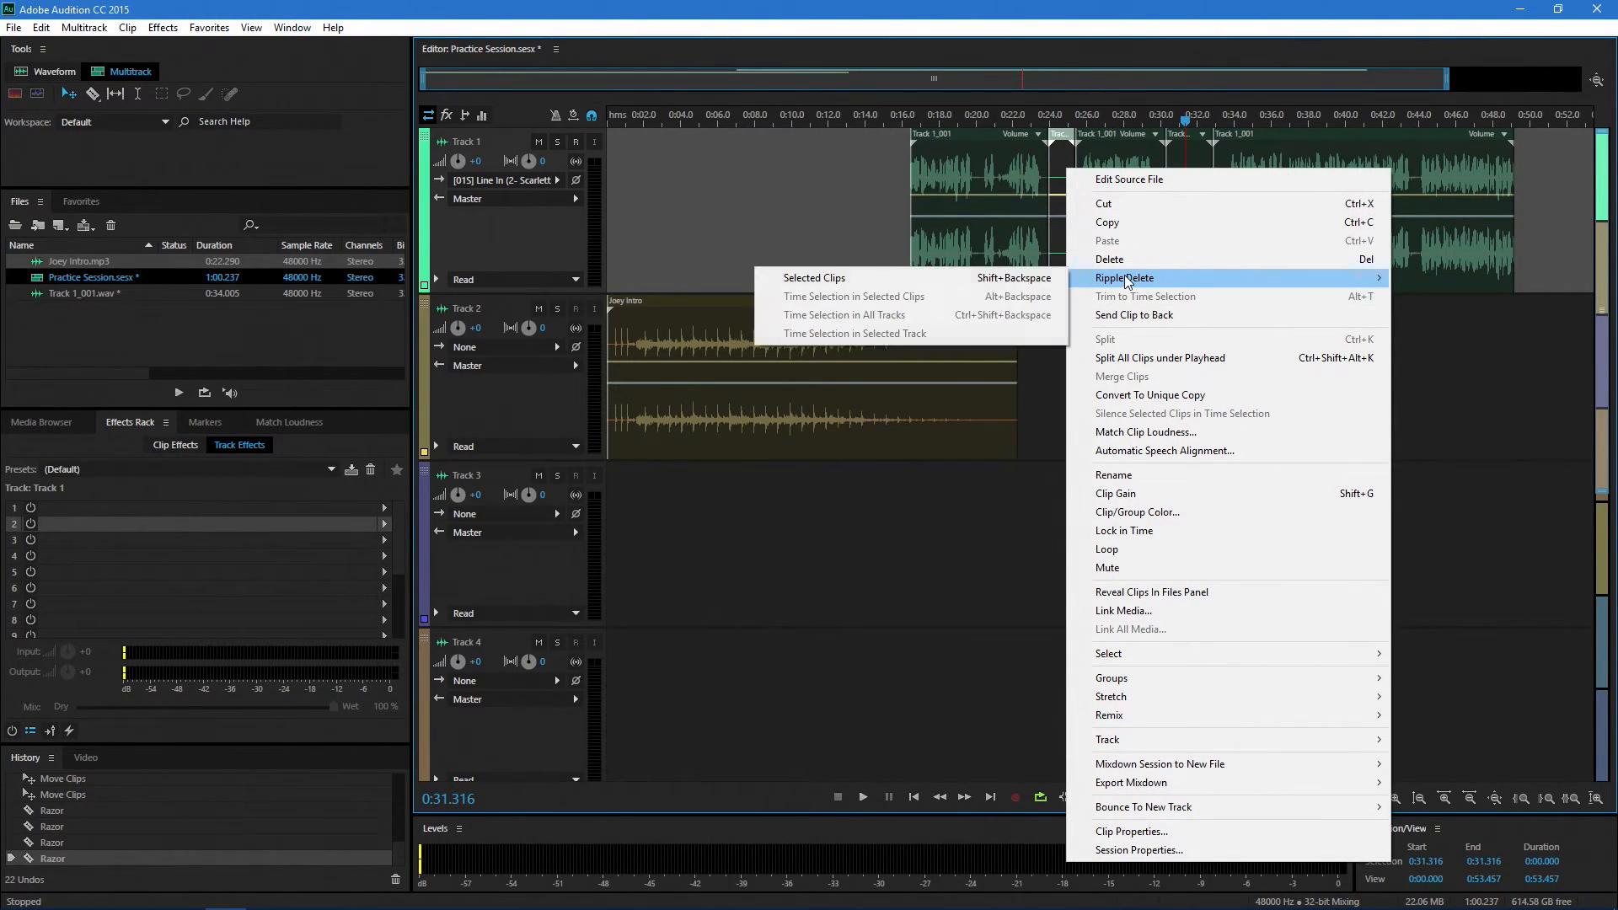
{"action": "left_click", "coordinate": [1035, 280]}
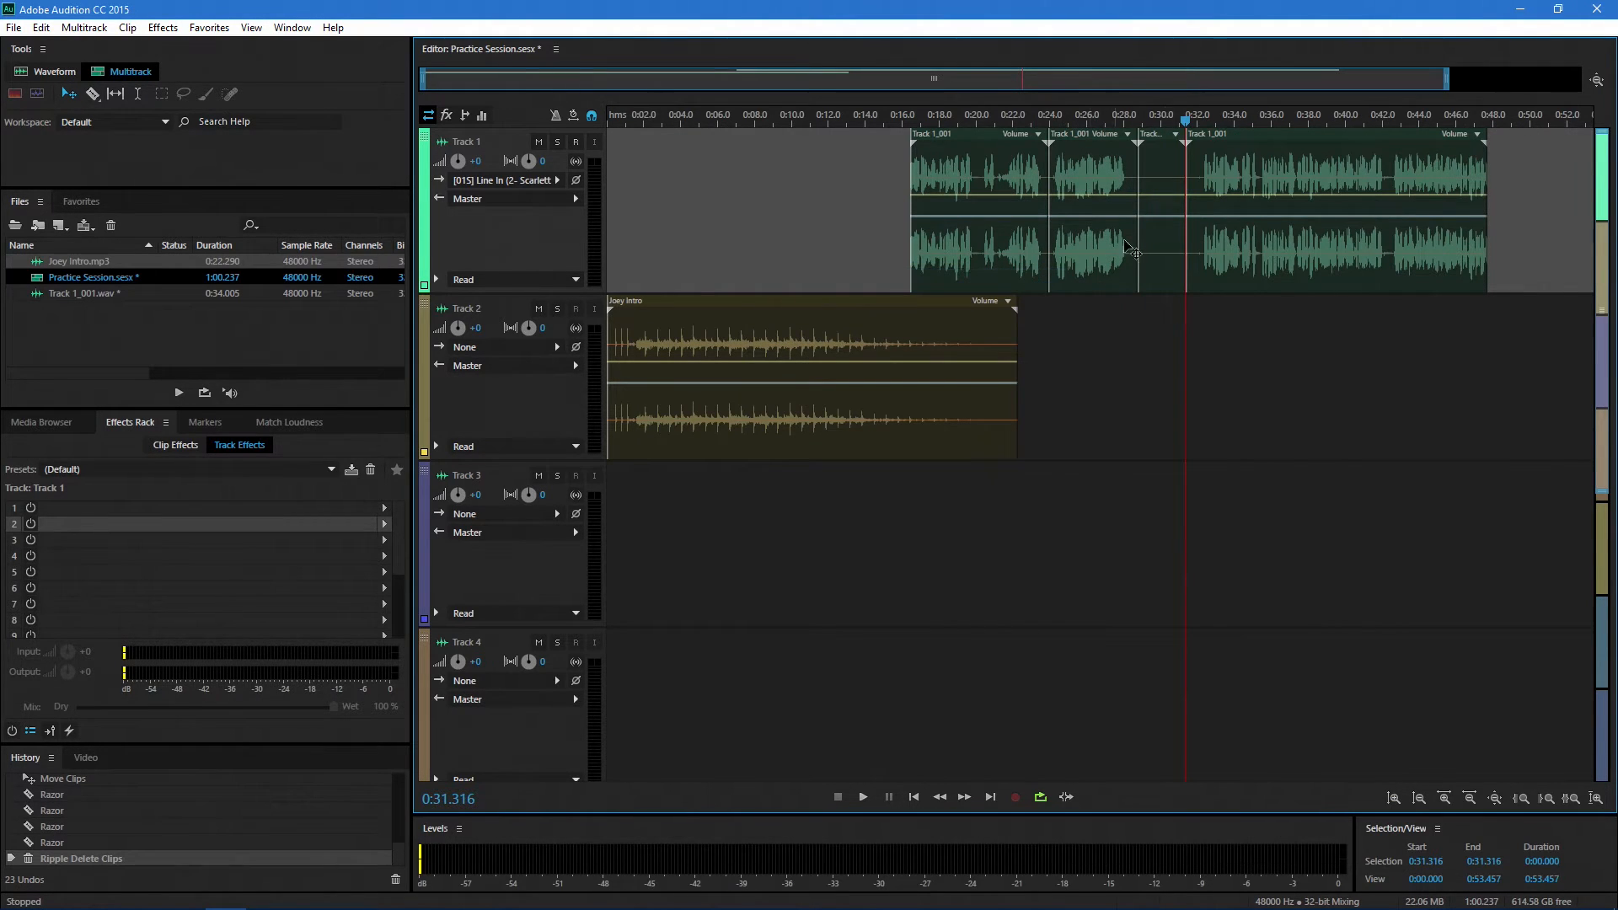
{"action": "key", "text": "shift+Delete"}
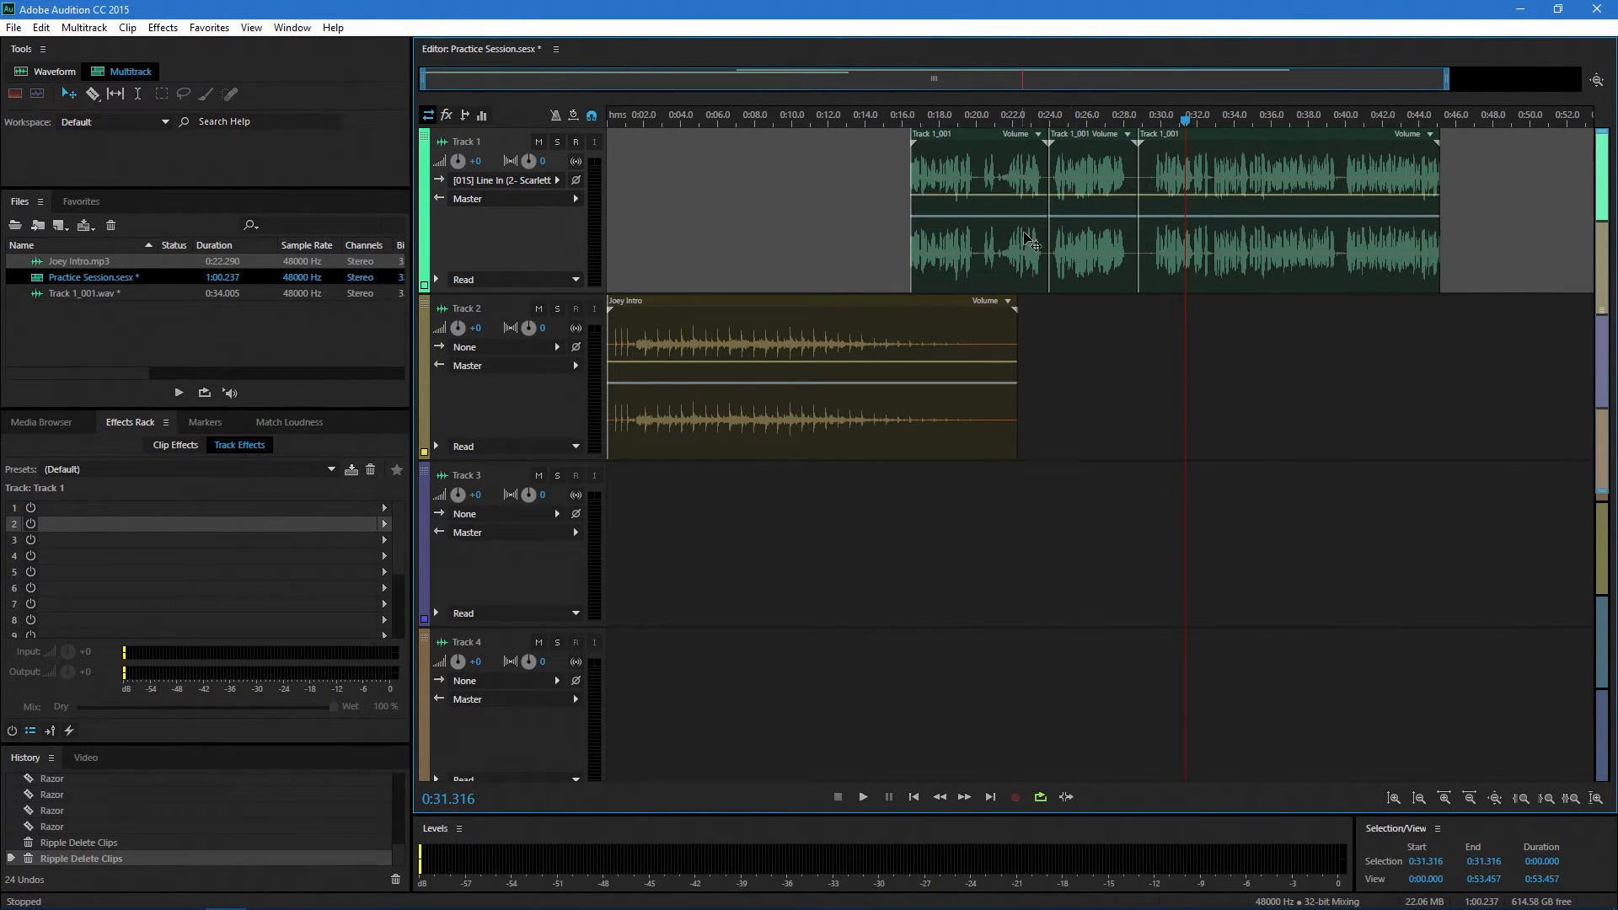
Step: Save the session without copying its media to the session folder, including the changes to Track 1_001.wav
{"action": "left_click", "coordinate": [14, 28]}
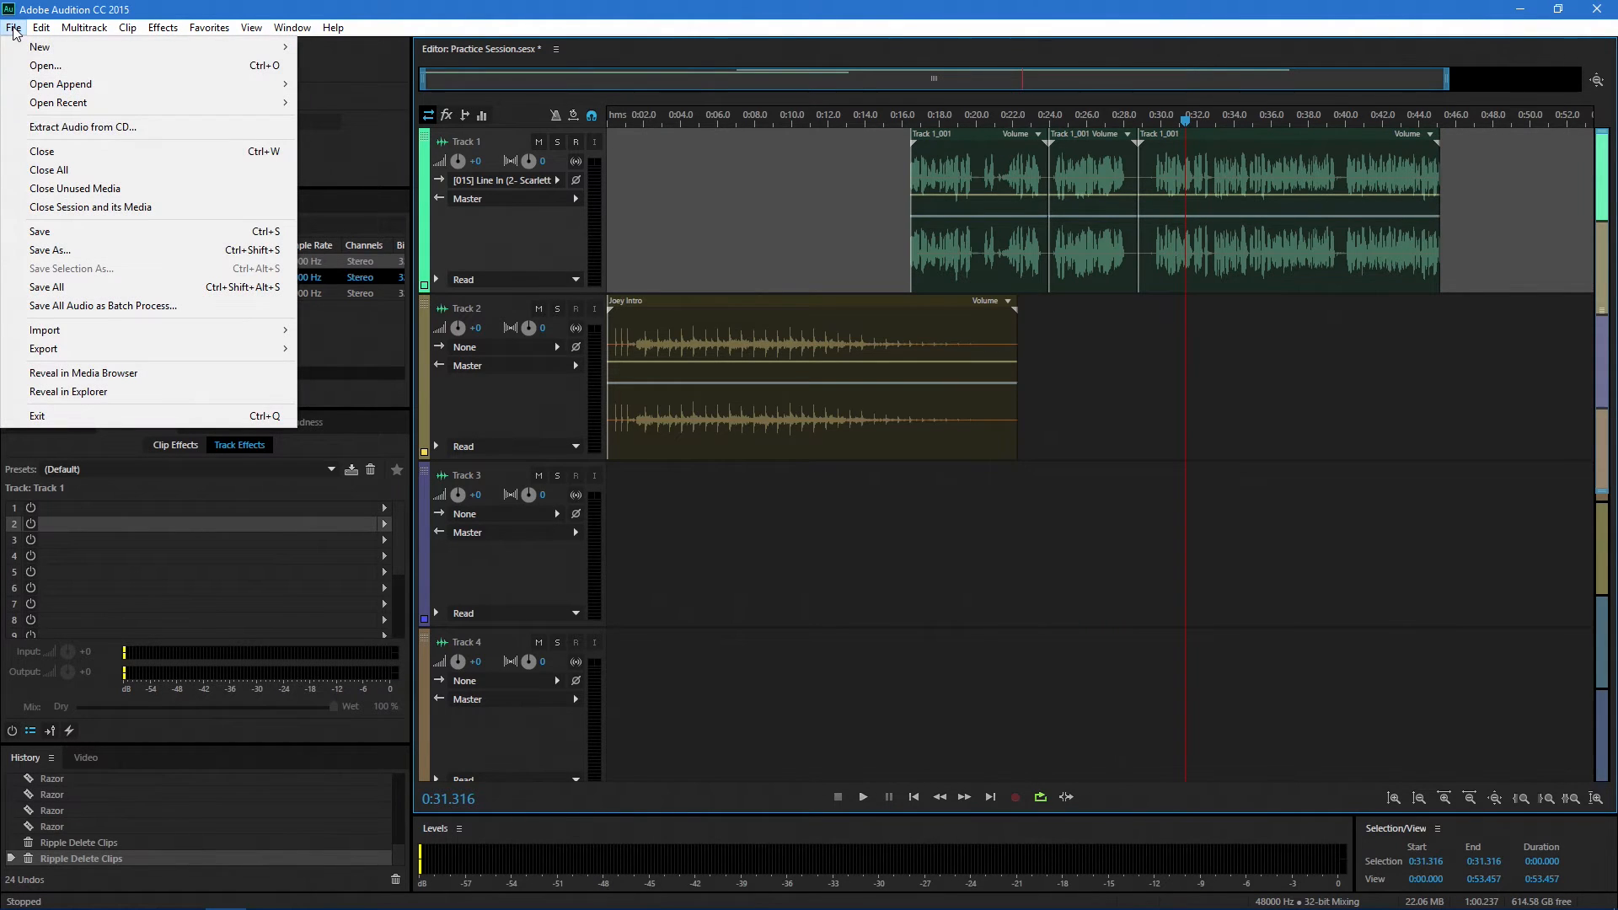
{"action": "left_click", "coordinate": [49, 233]}
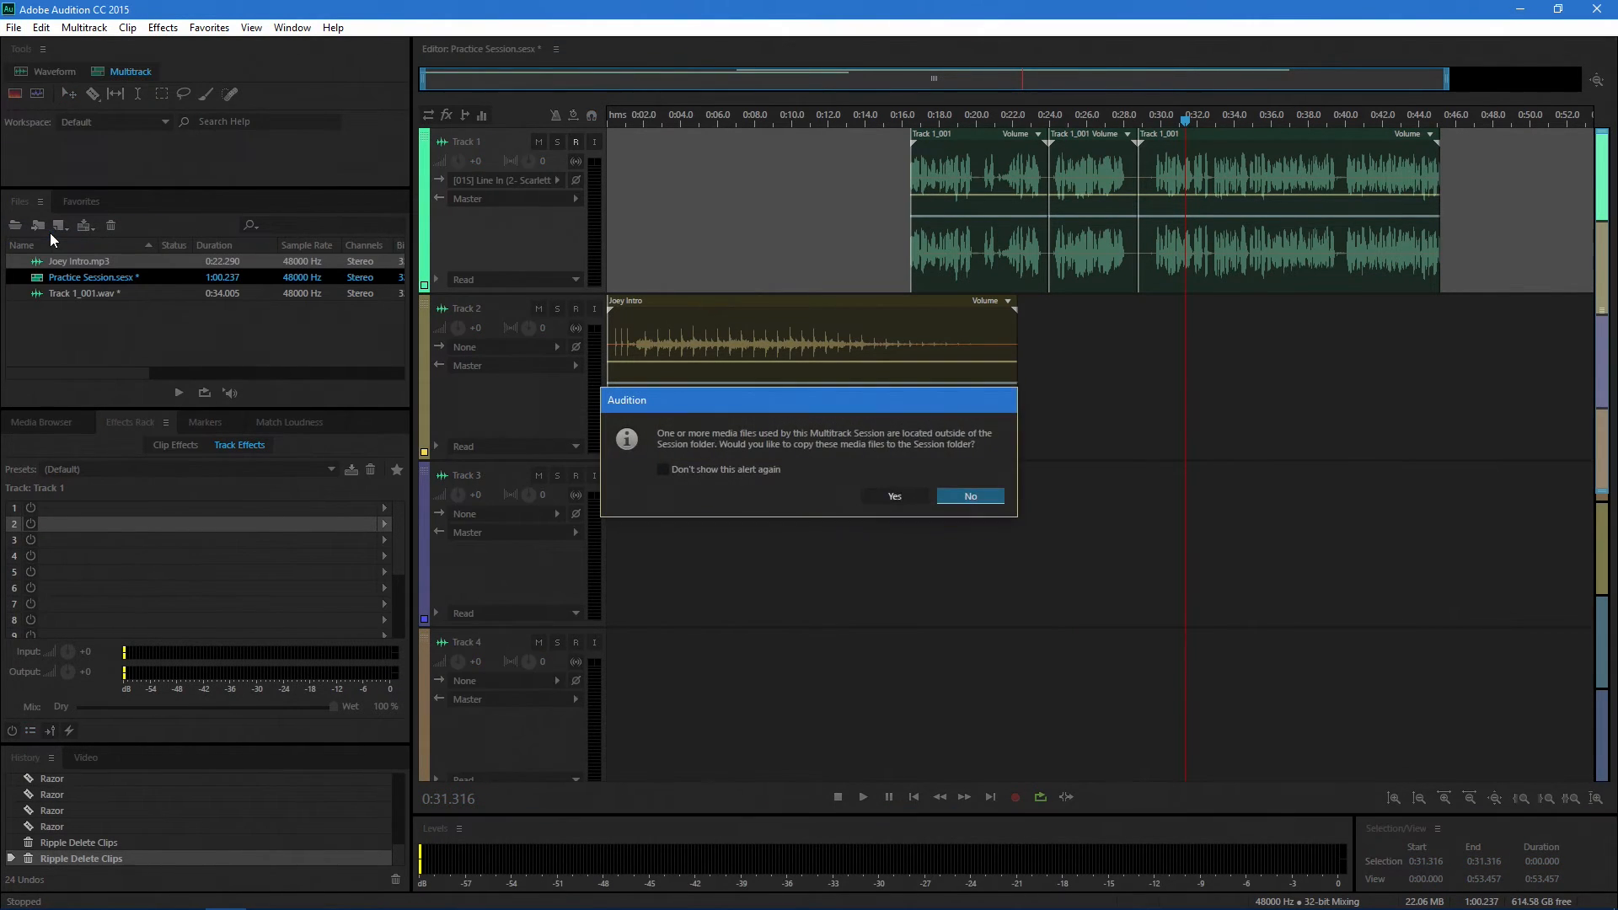
{"action": "left_click", "coordinate": [971, 498]}
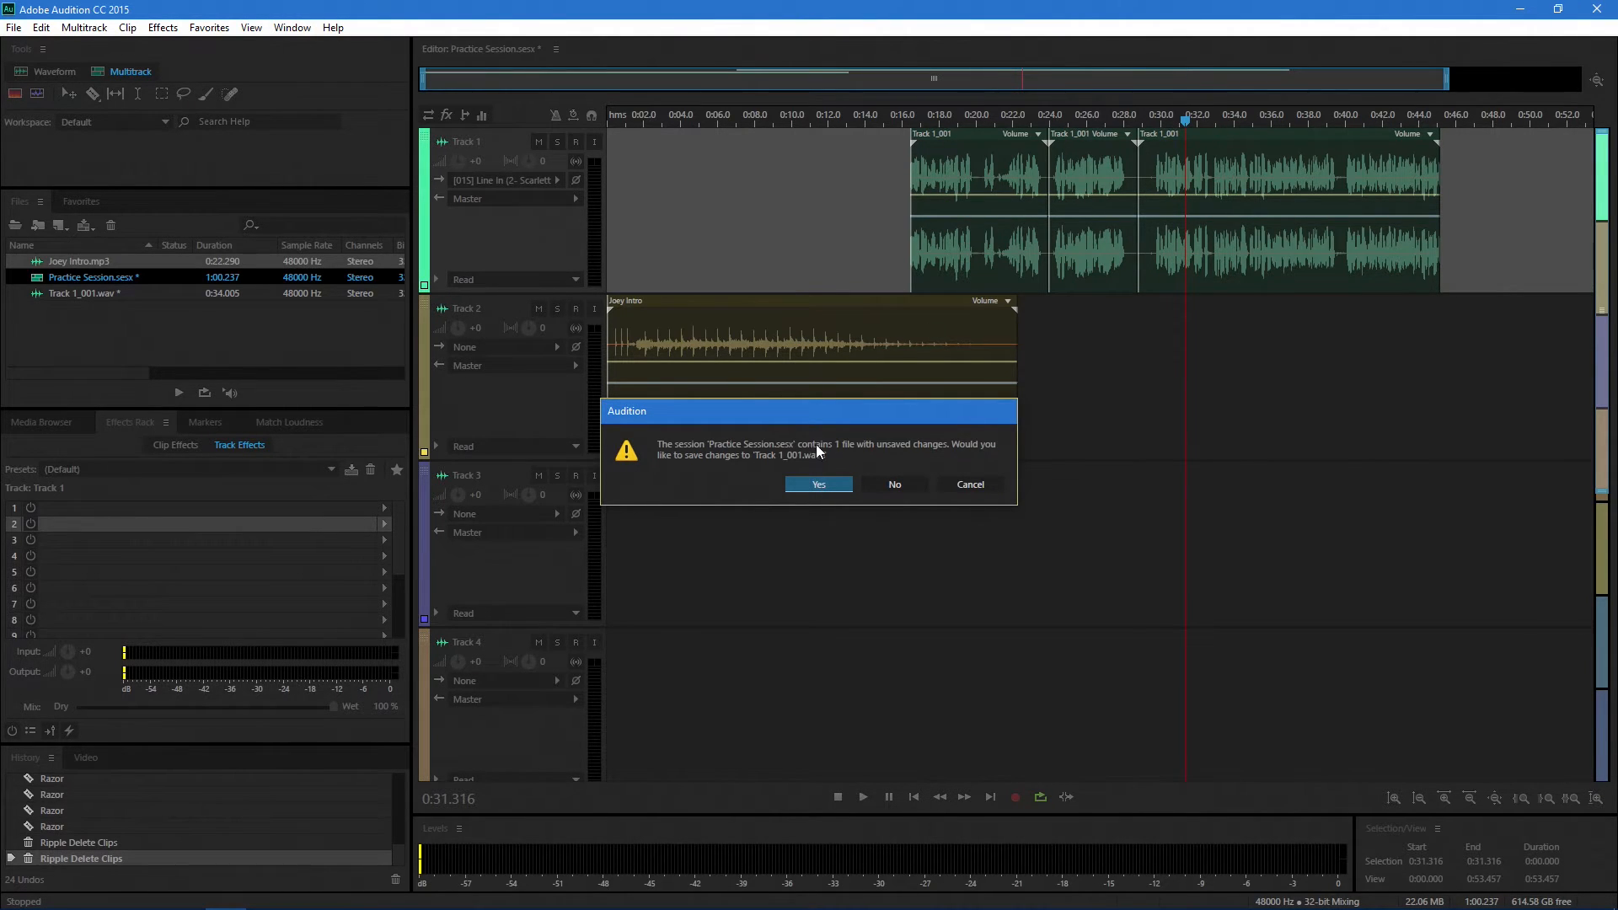
{"action": "left_click", "coordinate": [819, 487]}
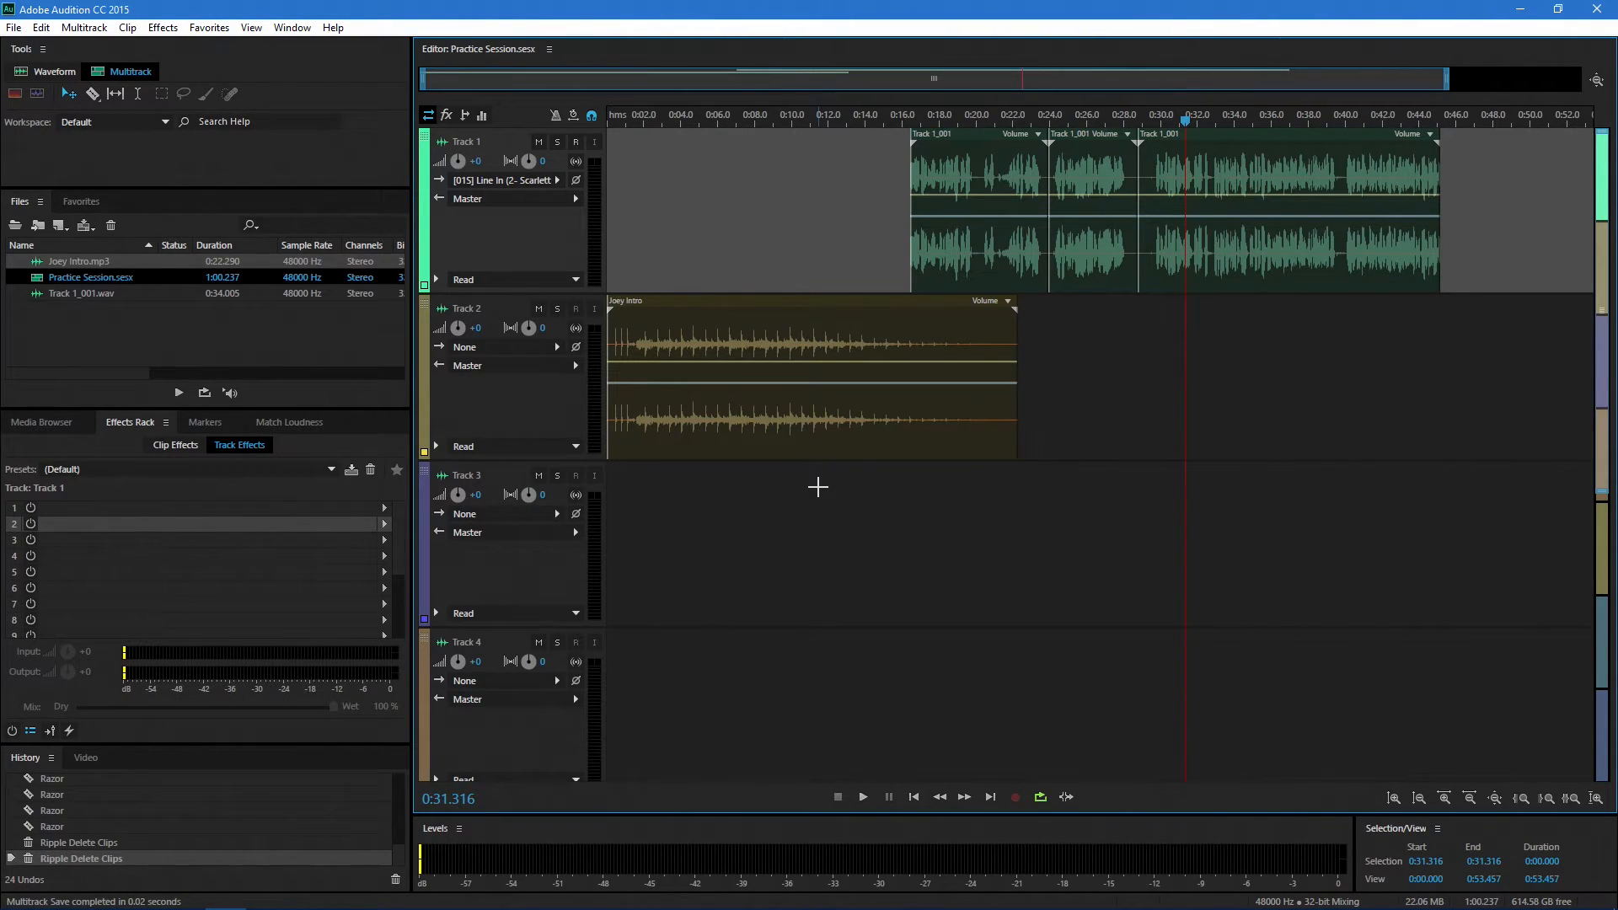
{"action": "left_click", "coordinate": [80, 297]}
{"action": "right_click", "coordinate": [80, 297]}
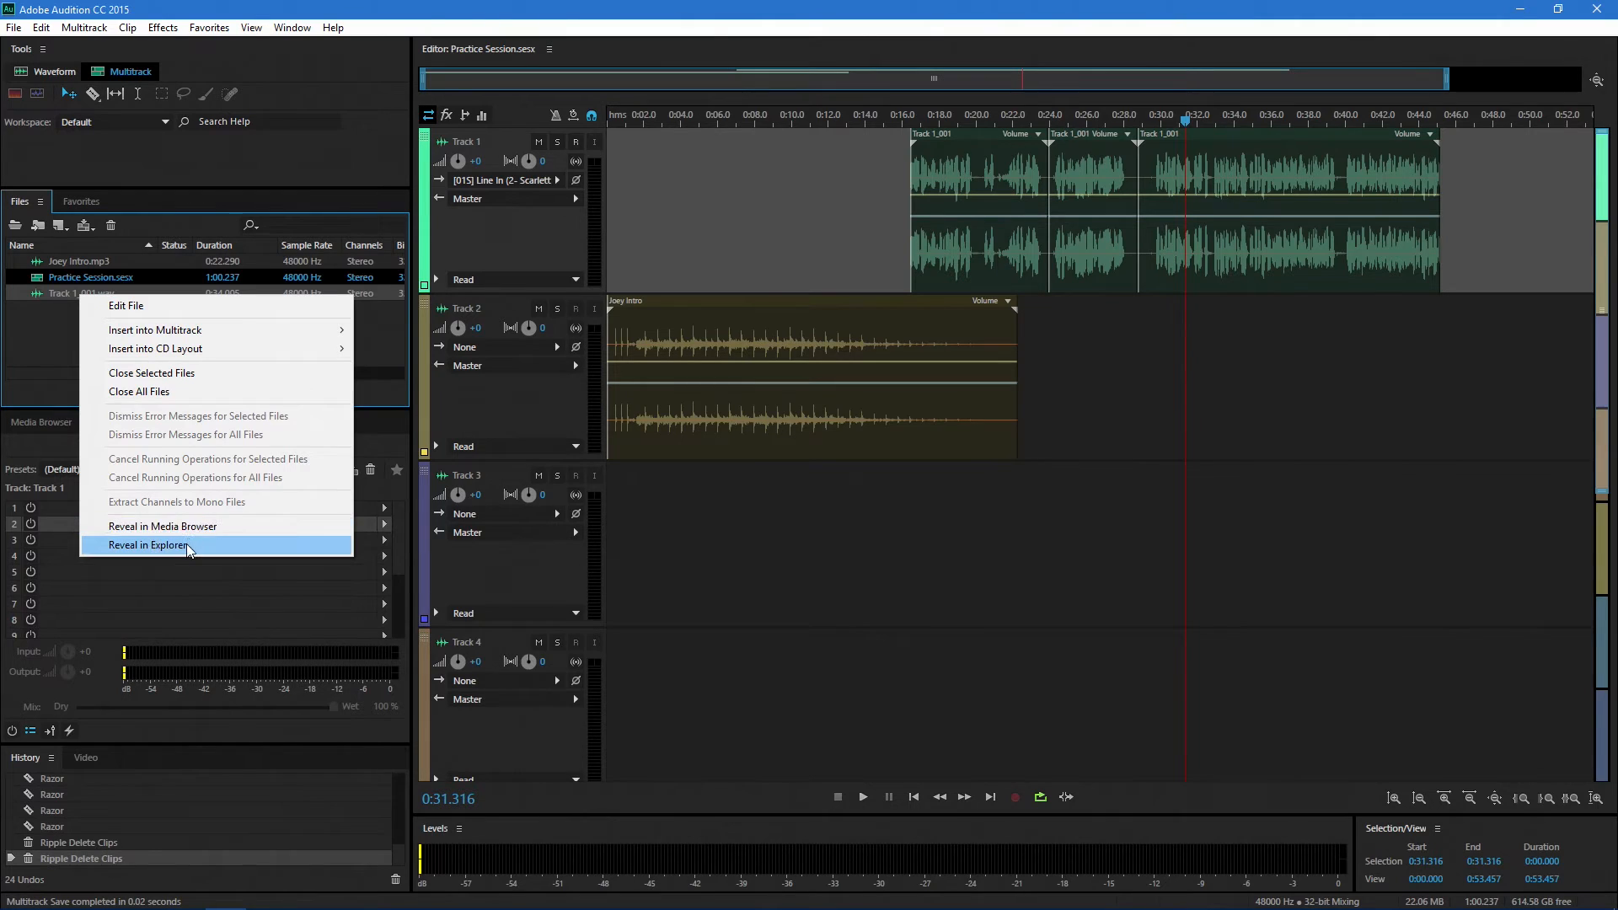
{"action": "left_click", "coordinate": [785, 7]}
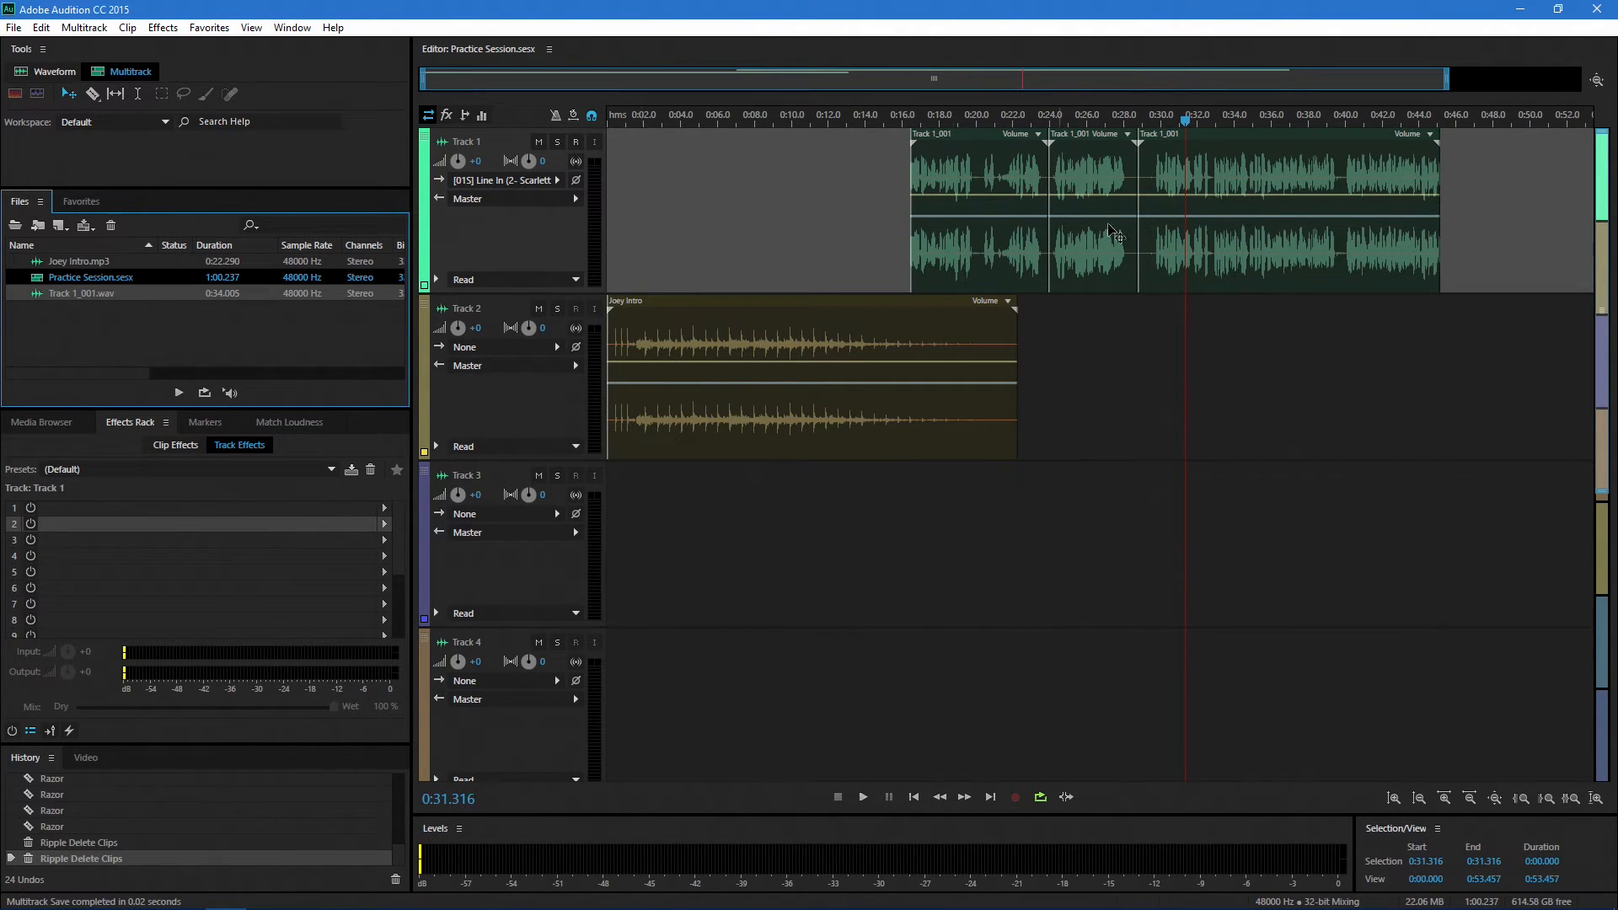
Step: Set up a multitrack mixdown export of the entire session, named Practice Session_Final.mp3, in MP3 Audio format
{"action": "left_click", "coordinate": [14, 27]}
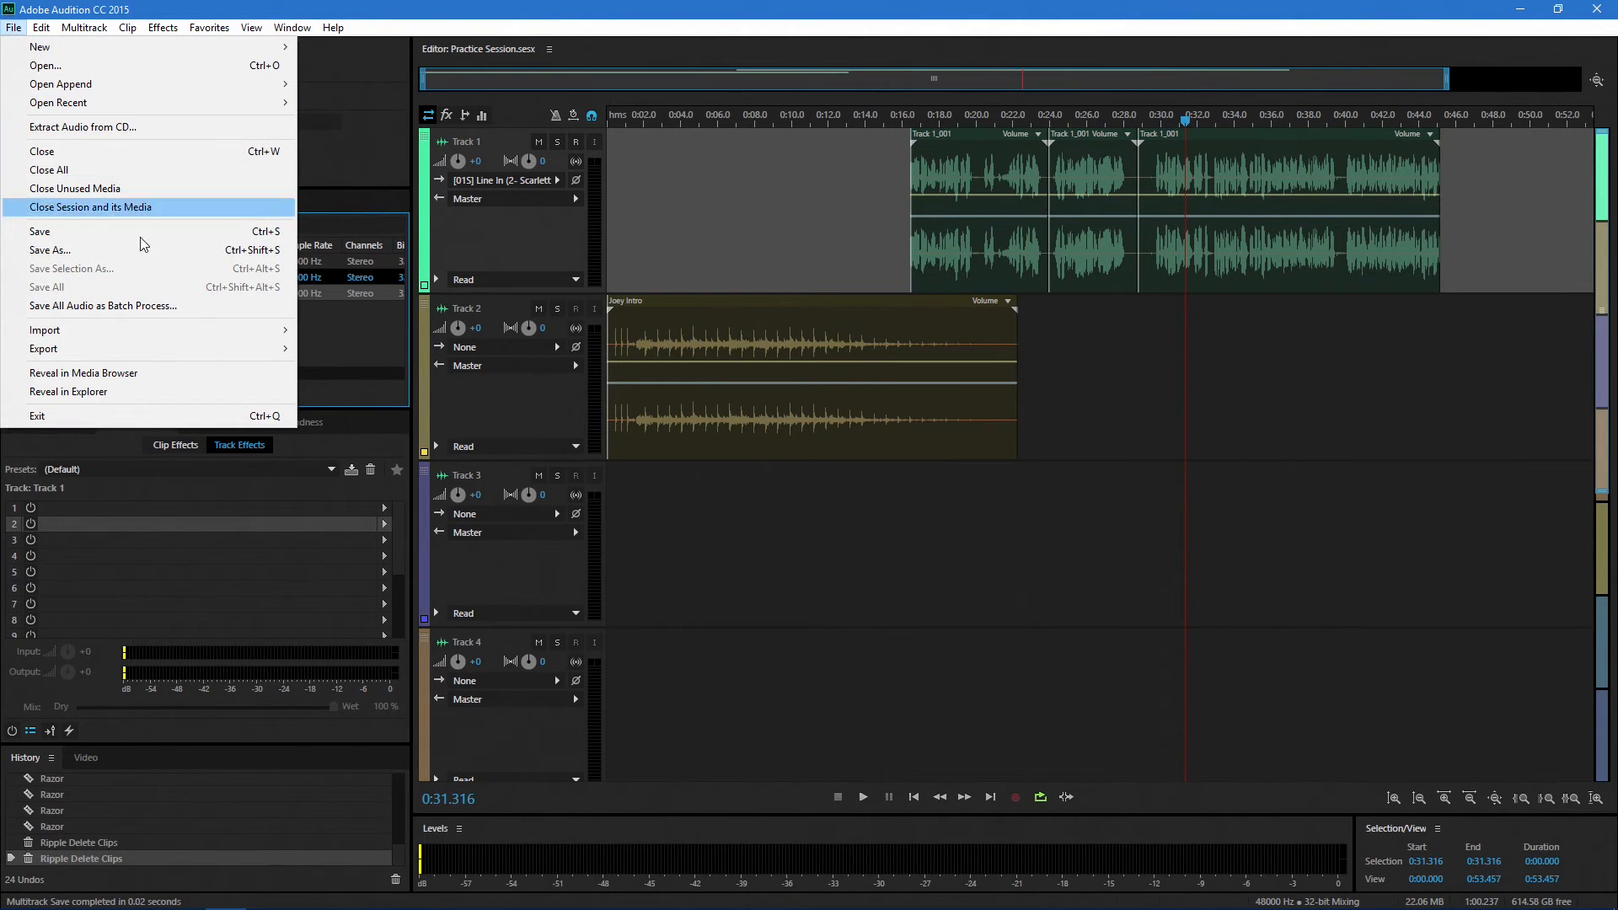
{"action": "mouse_move", "coordinate": [149, 343]}
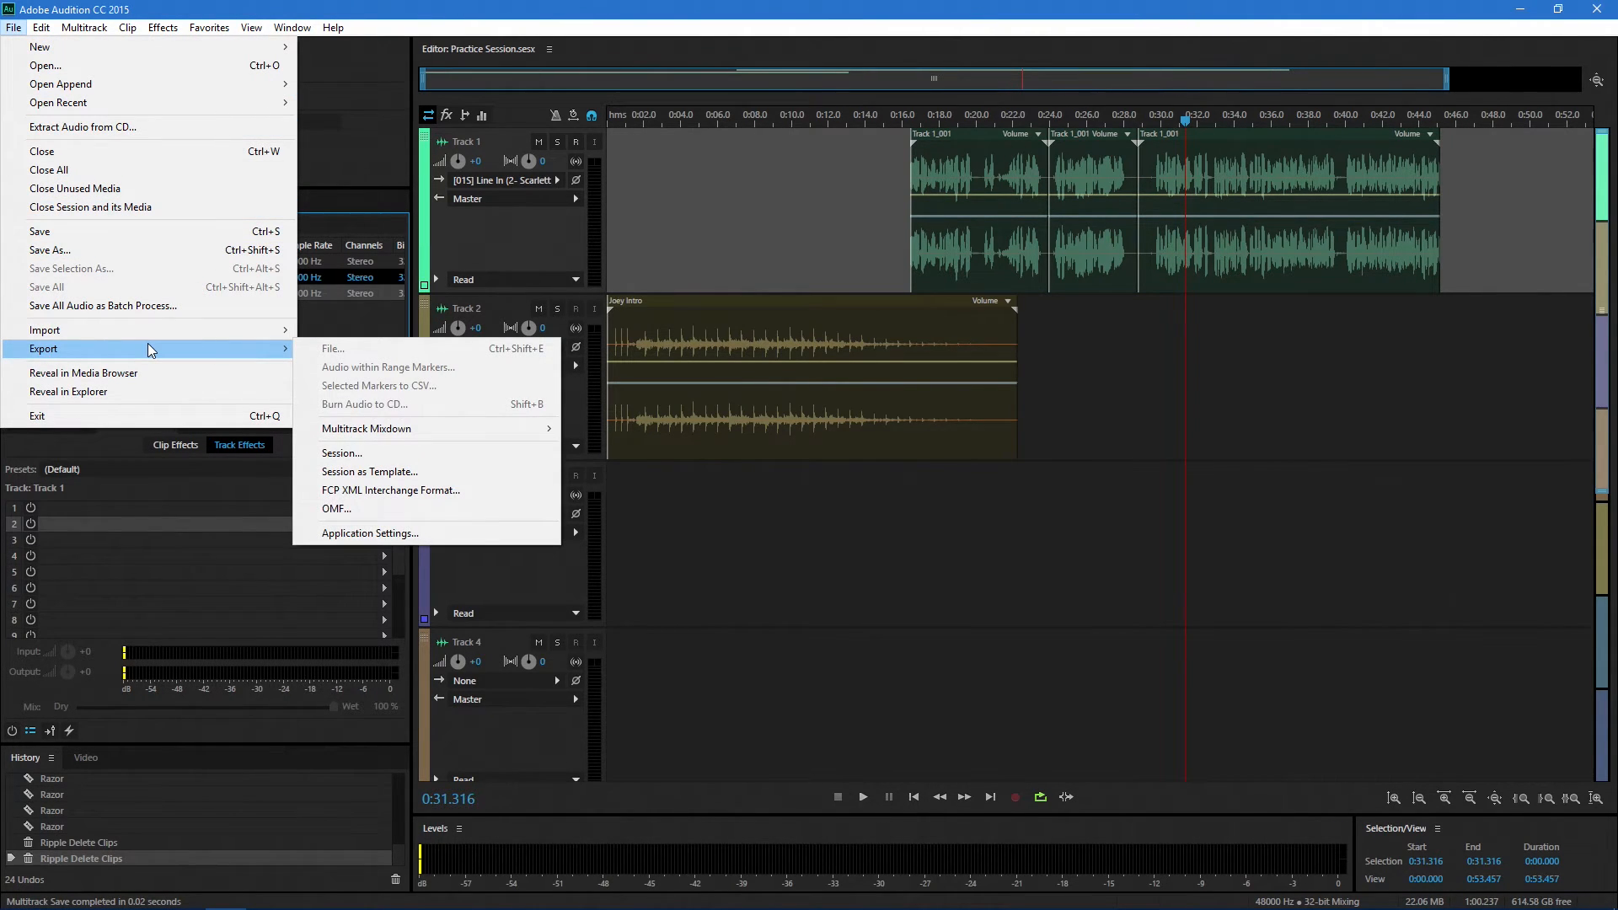
{"action": "mouse_move", "coordinate": [452, 427]}
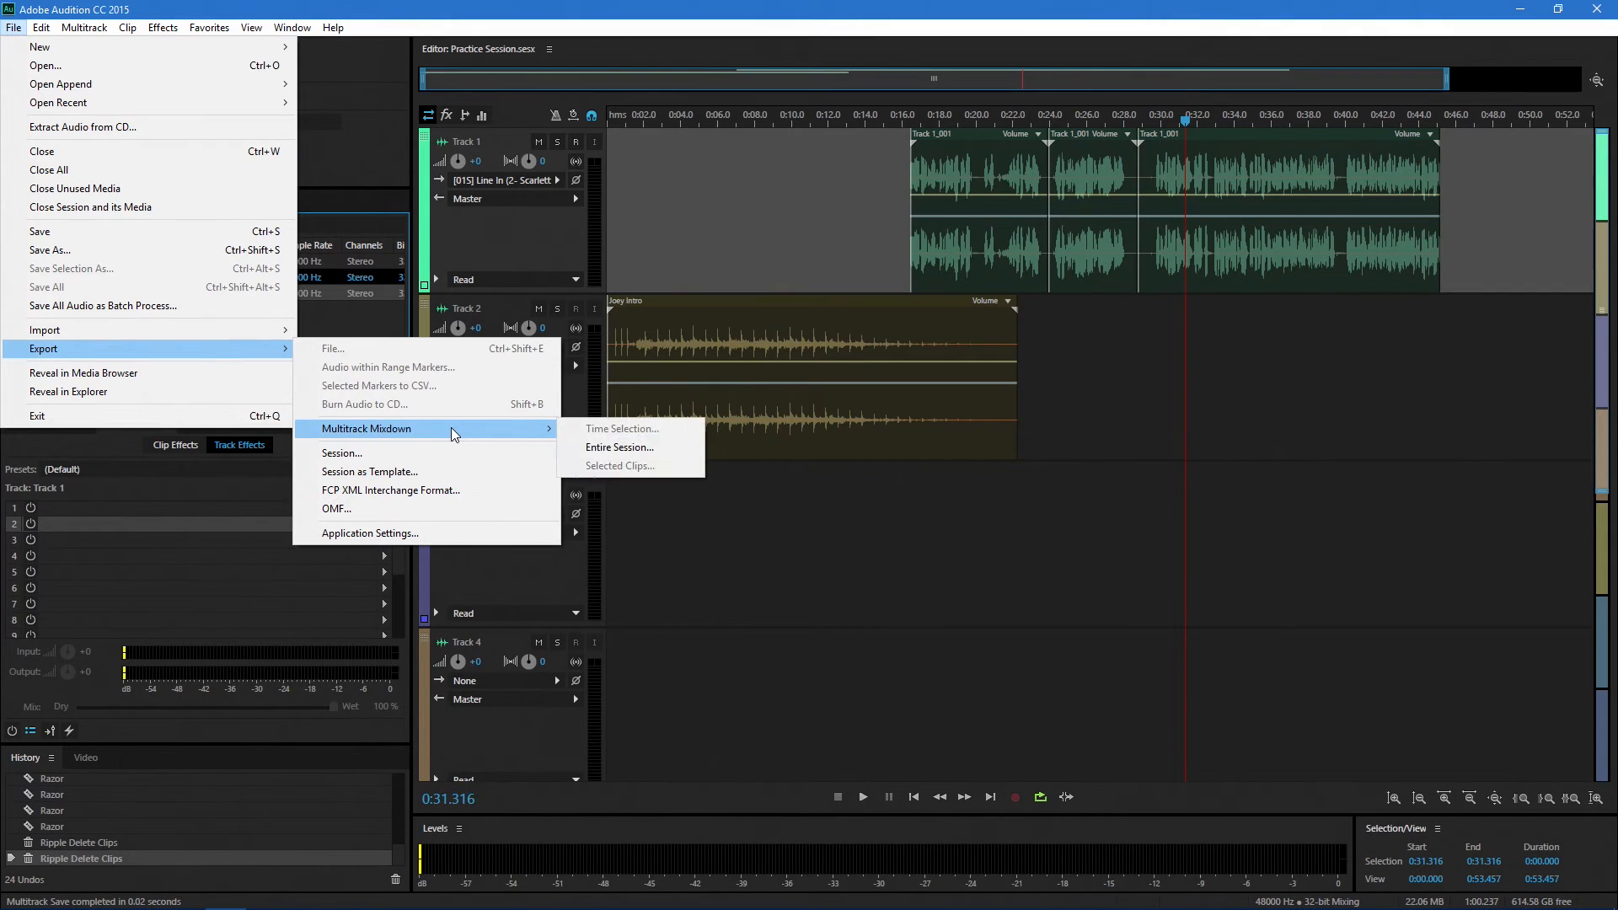
{"action": "left_click", "coordinate": [674, 448]}
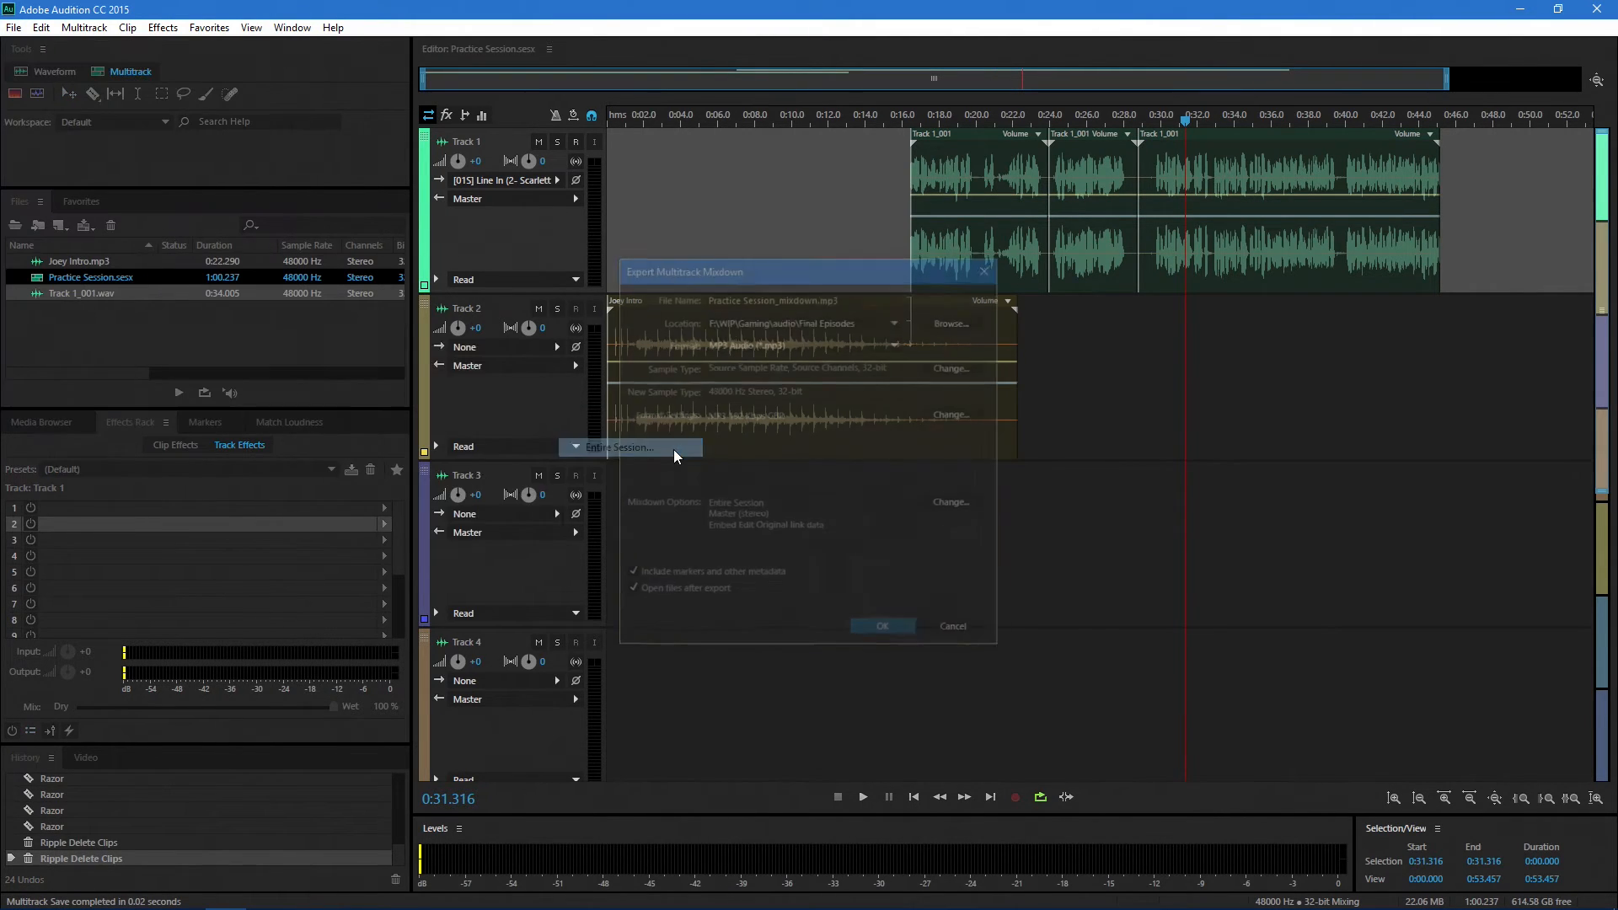
{"action": "left_click", "coordinate": [797, 291]}
{"action": "left_click", "coordinate": [808, 296]}
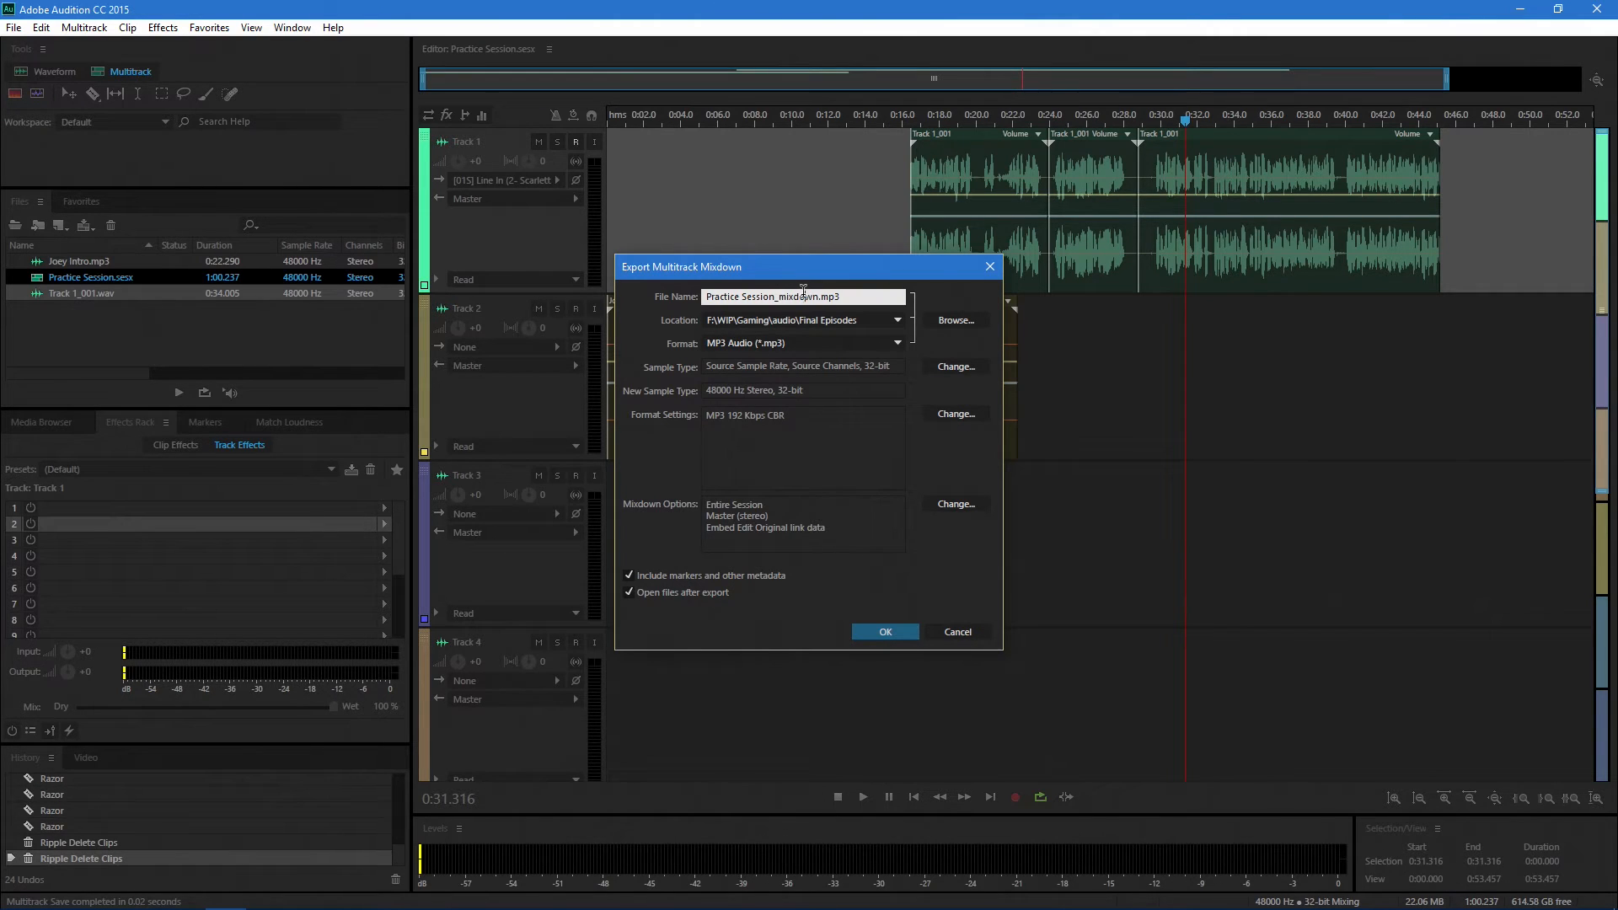
{"action": "double_click", "coordinate": [793, 296]}
{"action": "left_click", "coordinate": [793, 295]}
{"action": "left_click_drag", "start_coordinate": [779, 297], "coordinate": [818, 297]}
{"action": "type", "text": "Final"}
{"action": "left_click", "coordinate": [842, 337]}
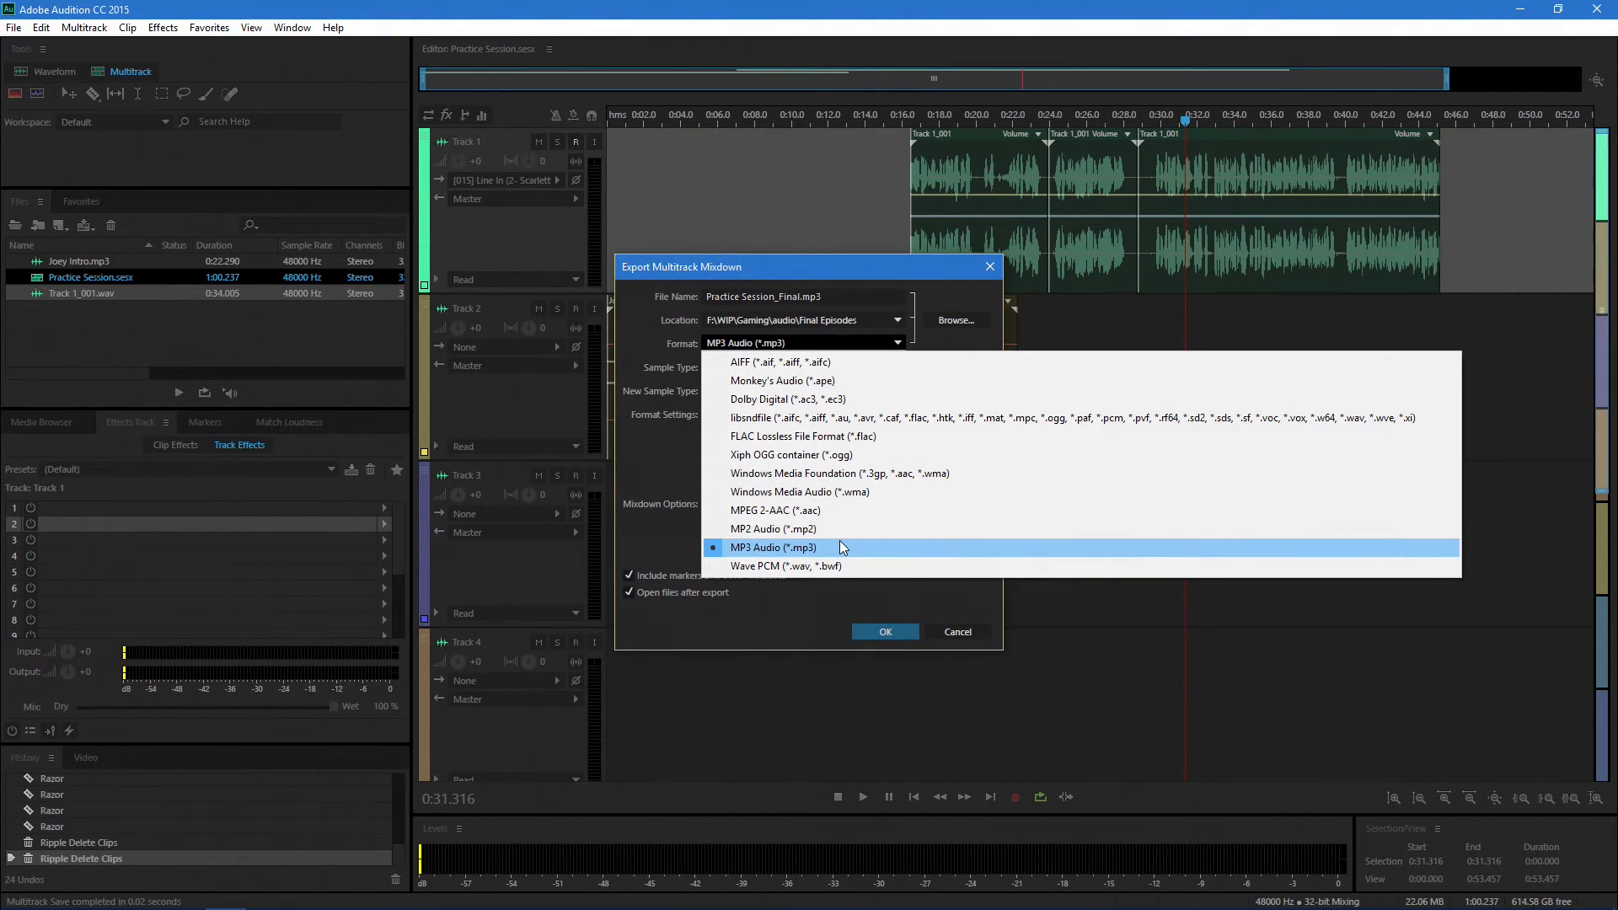
{"action": "left_click", "coordinate": [792, 549]}
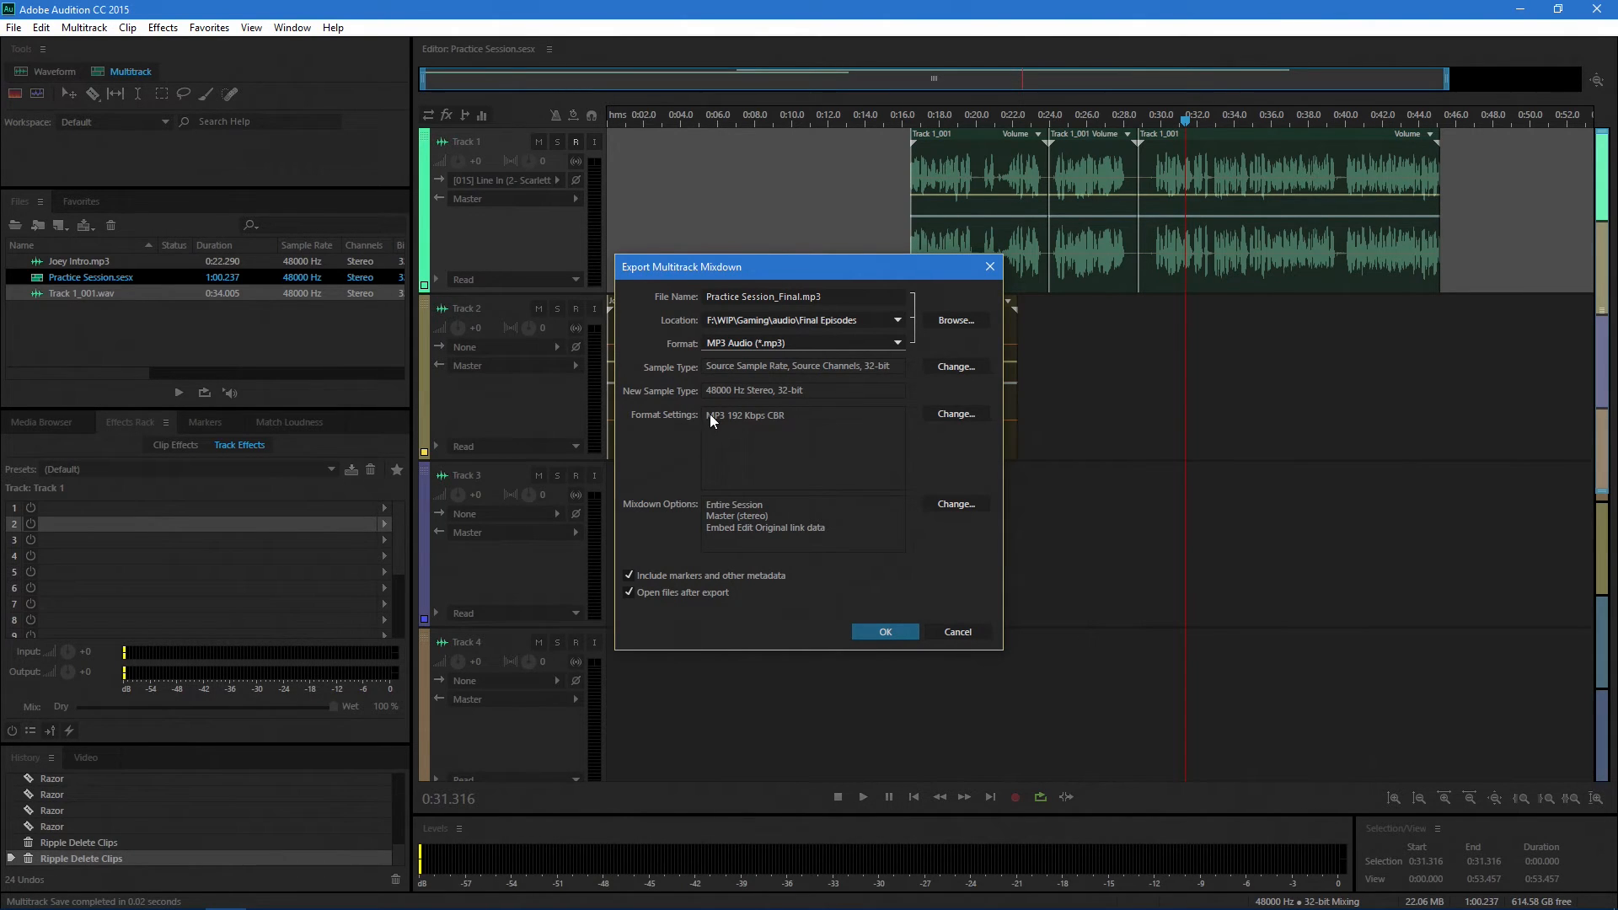
Step: Set the MP3 bitrate to constant 128 Kbps (48000 Hz) and export the mixdown
{"action": "left_click", "coordinate": [969, 413]}
{"action": "left_click", "coordinate": [810, 460]}
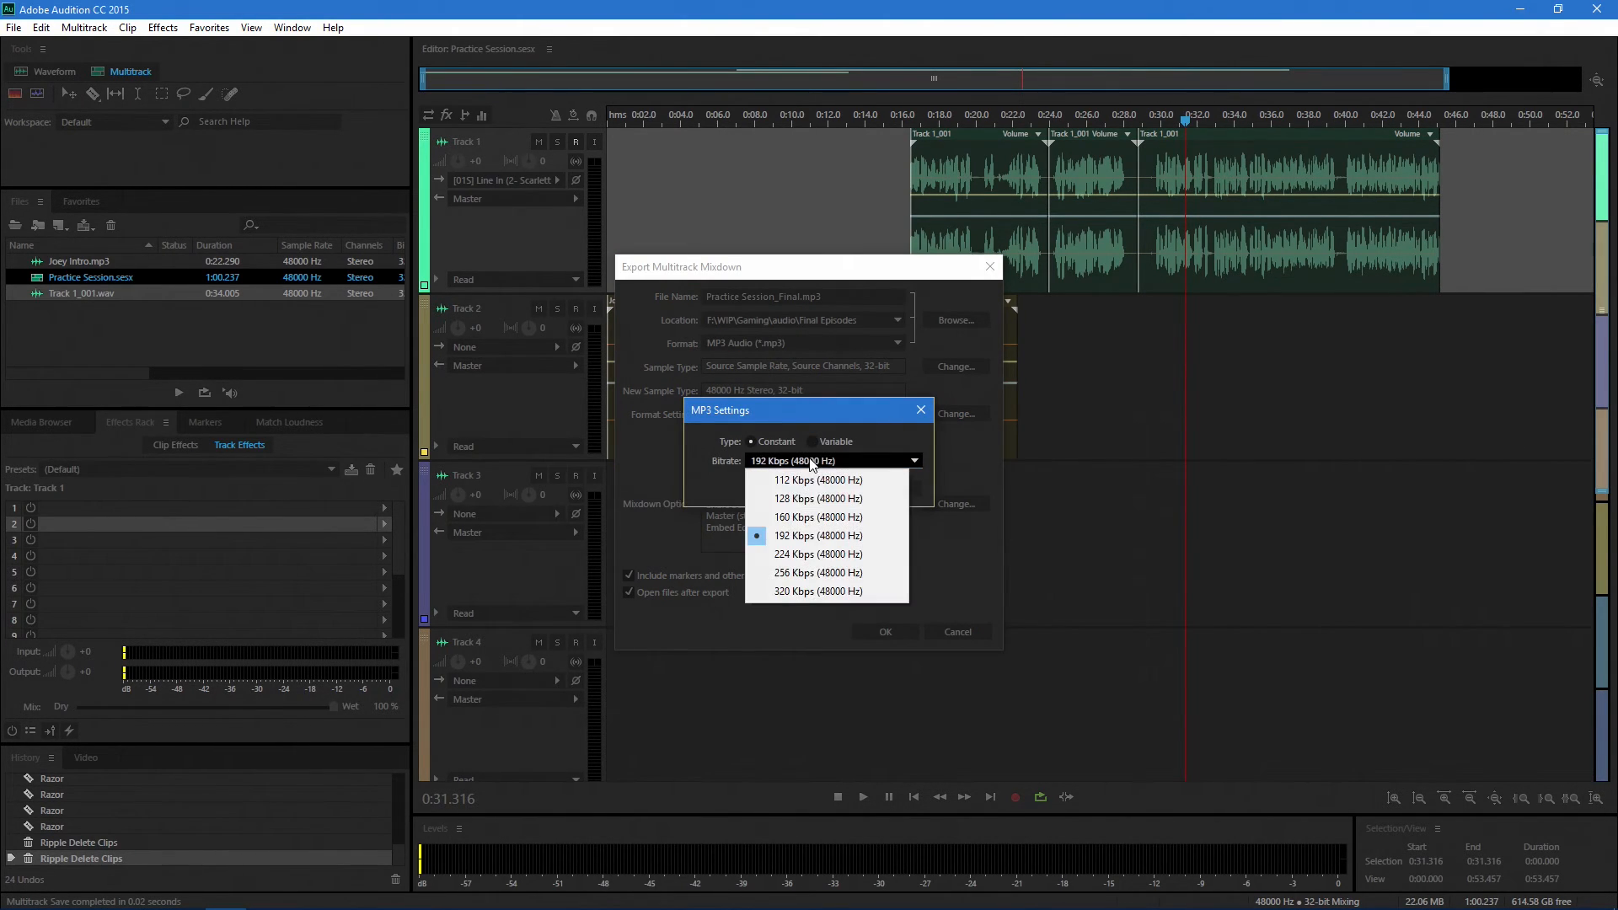
{"action": "left_click", "coordinate": [816, 498]}
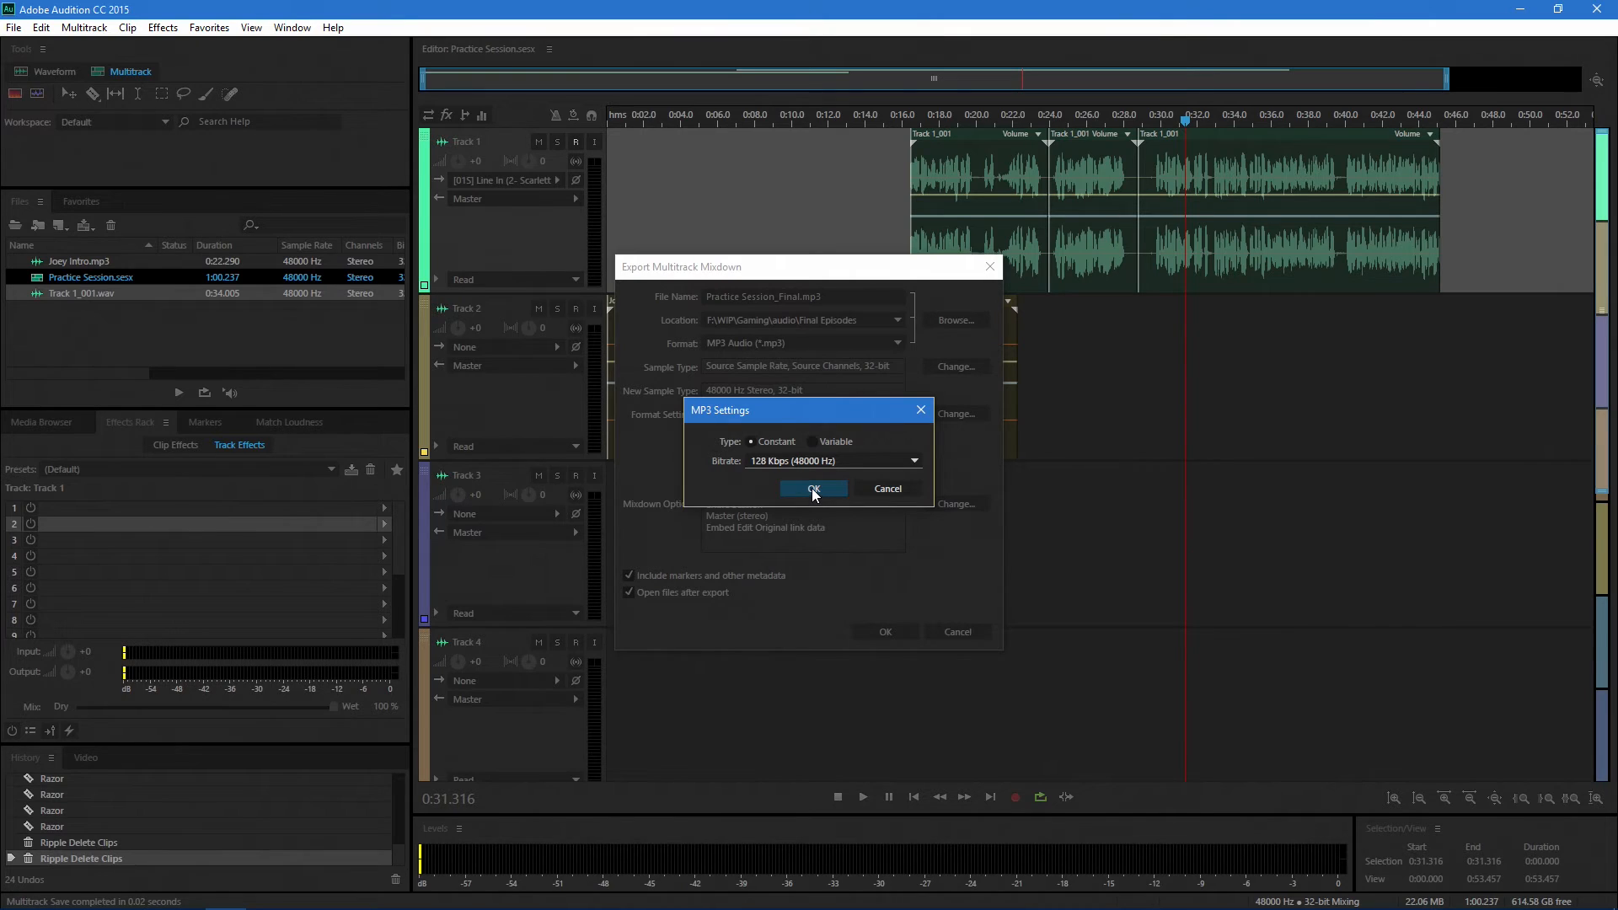
{"action": "left_click", "coordinate": [814, 491]}
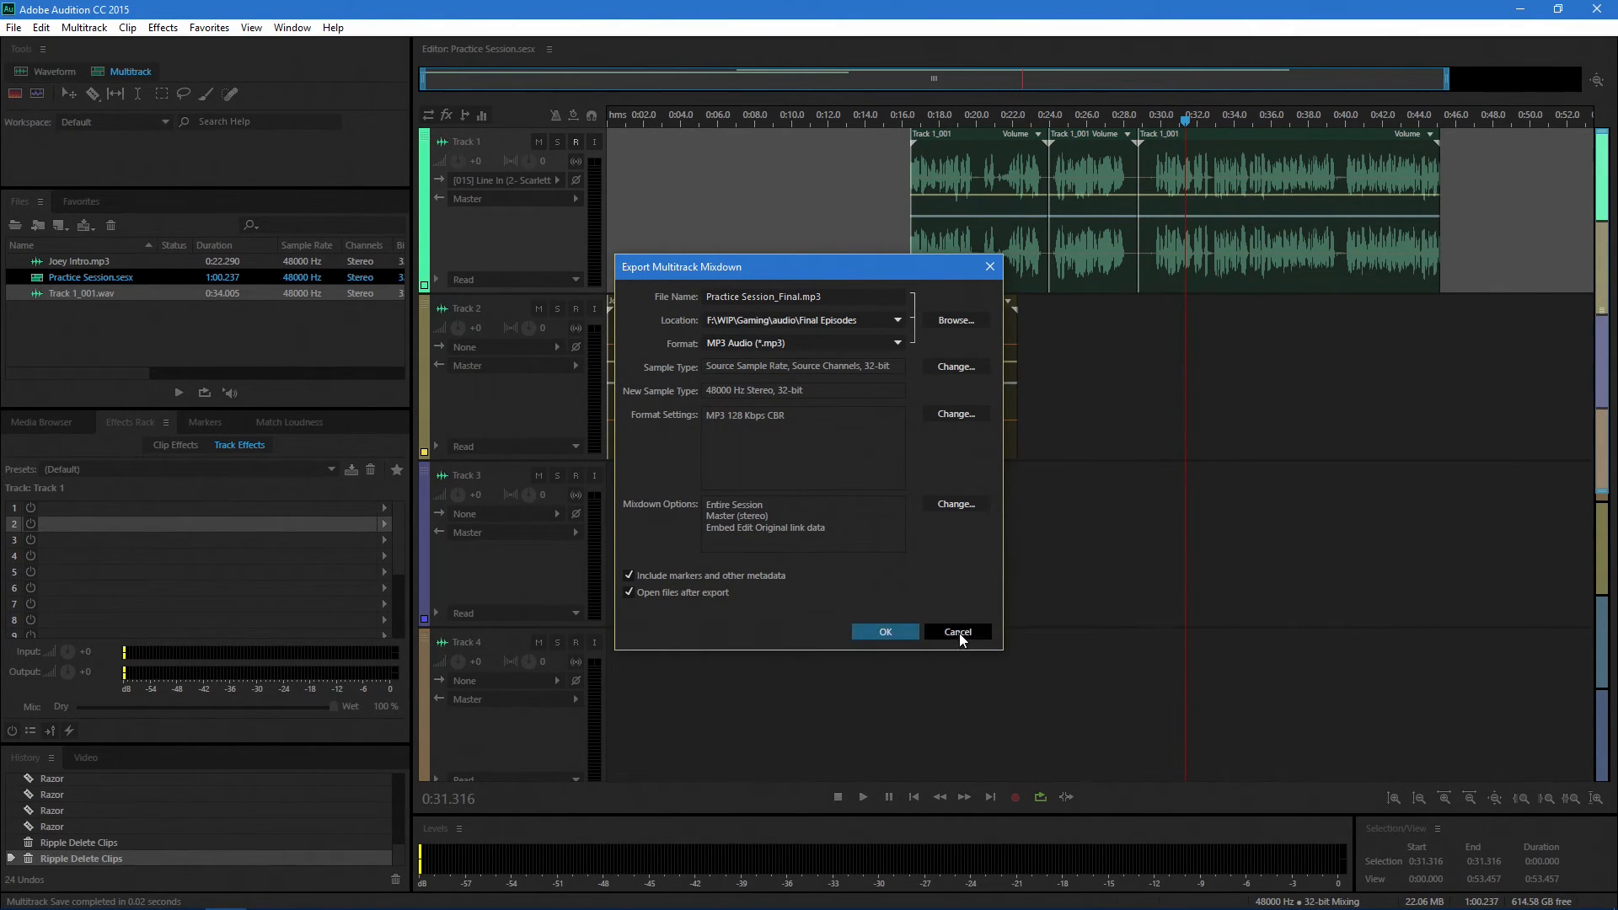
{"action": "left_click", "coordinate": [908, 631]}
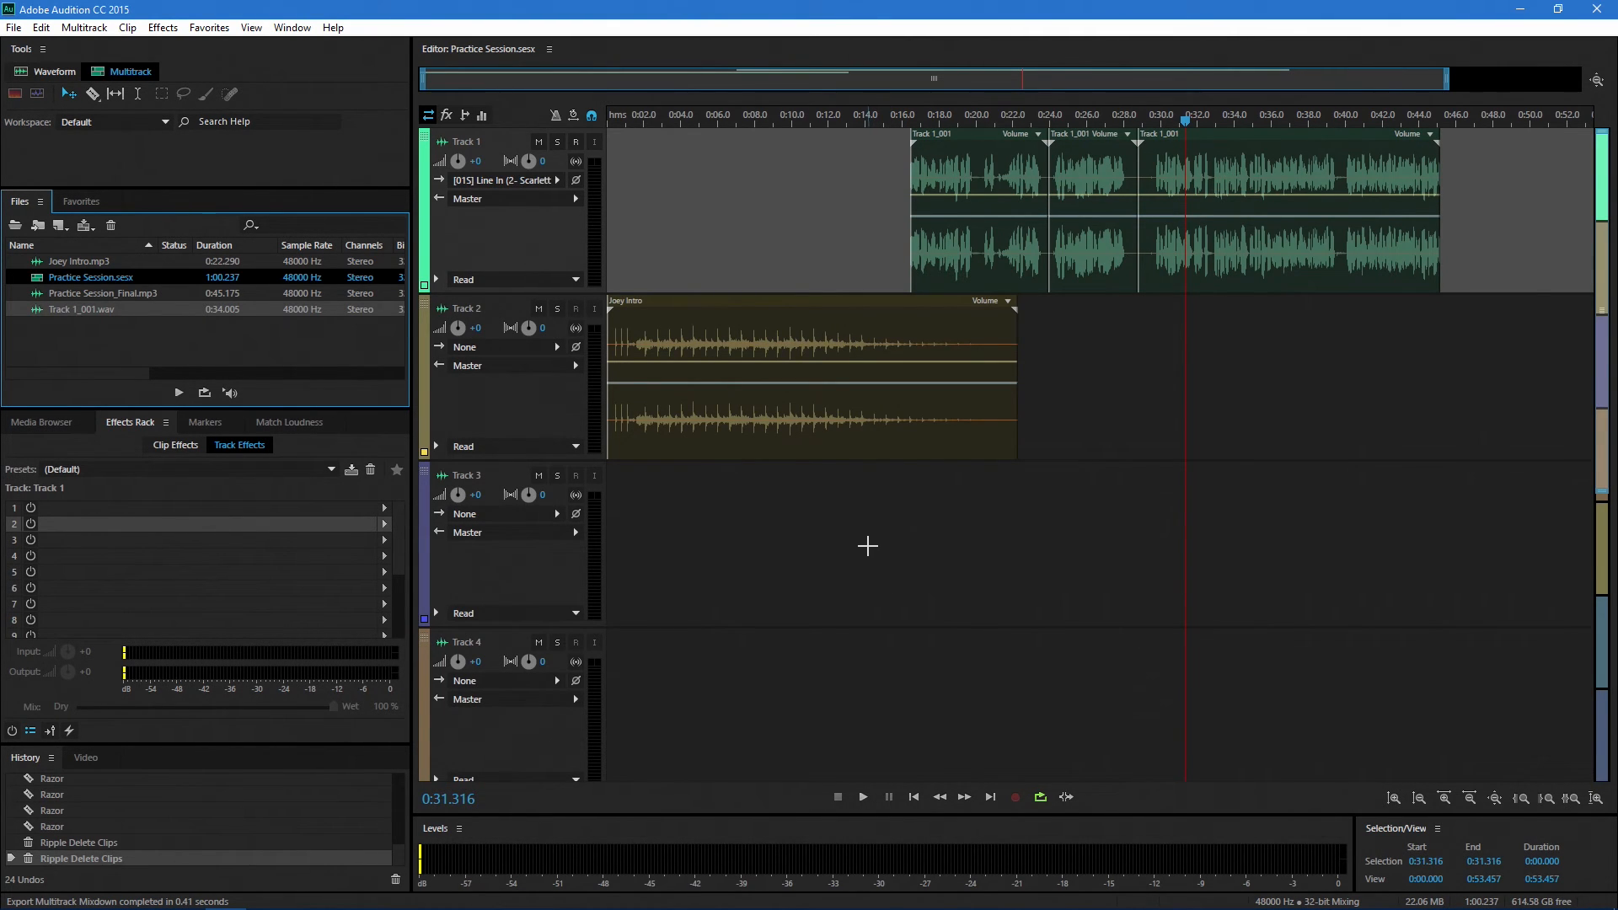
Step: Bring the exported Practice Session_Final file from the Final Episodes folder onto Track 3, aligned to the start of the session
{"action": "mouse_move", "coordinate": [164, 902]}
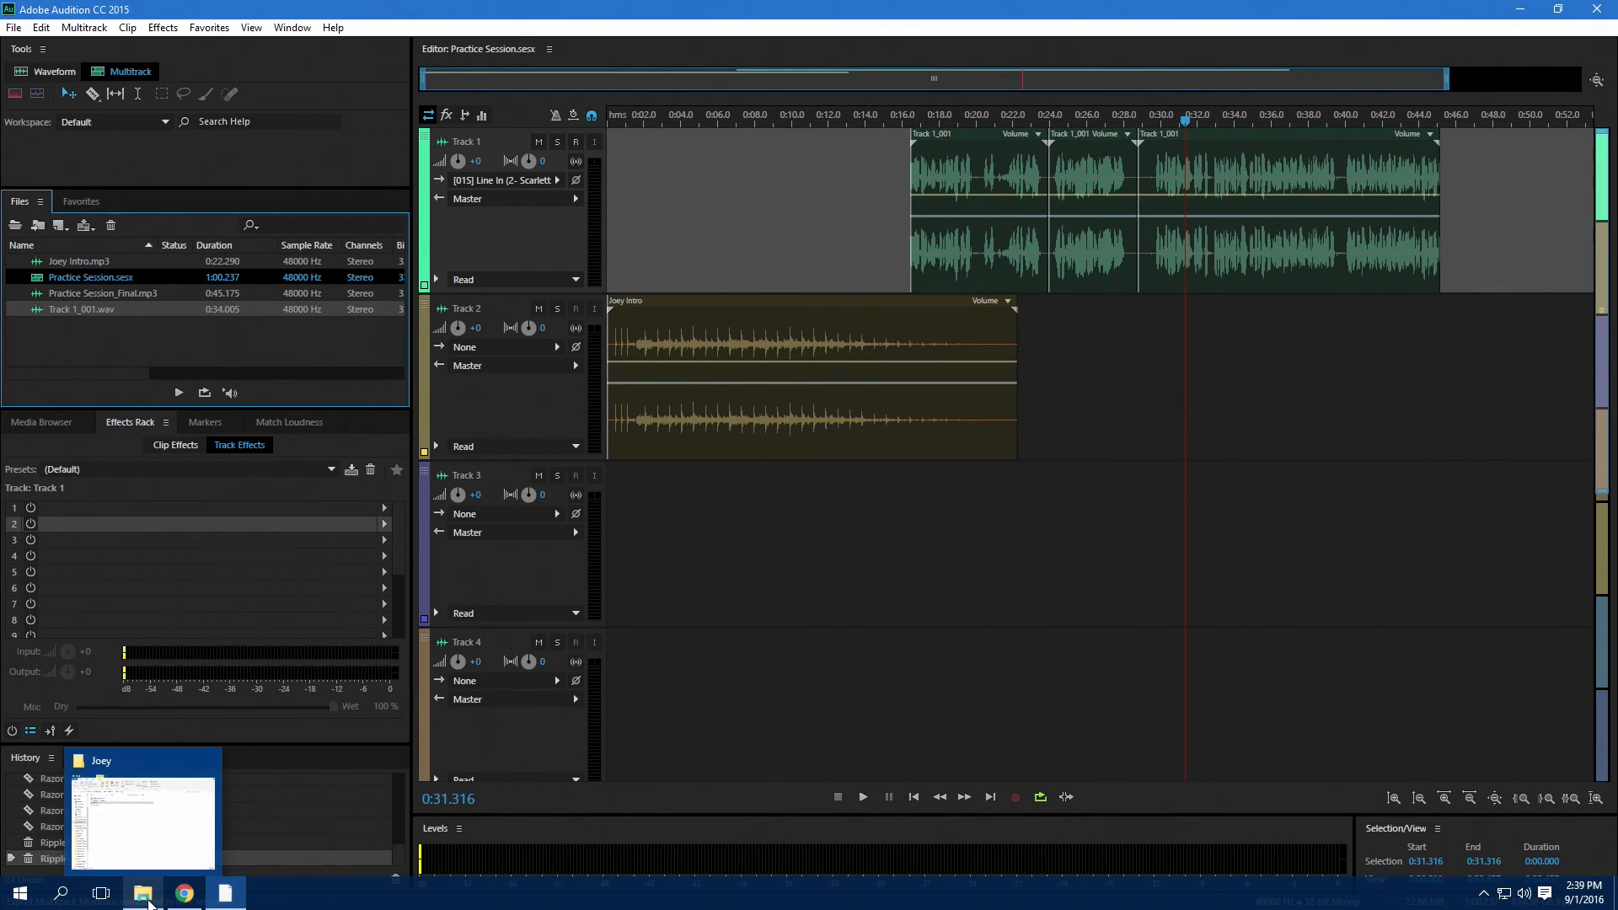
{"action": "left_click", "coordinate": [145, 897]}
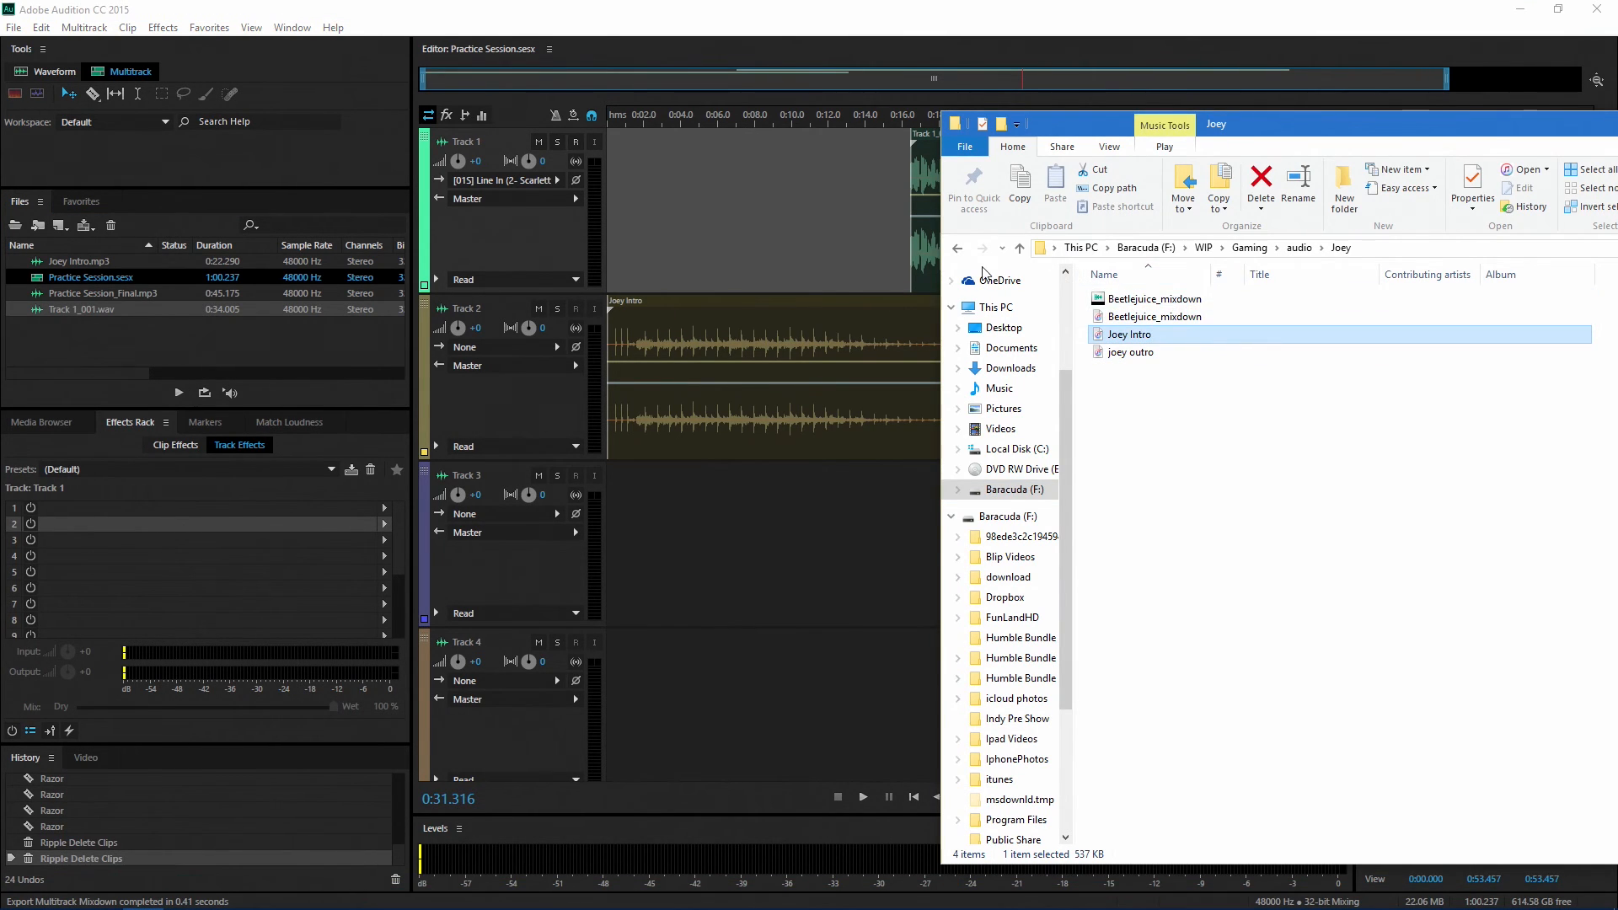
{"action": "left_click", "coordinate": [959, 249]}
{"action": "double_click", "coordinate": [1167, 324]}
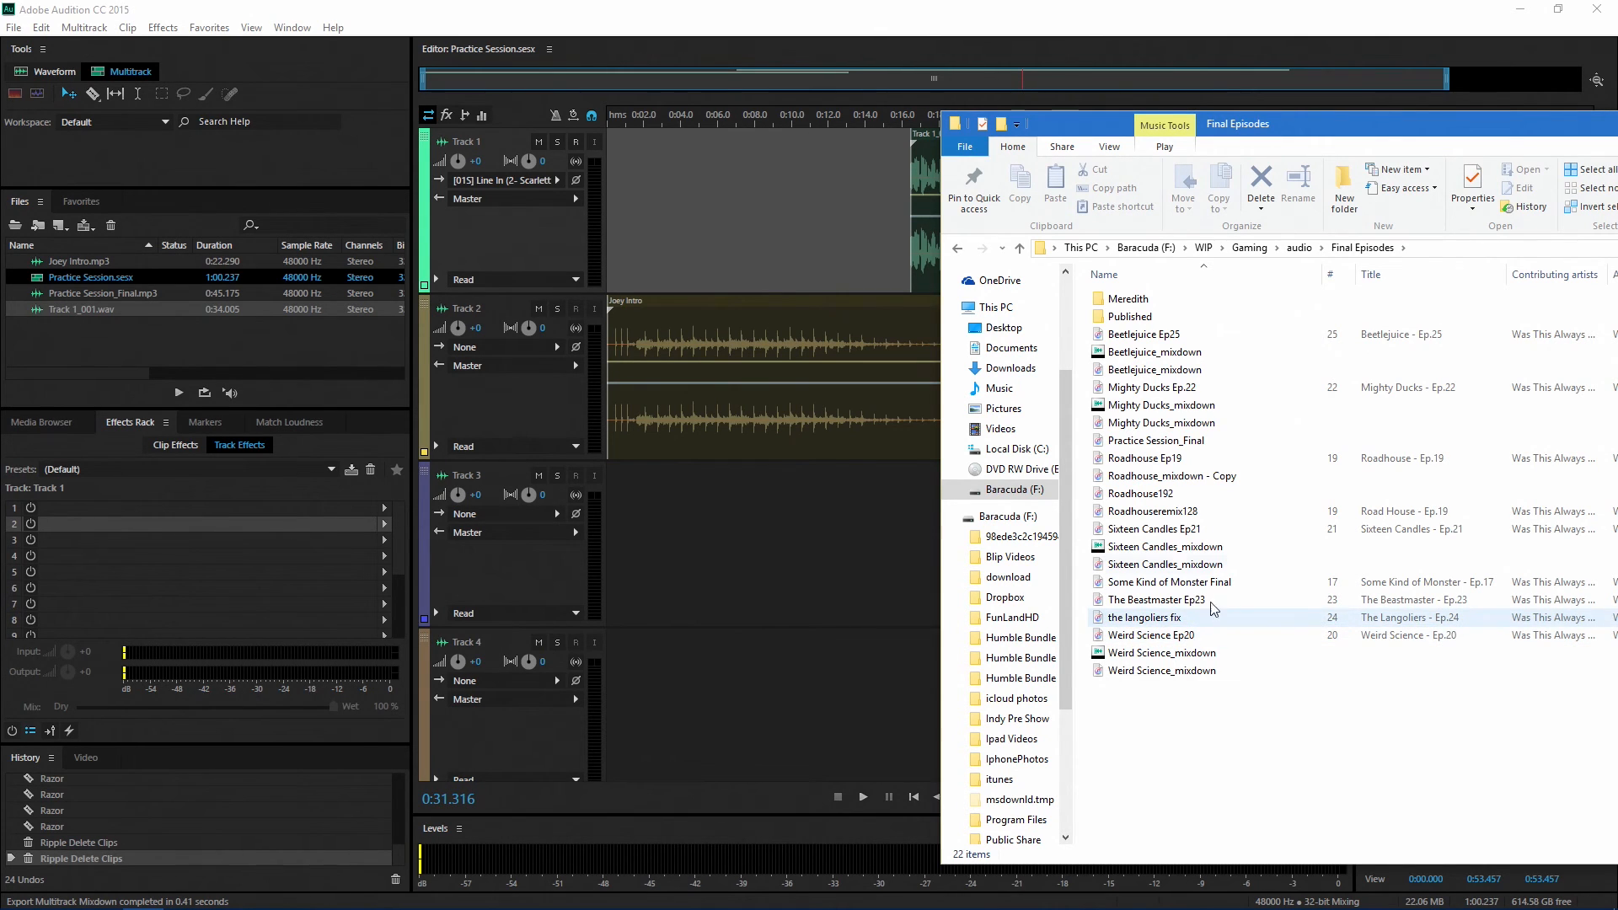
{"action": "left_click_drag", "start_coordinate": [1163, 440], "coordinate": [626, 595]}
{"action": "left_click_drag", "start_coordinate": [1071, 584], "coordinate": [991, 585]}
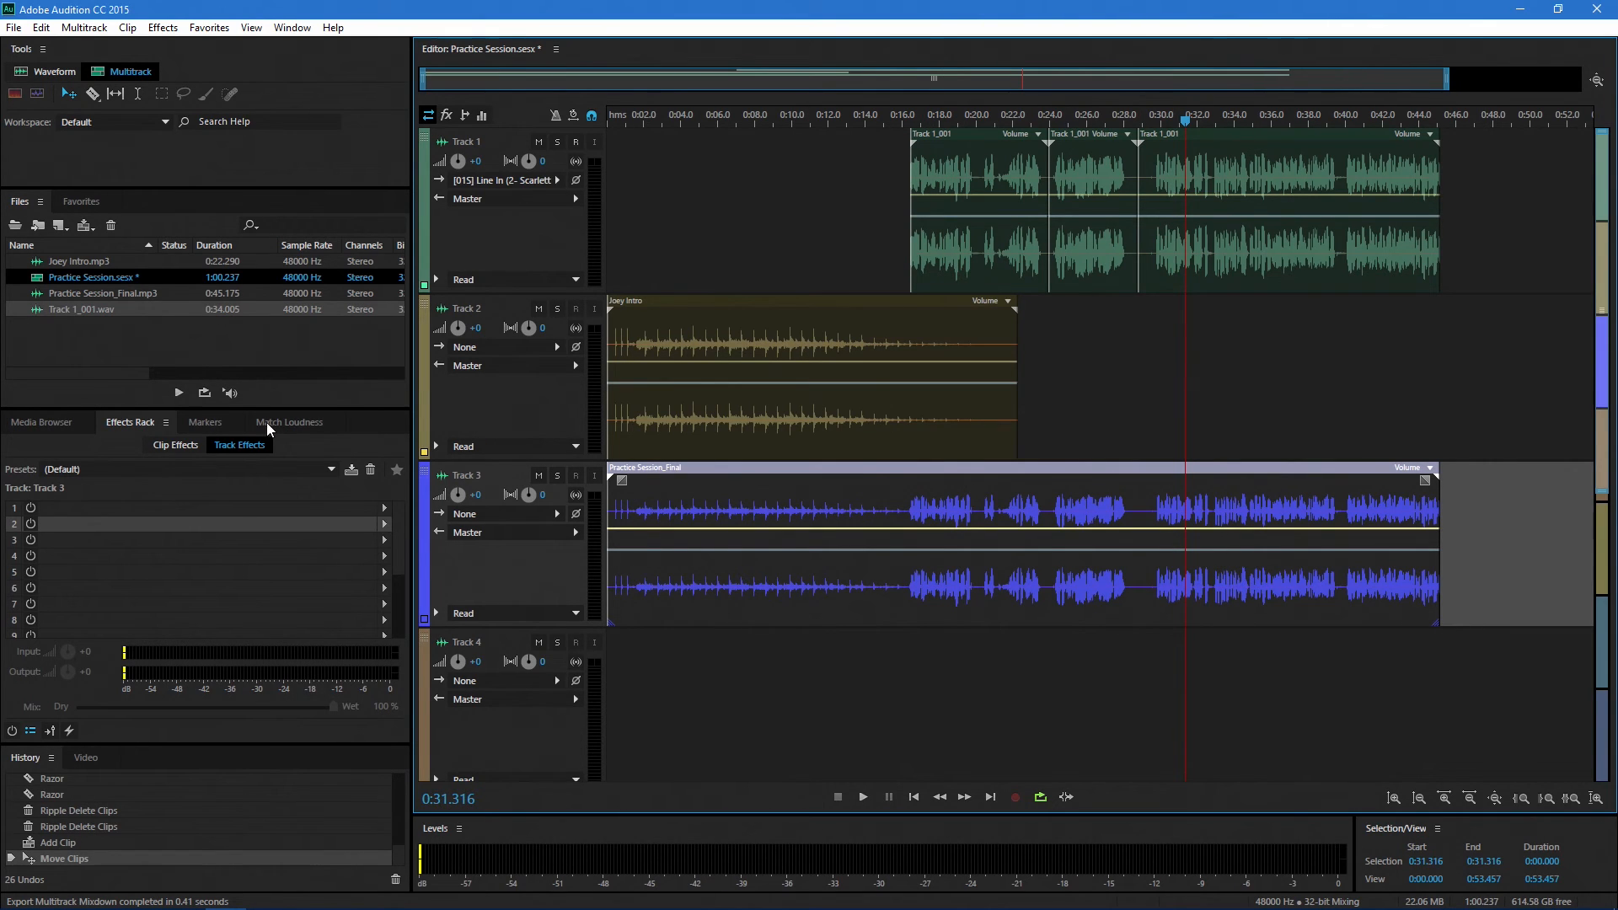
Step: Mute Tracks 1 and 2 and solo Track 3
{"action": "left_click", "coordinate": [558, 476]}
{"action": "left_click", "coordinate": [556, 478]}
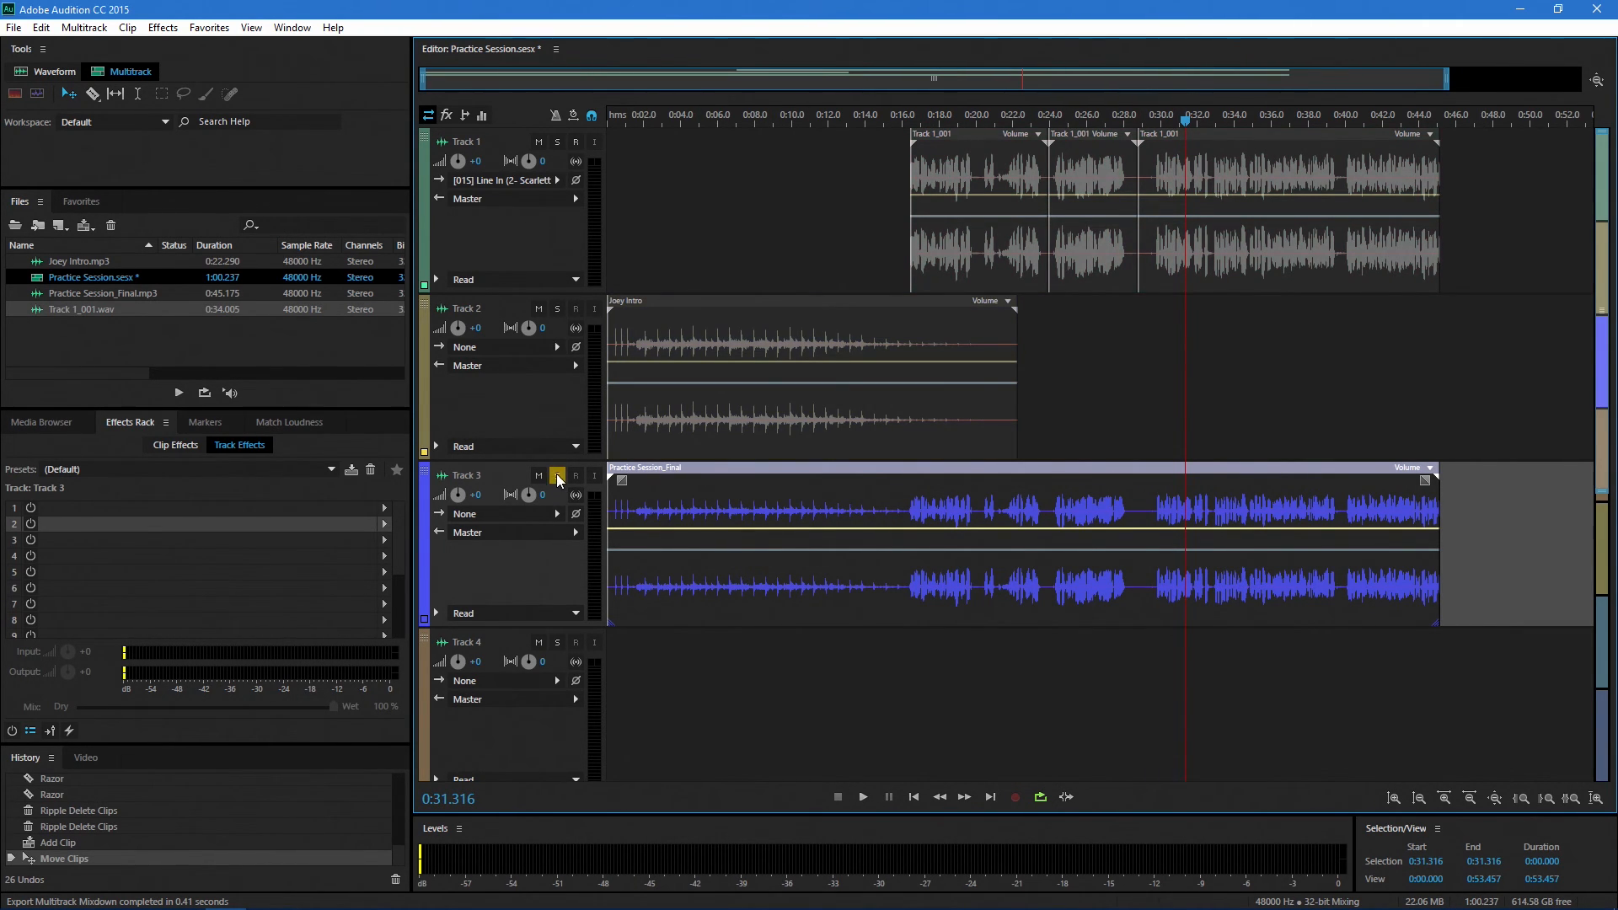
{"action": "left_click", "coordinate": [538, 309]}
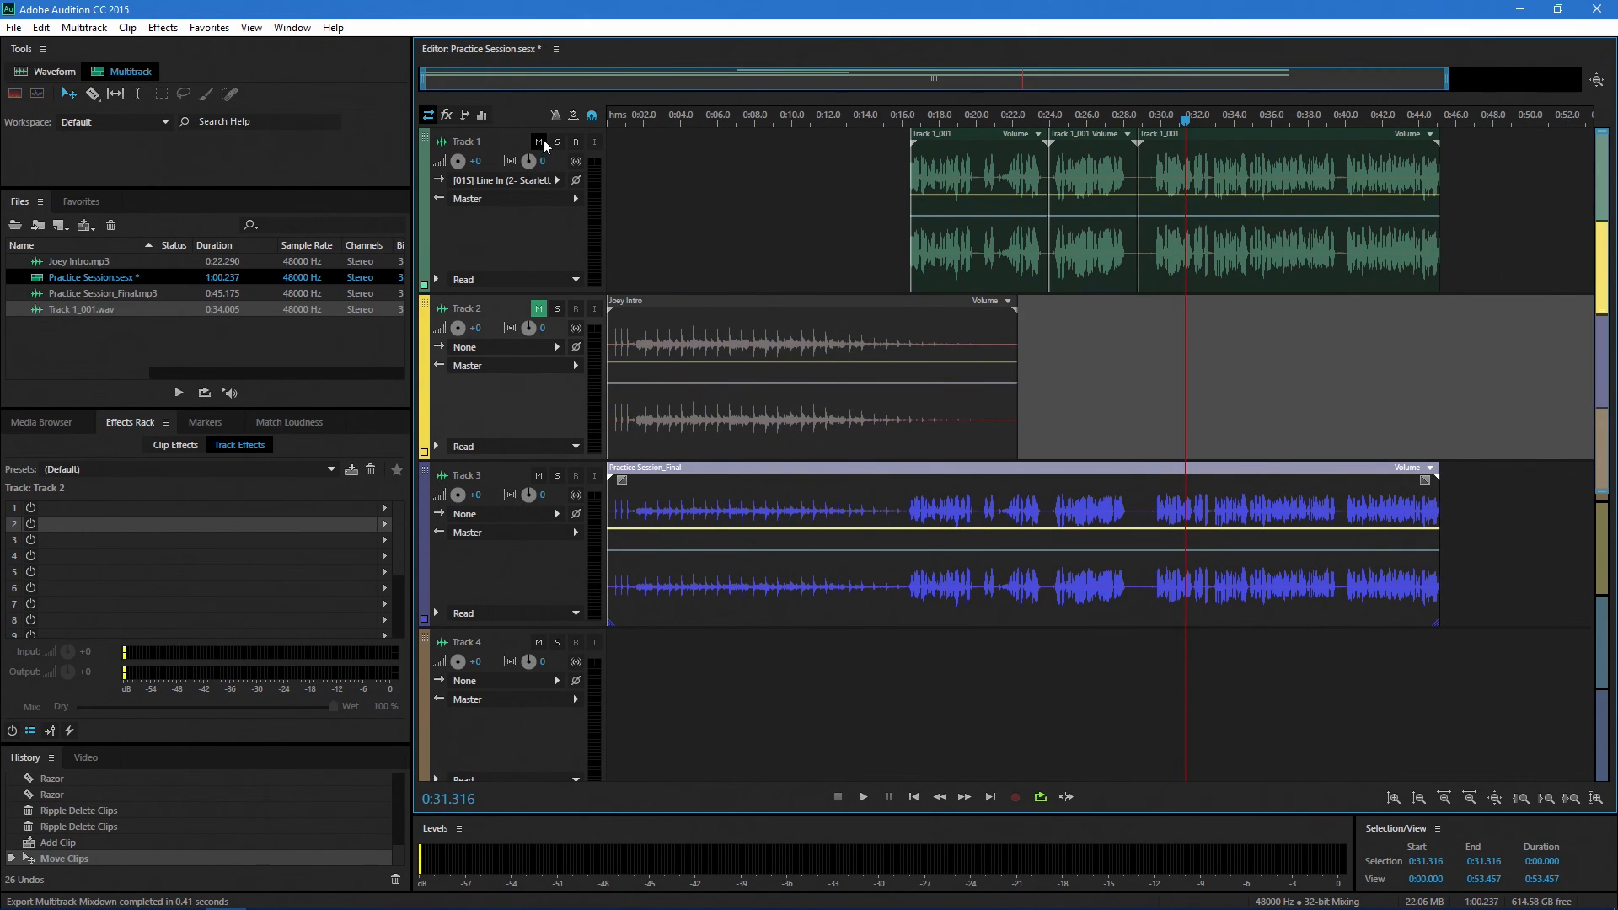
{"action": "left_click", "coordinate": [539, 142]}
{"action": "left_click", "coordinate": [557, 478]}
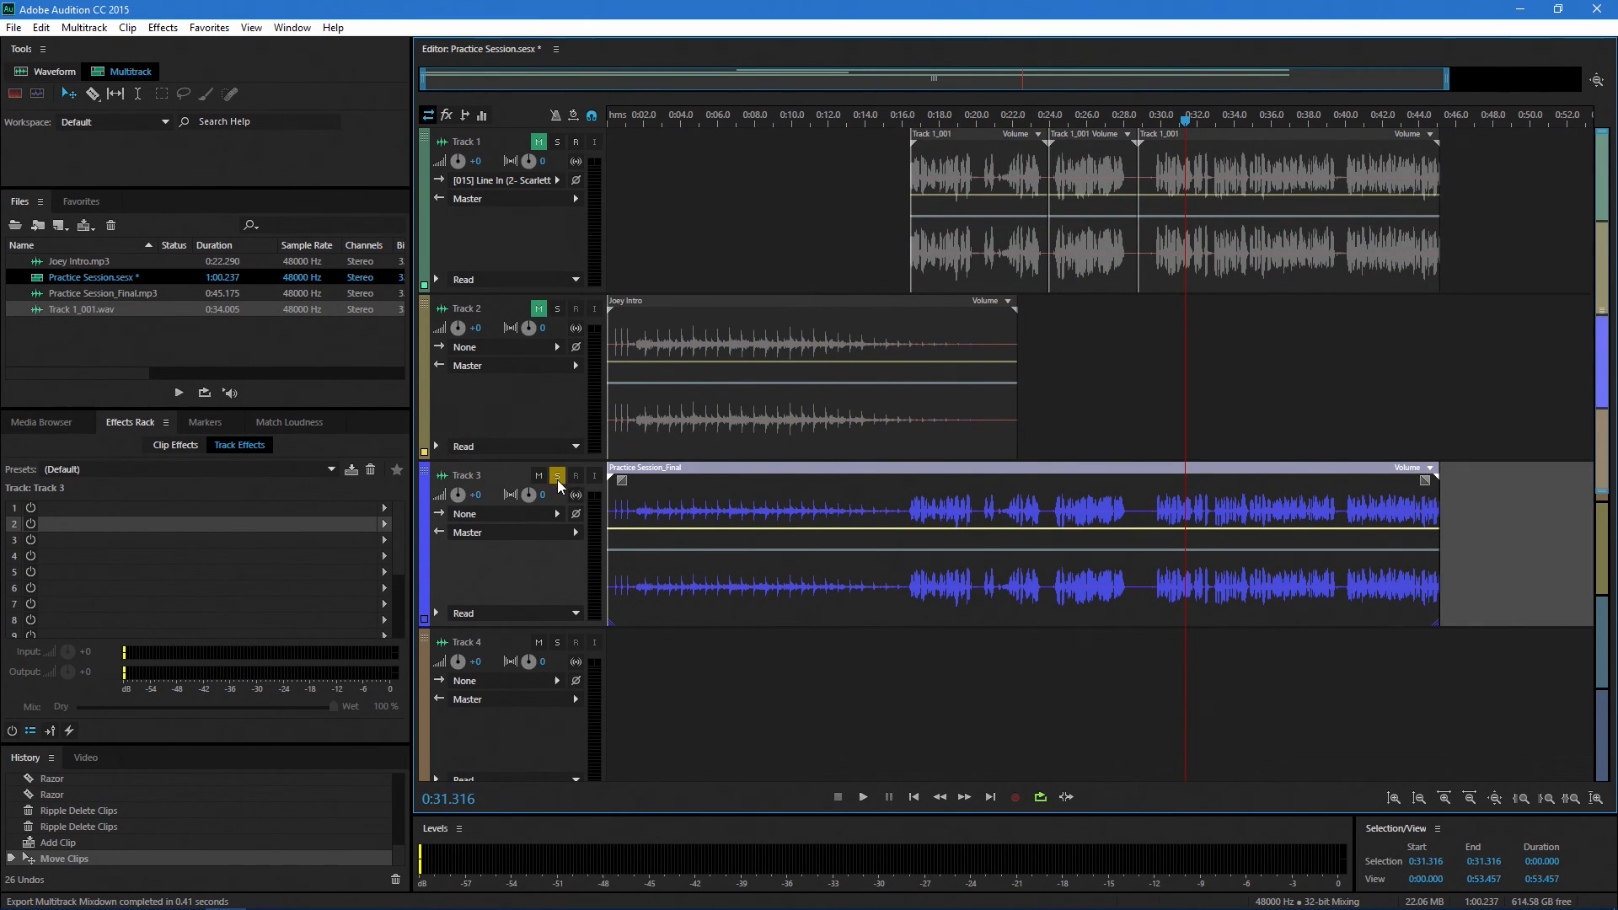
Step: Play the mixdown on Track 3 from the start, skip ahead to just before the voice comes in, and stop playback
{"action": "left_click_drag", "start_coordinate": [878, 116], "coordinate": [498, 154]}
{"action": "key", "text": "space"}
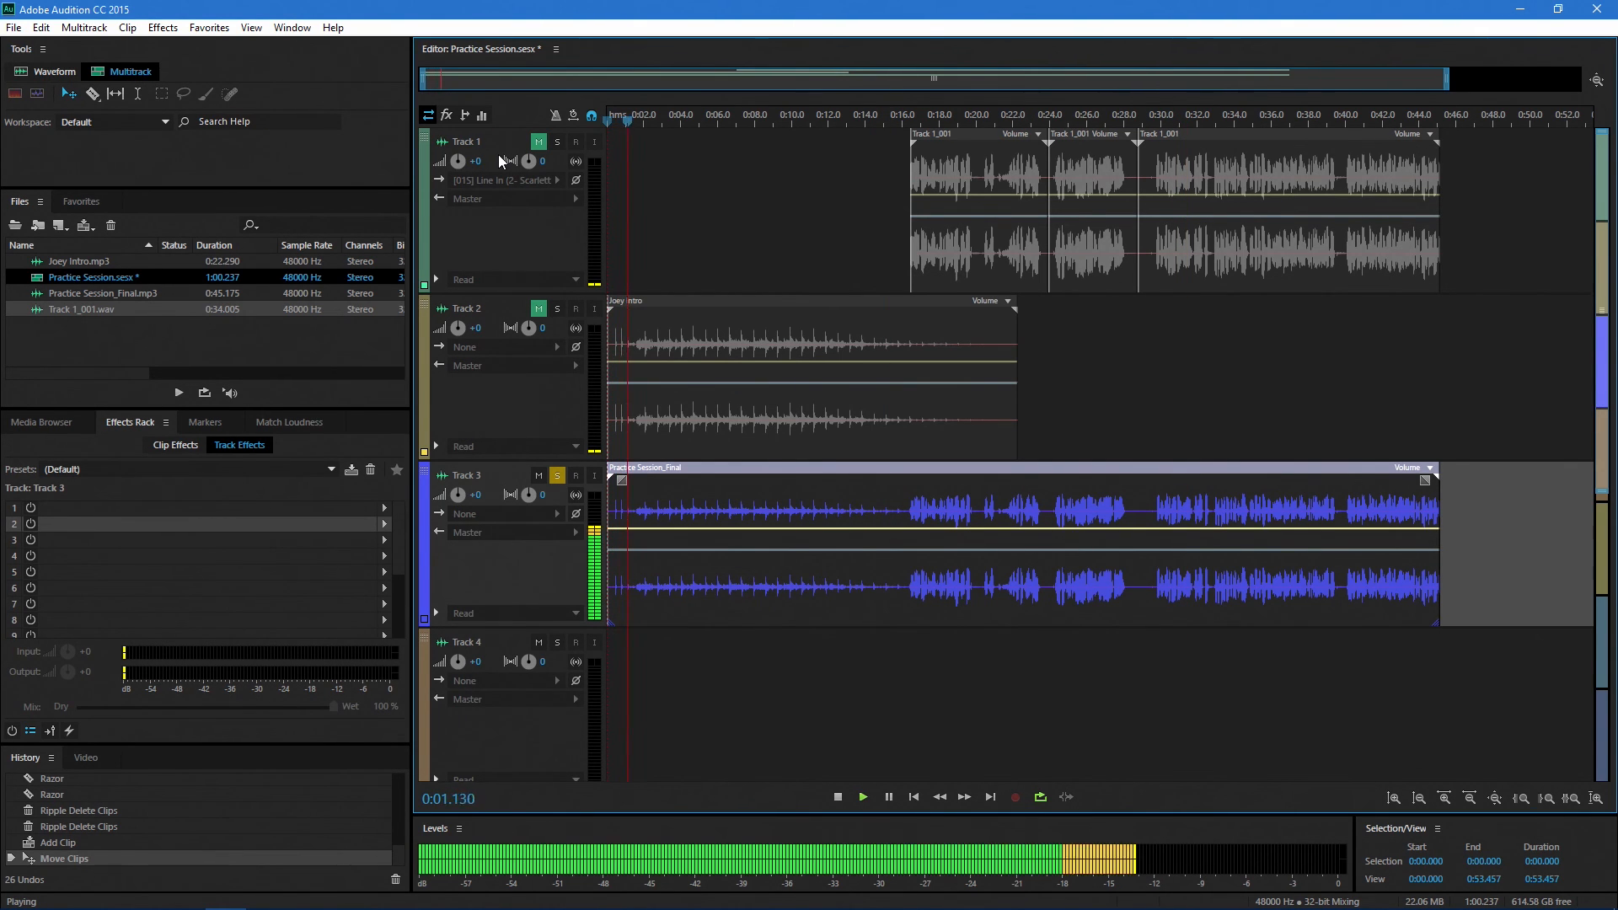
{"action": "left_click", "coordinate": [848, 118]}
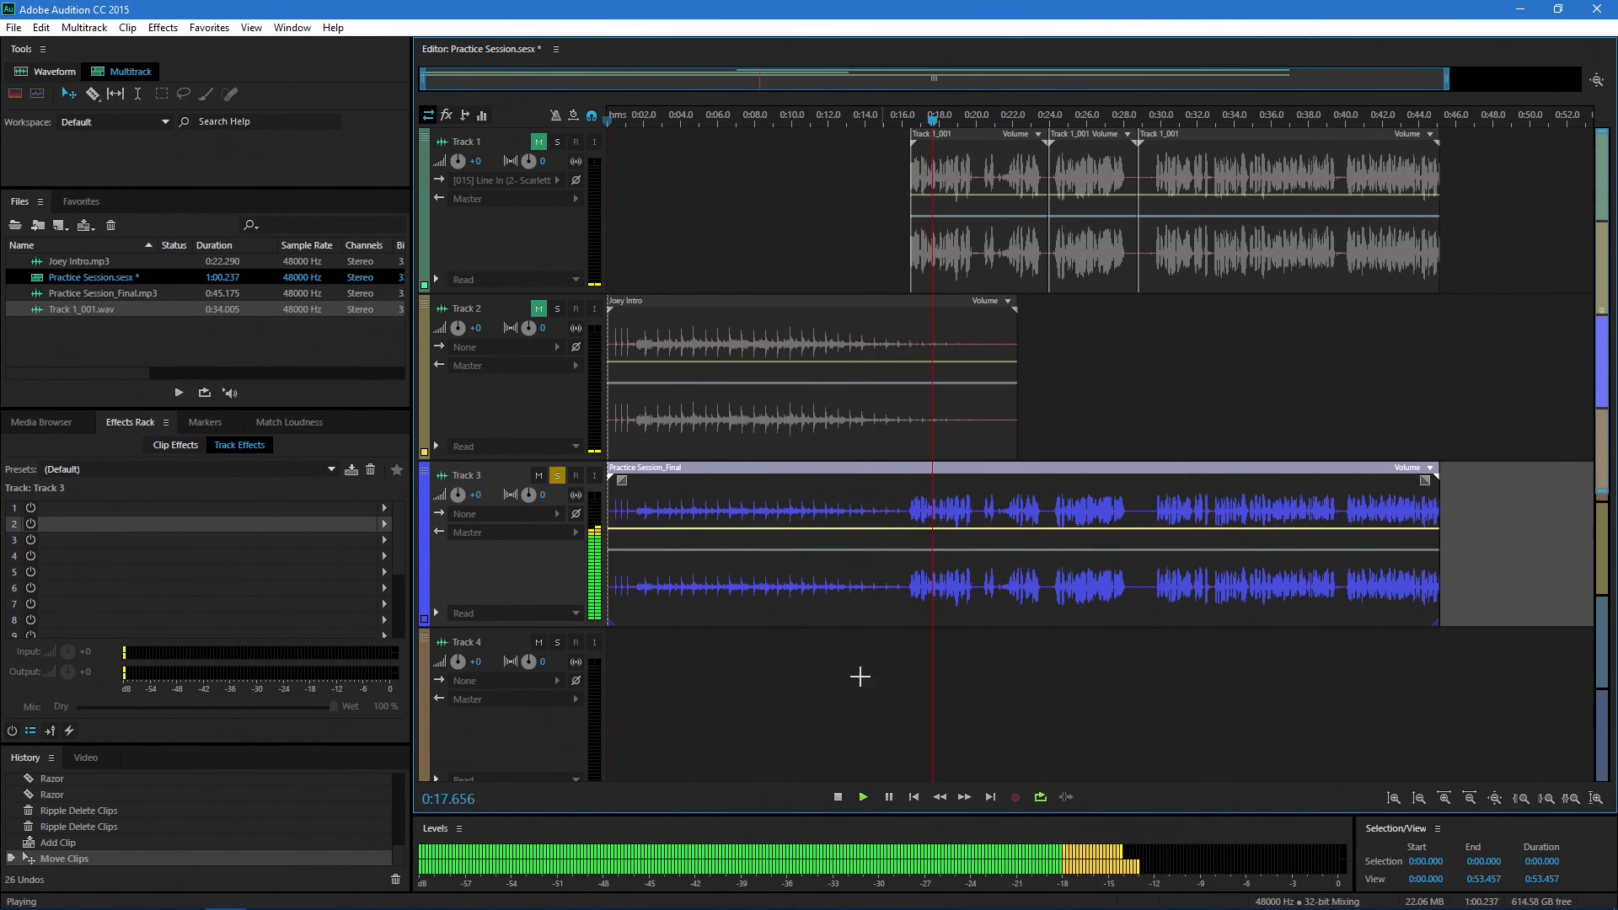
{"action": "left_click", "coordinate": [838, 796]}
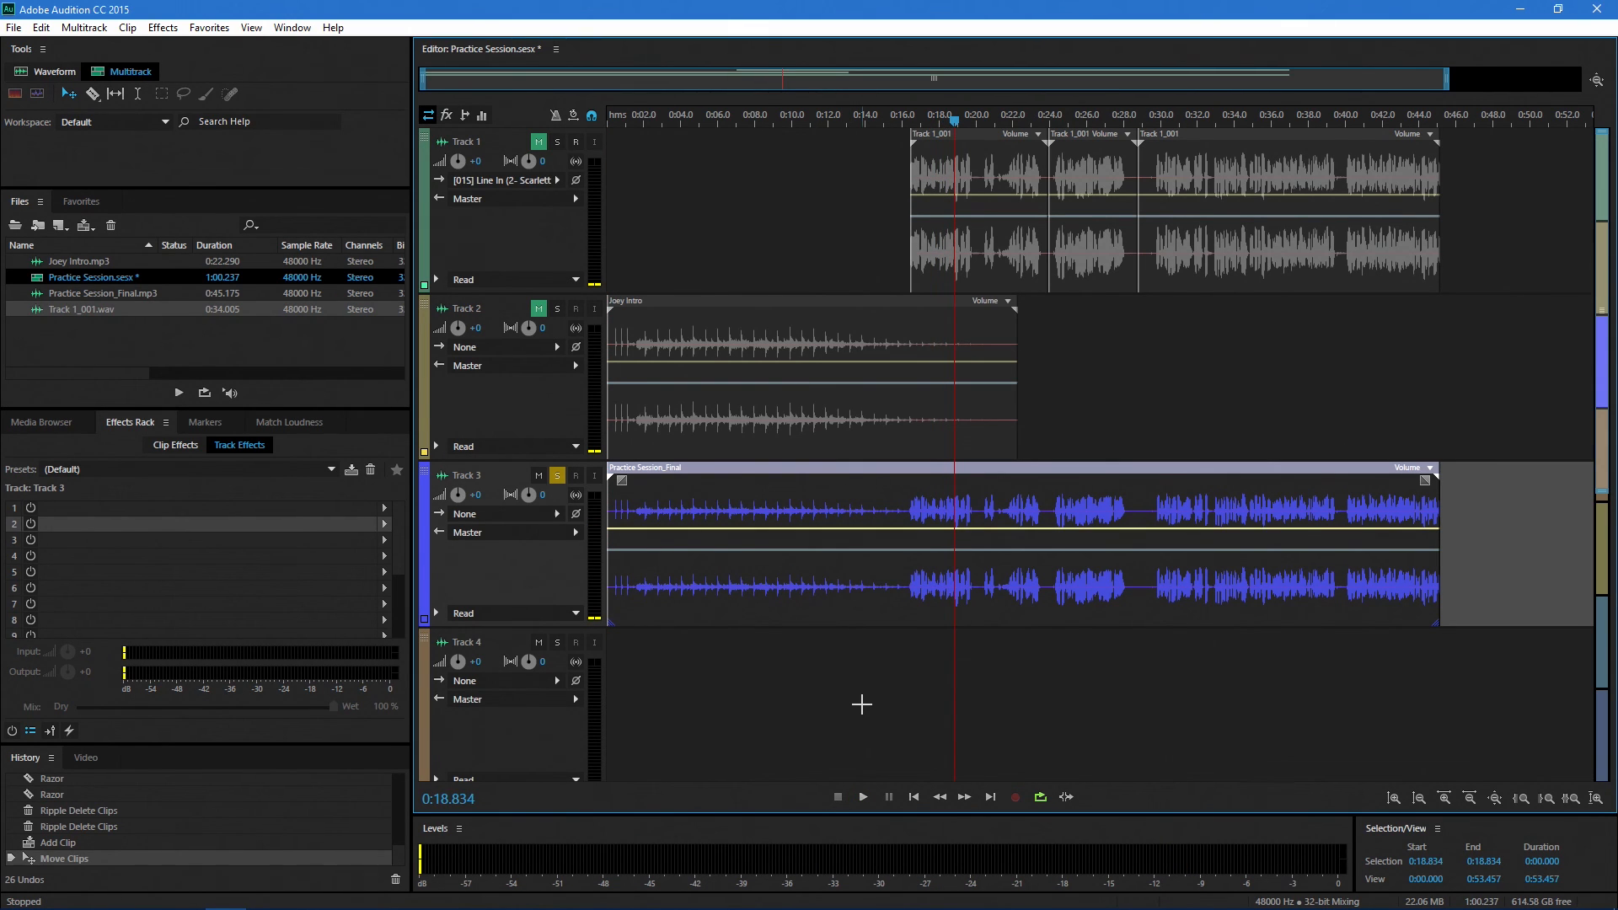